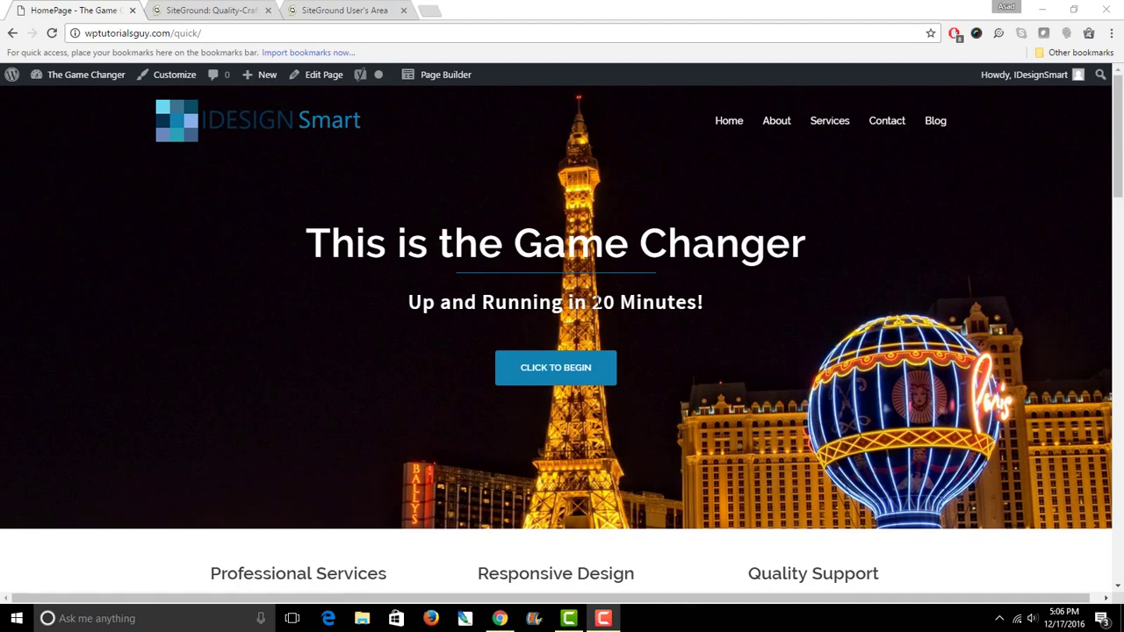
- Follow CLICK TO BEGIN down the homepage and play the drone video in See It For Yourself
{"action": "left_click", "coordinate": [547, 365]}
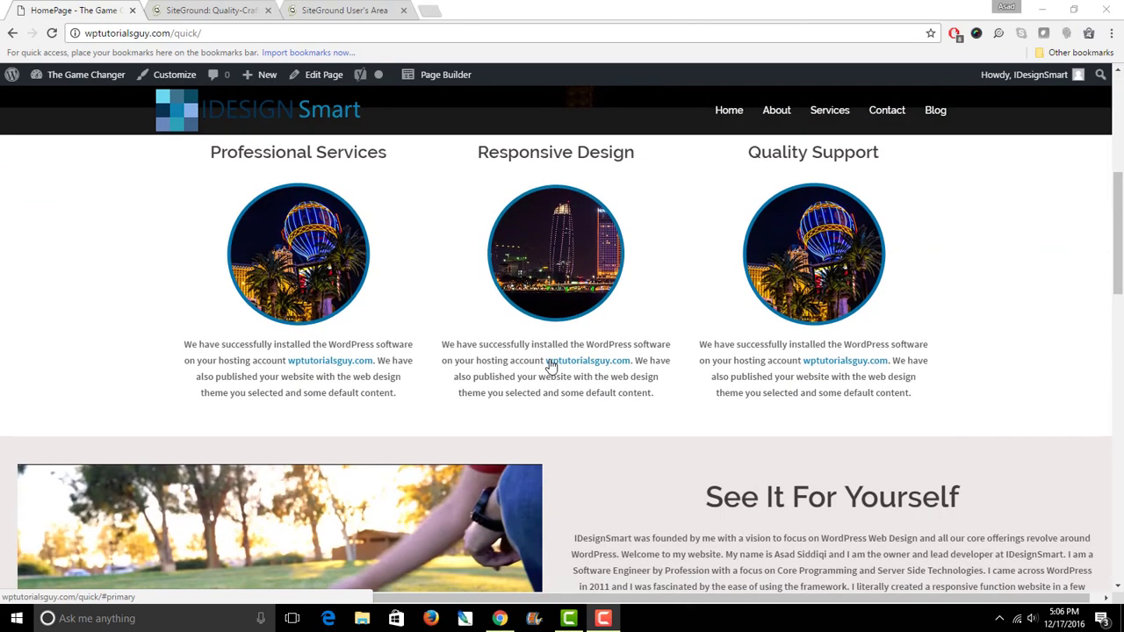
{"action": "scroll", "coordinate": [552, 366], "scroll_direction": "up", "scroll_amount": 1}
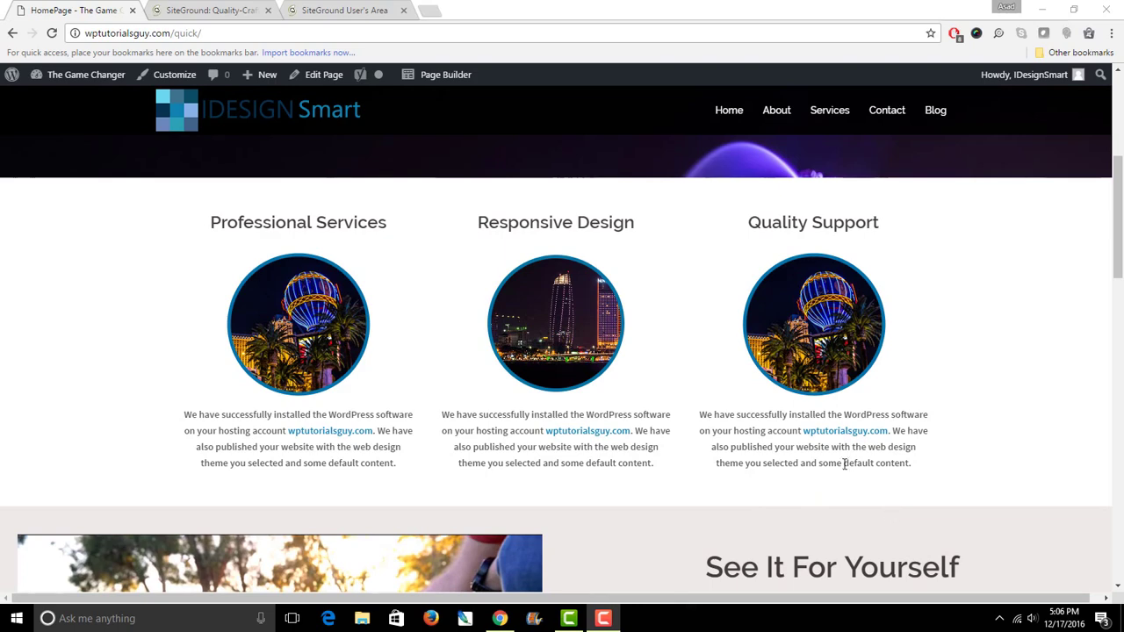
{"action": "scroll", "coordinate": [856, 475], "scroll_direction": "down", "scroll_amount": 4}
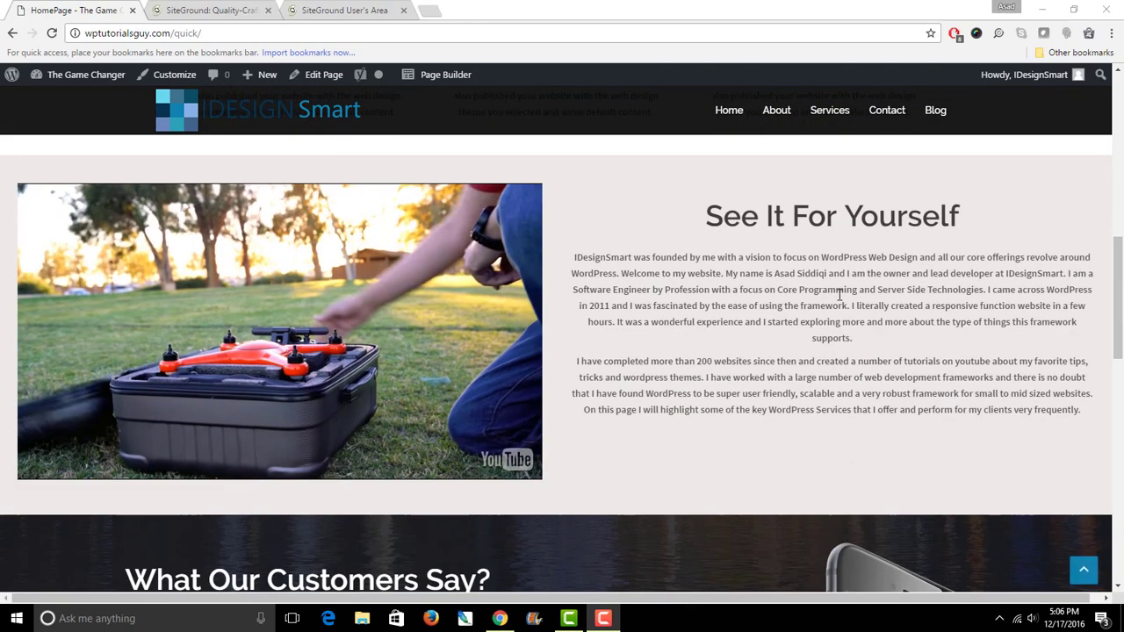
{"action": "left_click", "coordinate": [275, 352]}
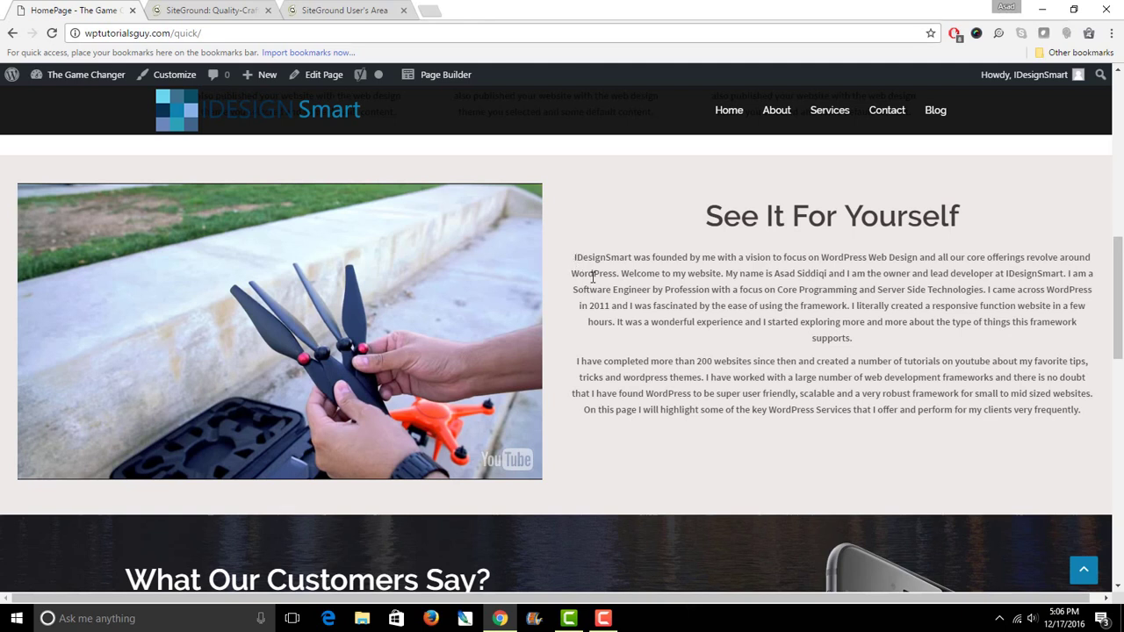
- Scroll past the testimonial and map to the Contact Us Today form
{"action": "scroll", "coordinate": [593, 278], "scroll_direction": "down", "scroll_amount": 3}
{"action": "scroll", "coordinate": [593, 279], "scroll_direction": "down", "scroll_amount": 3}
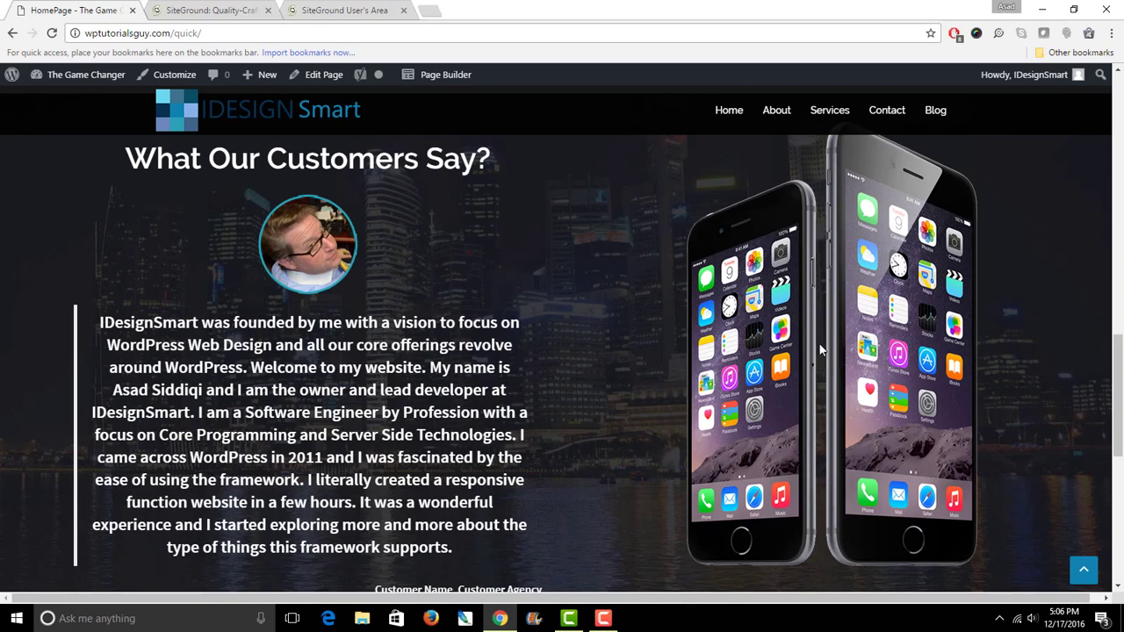
{"action": "scroll", "coordinate": [821, 349], "scroll_direction": "down", "scroll_amount": 3}
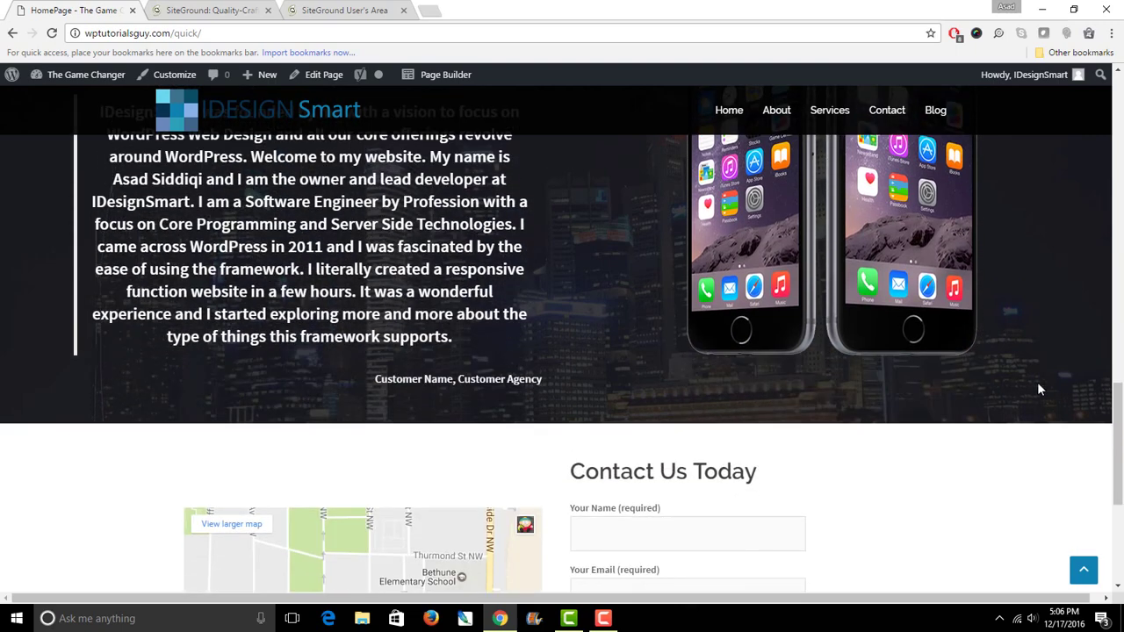
{"action": "left_click_drag", "start_coordinate": [1119, 396], "coordinate": [1120, 461]}
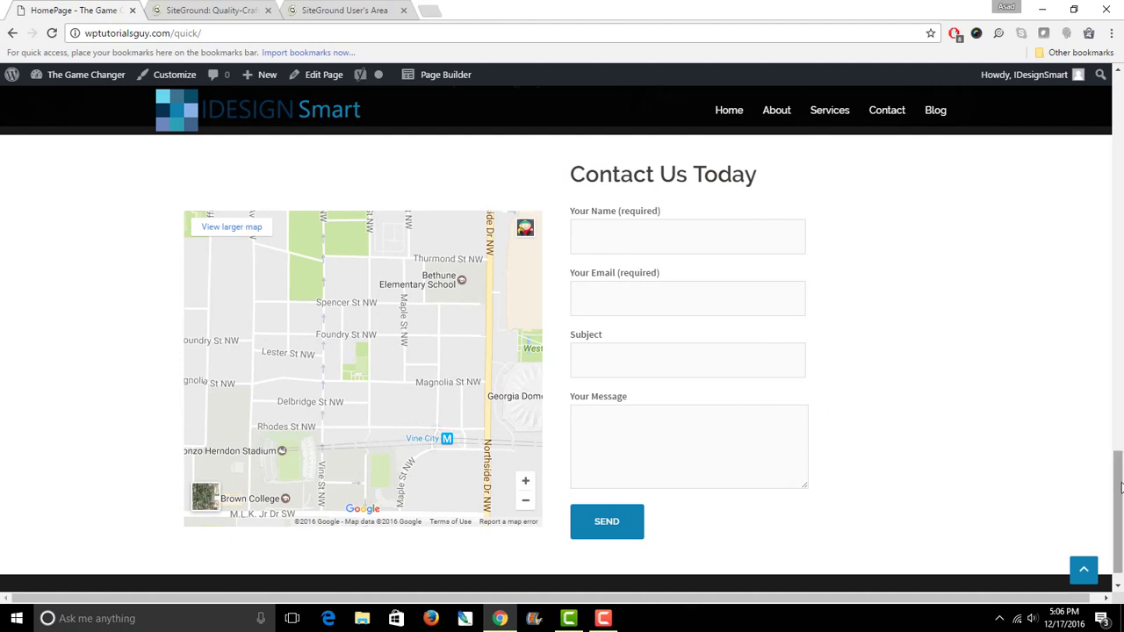
{"action": "left_click_drag", "start_coordinate": [1120, 489], "coordinate": [1071, 236]}
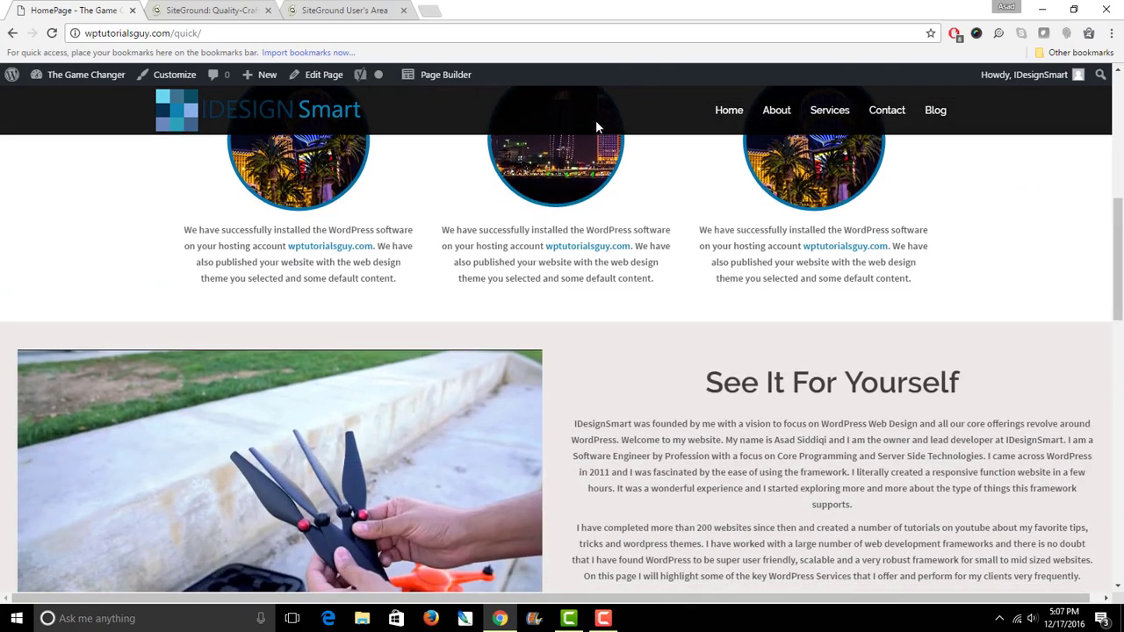
{"action": "scroll", "coordinate": [665, 182], "scroll_direction": "down", "scroll_amount": 5}
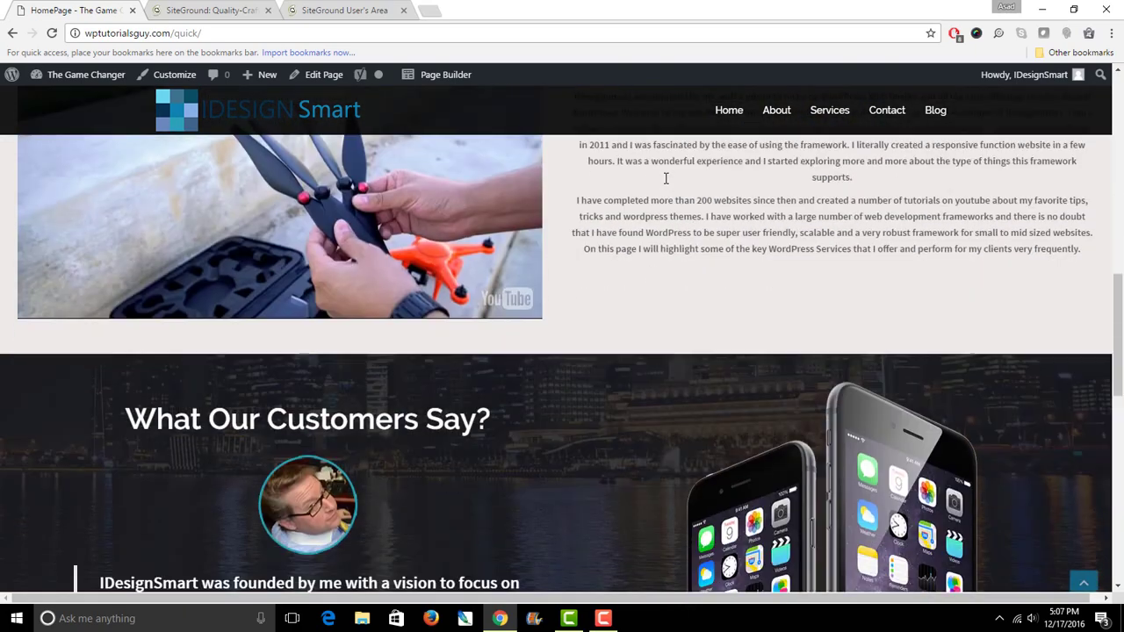
{"action": "scroll", "coordinate": [666, 179], "scroll_direction": "up", "scroll_amount": 7}
{"action": "scroll", "coordinate": [665, 178], "scroll_direction": "up", "scroll_amount": 5}
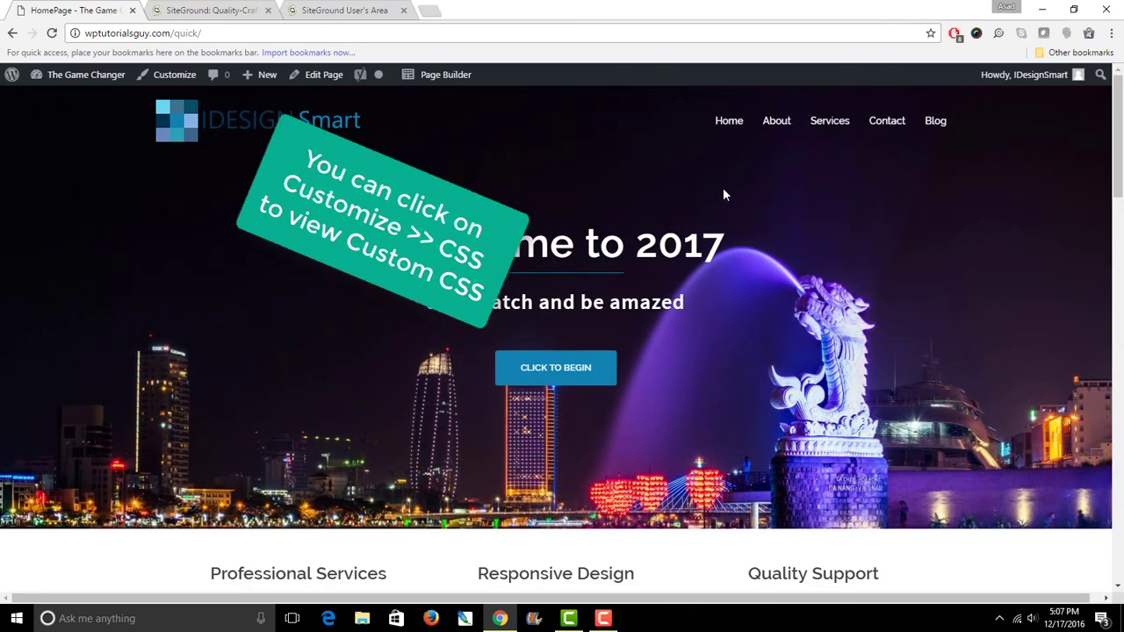
{"action": "scroll", "coordinate": [724, 195], "scroll_direction": "down", "scroll_amount": 4}
{"action": "scroll", "coordinate": [724, 195], "scroll_direction": "up", "scroll_amount": 4}
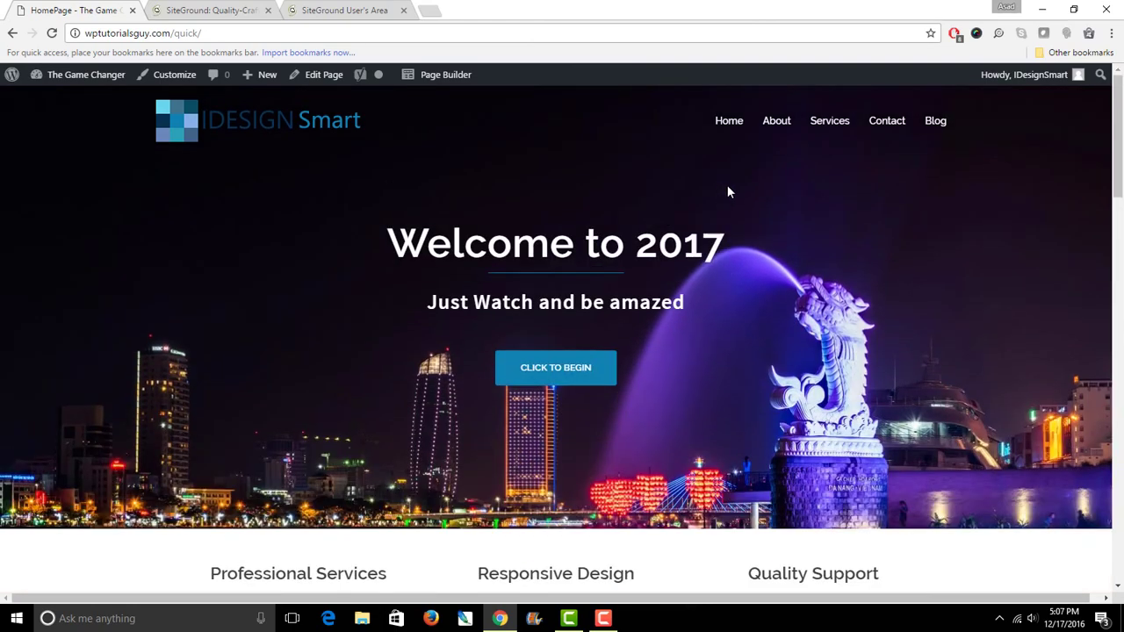
{"action": "scroll", "coordinate": [737, 174], "scroll_direction": "down", "scroll_amount": 8}
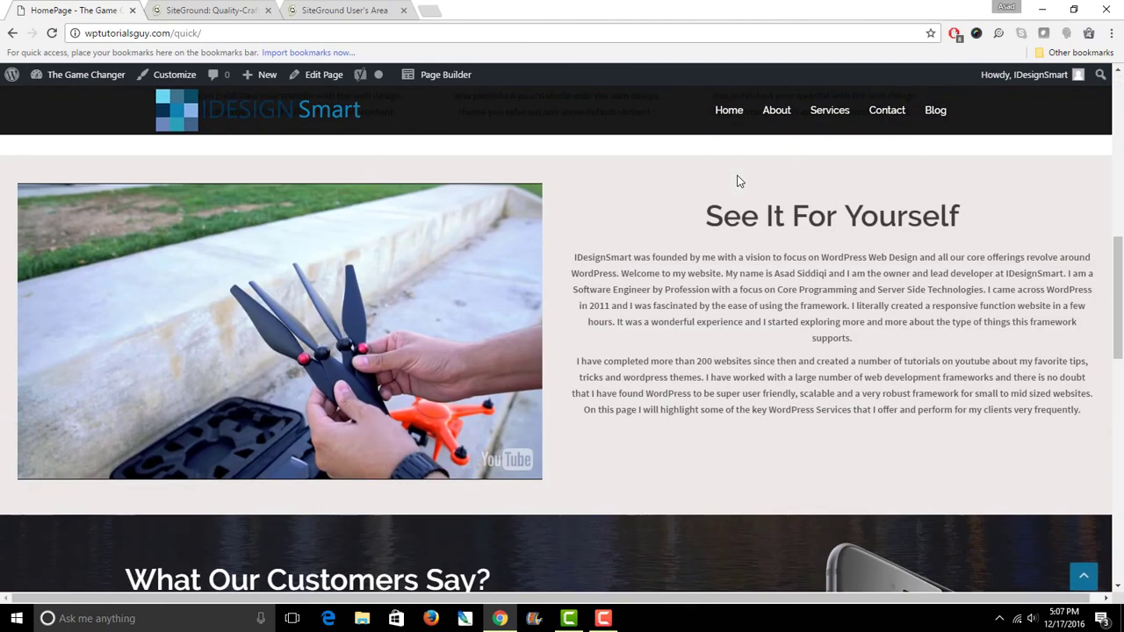
{"action": "scroll", "coordinate": [738, 180], "scroll_direction": "up", "scroll_amount": 2}
{"action": "scroll", "coordinate": [737, 180], "scroll_direction": "up", "scroll_amount": 3}
- Browse the About page and highlight text across the first two team cards
{"action": "left_click", "coordinate": [774, 113]}
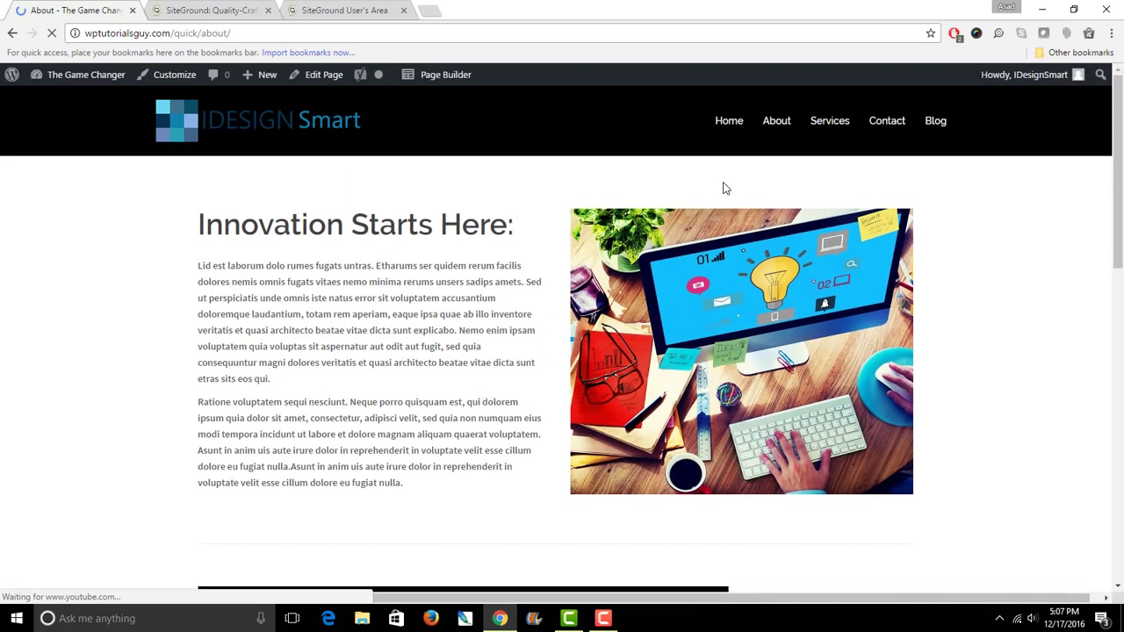
{"action": "scroll", "coordinate": [682, 265], "scroll_direction": "down", "scroll_amount": 4}
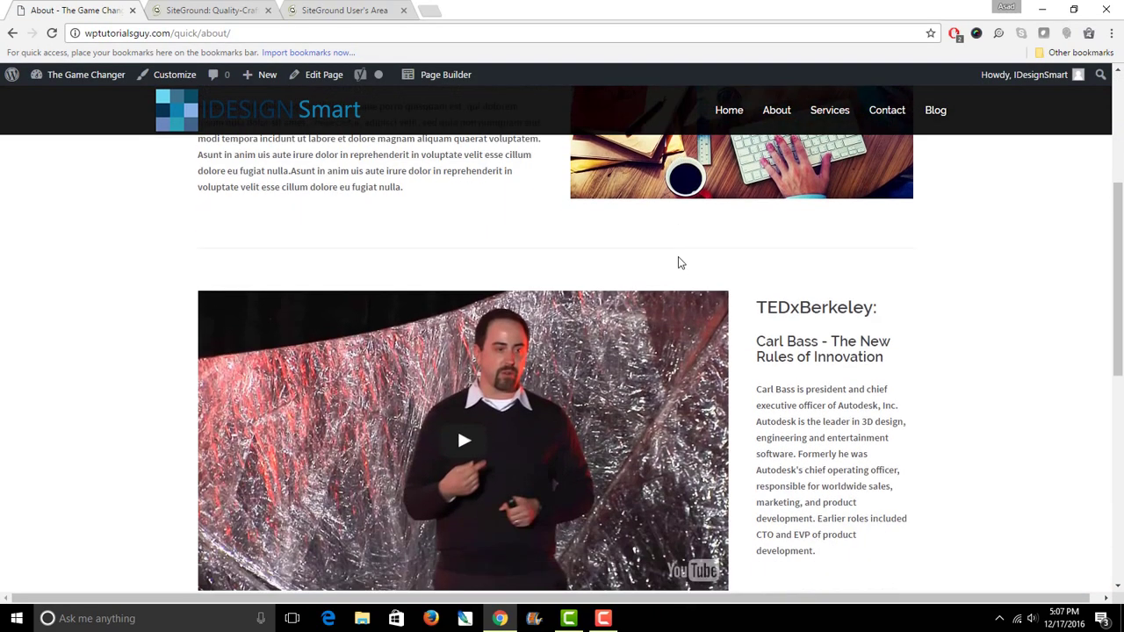
{"action": "scroll", "coordinate": [677, 264], "scroll_direction": "up", "scroll_amount": 2}
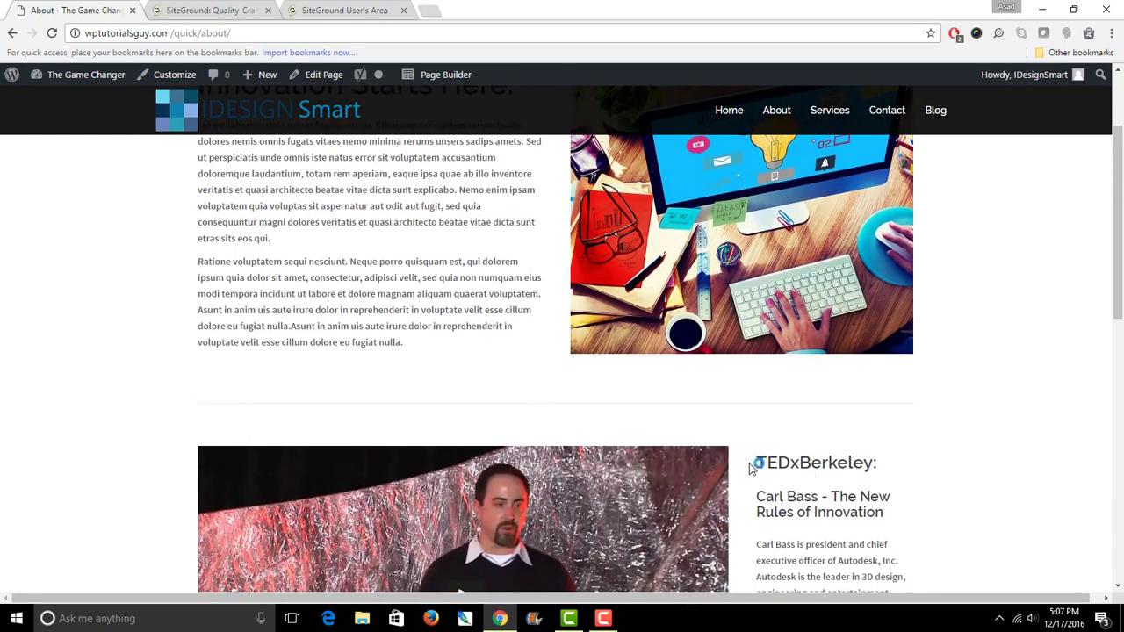
{"action": "scroll", "coordinate": [749, 454], "scroll_direction": "up", "scroll_amount": 2}
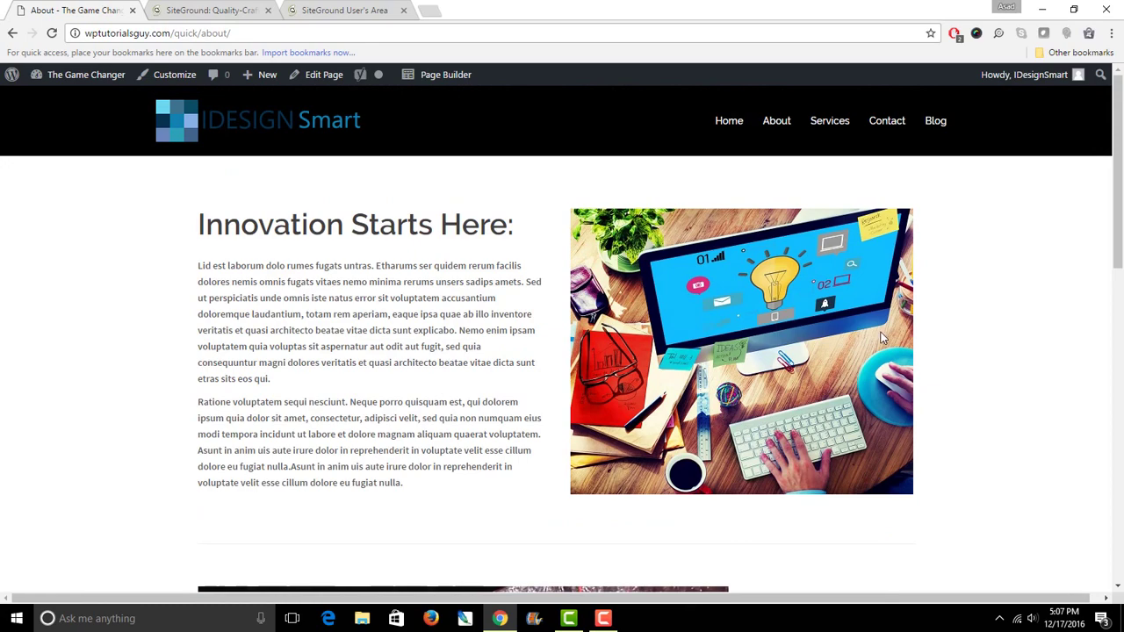
{"action": "scroll", "coordinate": [430, 394], "scroll_direction": "down", "scroll_amount": 8}
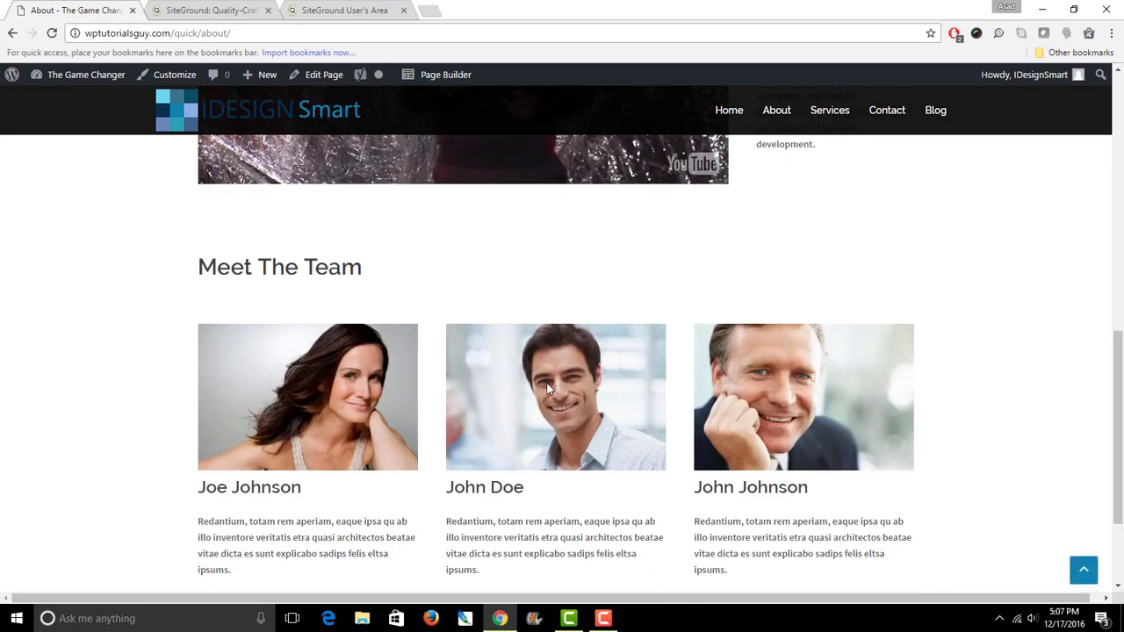
{"action": "scroll", "coordinate": [548, 389], "scroll_direction": "down", "scroll_amount": 2}
{"action": "left_click_drag", "start_coordinate": [476, 416], "coordinate": [145, 337]}
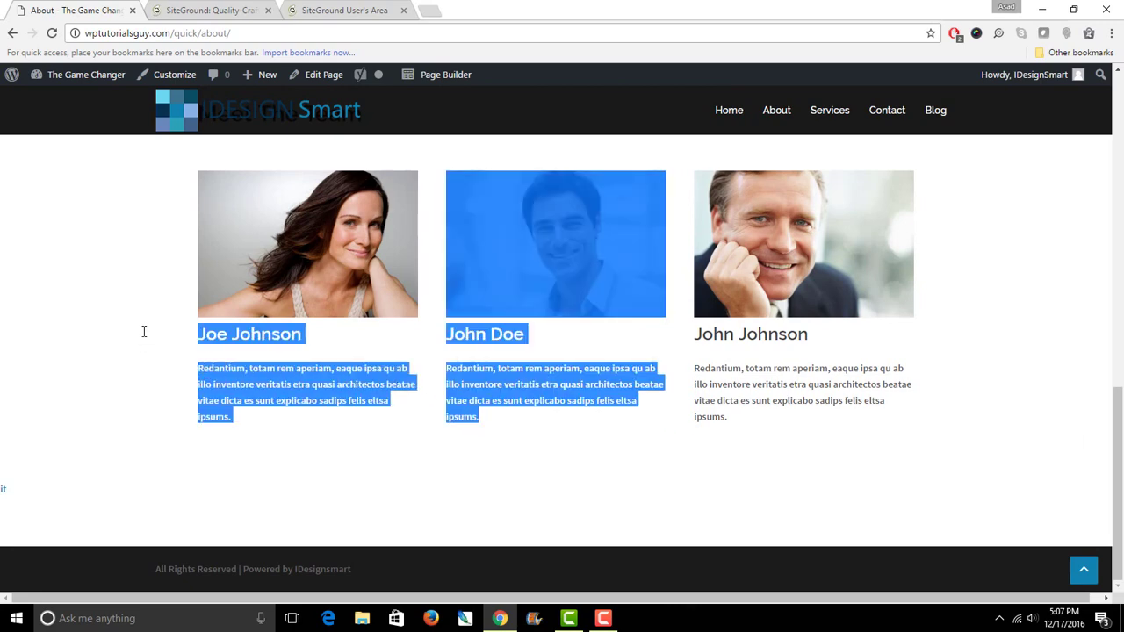
{"action": "scroll", "coordinate": [371, 349], "scroll_direction": "up", "scroll_amount": 10}
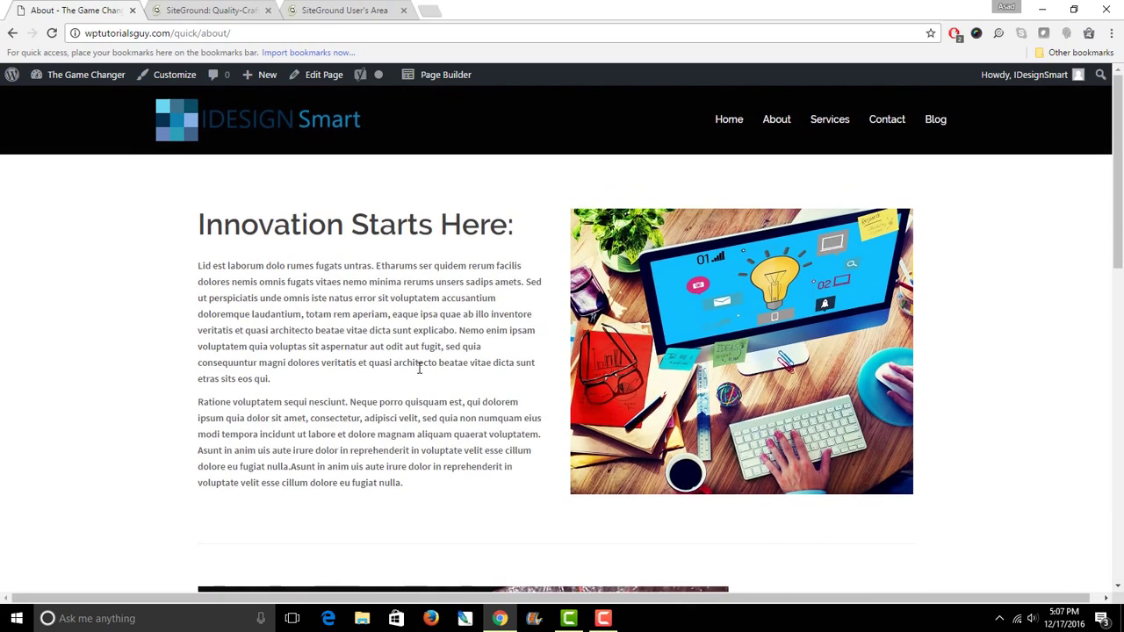
- Go to the Services page and scroll through its Quality Customization and Support sections
{"action": "left_click", "coordinate": [816, 120]}
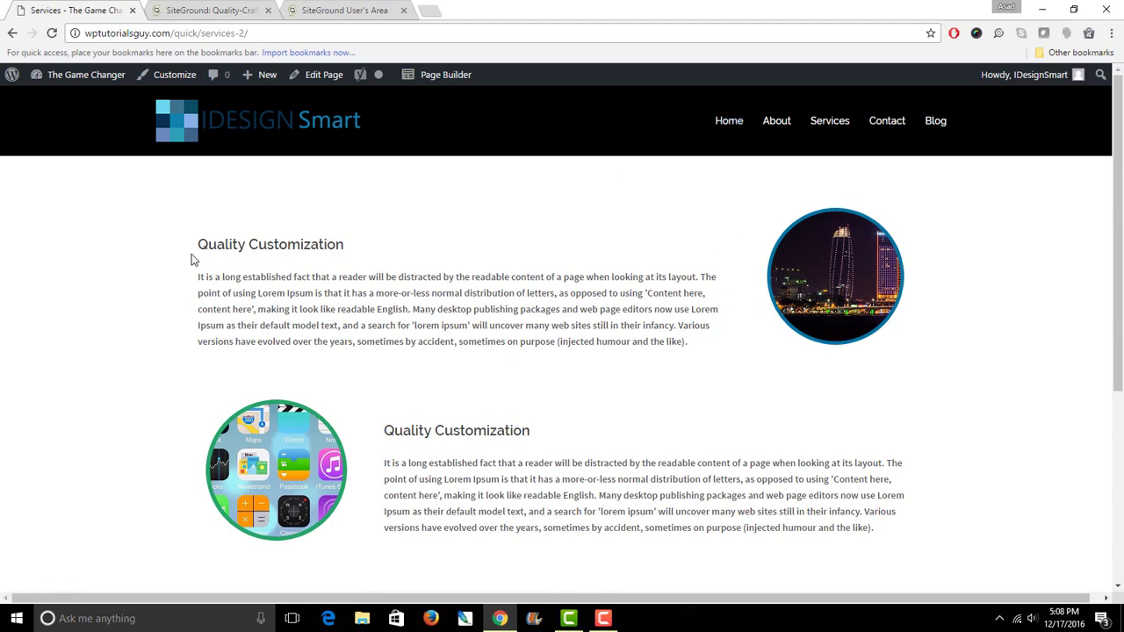
{"action": "scroll", "coordinate": [454, 397], "scroll_direction": "down", "scroll_amount": 4}
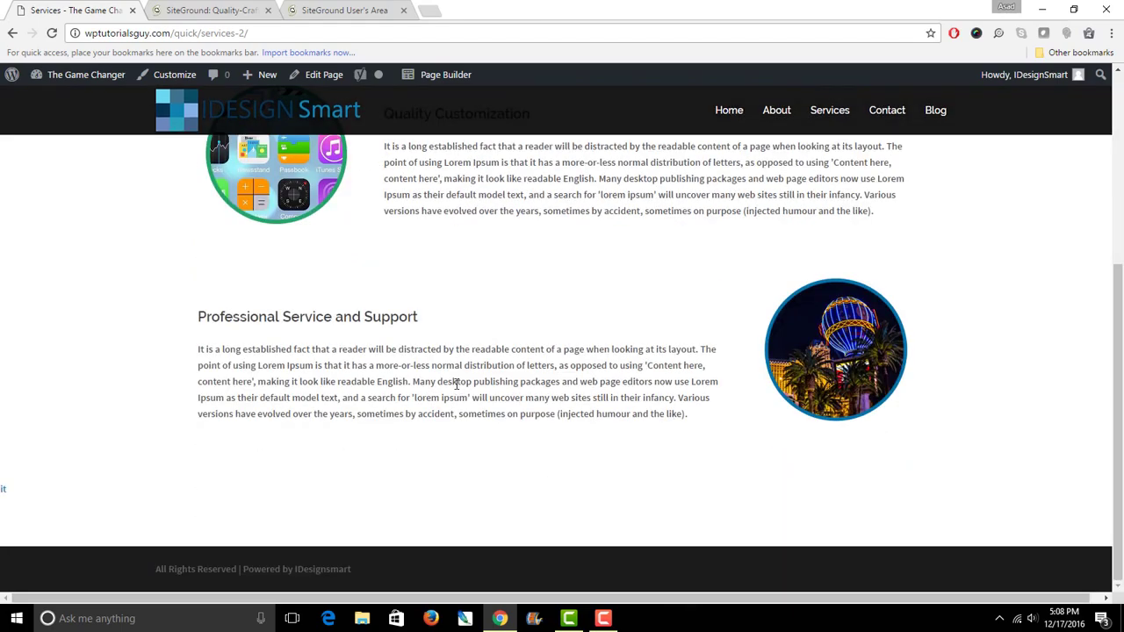
{"action": "scroll", "coordinate": [456, 384], "scroll_direction": "up", "scroll_amount": 4}
{"action": "scroll", "coordinate": [413, 422], "scroll_direction": "down", "scroll_amount": 4}
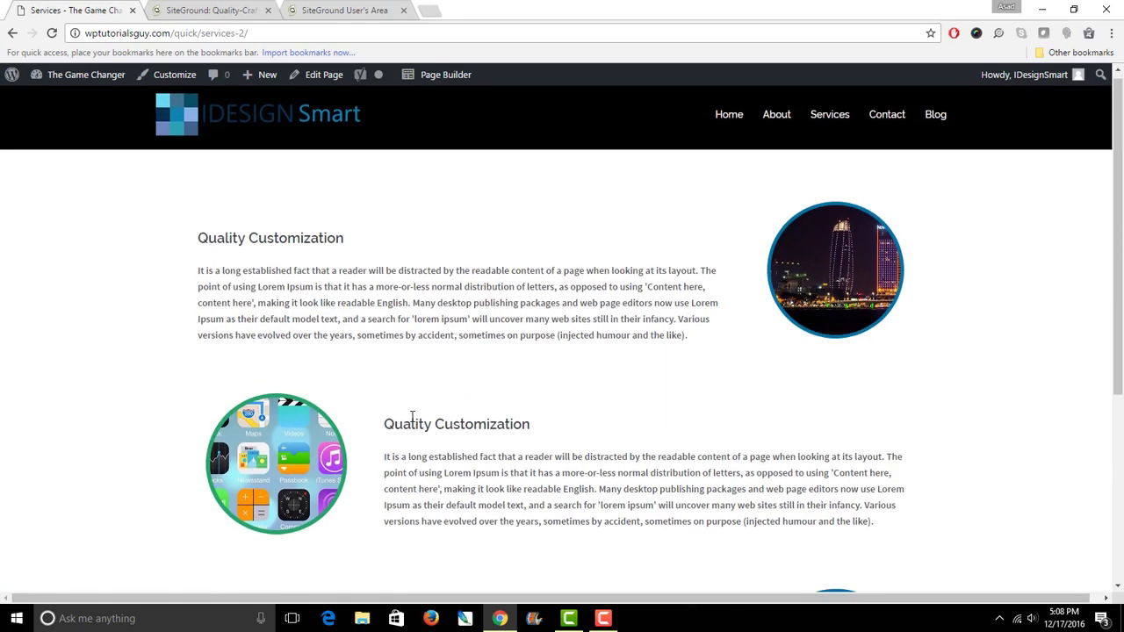
{"action": "scroll", "coordinate": [411, 416], "scroll_direction": "up", "scroll_amount": 2}
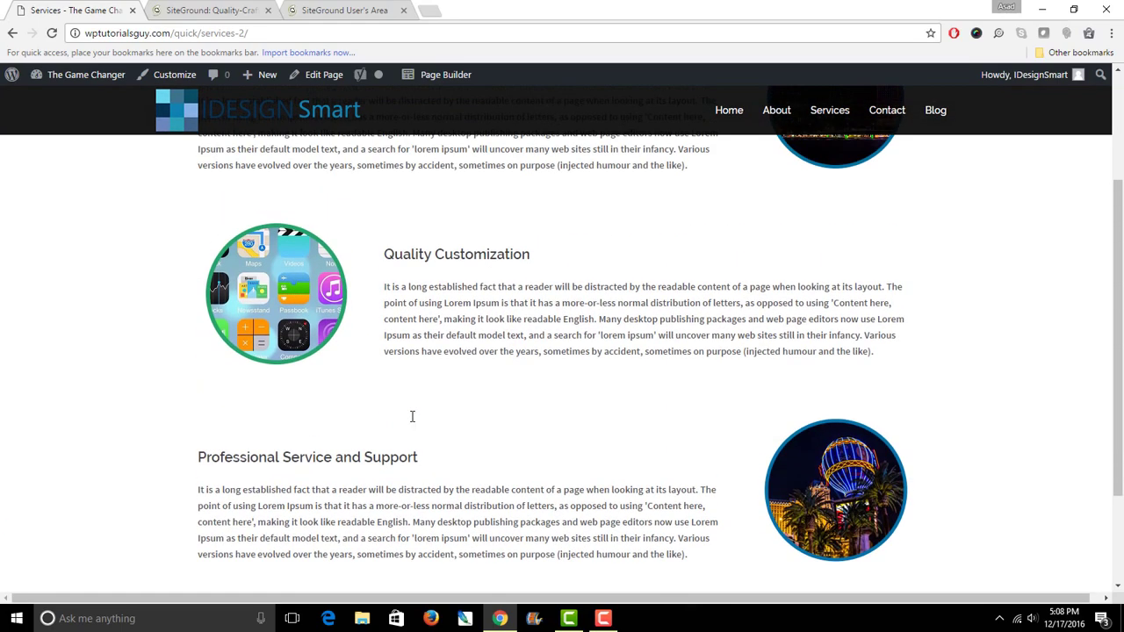
{"action": "left_click", "coordinate": [888, 110]}
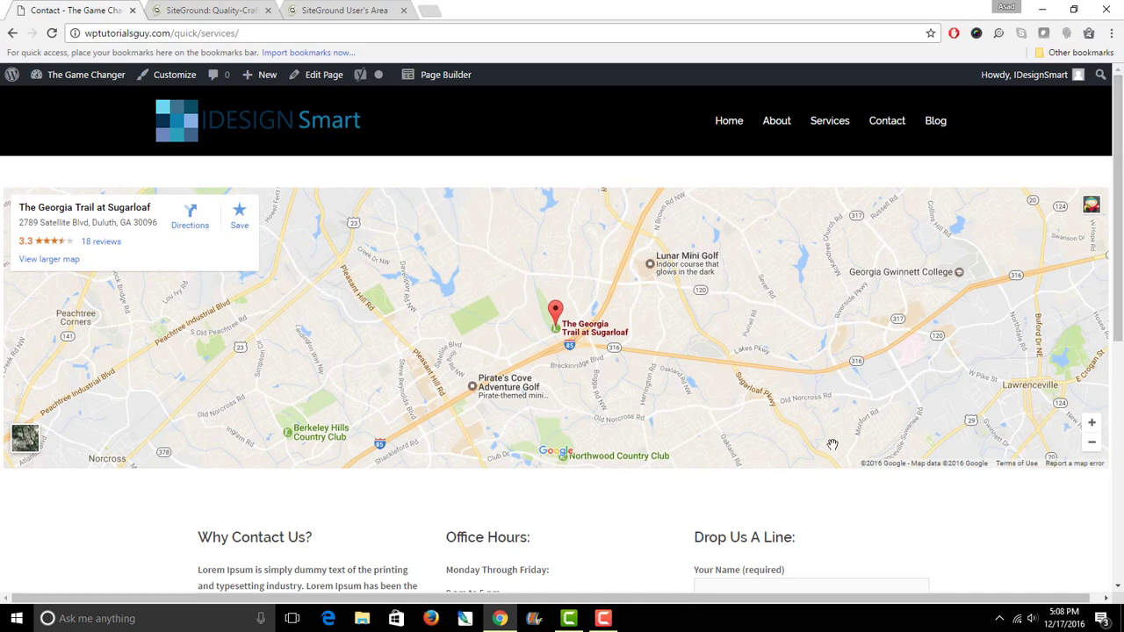
{"action": "scroll", "coordinate": [363, 423], "scroll_direction": "down", "scroll_amount": 1}
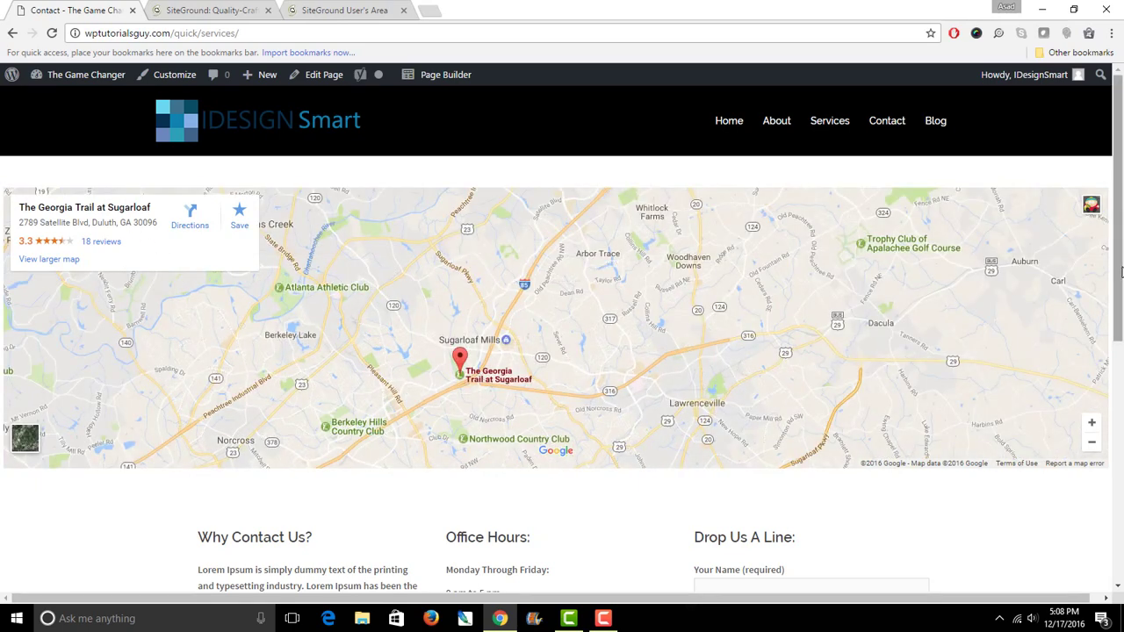
{"action": "left_click_drag", "start_coordinate": [1118, 310], "coordinate": [1092, 450]}
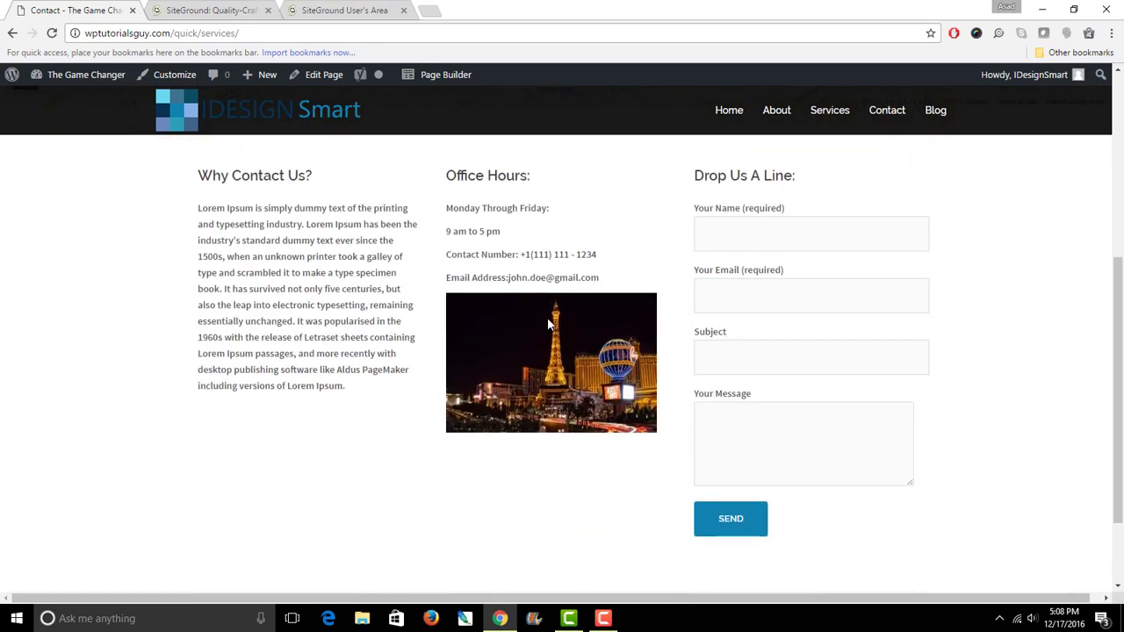
{"action": "left_click_drag", "start_coordinate": [445, 230], "coordinate": [617, 251]}
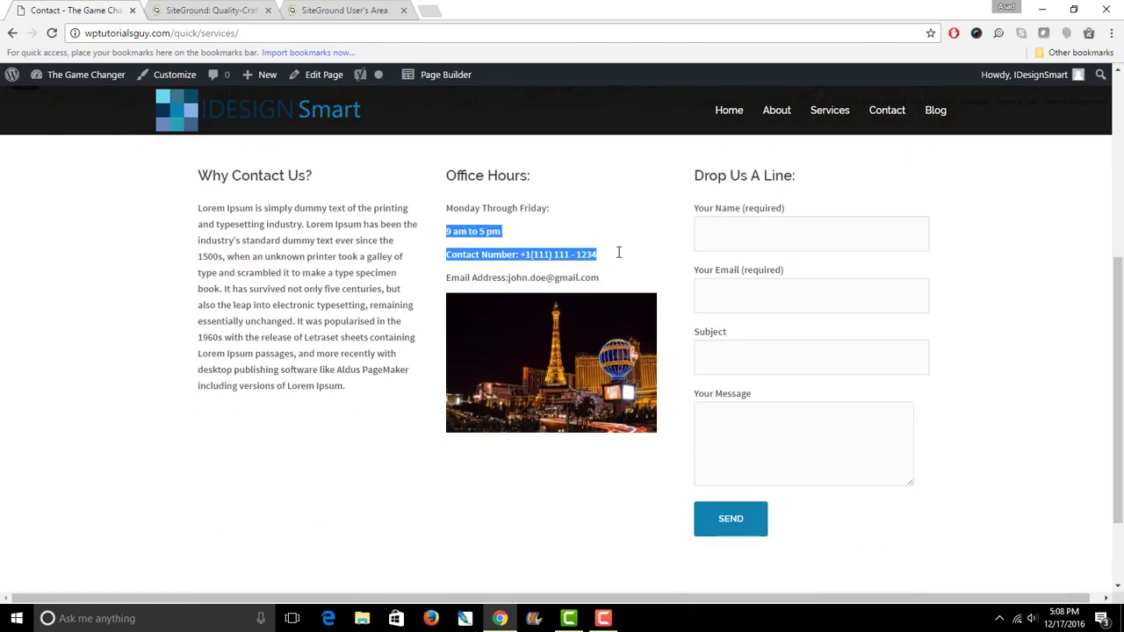
{"action": "left_click_drag", "start_coordinate": [449, 278], "coordinate": [613, 281]}
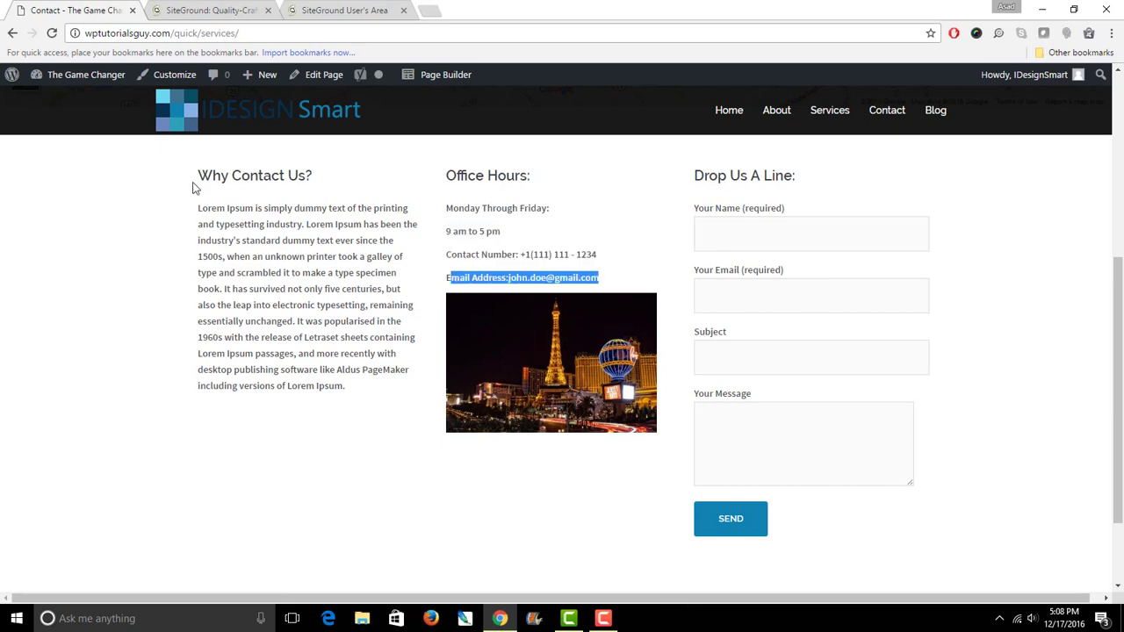
{"action": "left_click_drag", "start_coordinate": [196, 180], "coordinate": [358, 400]}
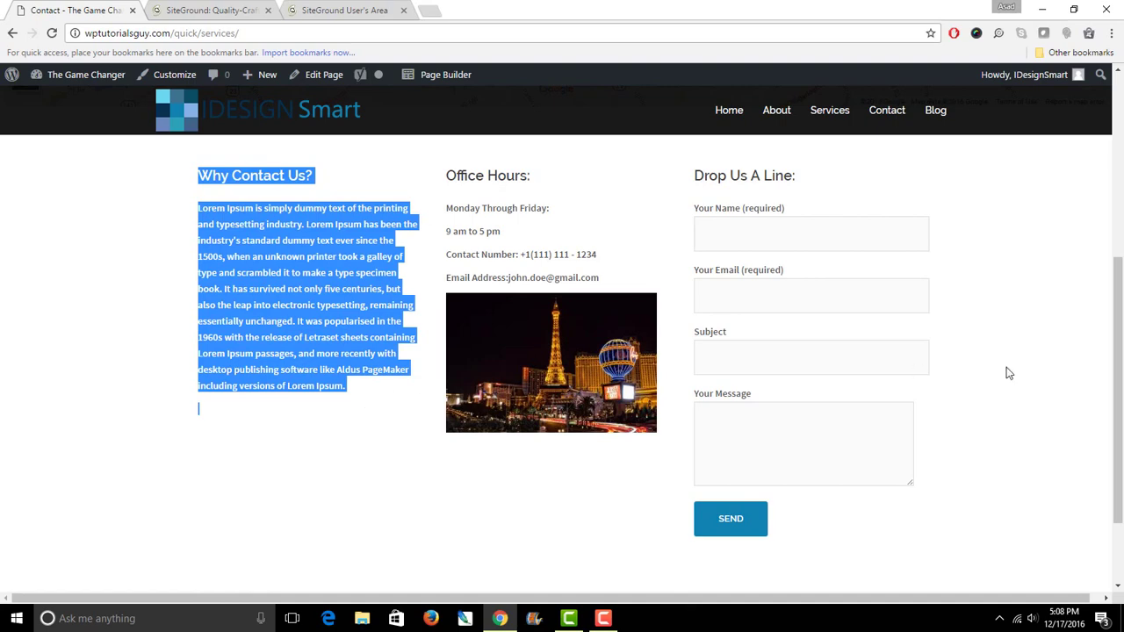
{"action": "left_click_drag", "start_coordinate": [1110, 353], "coordinate": [1117, 260]}
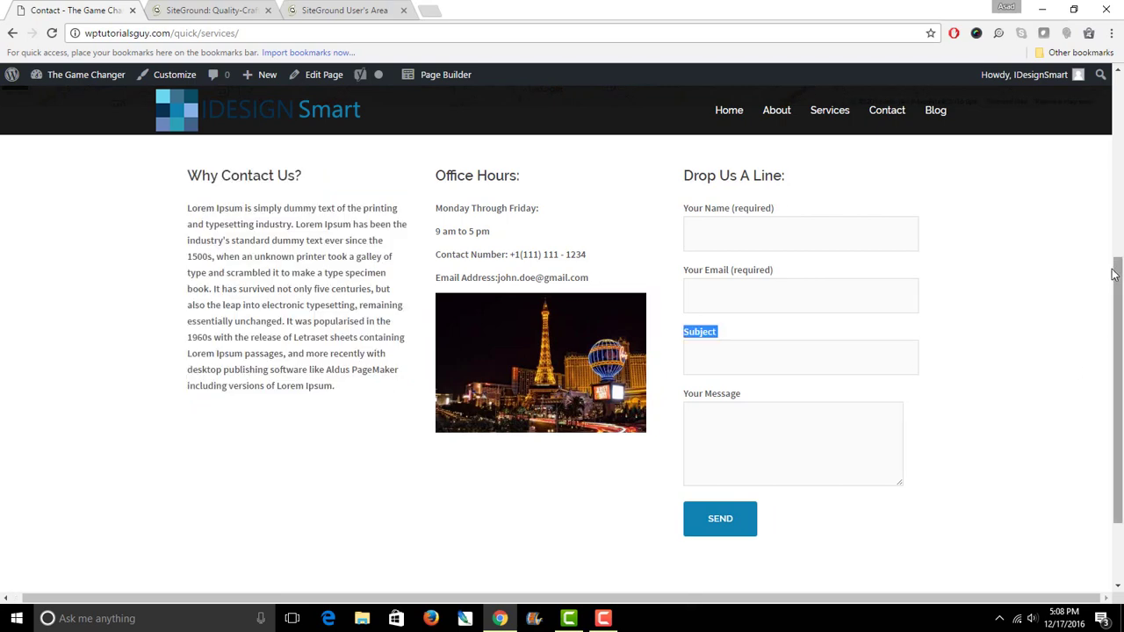
{"action": "scroll", "coordinate": [1088, 301], "scroll_direction": "up", "scroll_amount": 4}
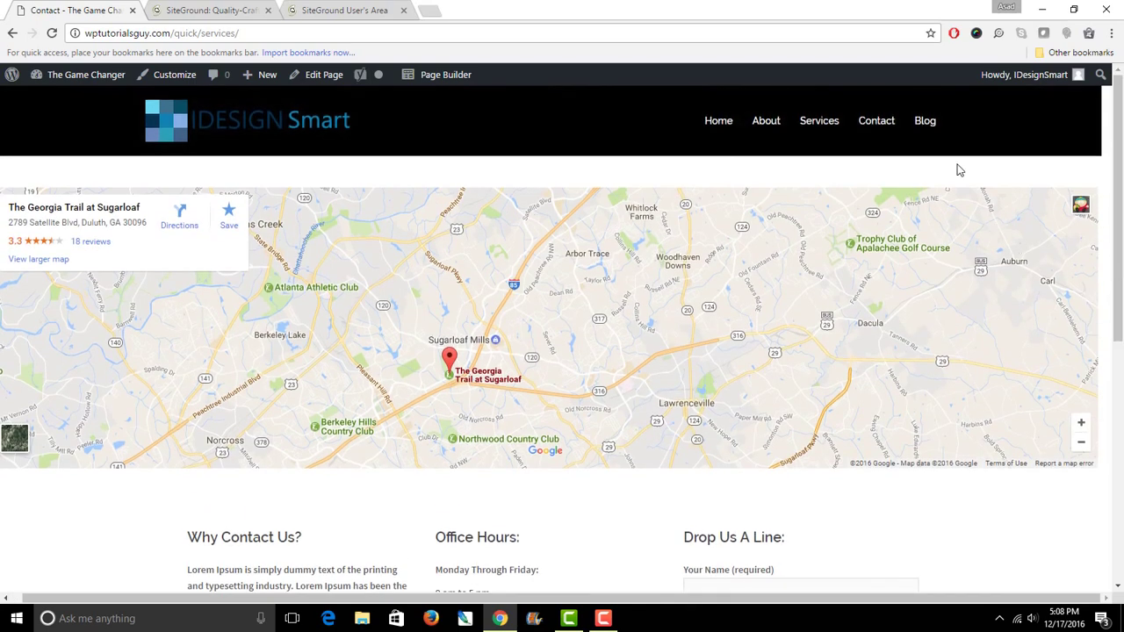
{"action": "left_click", "coordinate": [922, 123]}
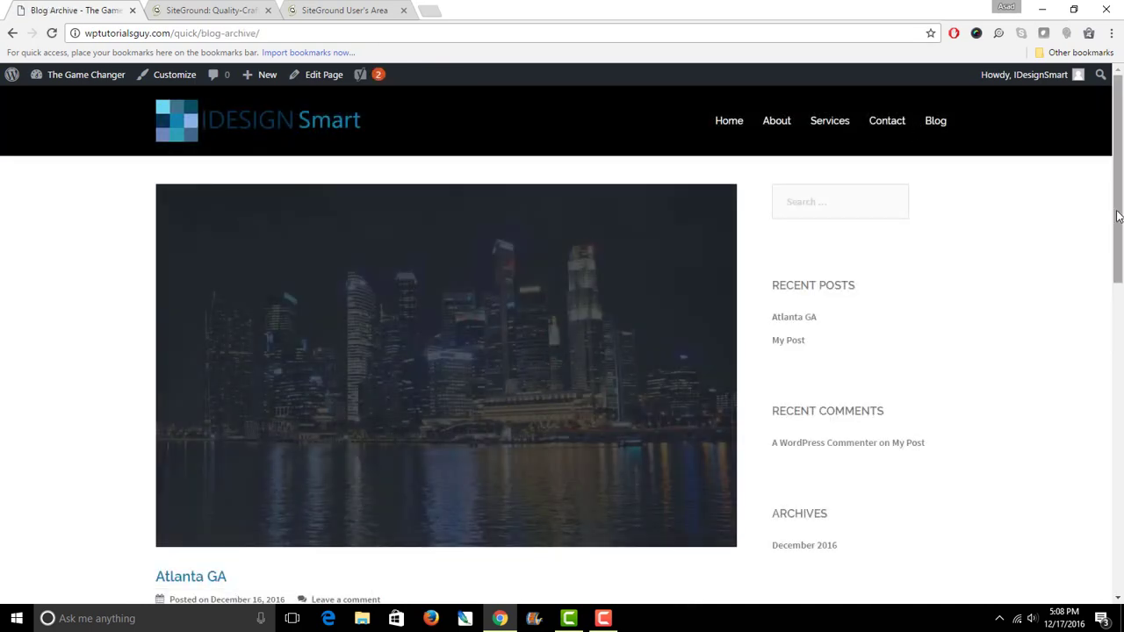
{"action": "scroll", "coordinate": [1112, 220], "scroll_direction": "down", "scroll_amount": 2}
{"action": "scroll", "coordinate": [1102, 226], "scroll_direction": "up", "scroll_amount": 2}
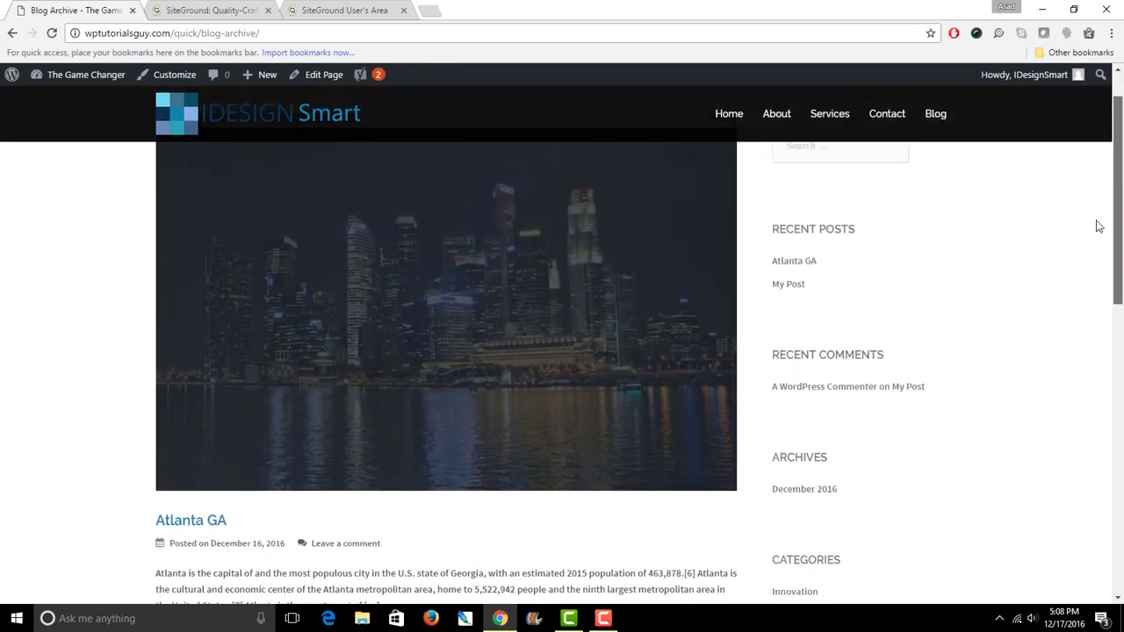
{"action": "scroll", "coordinate": [1097, 226], "scroll_direction": "down", "scroll_amount": 5}
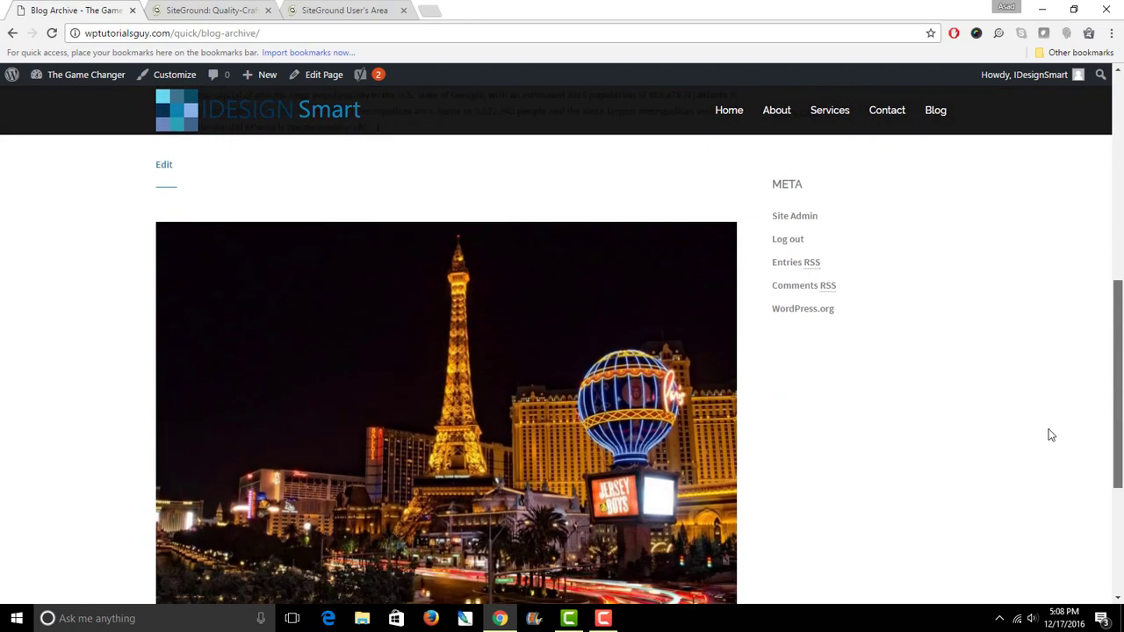
{"action": "scroll", "coordinate": [1044, 457], "scroll_direction": "down", "scroll_amount": 5}
{"action": "scroll", "coordinate": [1049, 351], "scroll_direction": "up", "scroll_amount": 15}
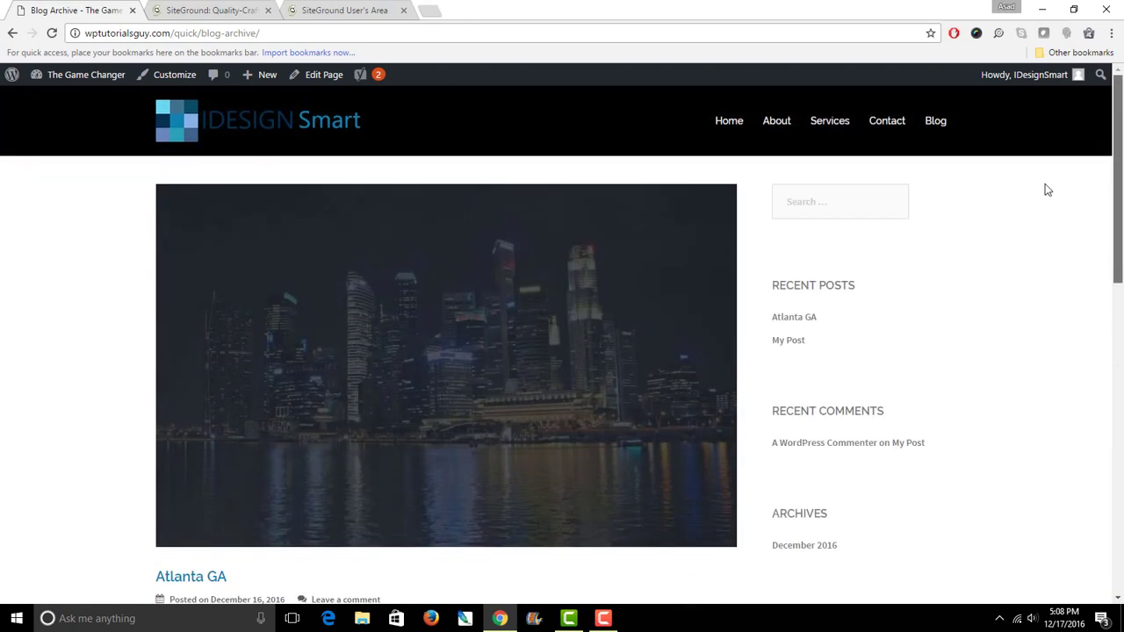
{"action": "scroll", "coordinate": [1043, 210], "scroll_direction": "down", "scroll_amount": 1}
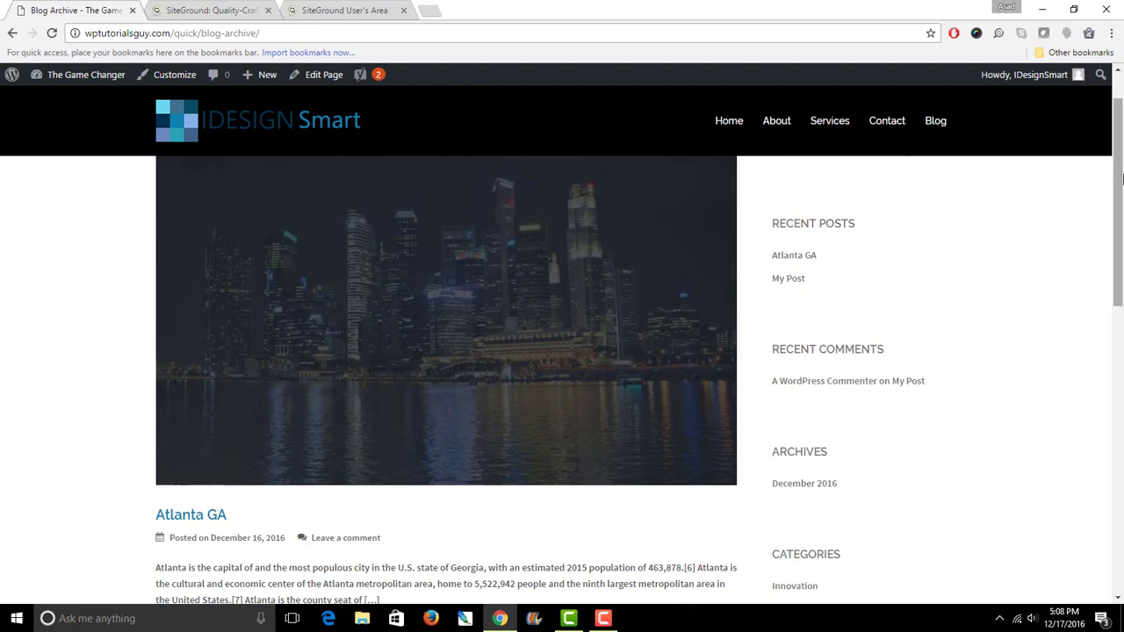
{"action": "left_click_drag", "start_coordinate": [1116, 153], "coordinate": [1118, 100]}
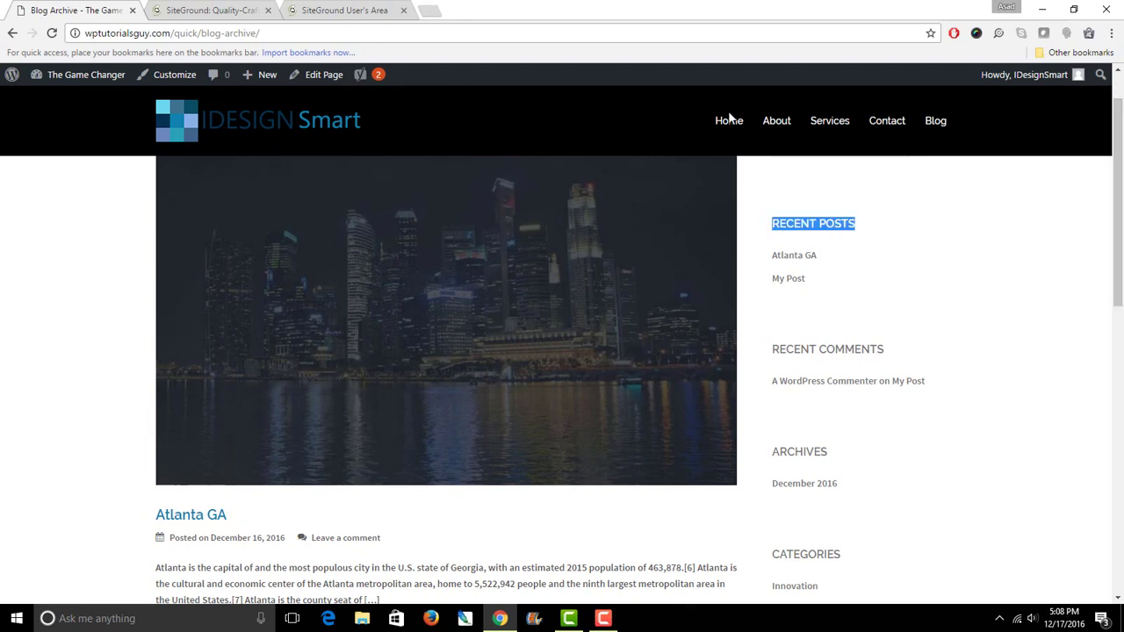
- Highlight the Sydney Child theme in the dashboard's At a Glance, then go to Installed Plugins
{"action": "mouse_move", "coordinate": [101, 77]}
{"action": "left_click", "coordinate": [72, 100]}
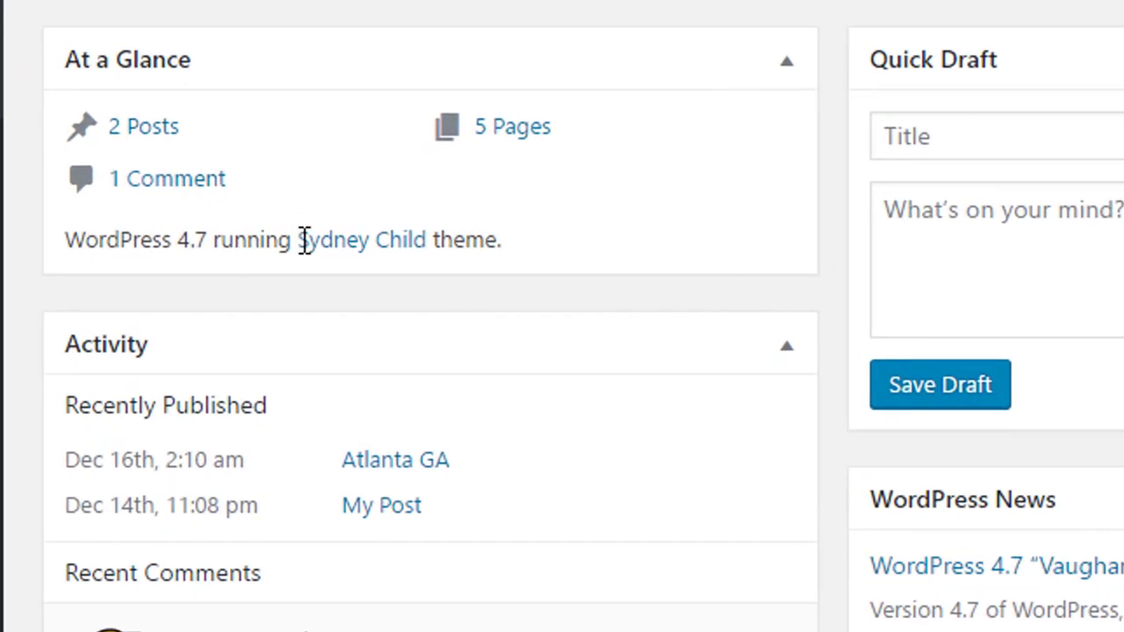
{"action": "left_click_drag", "start_coordinate": [239, 218], "coordinate": [303, 219]}
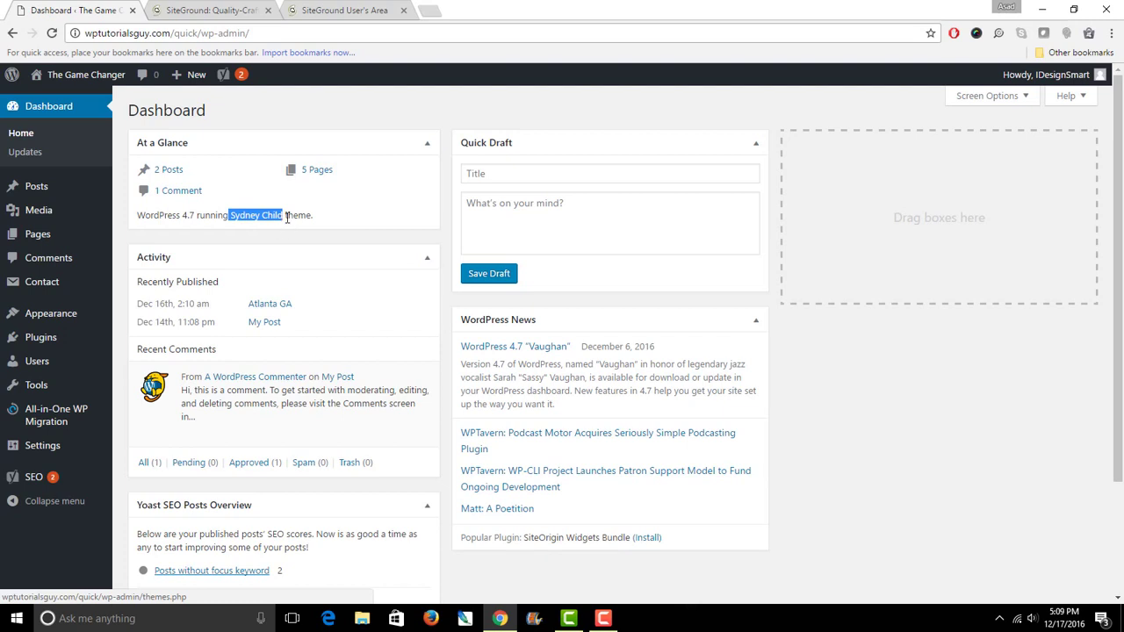
{"action": "left_click_drag", "start_coordinate": [322, 219], "coordinate": [132, 215]}
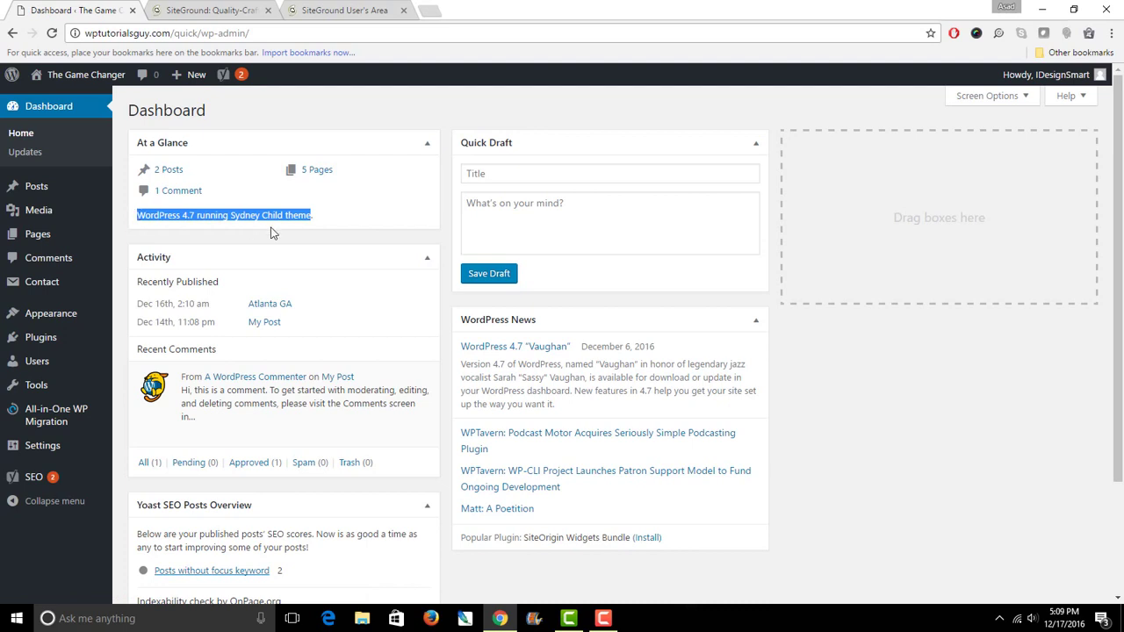
{"action": "left_click", "coordinate": [370, 219]}
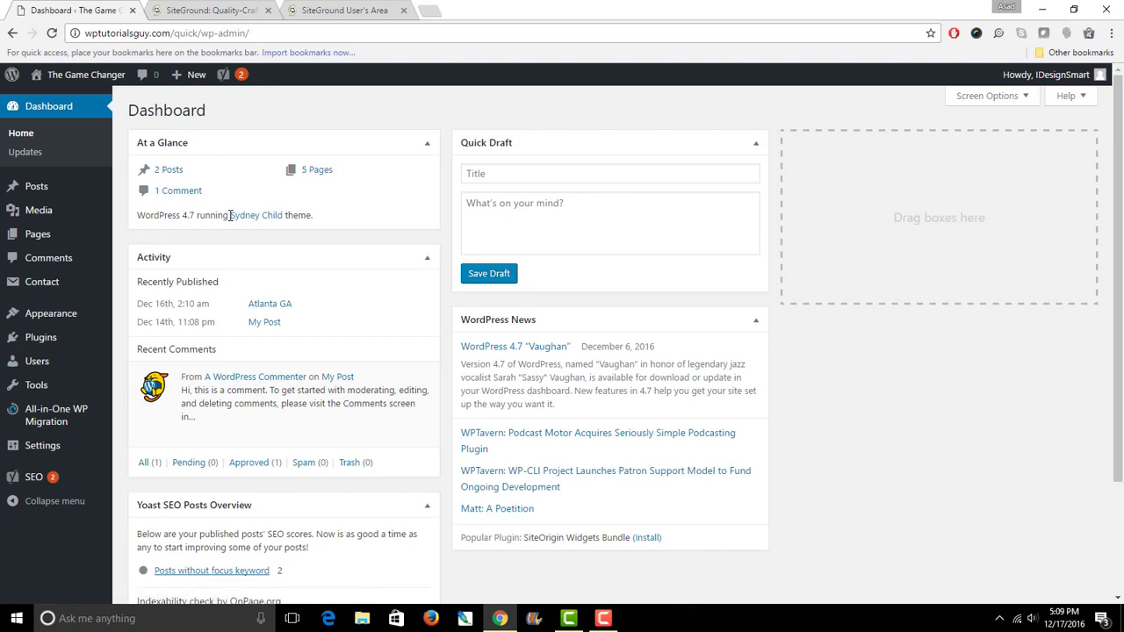
{"action": "left_click_drag", "start_coordinate": [229, 216], "coordinate": [283, 218]}
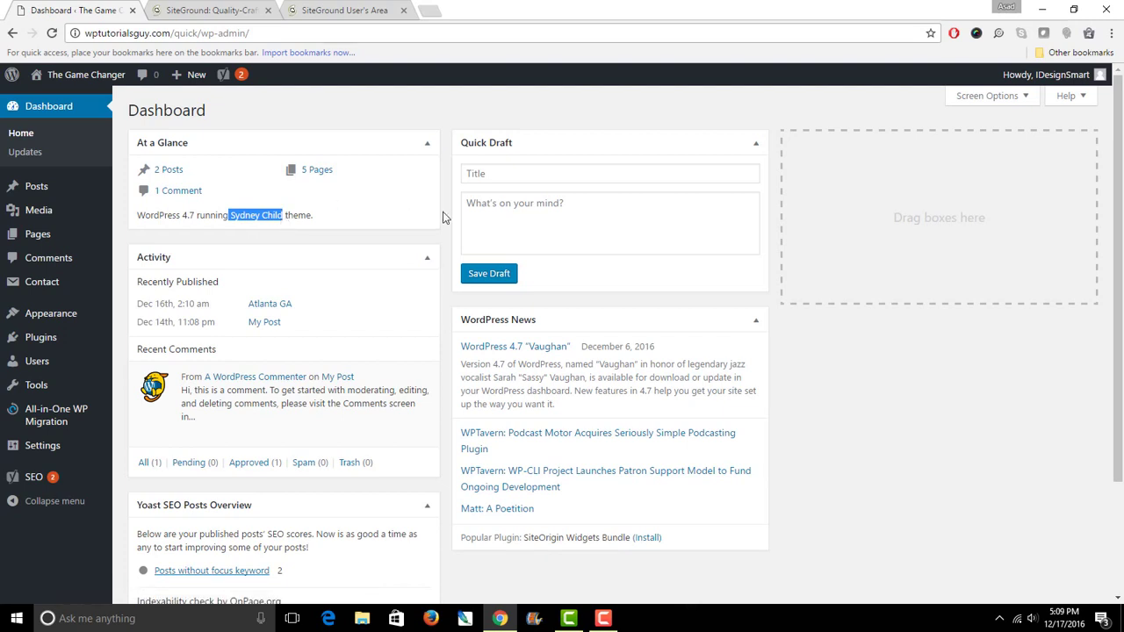
{"action": "left_click", "coordinate": [37, 339]}
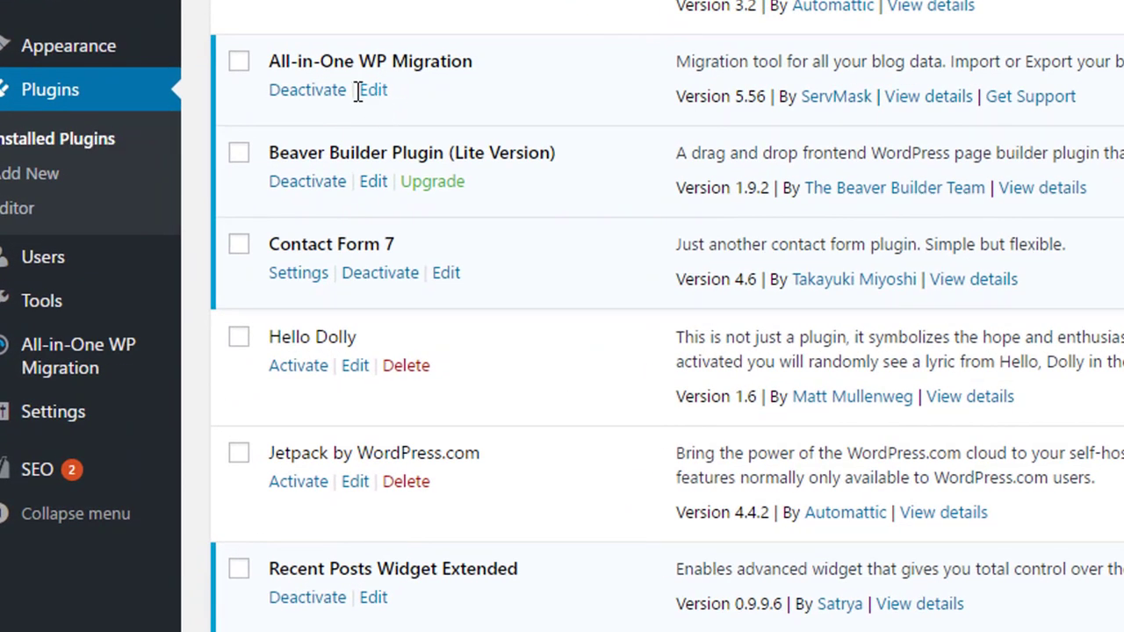
{"action": "left_click_drag", "start_coordinate": [264, 60], "coordinate": [533, 70]}
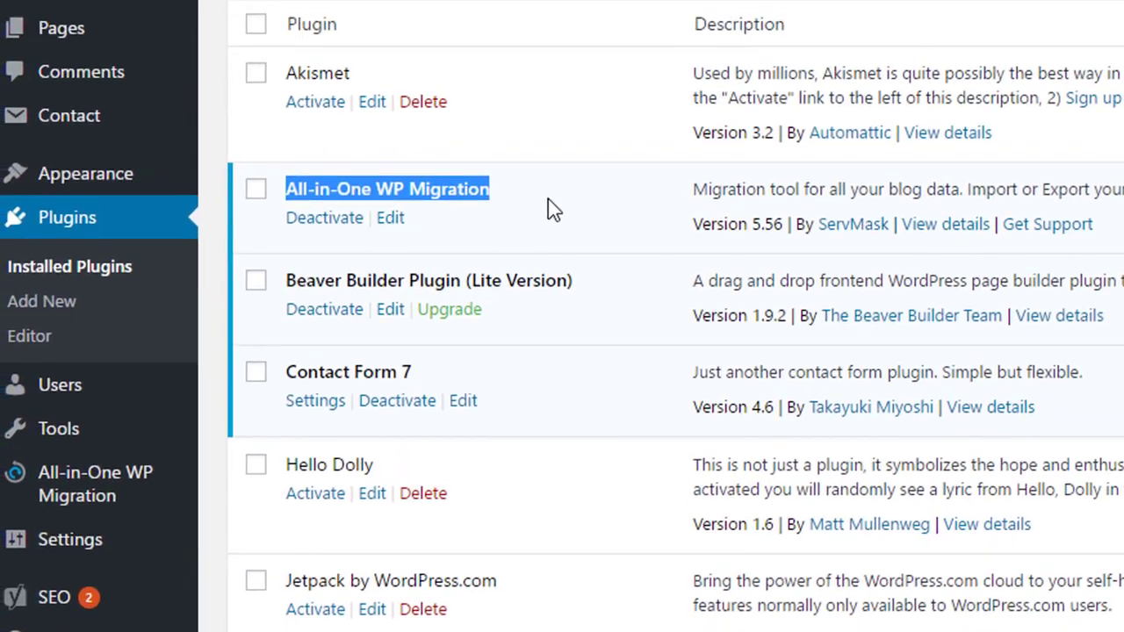
{"action": "scroll", "coordinate": [534, 81], "scroll_direction": "down", "scroll_amount": 3}
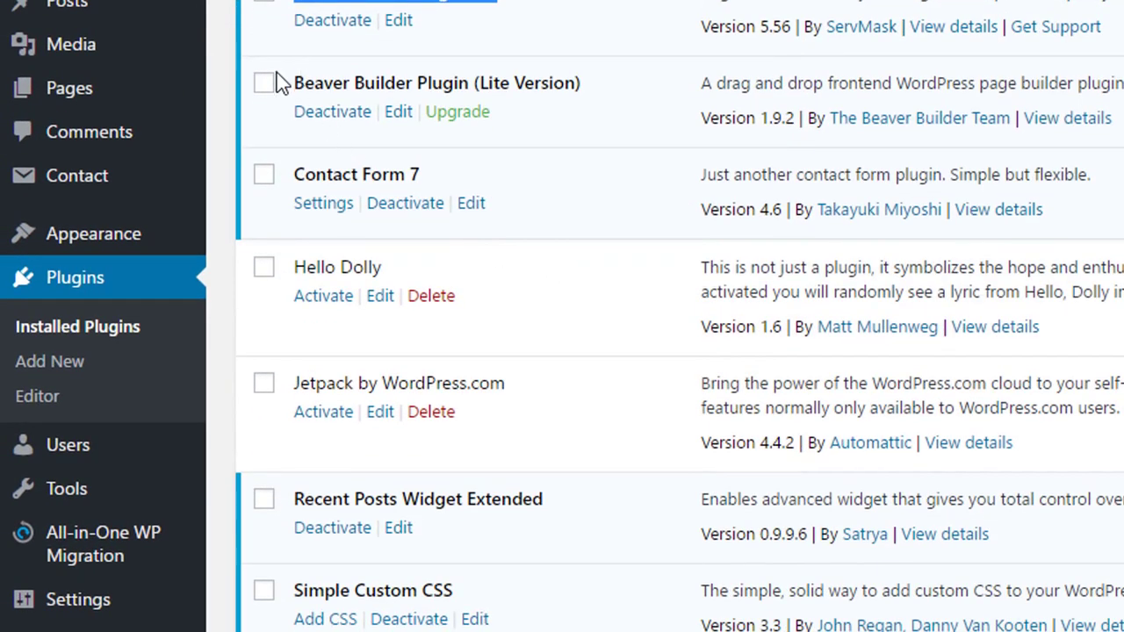
{"action": "left_click_drag", "start_coordinate": [288, 79], "coordinate": [641, 73]}
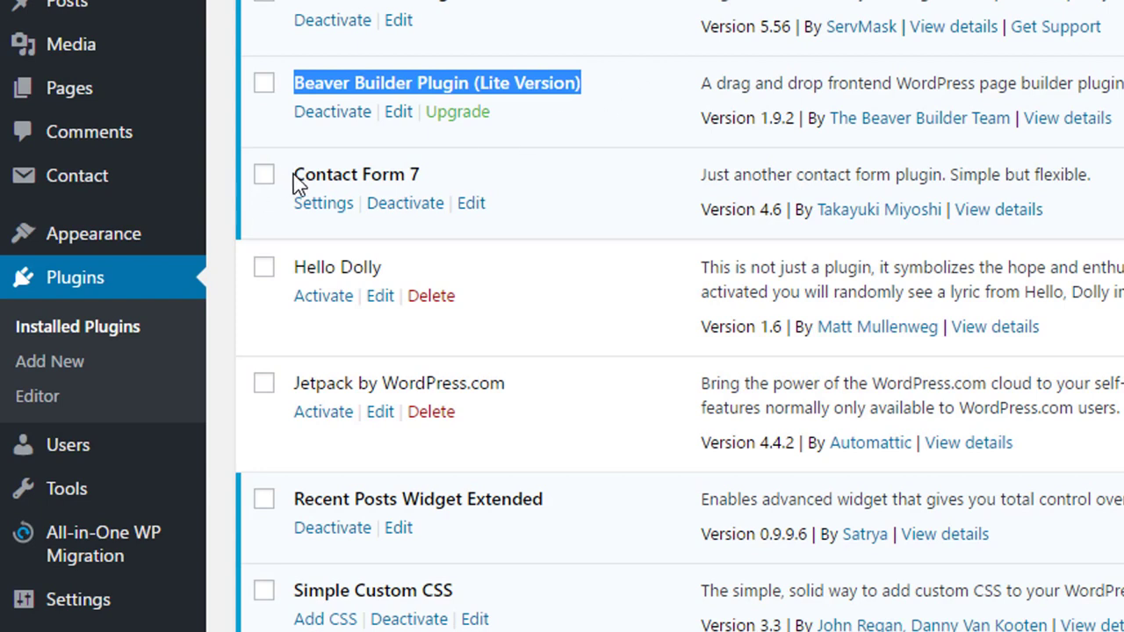
{"action": "left_click_drag", "start_coordinate": [293, 176], "coordinate": [451, 175]}
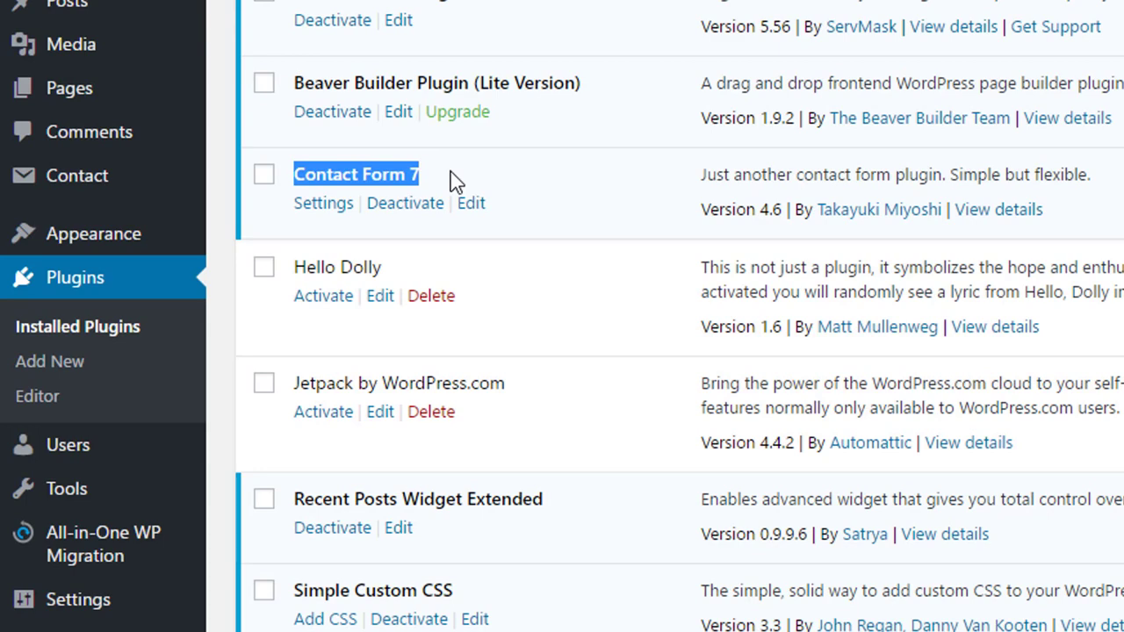
{"action": "scroll", "coordinate": [451, 180], "scroll_direction": "down", "scroll_amount": 2}
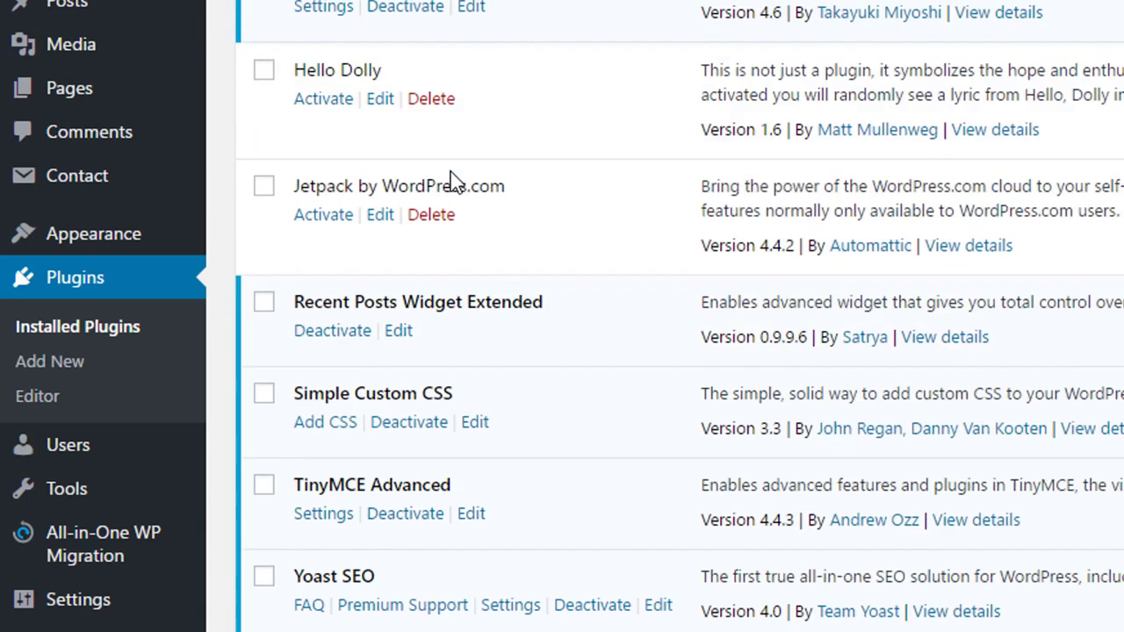
{"action": "left_click_drag", "start_coordinate": [295, 393], "coordinate": [479, 395]}
{"action": "scroll", "coordinate": [294, 381], "scroll_direction": "down", "scroll_amount": 2}
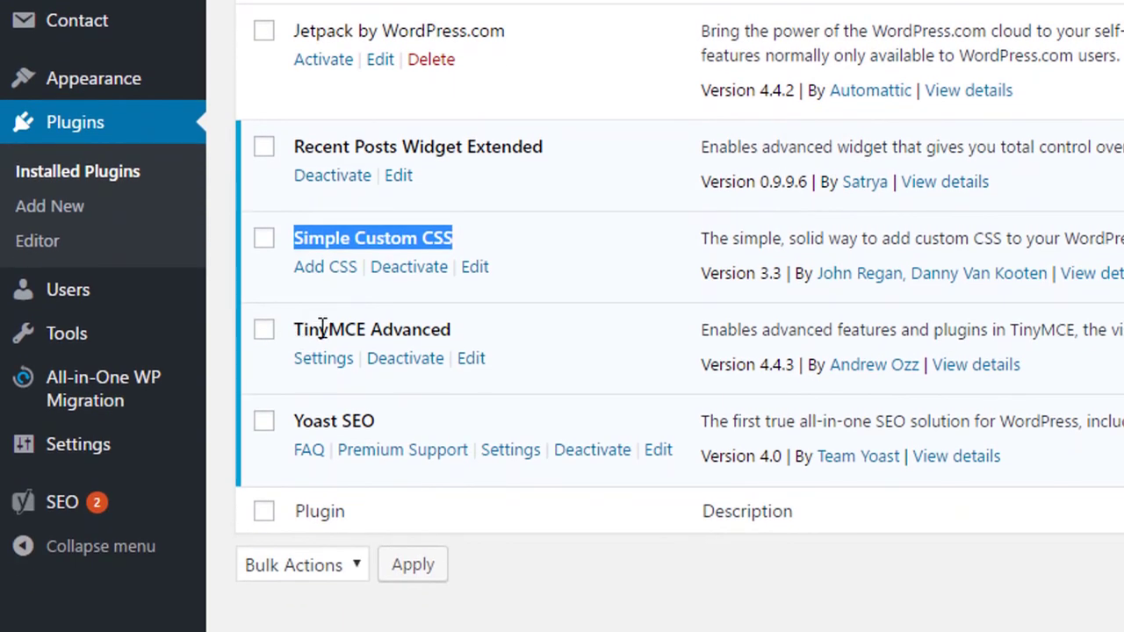
{"action": "left_click_drag", "start_coordinate": [305, 330], "coordinate": [502, 324]}
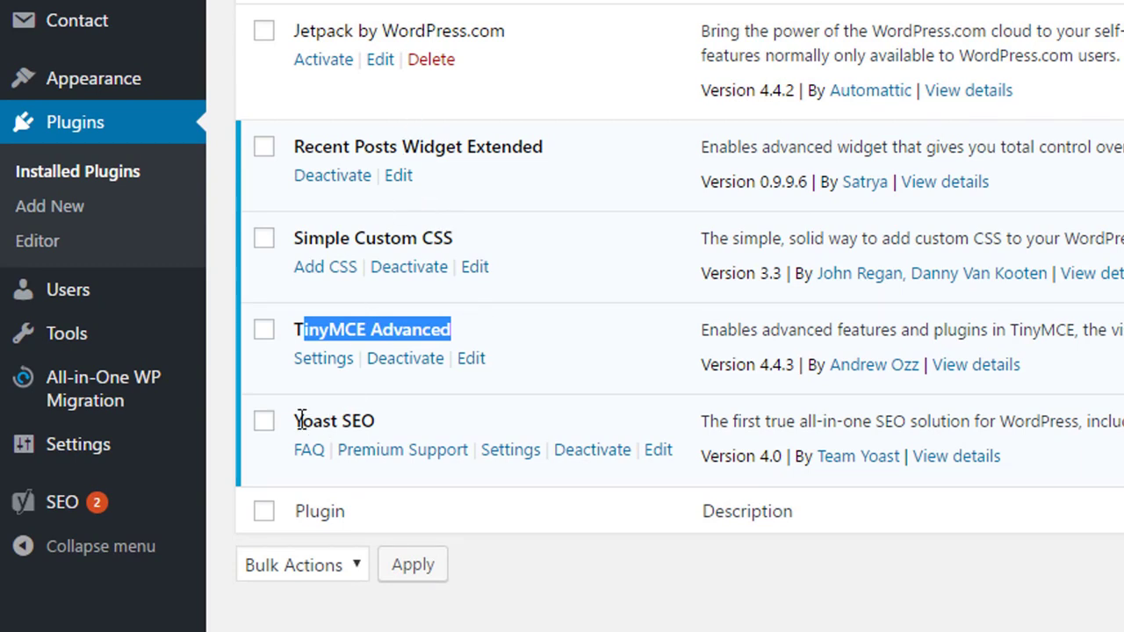
{"action": "left_click_drag", "start_coordinate": [290, 423], "coordinate": [402, 426]}
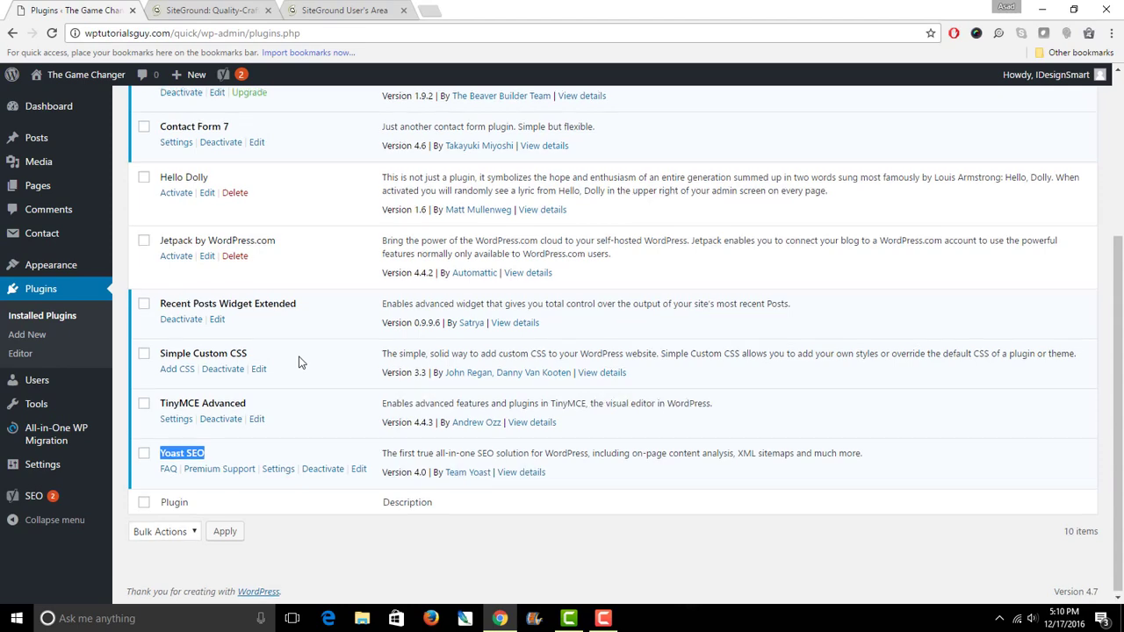
{"action": "scroll", "coordinate": [299, 362], "scroll_direction": "up", "scroll_amount": 3}
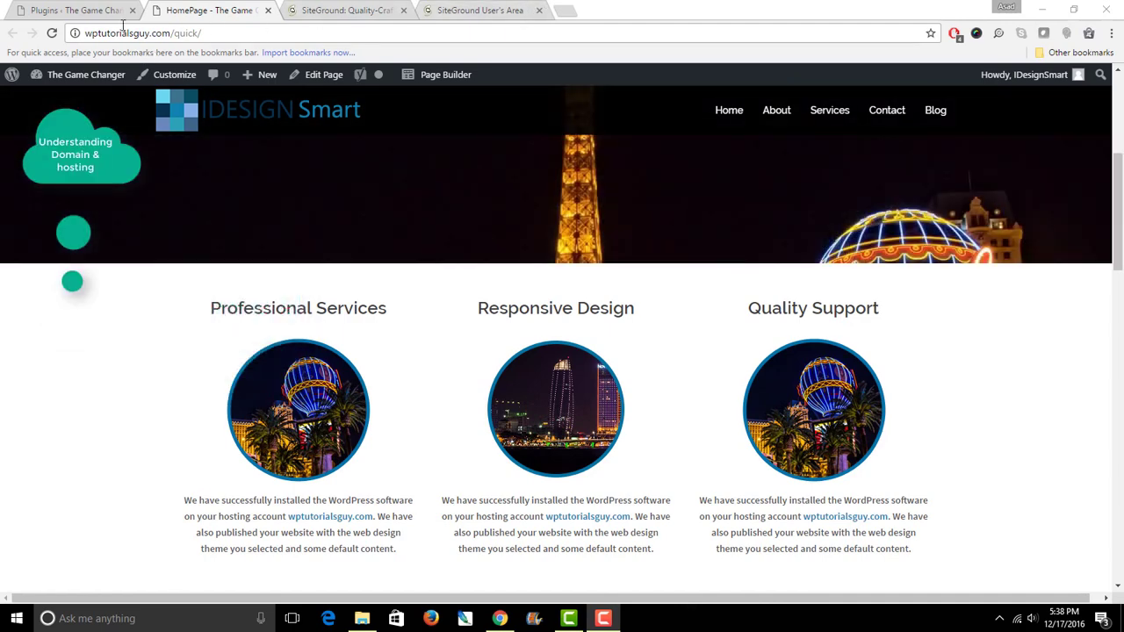
- Highlight the site's domain name in the homepage's address bar
{"action": "left_click_drag", "start_coordinate": [84, 34], "coordinate": [170, 33]}
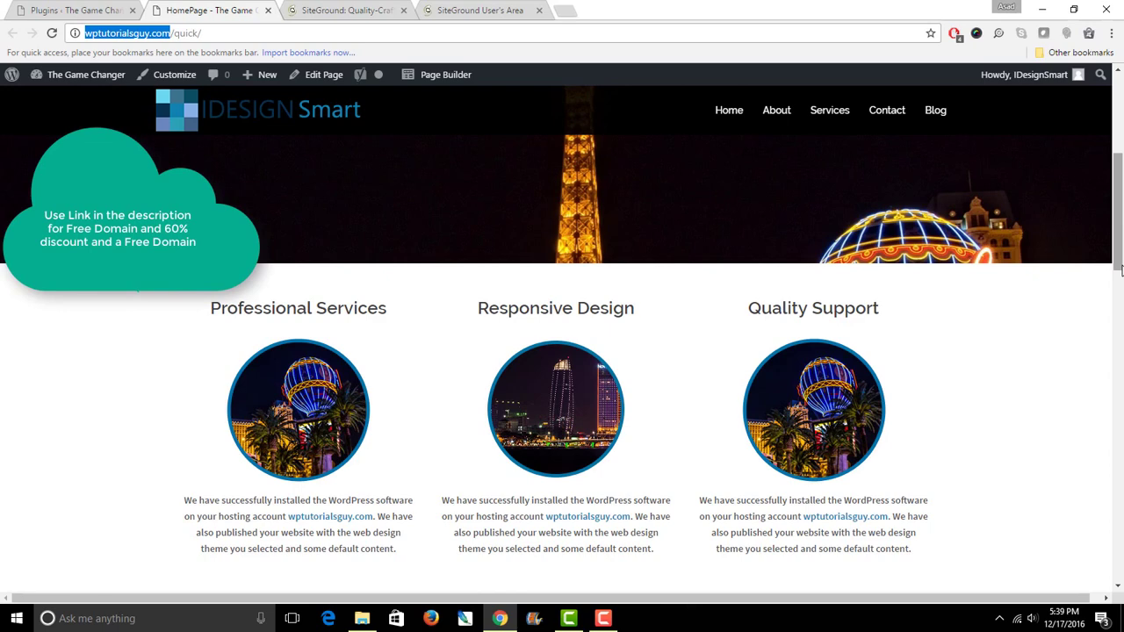
- Switch to the SiteGround browser tab showing Web, Cloud and Dedicated Hosting plans
{"action": "left_click", "coordinate": [340, 9]}
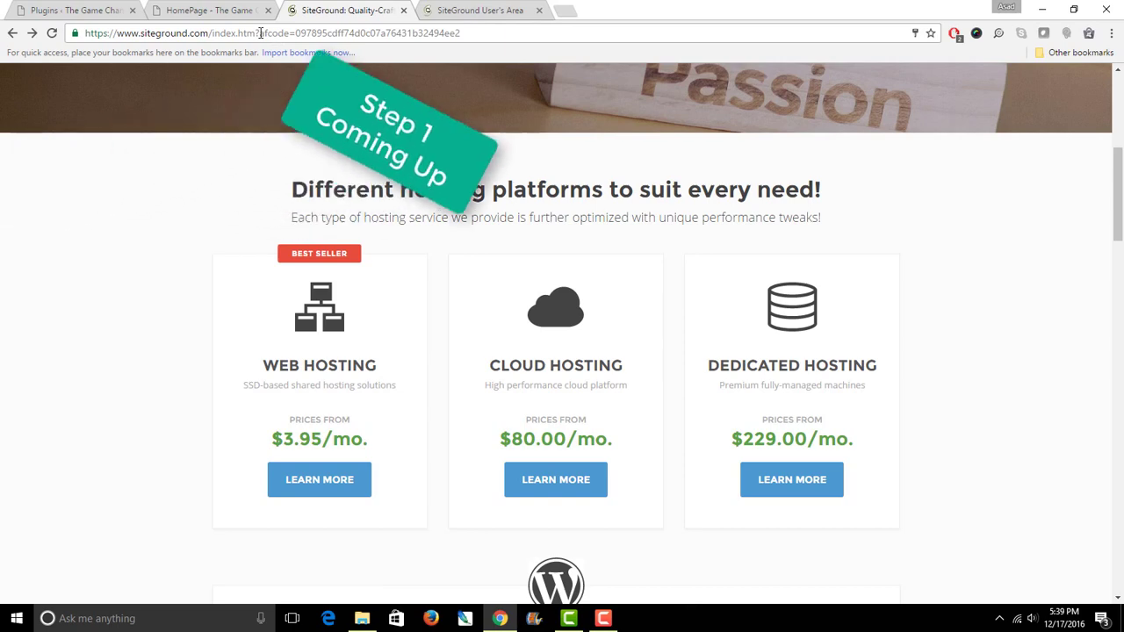
- Compare StartUp's One Website limit with GrowBig's Multiple Websites, then order the StartUp plan
{"action": "left_click_drag", "start_coordinate": [260, 33], "coordinate": [460, 33]}
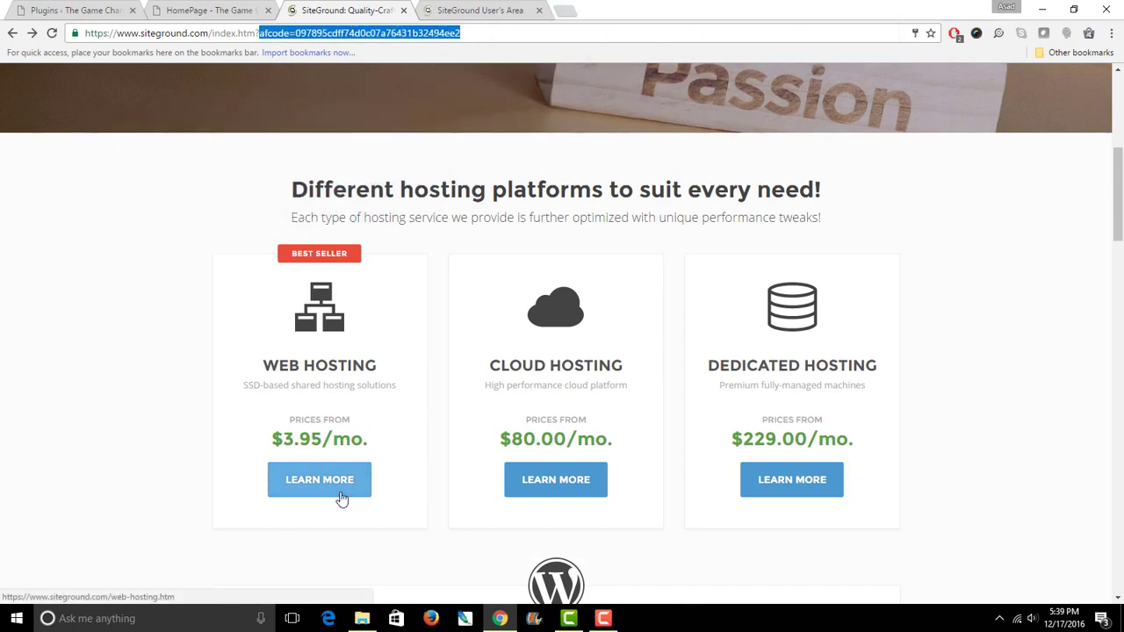
{"action": "left_click", "coordinate": [342, 497]}
{"action": "scroll", "coordinate": [354, 499], "scroll_direction": "down", "scroll_amount": 2}
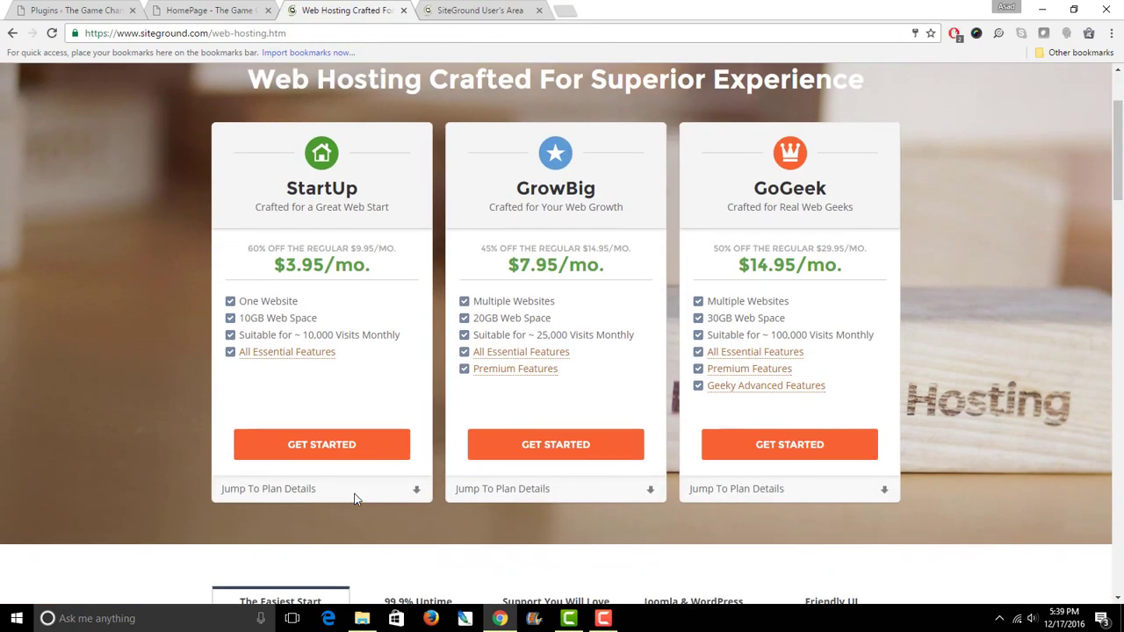
{"action": "triple_click", "coordinate": [472, 306]}
{"action": "left_click_drag", "start_coordinate": [299, 302], "coordinate": [236, 301]}
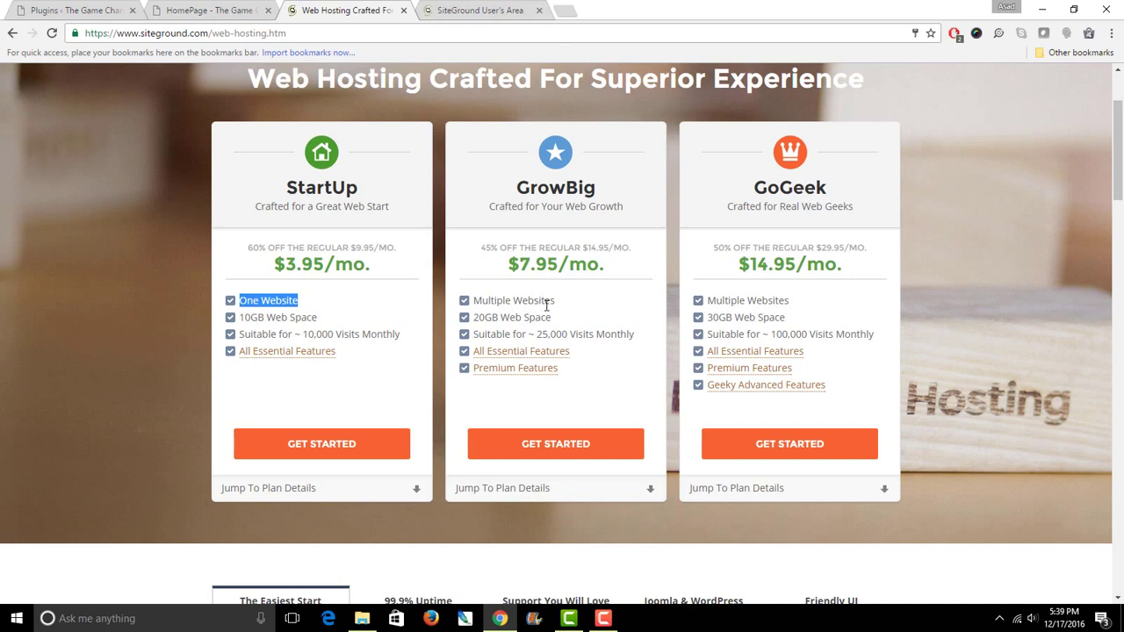
{"action": "left_click_drag", "start_coordinate": [558, 304], "coordinate": [472, 302]}
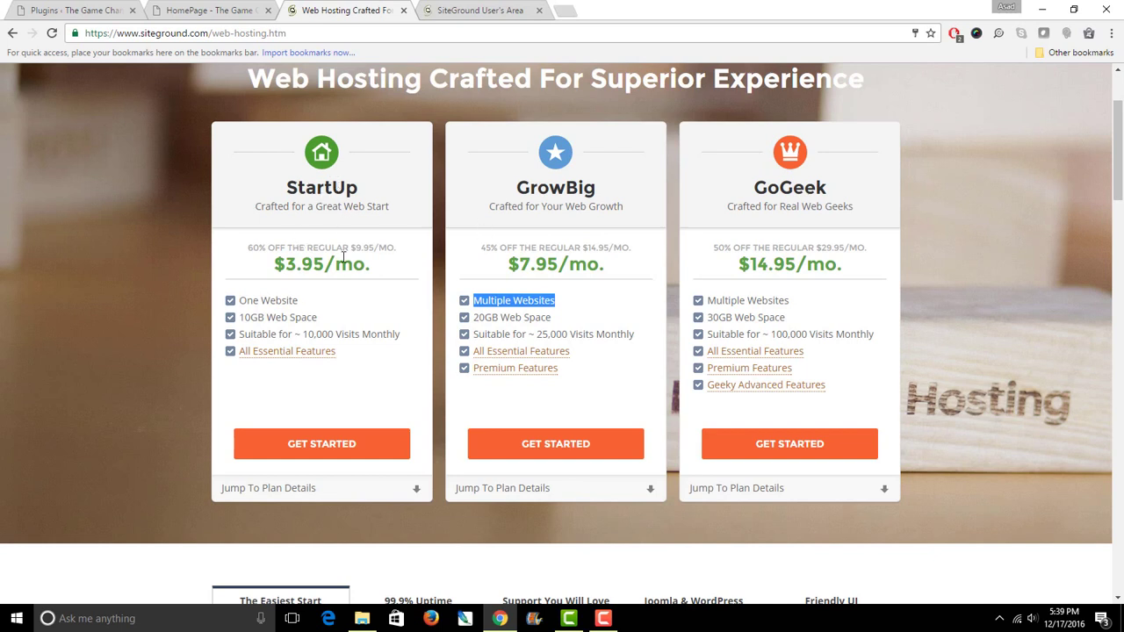
{"action": "mouse_move", "coordinate": [718, 359]}
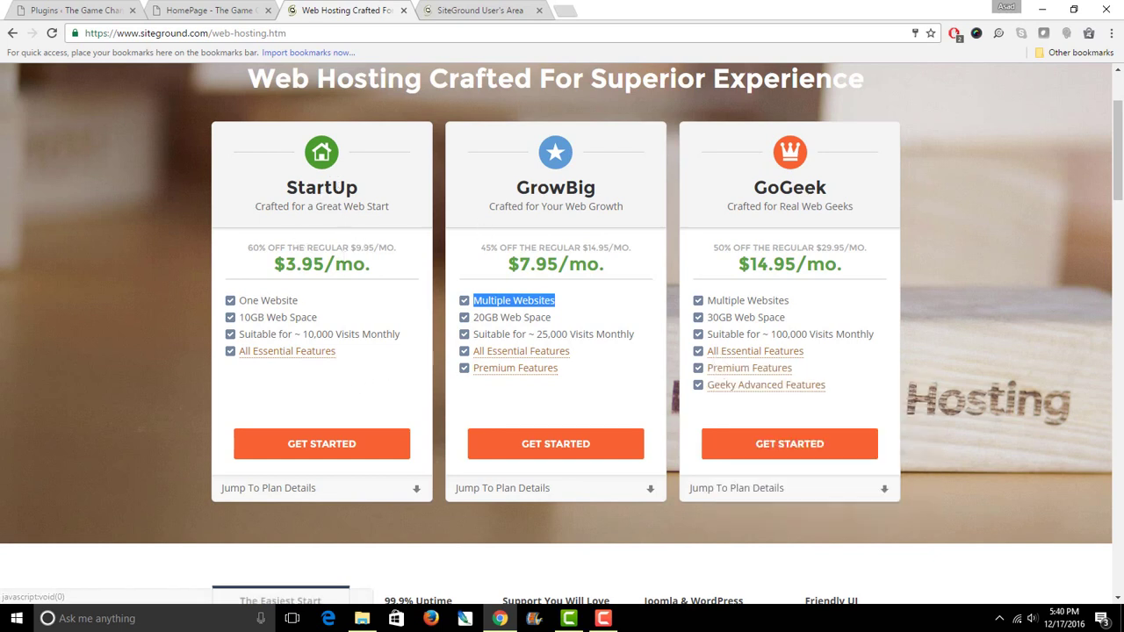
{"action": "left_click", "coordinate": [301, 452]}
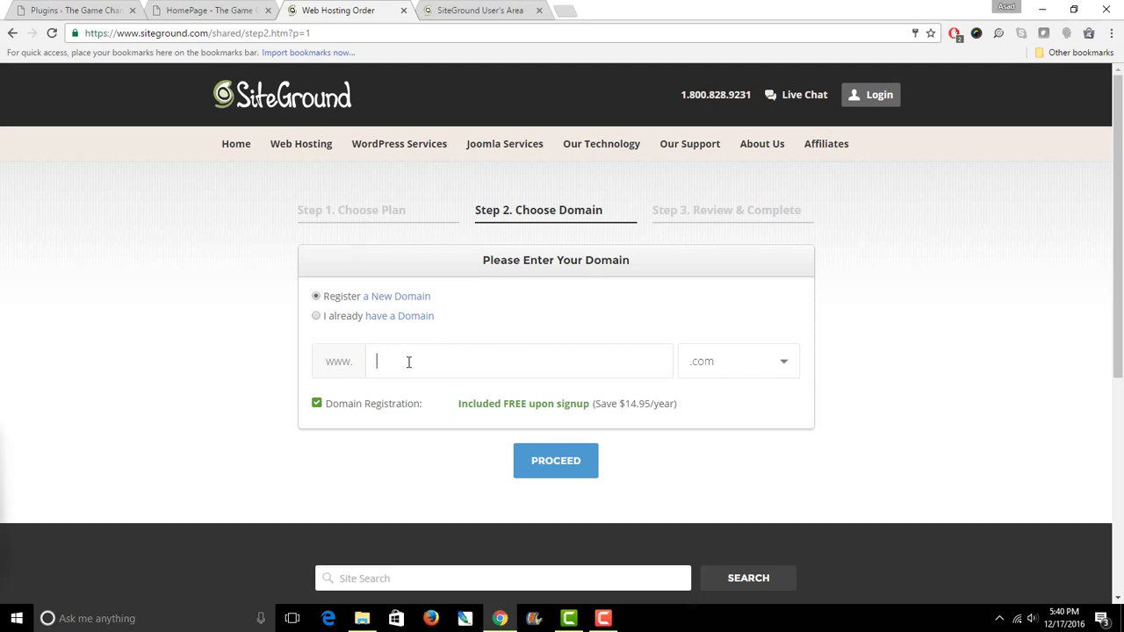
- Enter easypz123 as the new domain and continue the order to Step 3
{"action": "type", "text": "easy"}
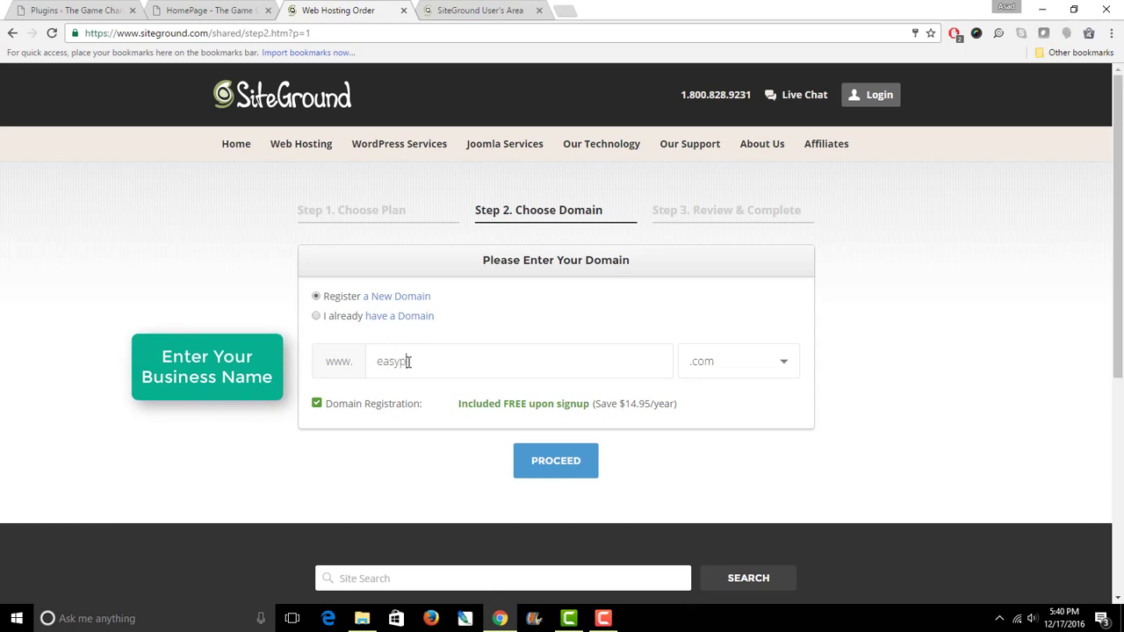
{"action": "type", "text": "pz123"}
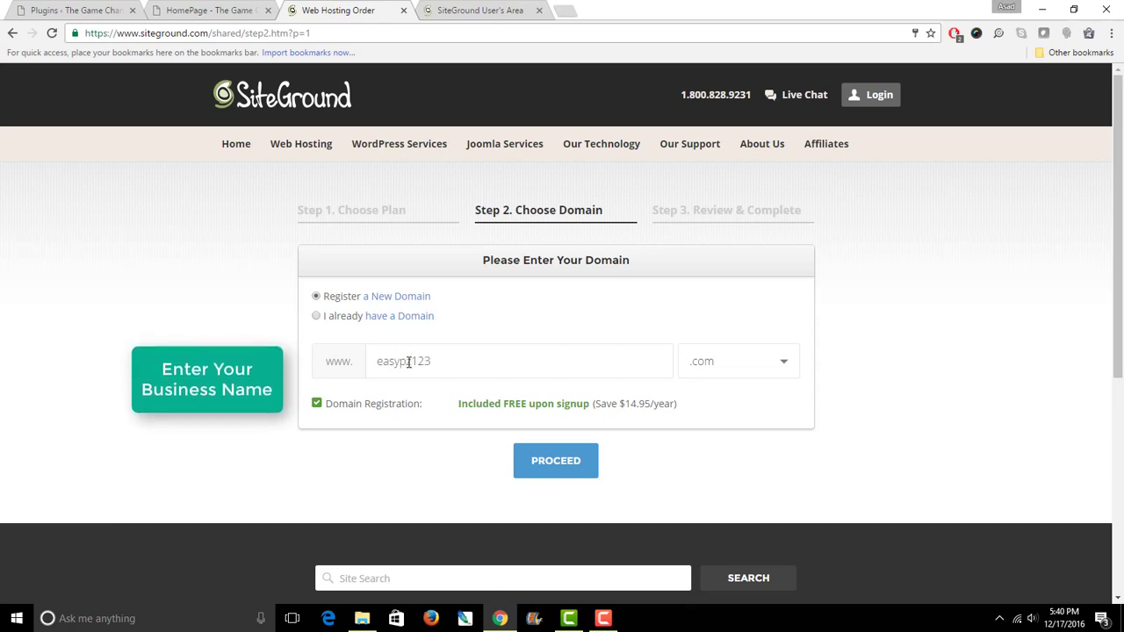
{"action": "left_click_drag", "start_coordinate": [435, 361], "coordinate": [360, 363]}
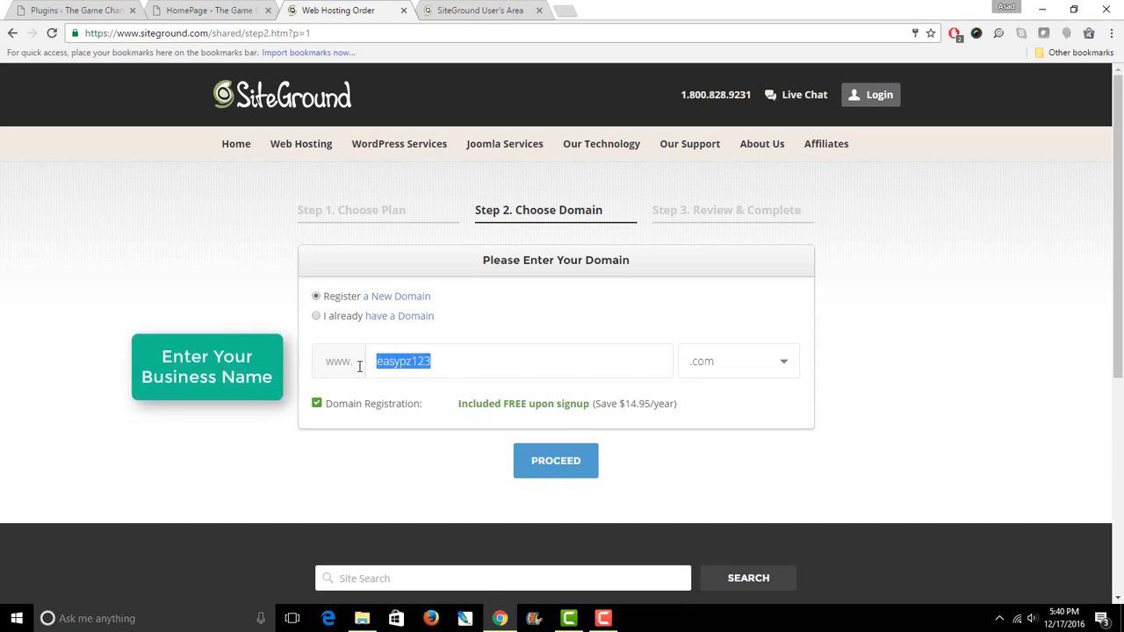
{"action": "left_click", "coordinate": [569, 460]}
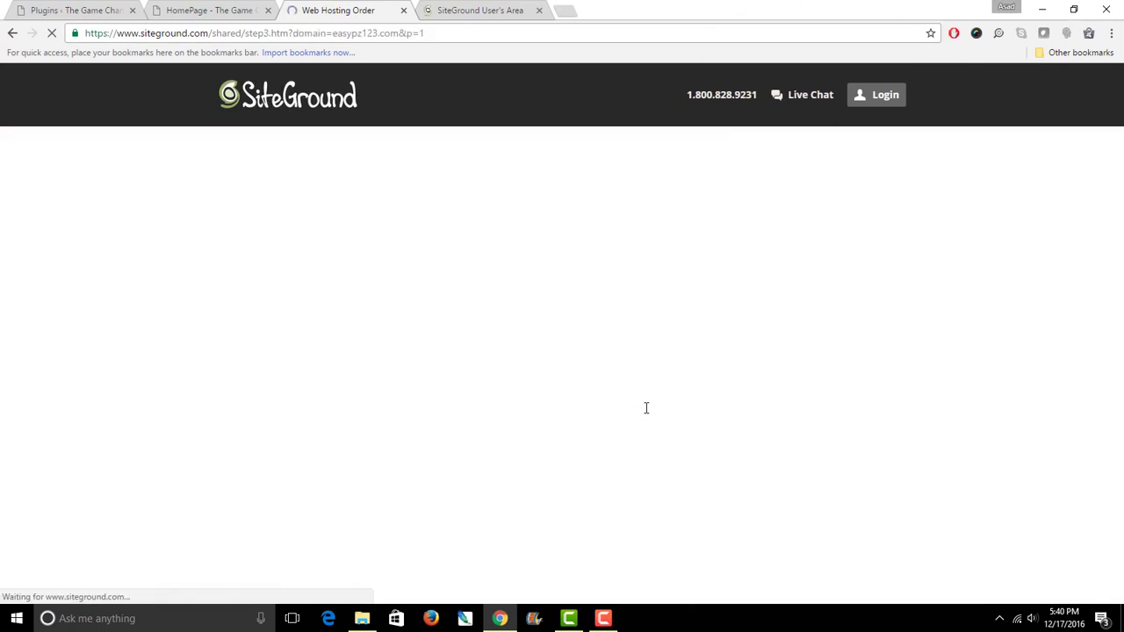
{"action": "scroll", "coordinate": [646, 411], "scroll_direction": "down", "scroll_amount": 2}
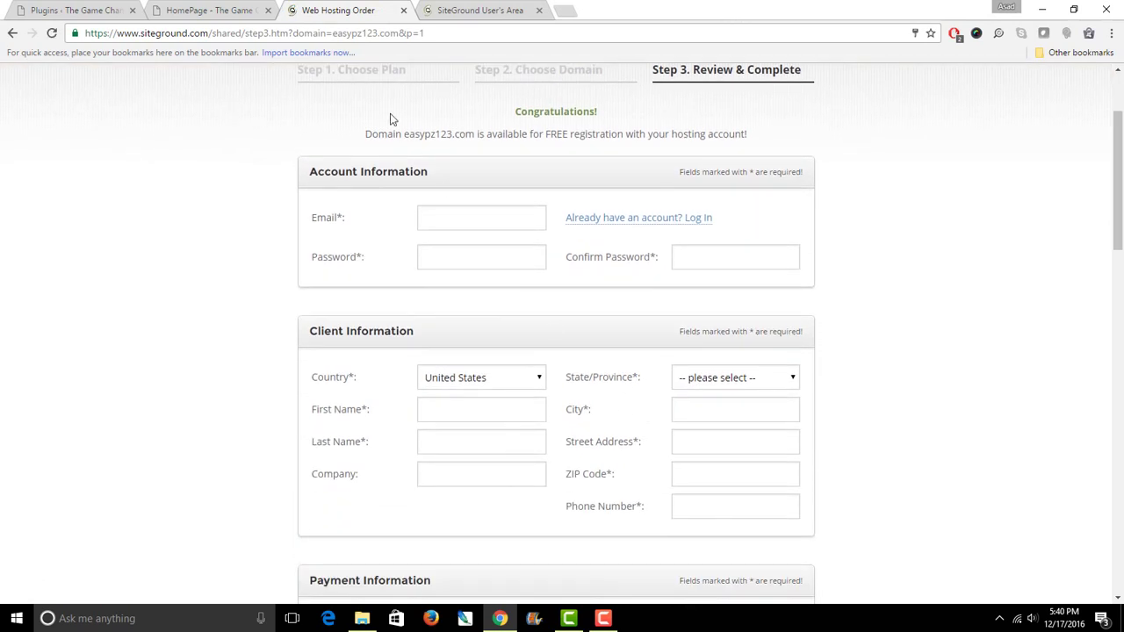
{"action": "left_click_drag", "start_coordinate": [360, 135], "coordinate": [755, 123]}
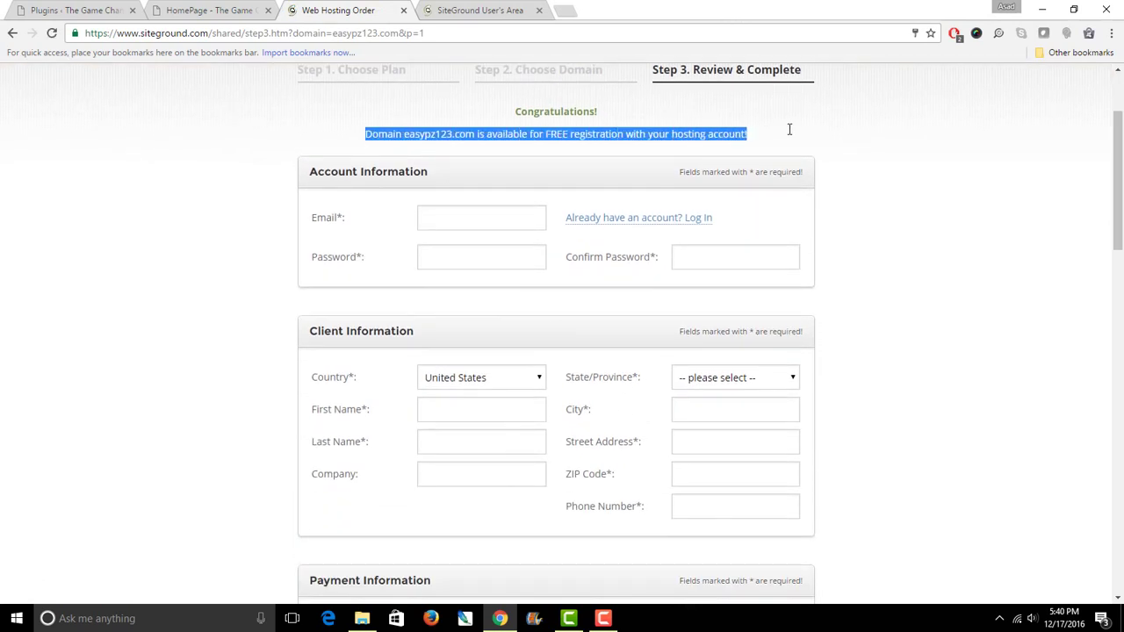
{"action": "scroll", "coordinate": [793, 131], "scroll_direction": "down", "scroll_amount": 1}
{"action": "scroll", "coordinate": [793, 132], "scroll_direction": "down", "scroll_amount": 1}
{"action": "scroll", "coordinate": [792, 132], "scroll_direction": "up", "scroll_amount": 2}
{"action": "left_click", "coordinate": [487, 222]}
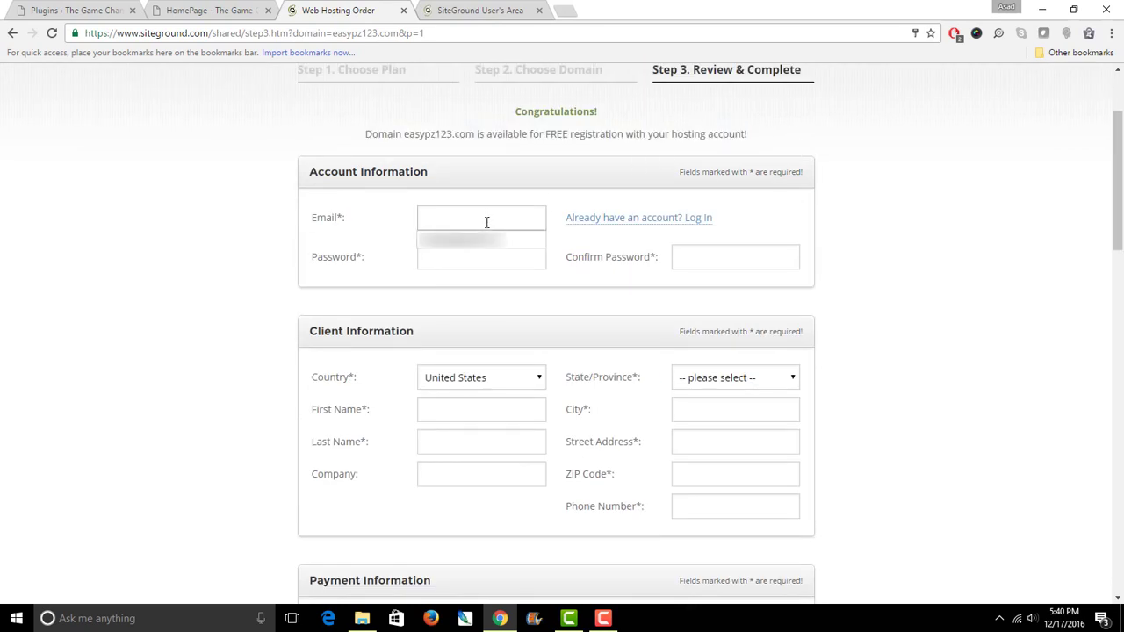
{"action": "left_click", "coordinate": [228, 153]}
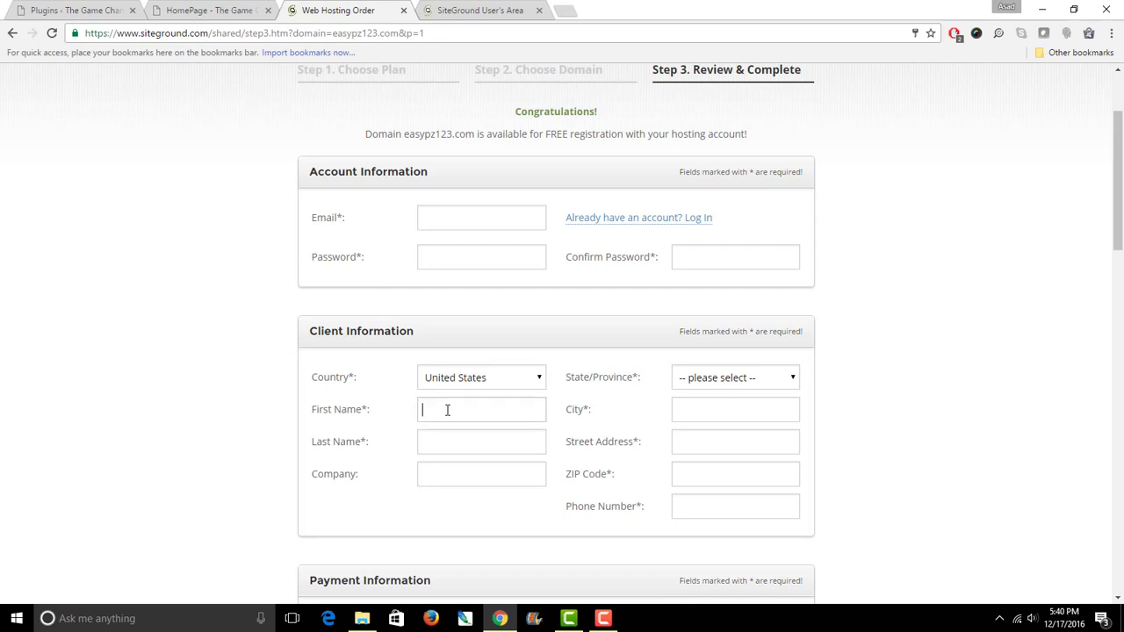
{"action": "left_click", "coordinate": [451, 442]}
{"action": "left_click", "coordinate": [456, 468]}
{"action": "left_click", "coordinate": [725, 407]}
{"action": "scroll", "coordinate": [452, 412], "scroll_direction": "down", "scroll_amount": 3}
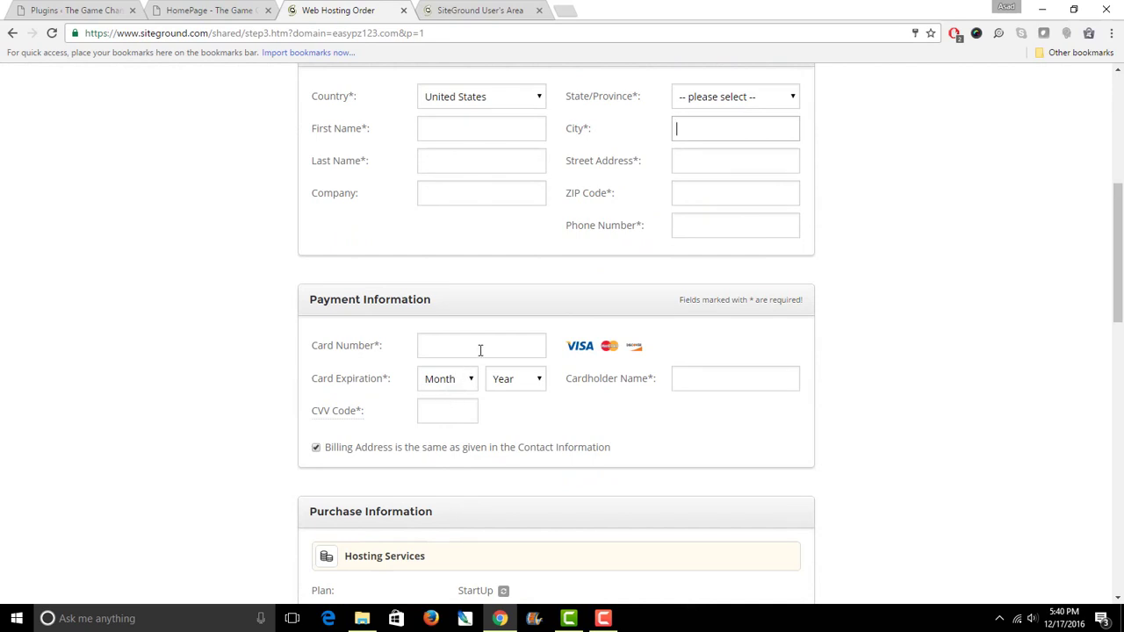
{"action": "left_click", "coordinate": [480, 350]}
{"action": "scroll", "coordinate": [480, 350], "scroll_direction": "down", "scroll_amount": 4}
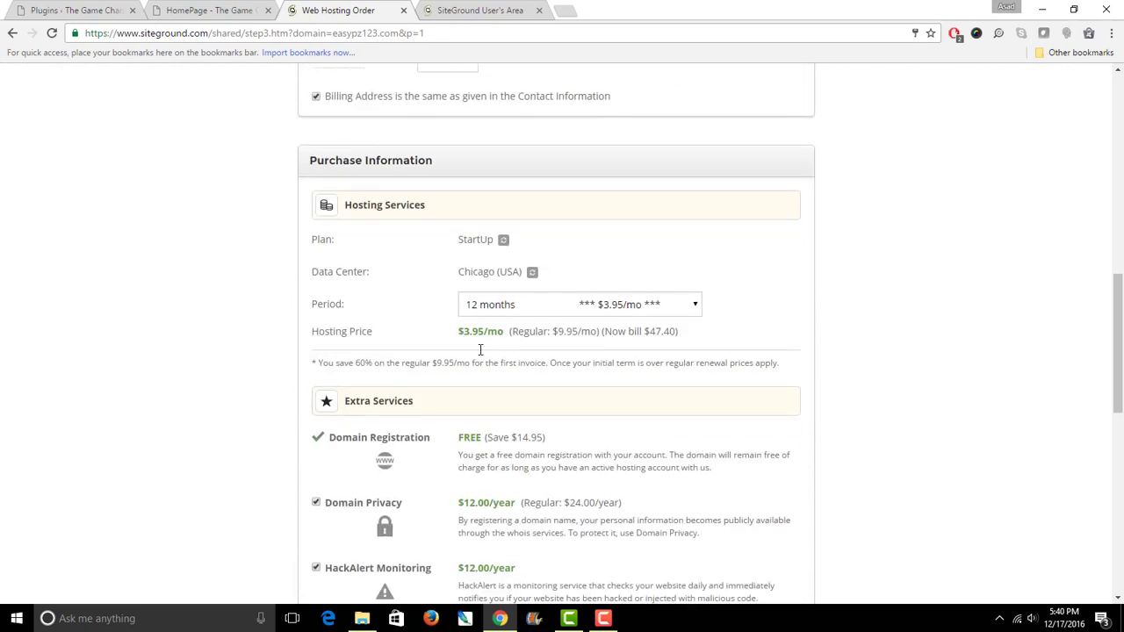
- Set the hosting period to 36 months instead of the one-month trial
{"action": "left_click", "coordinate": [521, 314]}
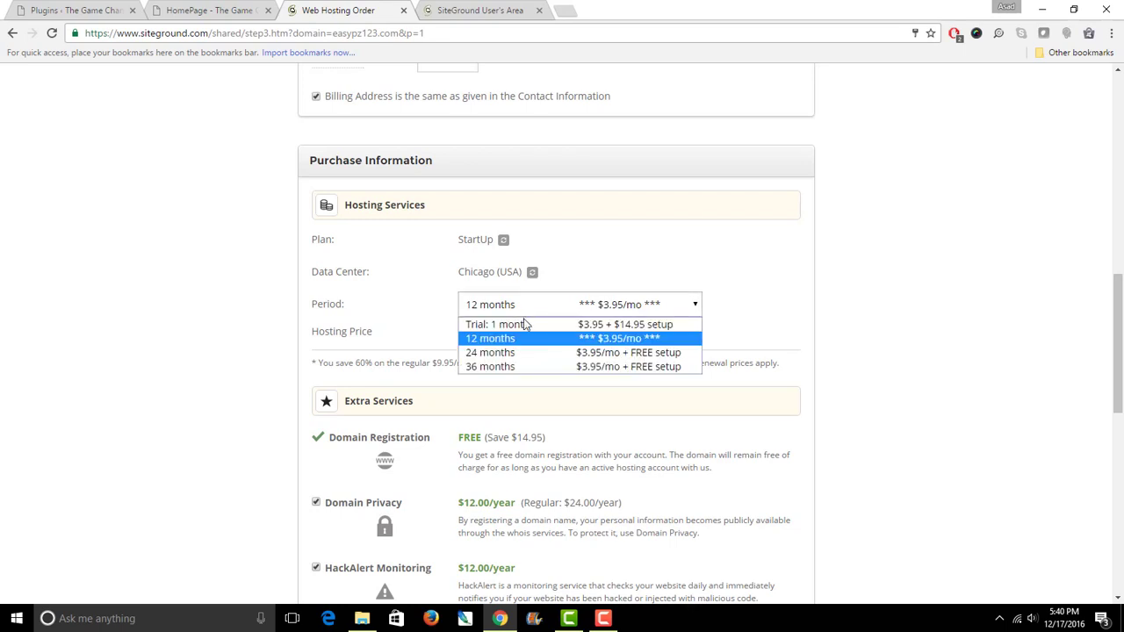
{"action": "left_click", "coordinate": [526, 325]}
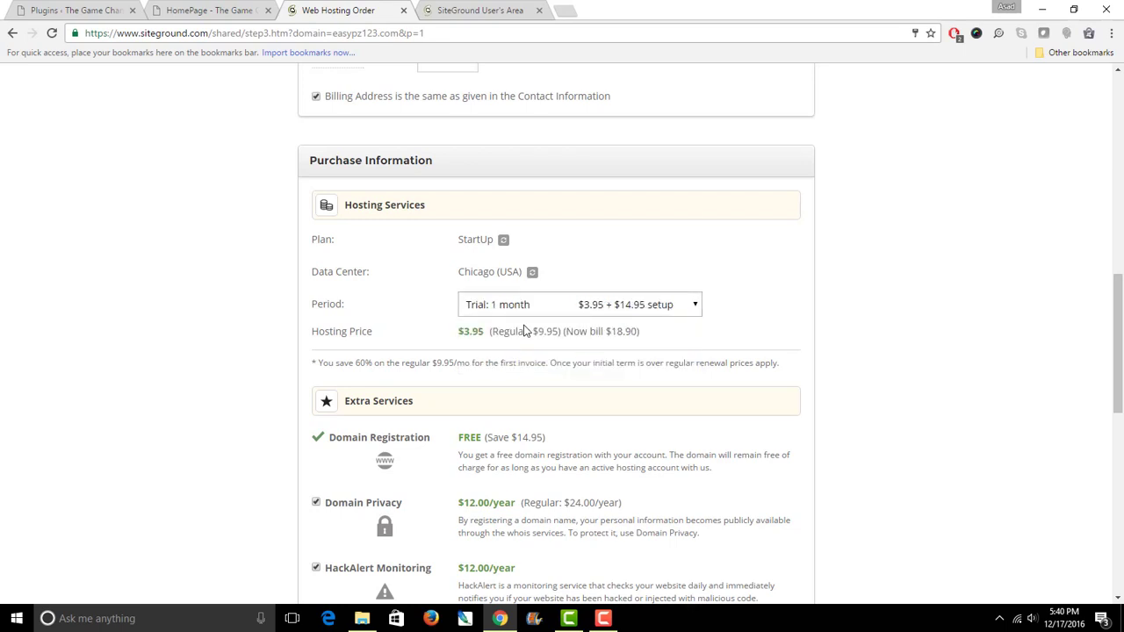
{"action": "left_click", "coordinate": [520, 313]}
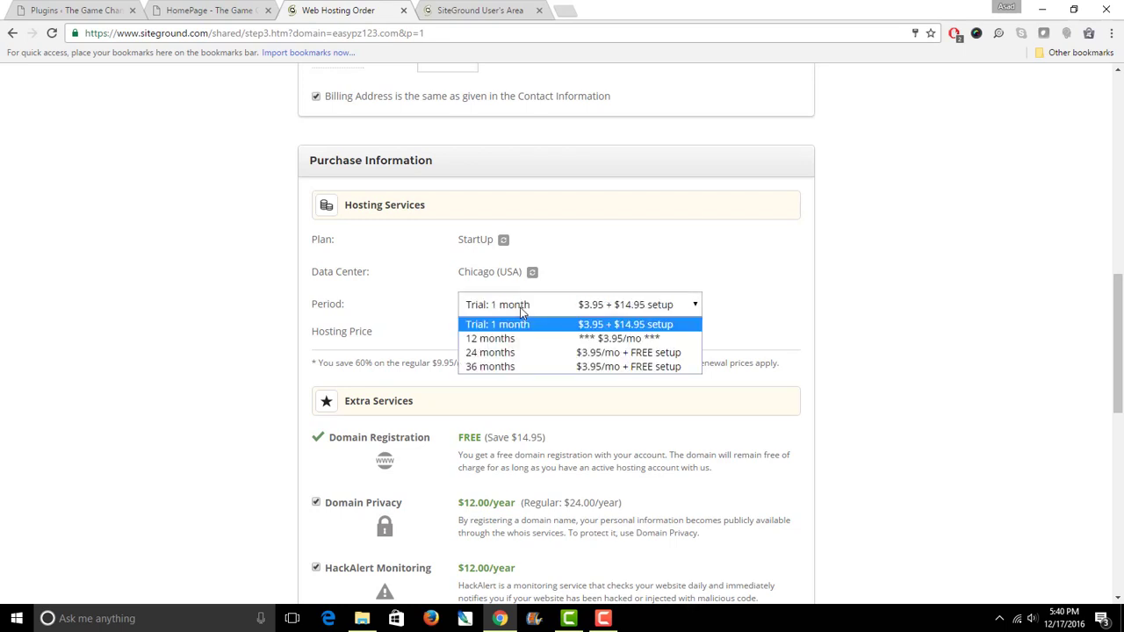
{"action": "left_click", "coordinate": [519, 367]}
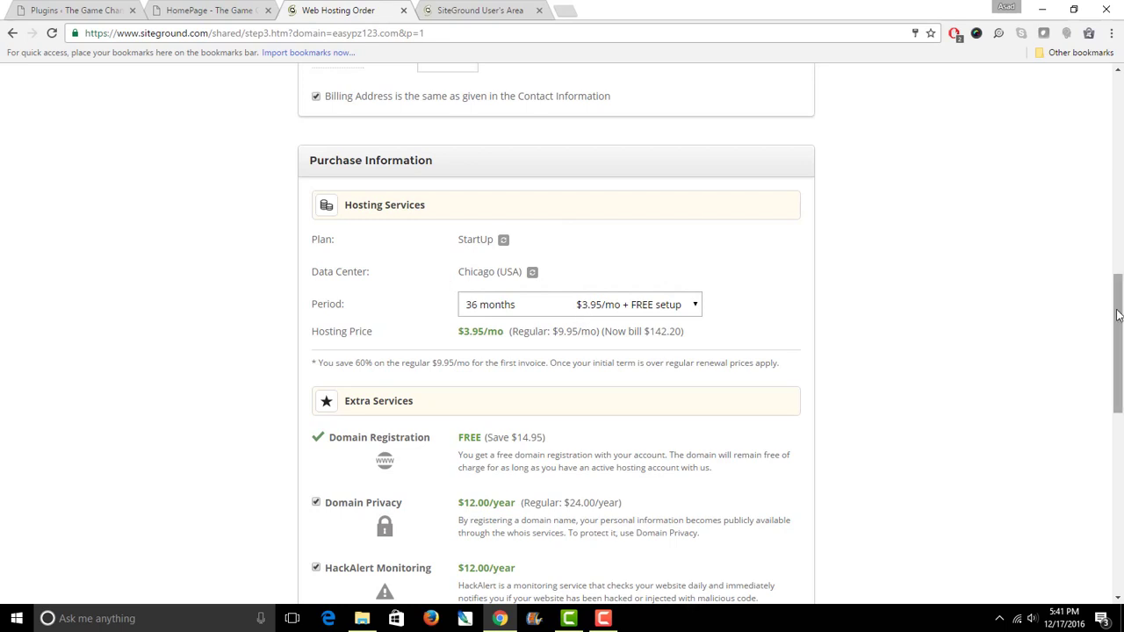
{"action": "left_click_drag", "start_coordinate": [1118, 310], "coordinate": [1073, 385]}
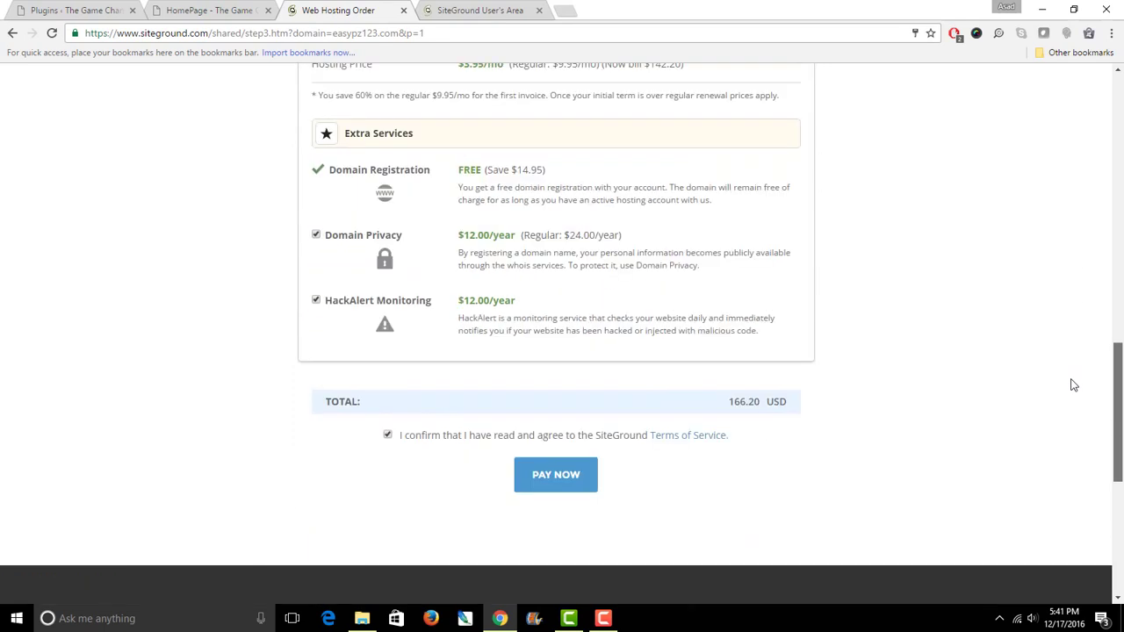
- Uncheck Domain Privacy and confirm the 142.20 USD order total
{"action": "left_click", "coordinate": [316, 236]}
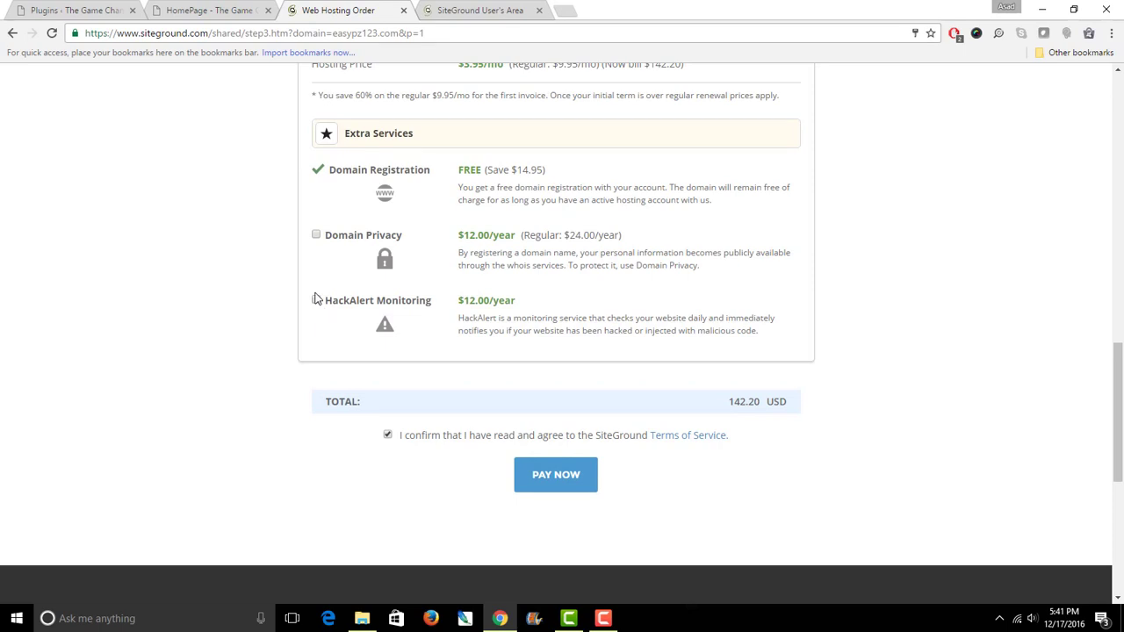
{"action": "scroll", "coordinate": [347, 294], "scroll_direction": "up", "scroll_amount": 3}
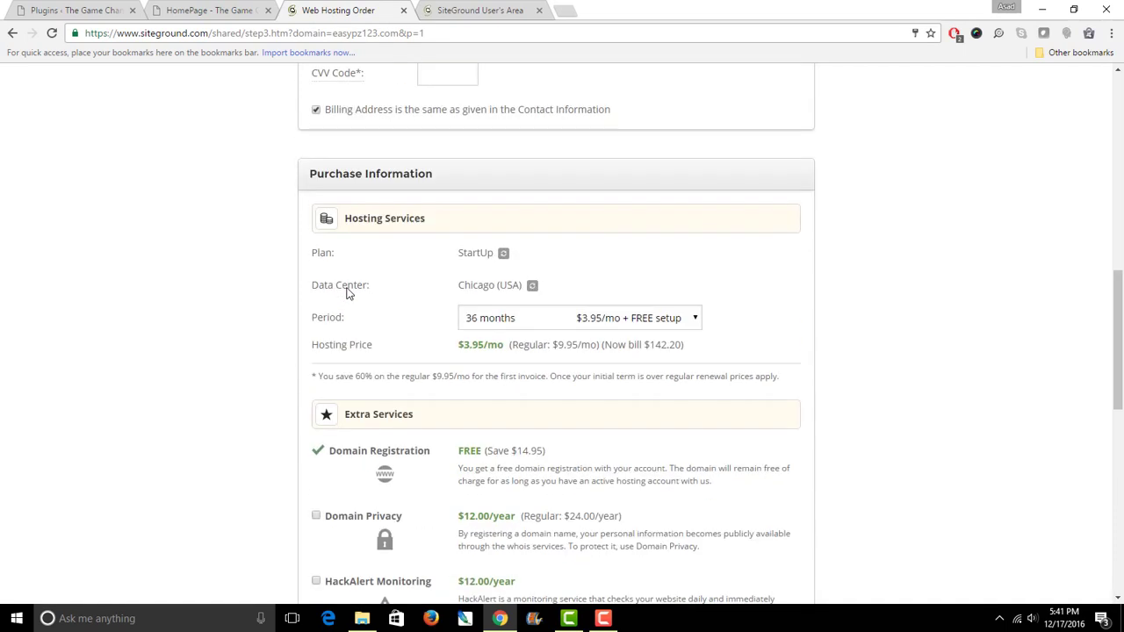
{"action": "scroll", "coordinate": [347, 294], "scroll_direction": "down", "scroll_amount": 5}
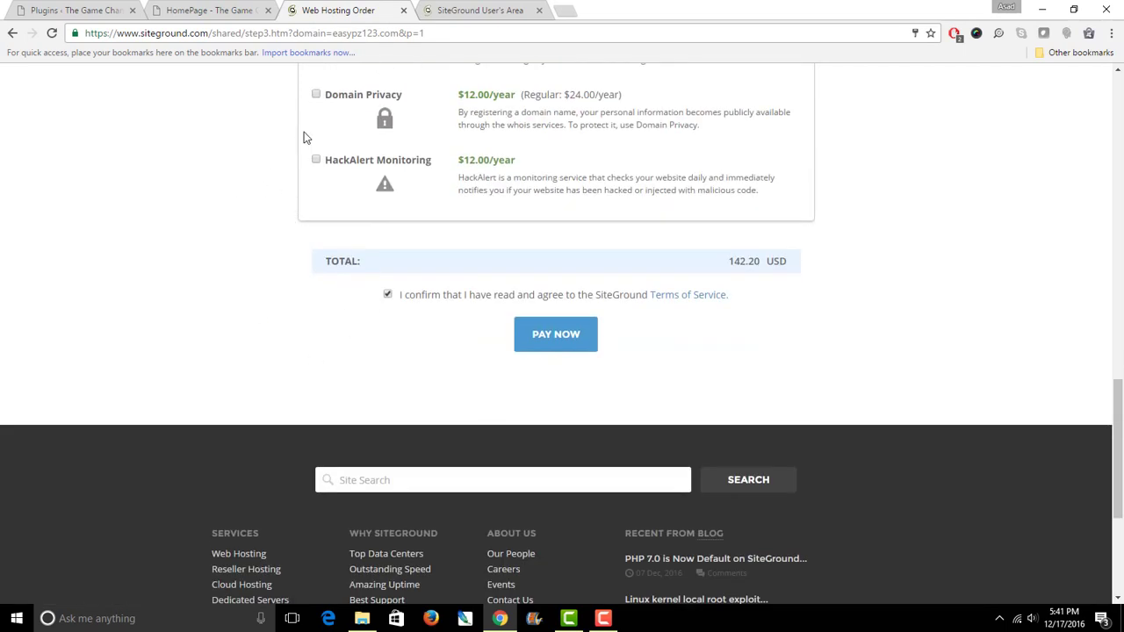
{"action": "scroll", "coordinate": [343, 172], "scroll_direction": "up", "scroll_amount": 2}
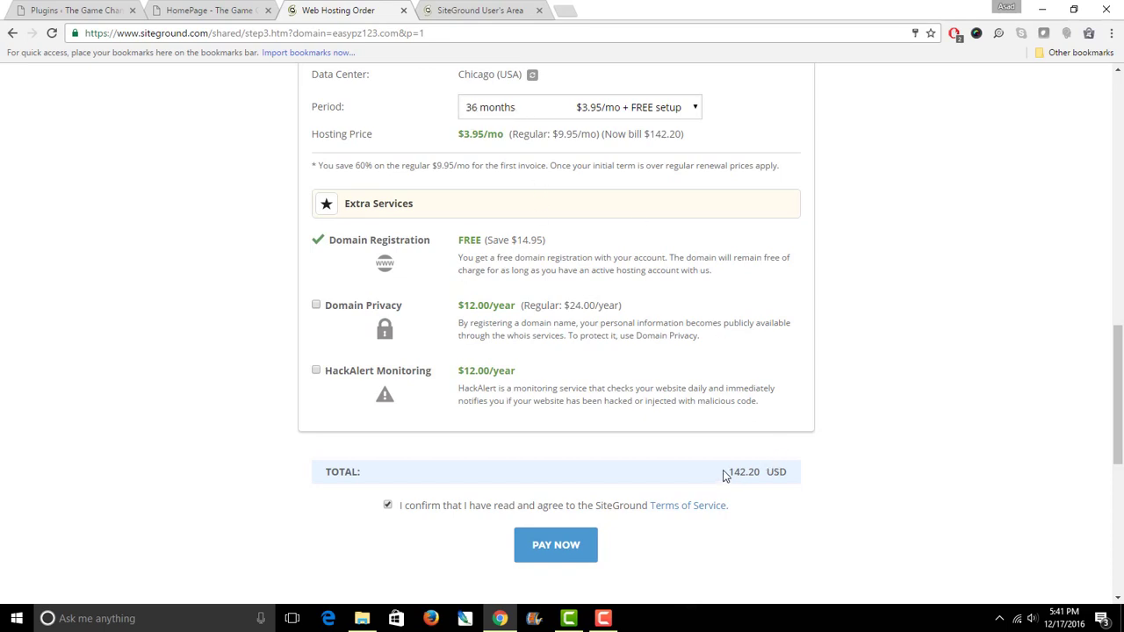
{"action": "left_click_drag", "start_coordinate": [727, 472], "coordinate": [787, 472]}
{"action": "left_click", "coordinate": [792, 472]}
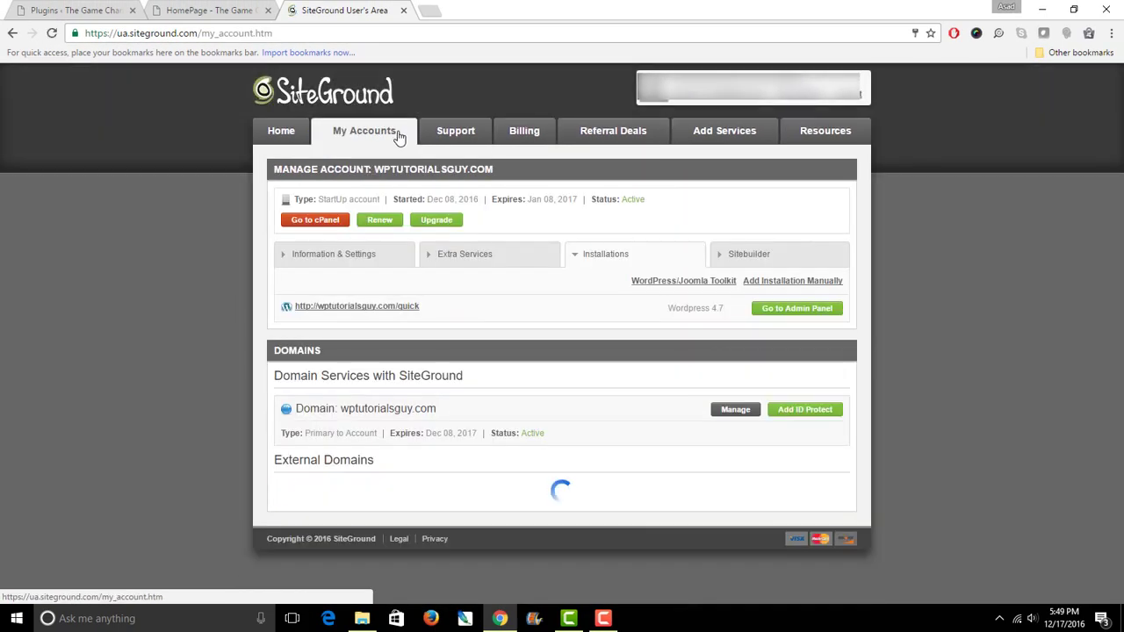
- Highlight the wptutorialsguy.com domain on the Game Changer tab, then return to SiteGround
{"action": "left_click_drag", "start_coordinate": [446, 308], "coordinate": [479, 312]}
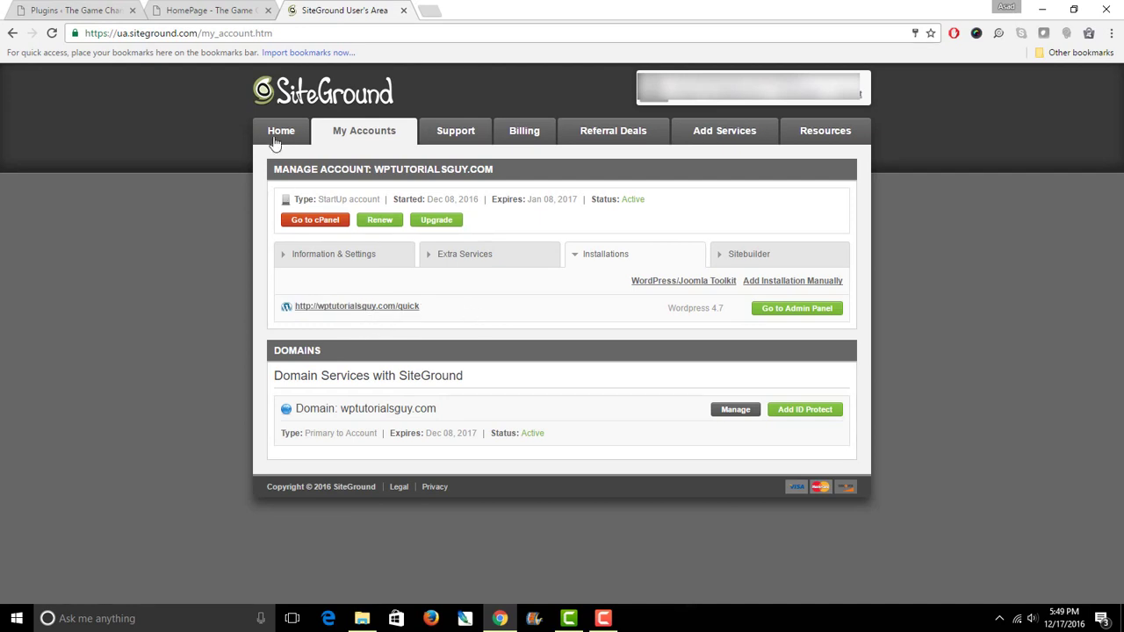
{"action": "left_click", "coordinate": [217, 8]}
{"action": "left_click", "coordinate": [231, 32]}
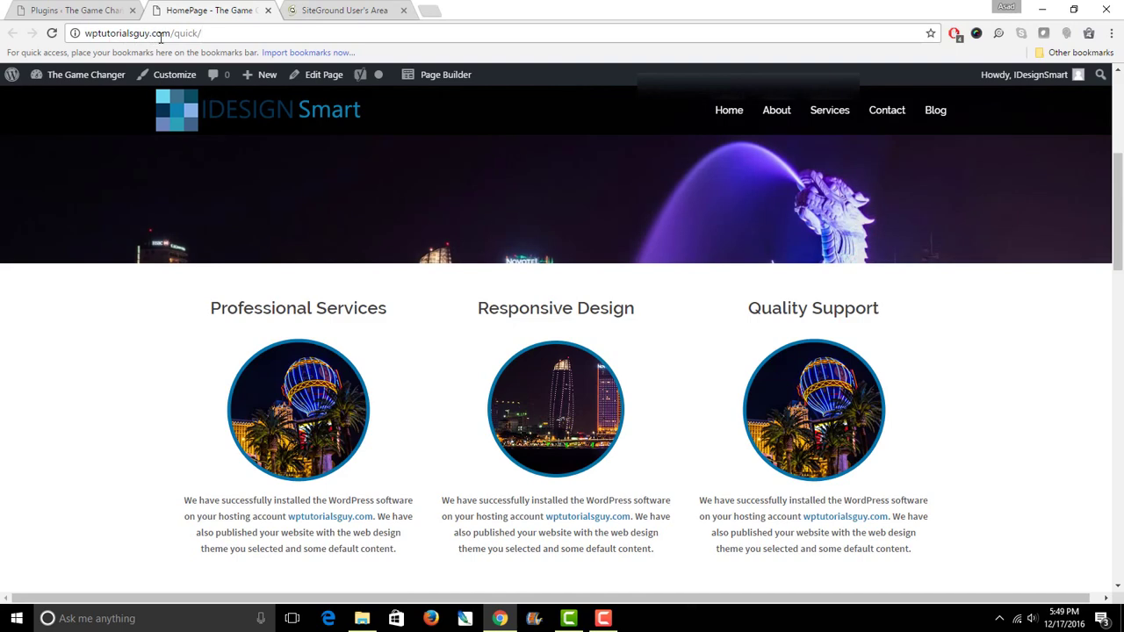
{"action": "left_click_drag", "start_coordinate": [170, 33], "coordinate": [62, 32]}
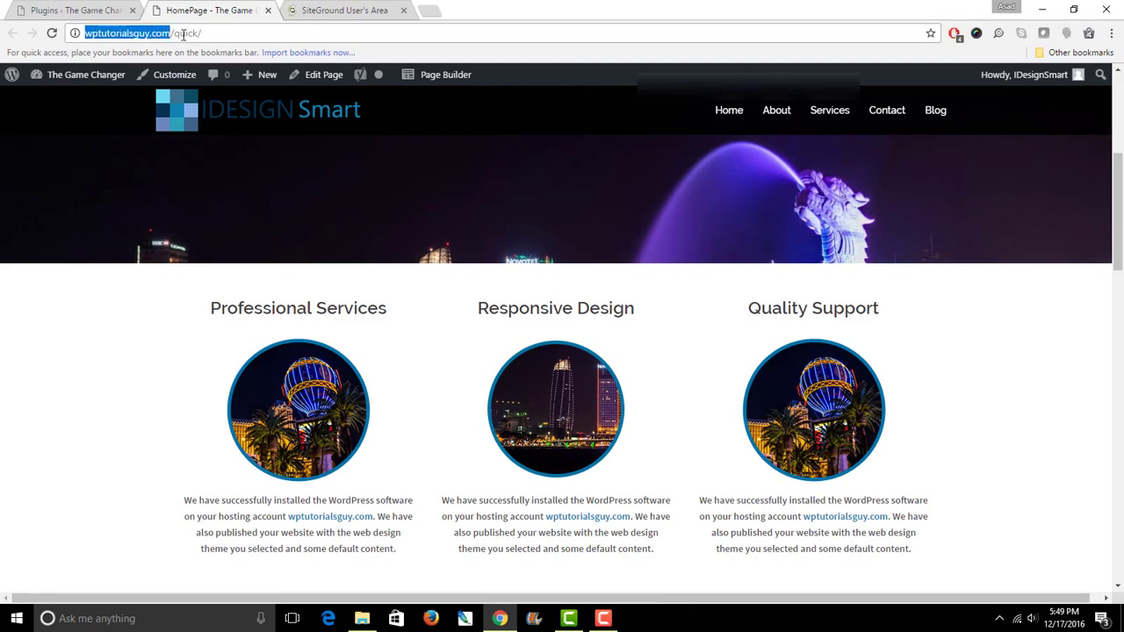
{"action": "left_click", "coordinate": [357, 9]}
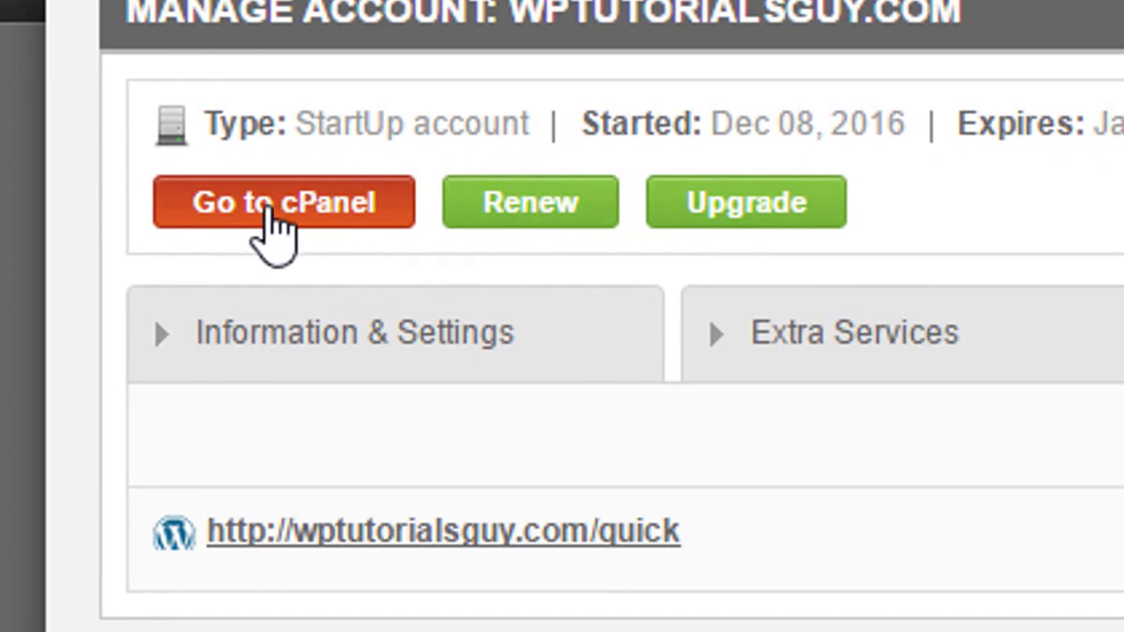
- Open cPanel with secure access and scroll to WordPress Tools
{"action": "left_click", "coordinate": [273, 219]}
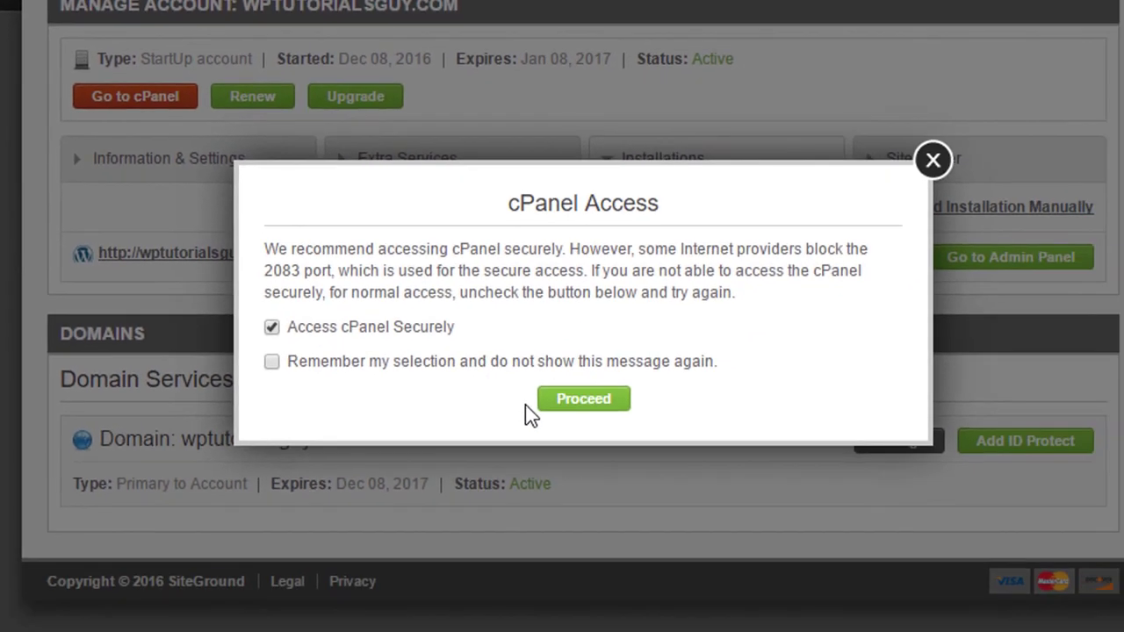
{"action": "left_click", "coordinate": [572, 401]}
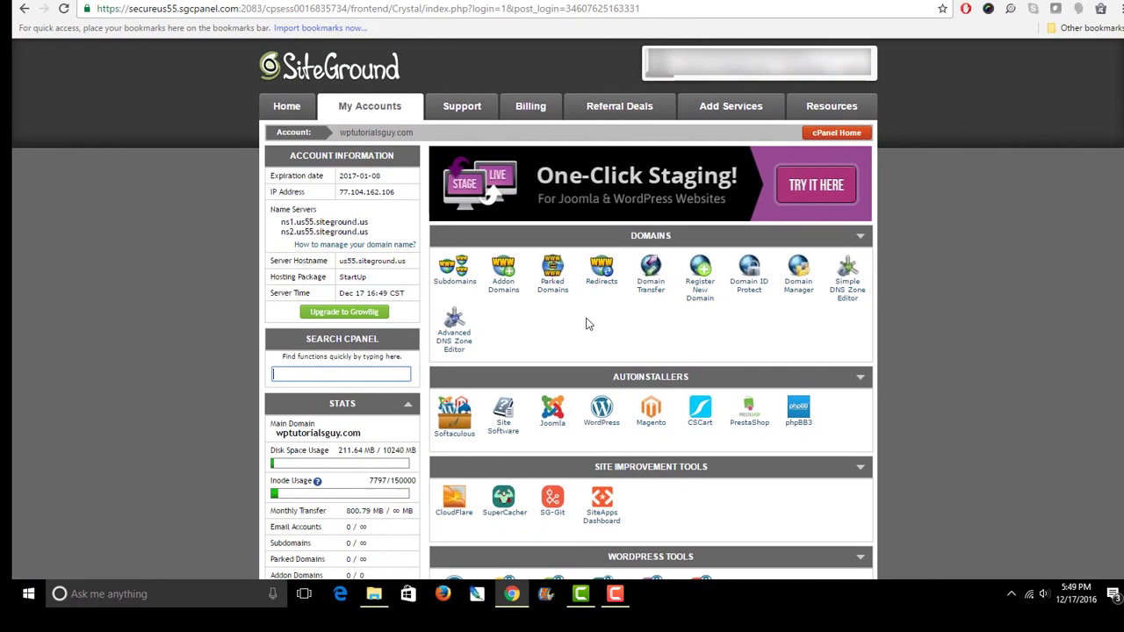
{"action": "scroll", "coordinate": [588, 325], "scroll_direction": "down", "scroll_amount": 3}
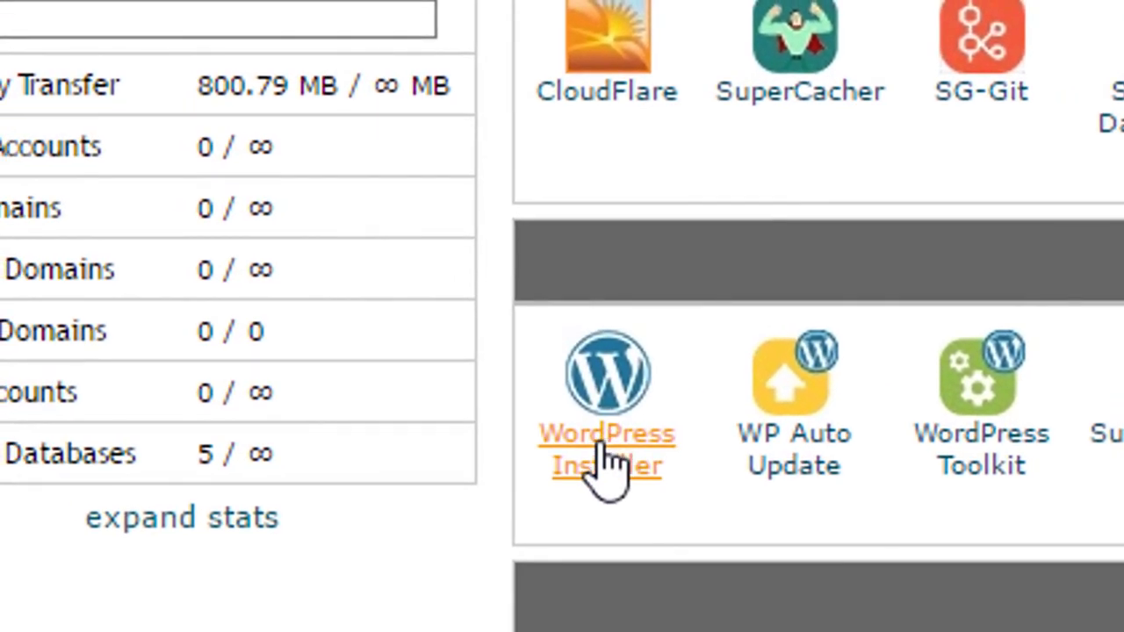
- Launch cPanel's WordPress Installer and choose Install Now in Softaculous
{"action": "left_click", "coordinate": [606, 463]}
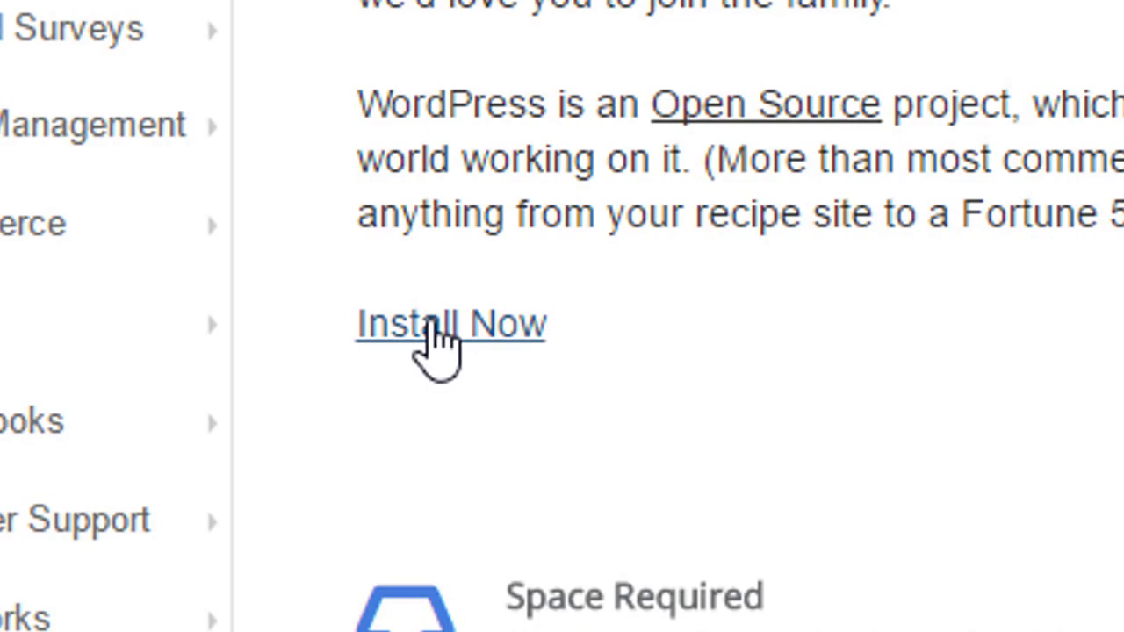
{"action": "left_click", "coordinate": [433, 326]}
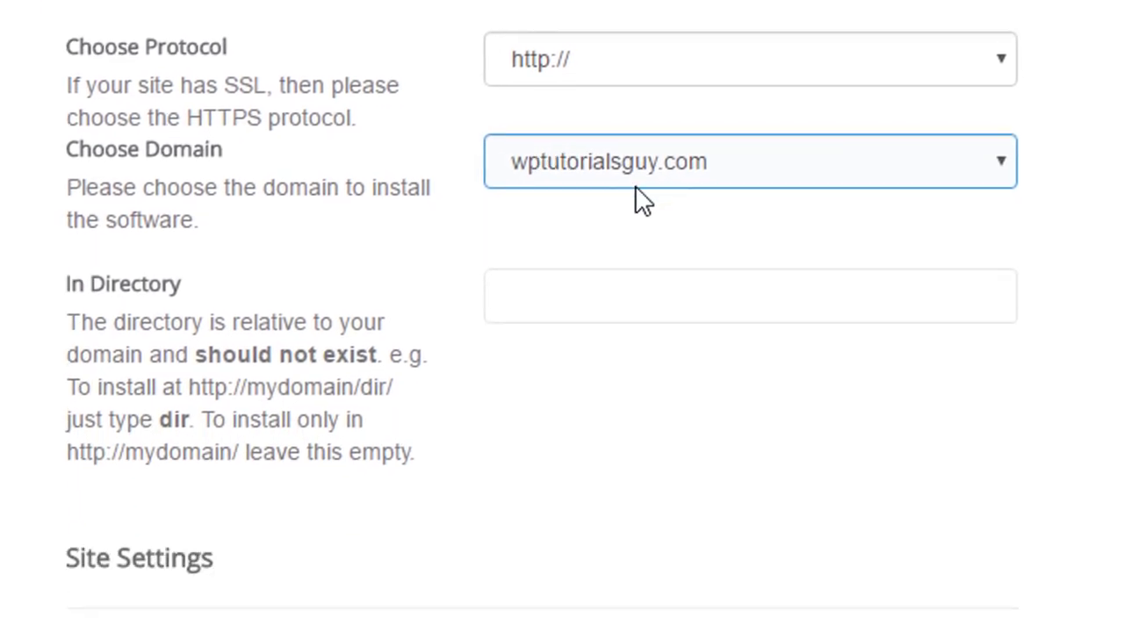
- Set both the site name and the site description to 'Game Changer'
{"action": "left_click", "coordinate": [663, 584]}
{"action": "scroll", "coordinate": [715, 108], "scroll_direction": "down", "scroll_amount": 3}
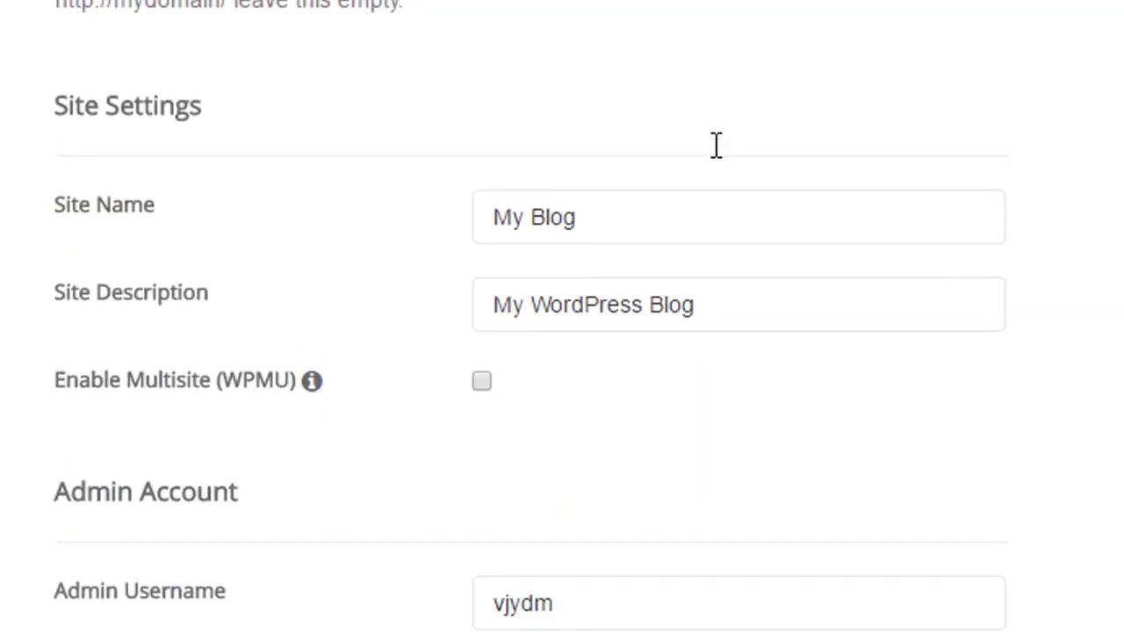
{"action": "left_click_drag", "start_coordinate": [667, 69], "coordinate": [231, 61]}
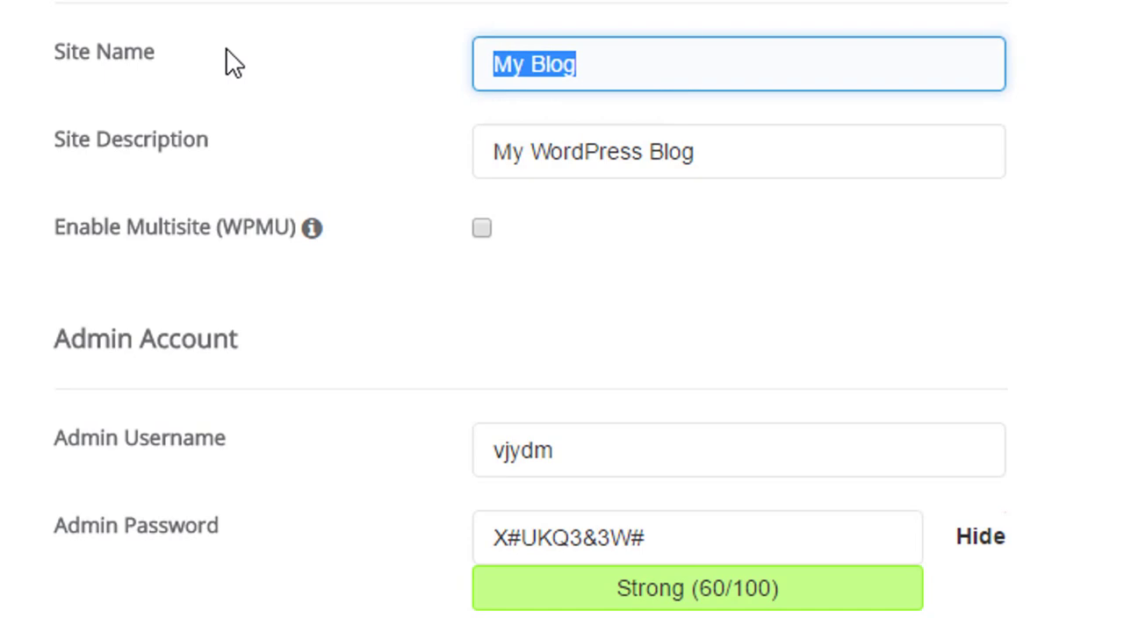
{"action": "type", "text": "Game Changer"}
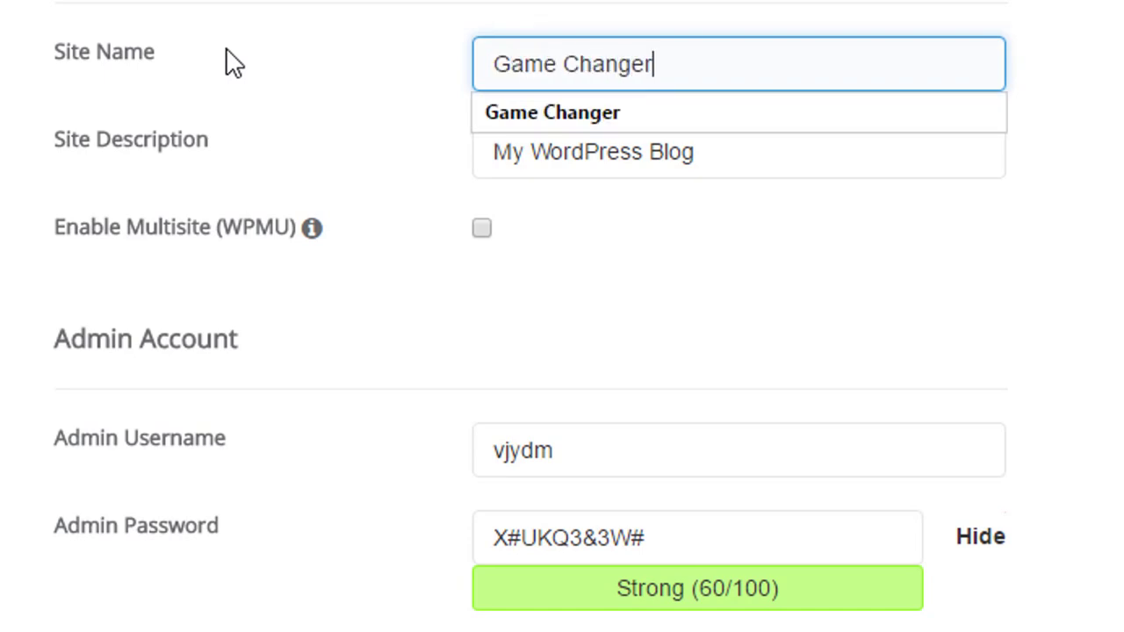
{"action": "left_click", "coordinate": [771, 158]}
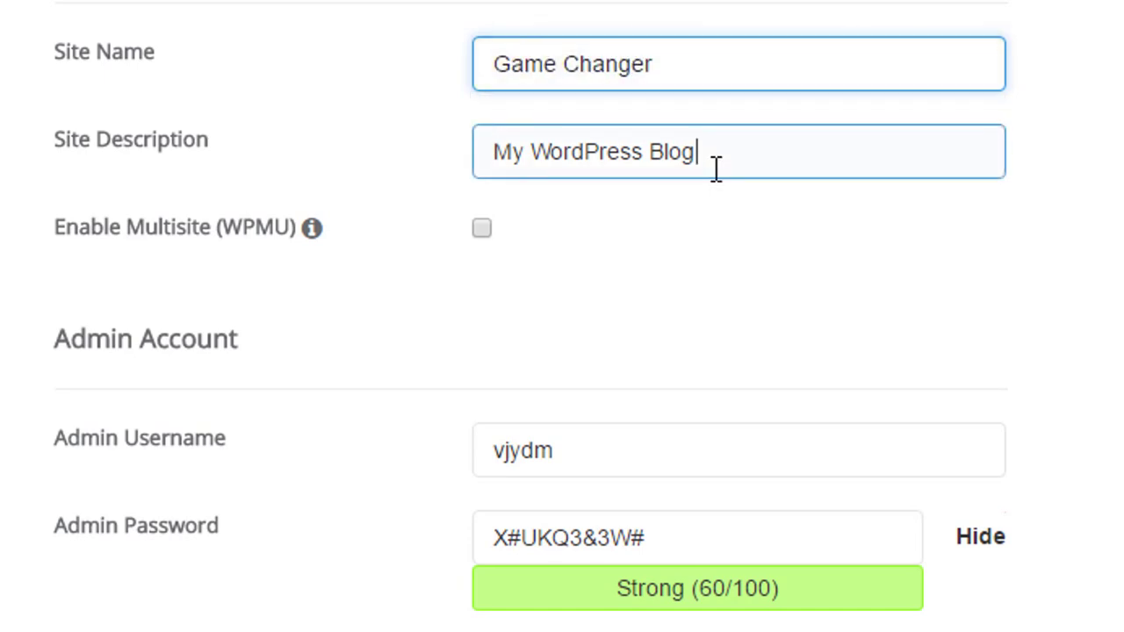
{"action": "key", "text": "ctrl+a"}
{"action": "type", "text": "Ga"}
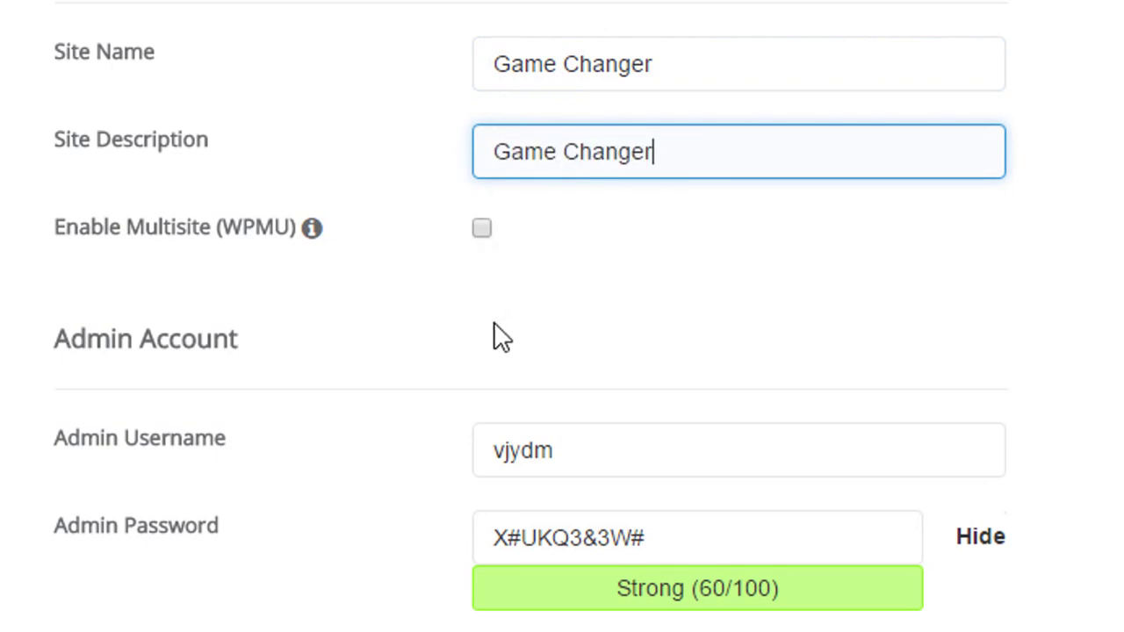
{"action": "type", "text": "me Changer"}
- Replace the admin username and password with your own and check the admin email
{"action": "scroll", "coordinate": [572, 349], "scroll_direction": "down", "scroll_amount": 4}
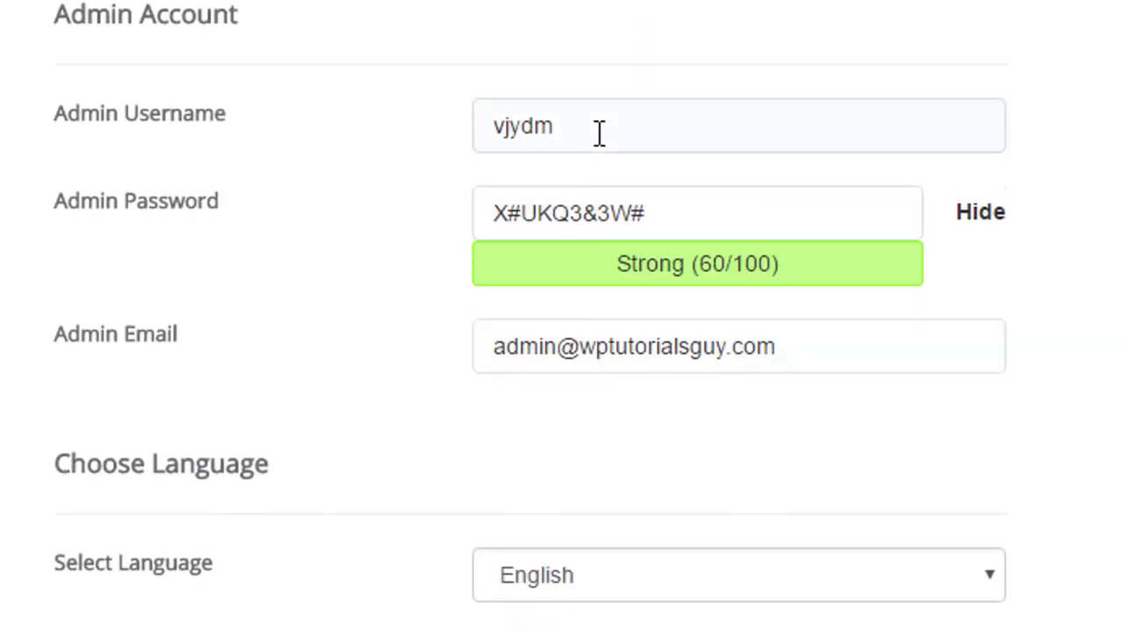
{"action": "left_click_drag", "start_coordinate": [599, 133], "coordinate": [346, 136]}
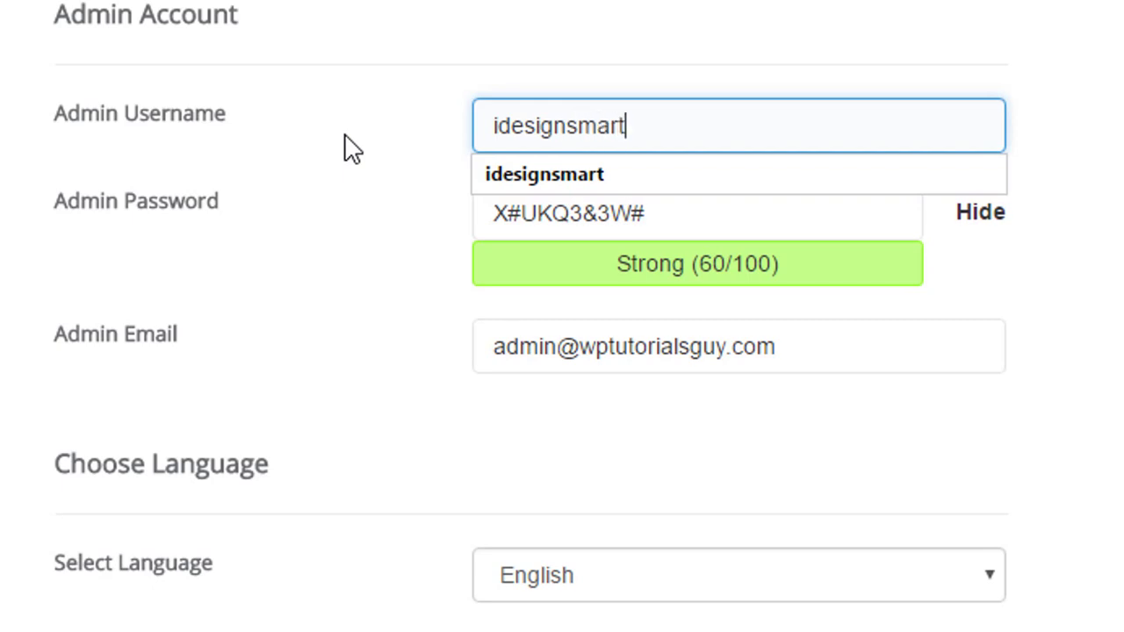
{"action": "key", "text": "Tab"}
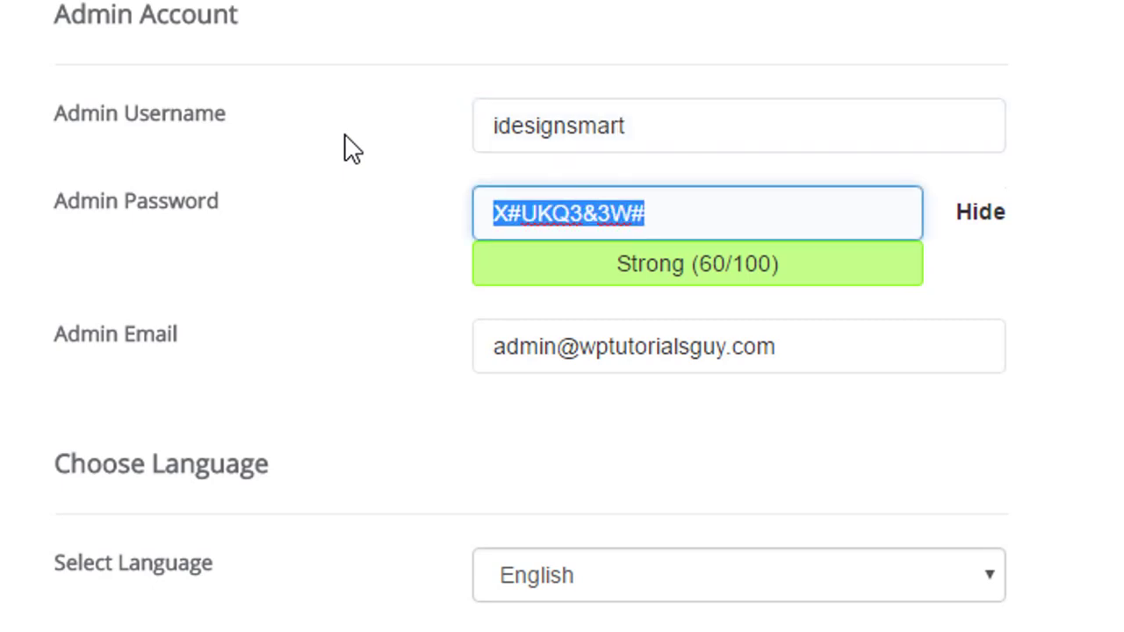
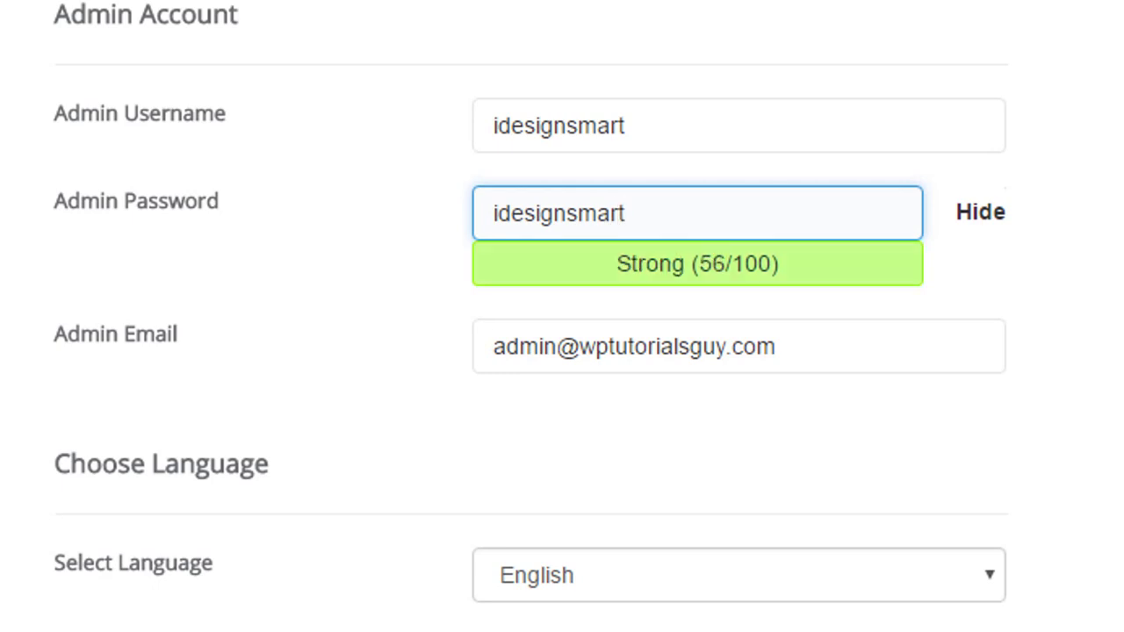
{"action": "key", "text": "Tab"}
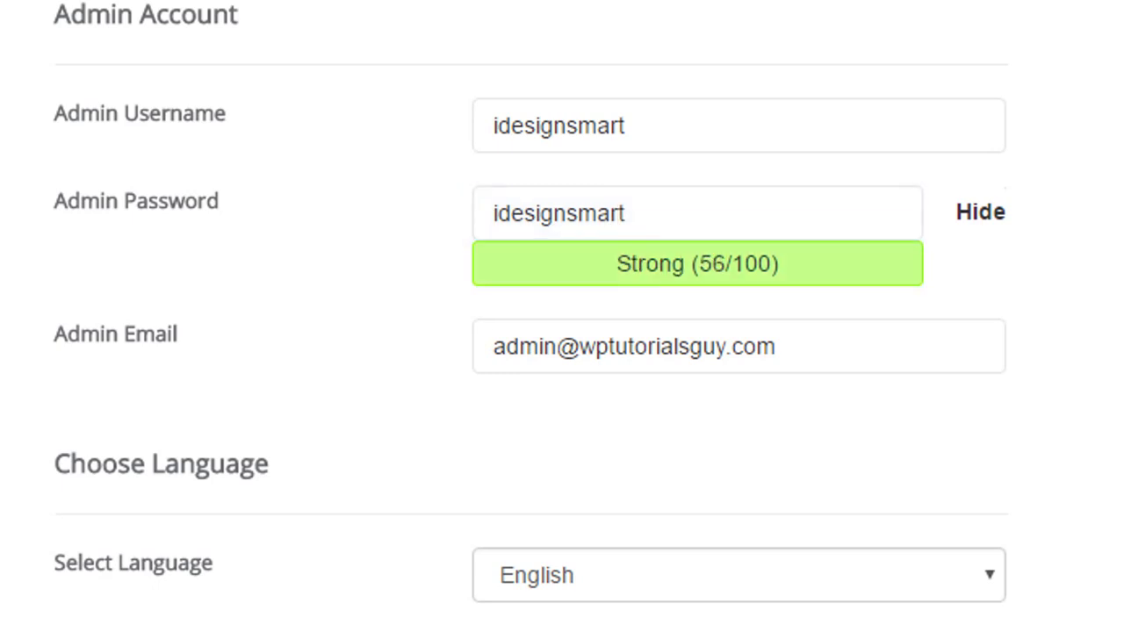
{"action": "left_click_drag", "start_coordinate": [815, 354], "coordinate": [261, 342]}
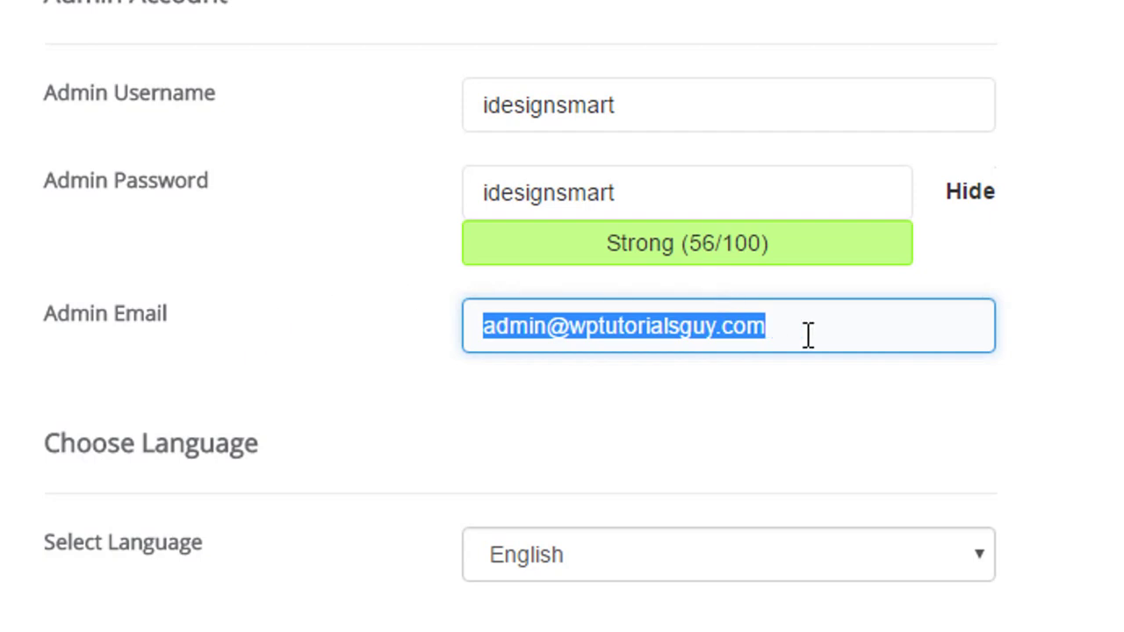
{"action": "left_click_drag", "start_coordinate": [808, 337], "coordinate": [389, 329]}
{"action": "scroll", "coordinate": [854, 378], "scroll_direction": "down", "scroll_amount": 1}
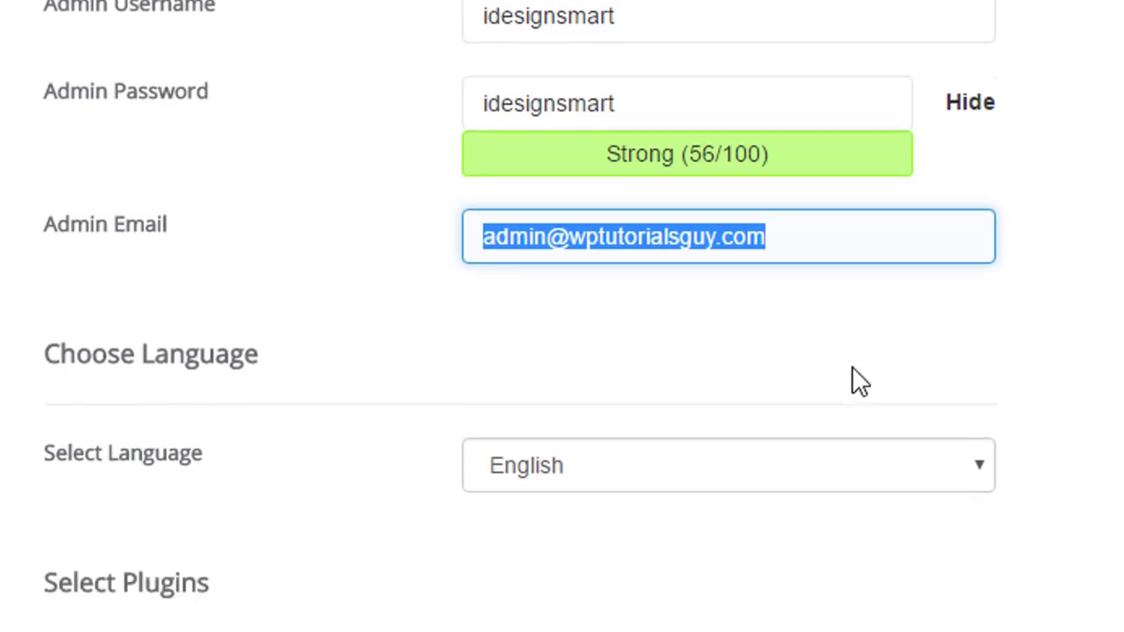
{"action": "scroll", "coordinate": [852, 367], "scroll_direction": "down", "scroll_amount": 3}
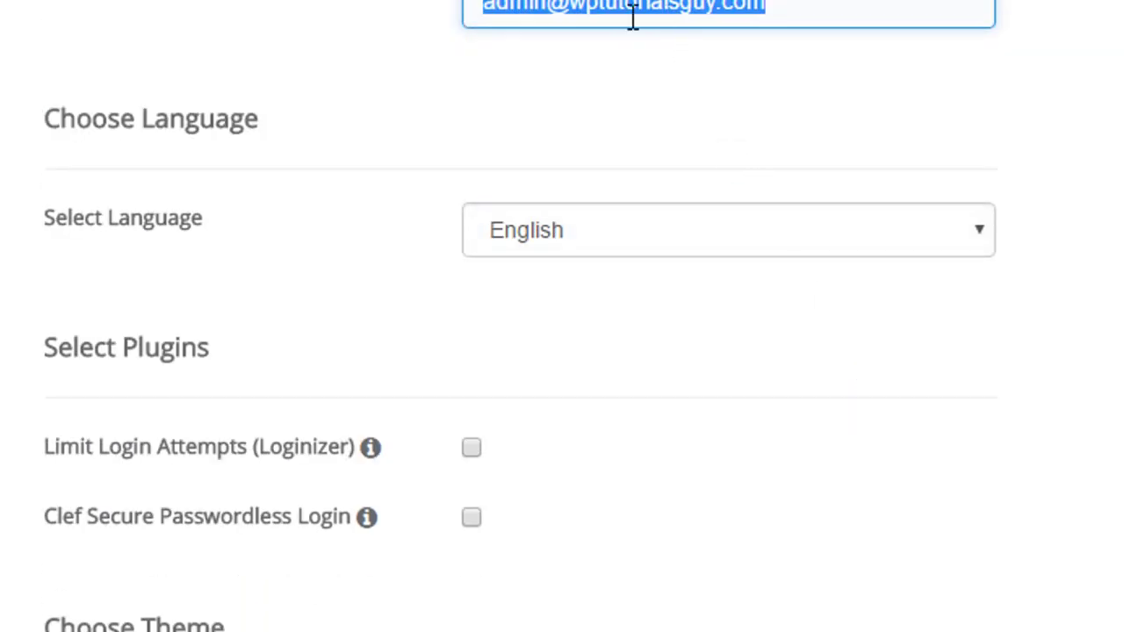
{"action": "scroll", "coordinate": [571, 36], "scroll_direction": "down", "scroll_amount": 10}
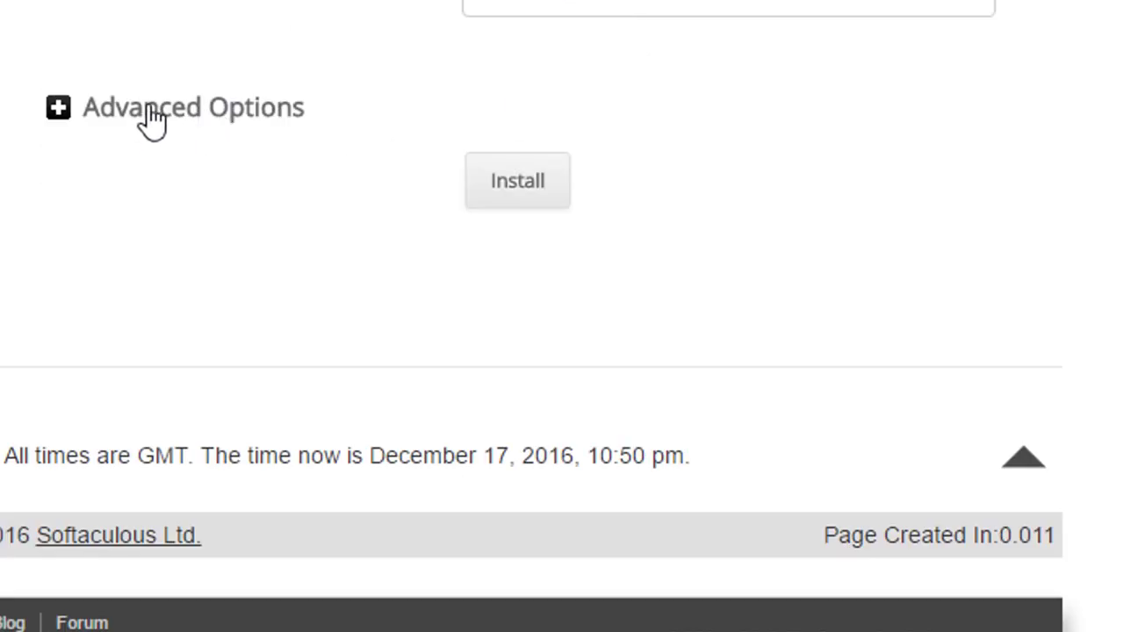
{"action": "scroll", "coordinate": [268, 125], "scroll_direction": "up", "scroll_amount": 4}
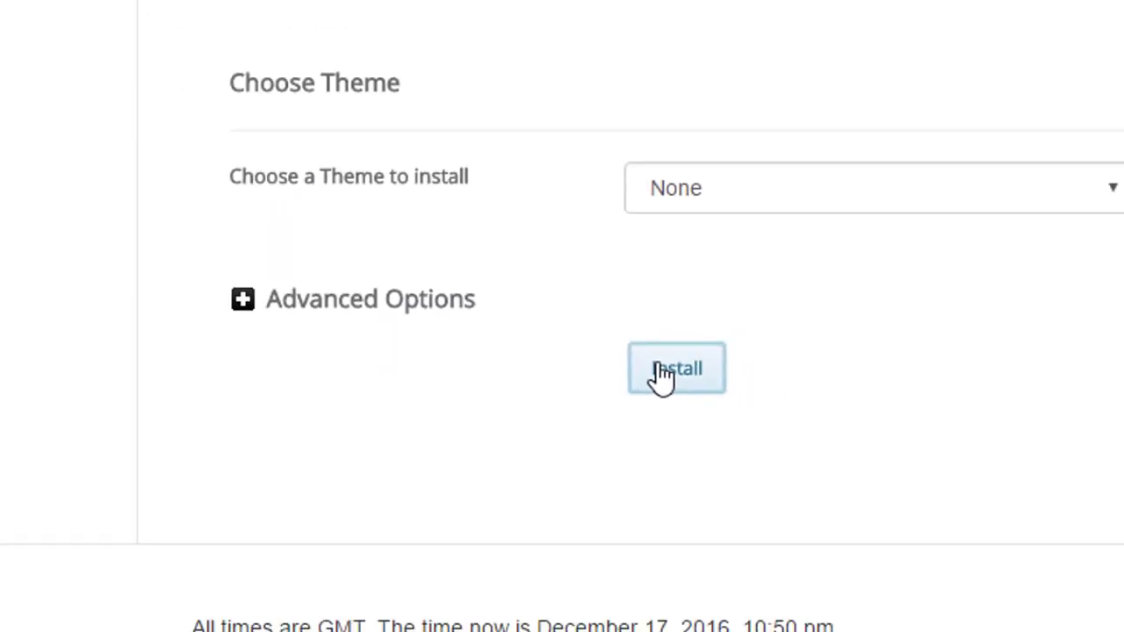
- Install WordPress, preview the new site at wptutorialsguy.com, then go to its admin Dashboard
{"action": "left_click", "coordinate": [703, 343]}
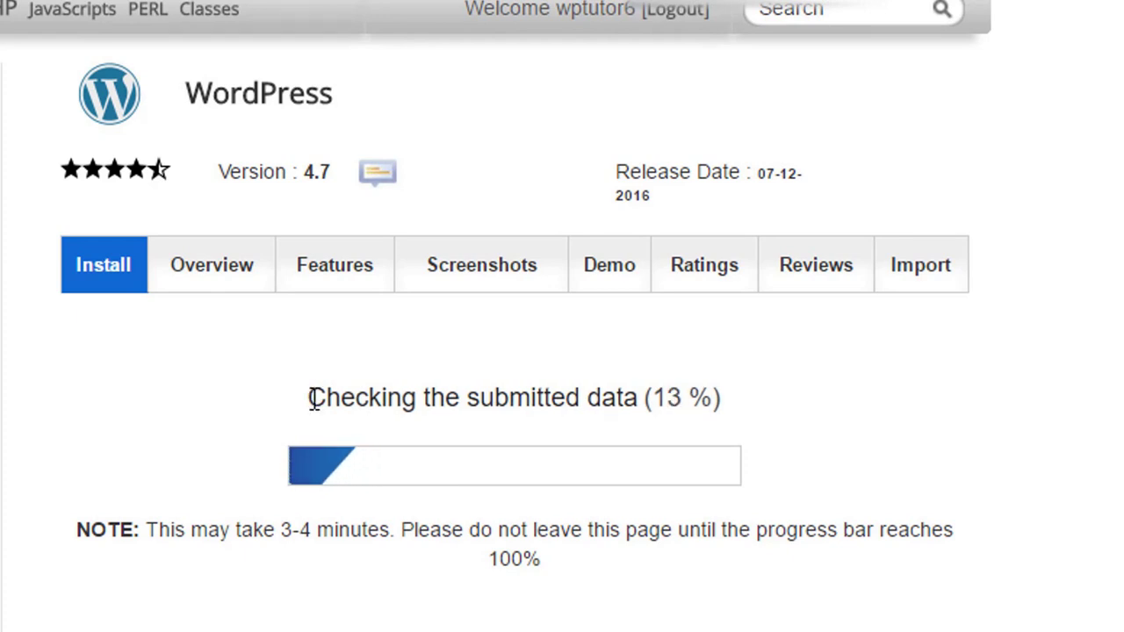
{"action": "left_click_drag", "start_coordinate": [309, 396], "coordinate": [761, 398]}
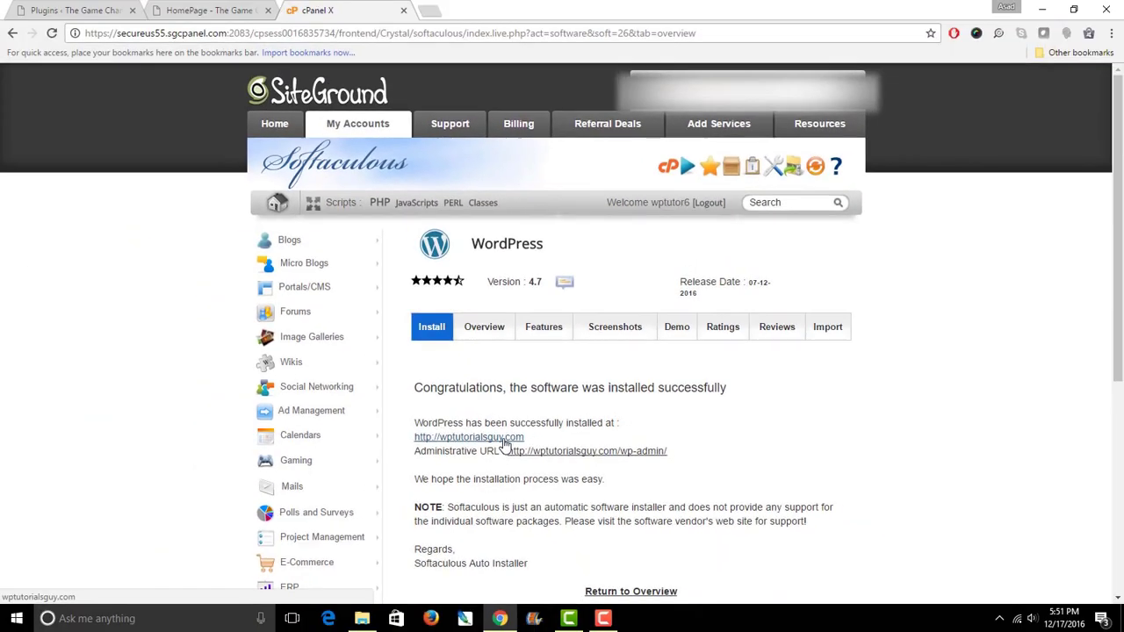
{"action": "left_click", "coordinate": [454, 428]}
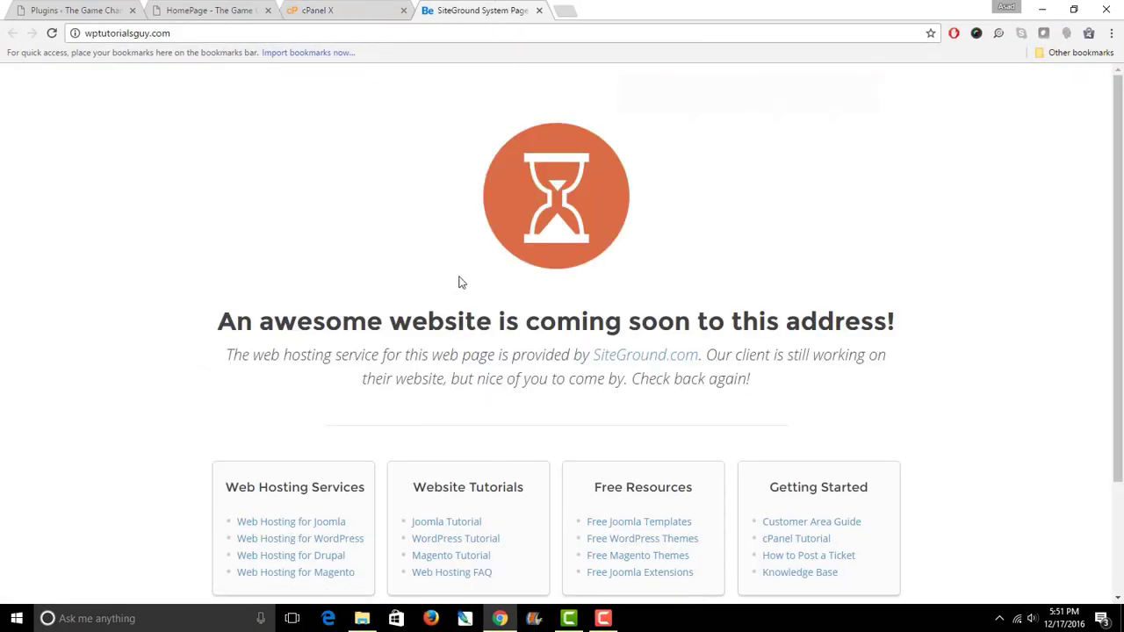
{"action": "left_click", "coordinate": [538, 10]}
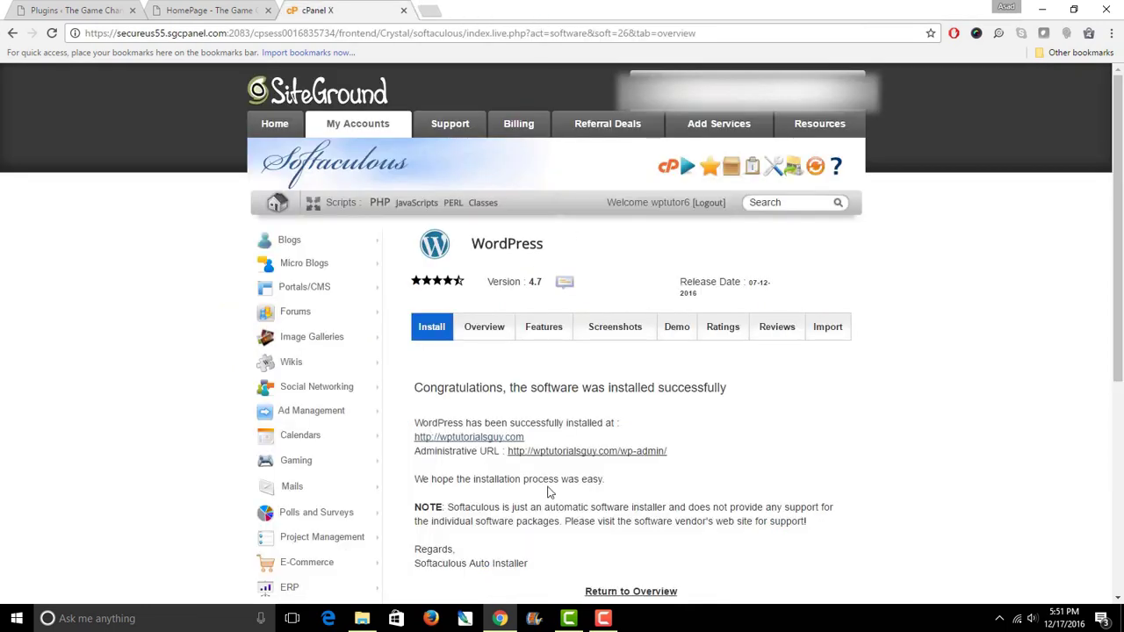
{"action": "left_click", "coordinate": [573, 451]}
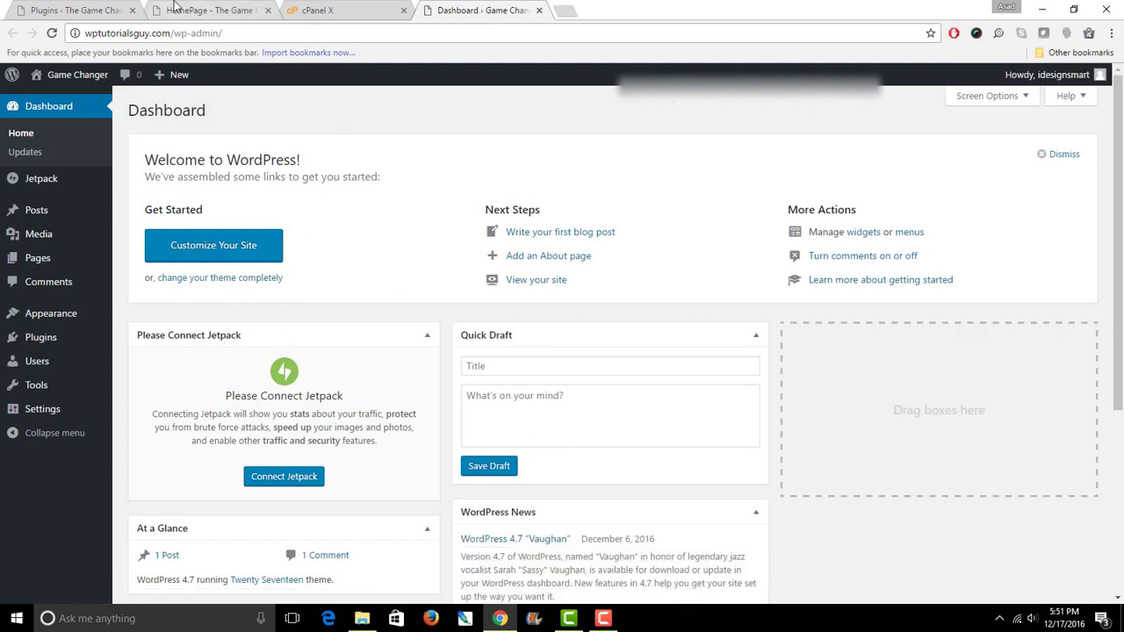
- Trash the sample post 'WordPress Resources at SiteGround' from All Posts
{"action": "left_click", "coordinate": [395, 8]}
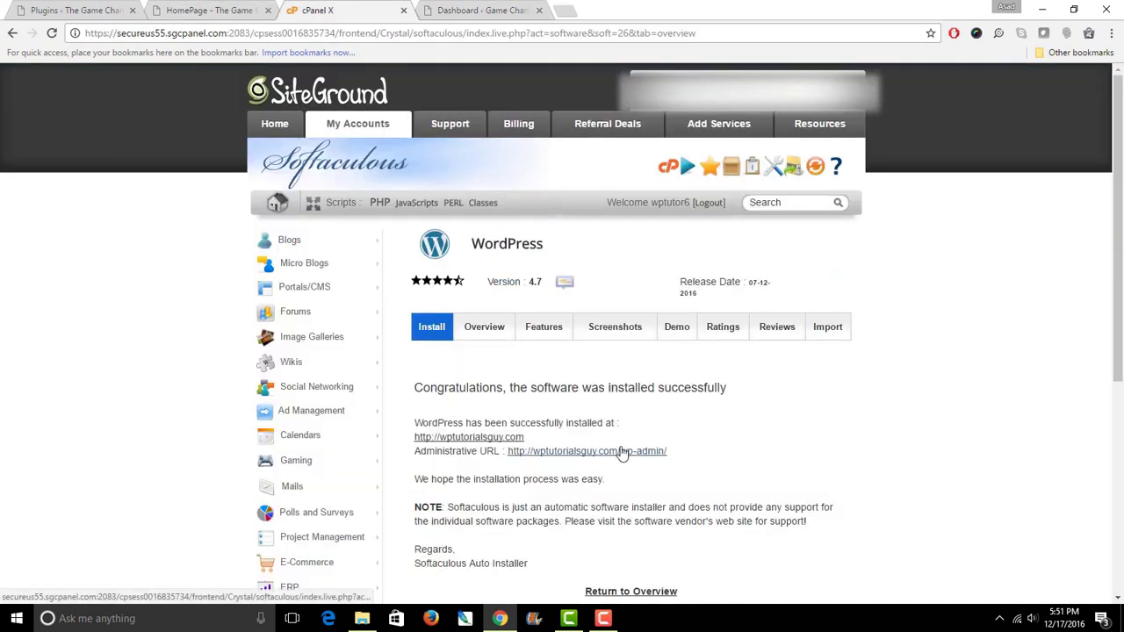
{"action": "left_click", "coordinate": [483, 10]}
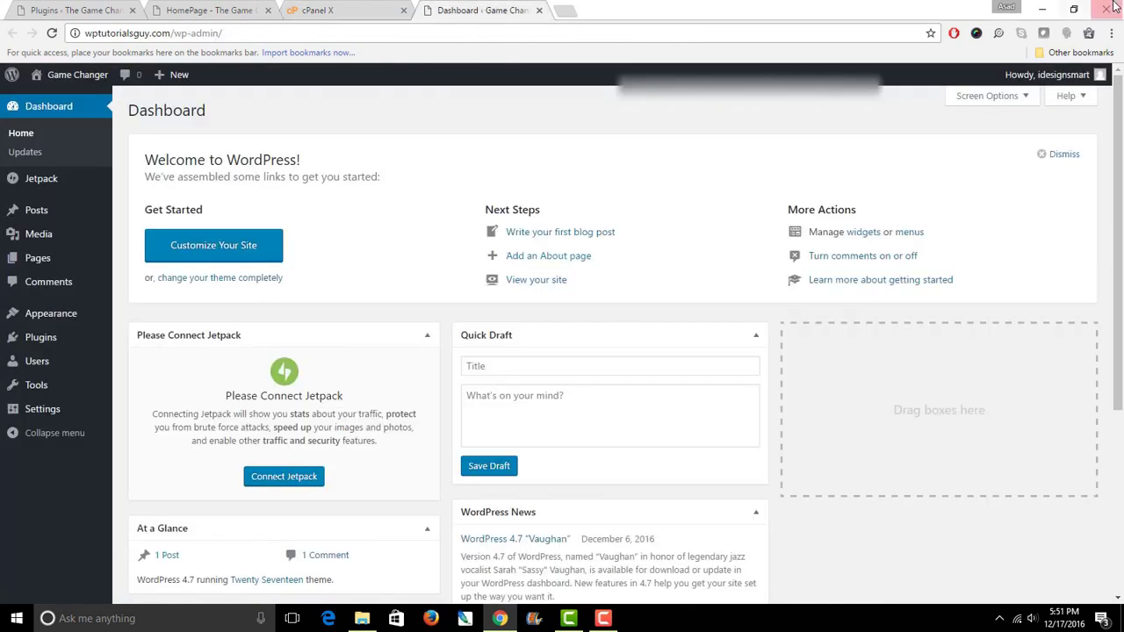
{"action": "mouse_move", "coordinate": [1052, 81]}
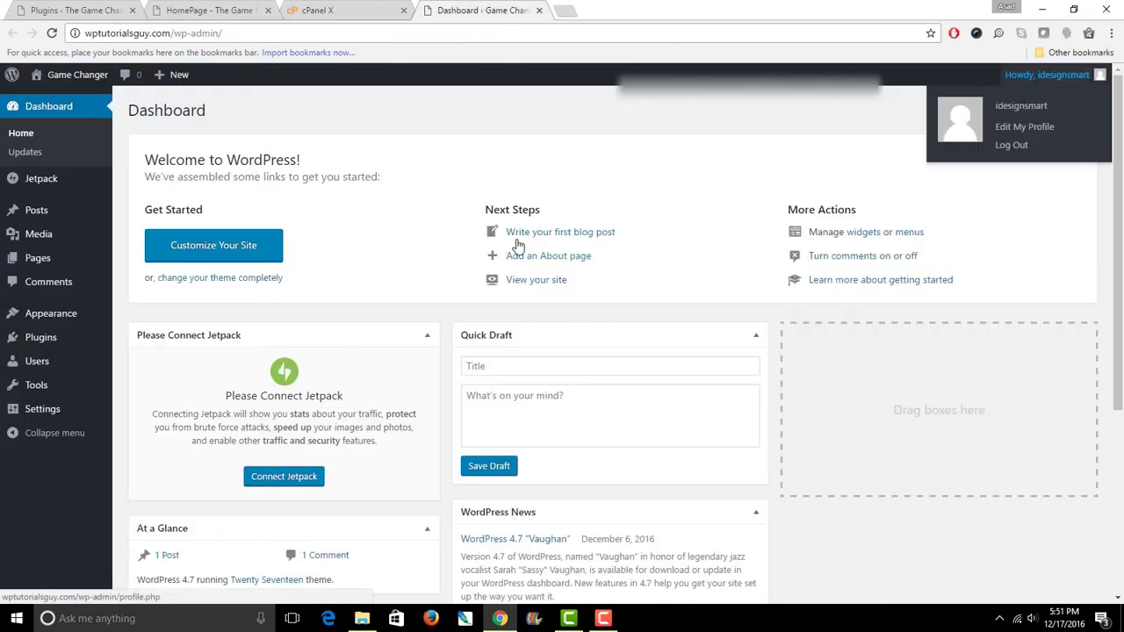
{"action": "left_click", "coordinate": [39, 257]}
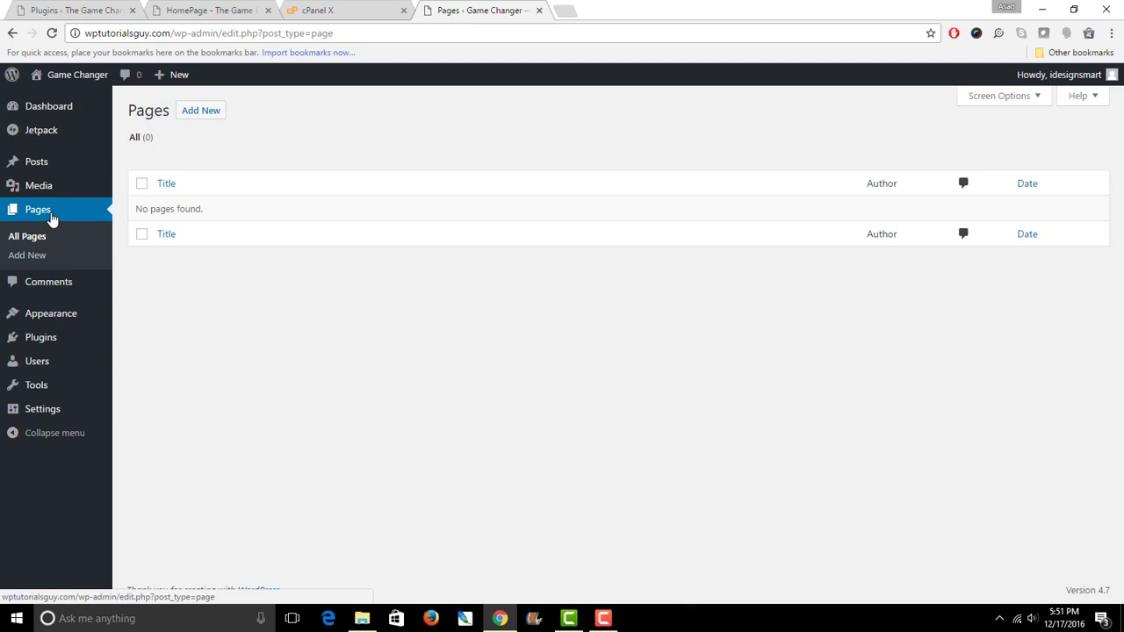
{"action": "left_click", "coordinate": [36, 161]}
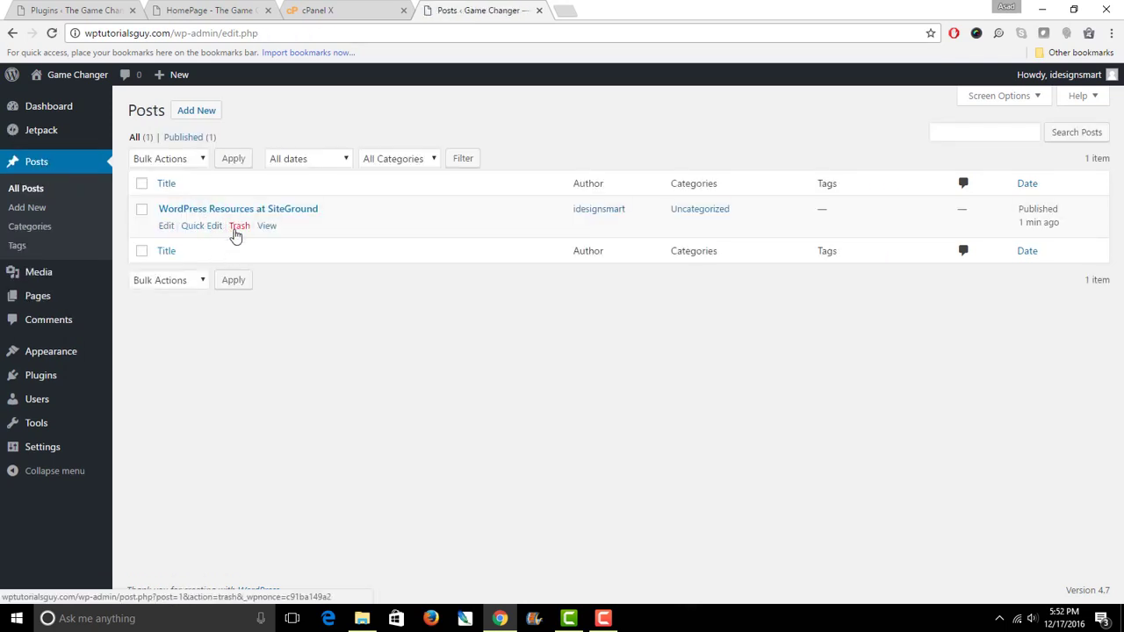
{"action": "left_click", "coordinate": [239, 225]}
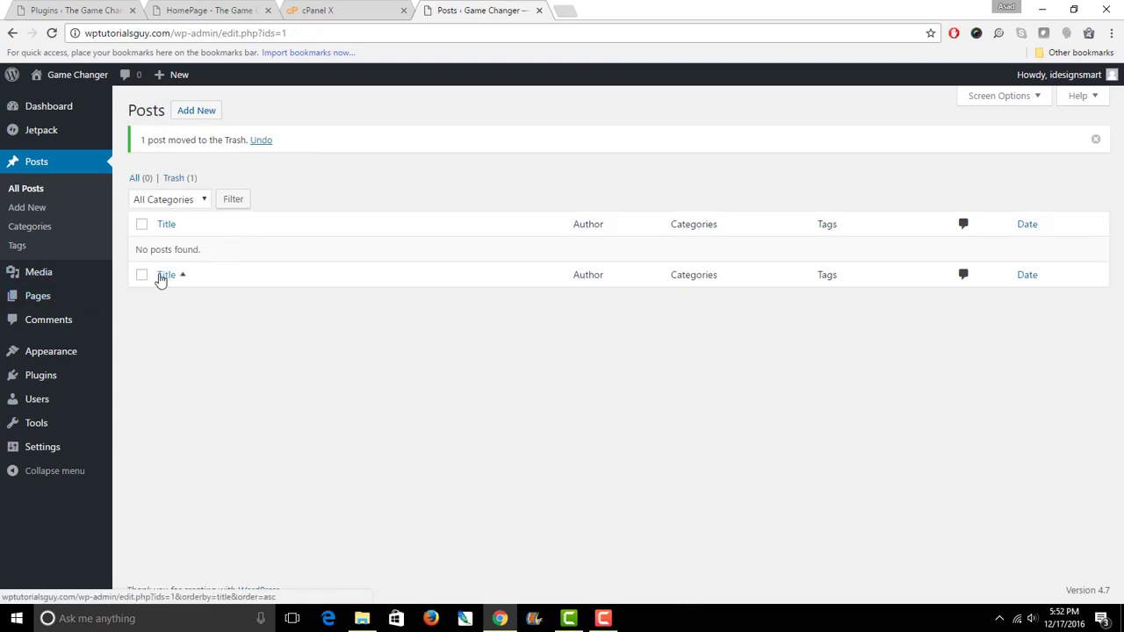
- View the live site in a new tab, then close it
{"action": "mouse_move", "coordinate": [52, 78]}
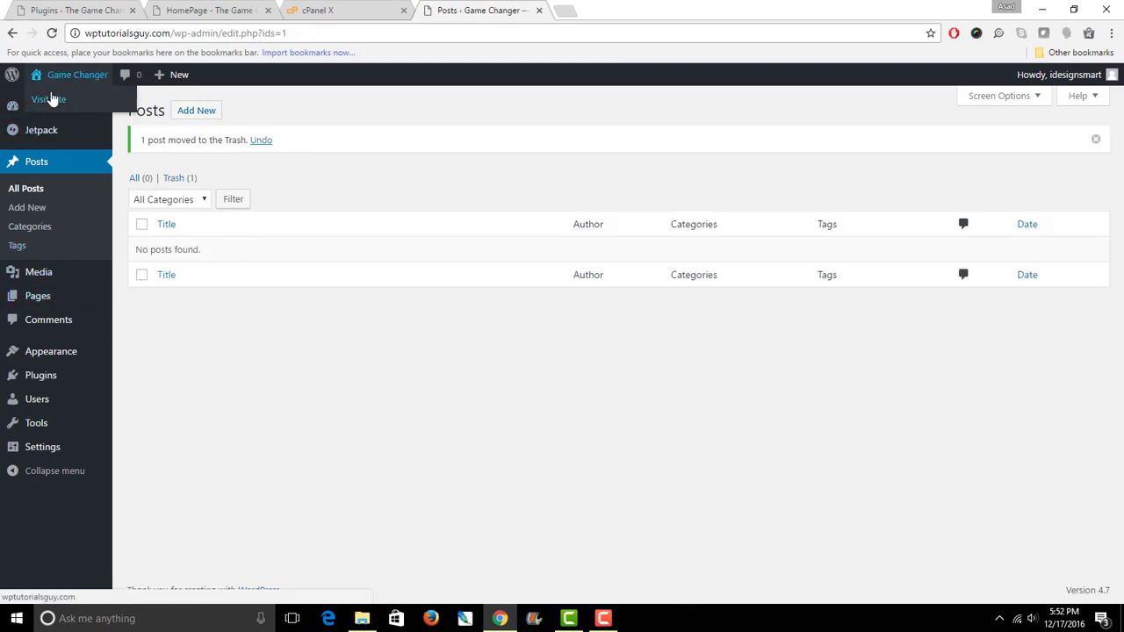
{"action": "right_click", "coordinate": [50, 111]}
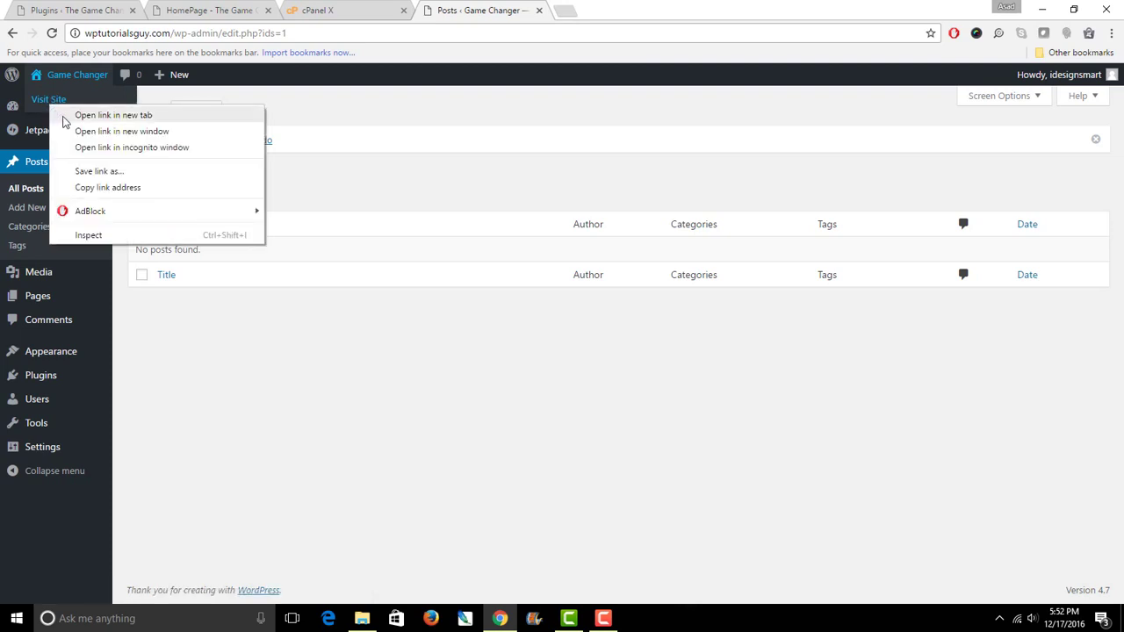
{"action": "left_click", "coordinate": [63, 115]}
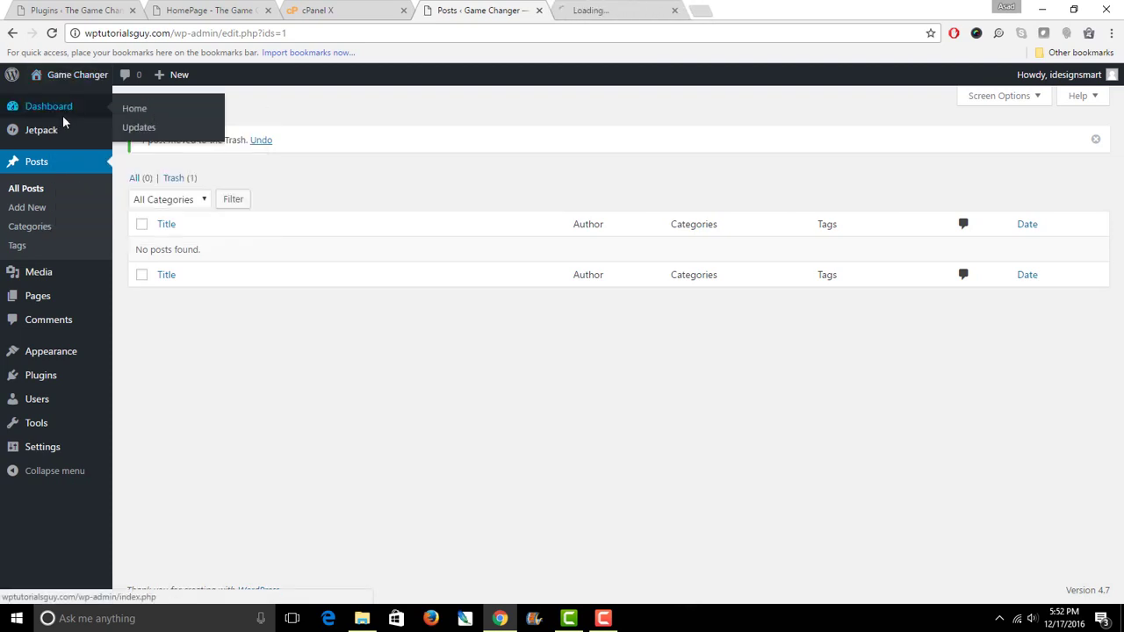
{"action": "left_click", "coordinate": [632, 11]}
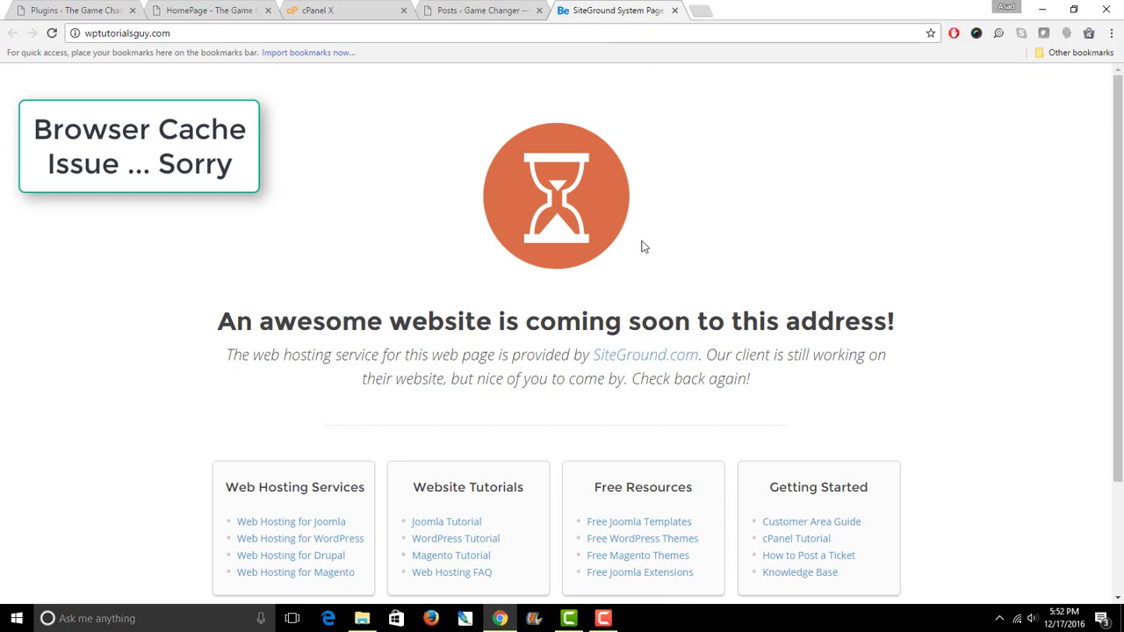
{"action": "scroll", "coordinate": [886, 290], "scroll_direction": "down", "scroll_amount": 3}
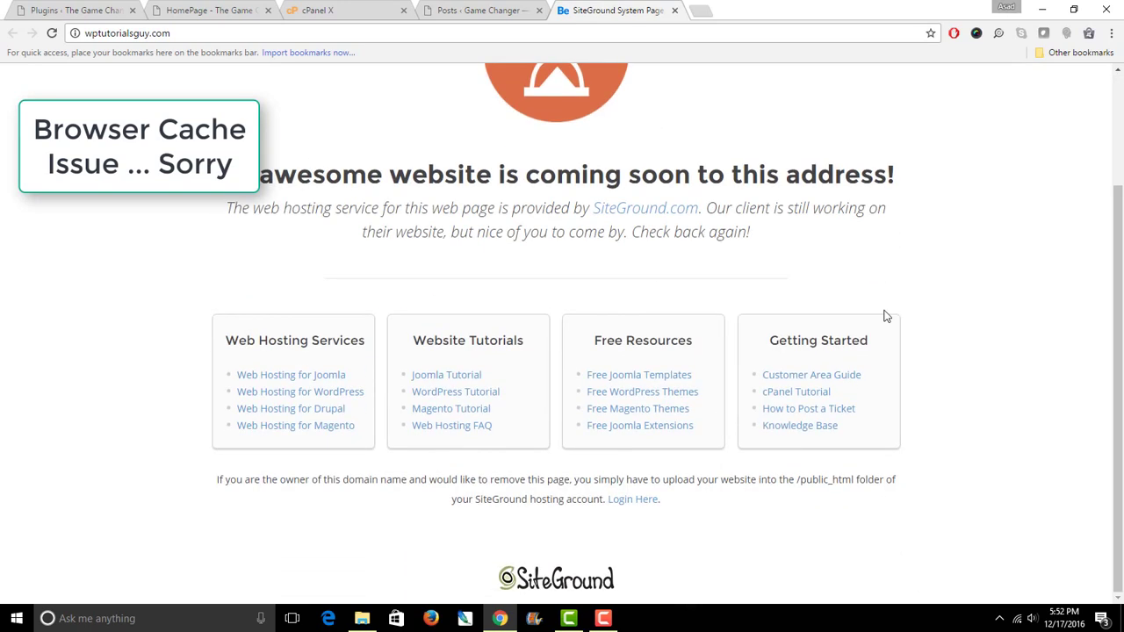
{"action": "scroll", "coordinate": [887, 316], "scroll_direction": "up", "scroll_amount": 3}
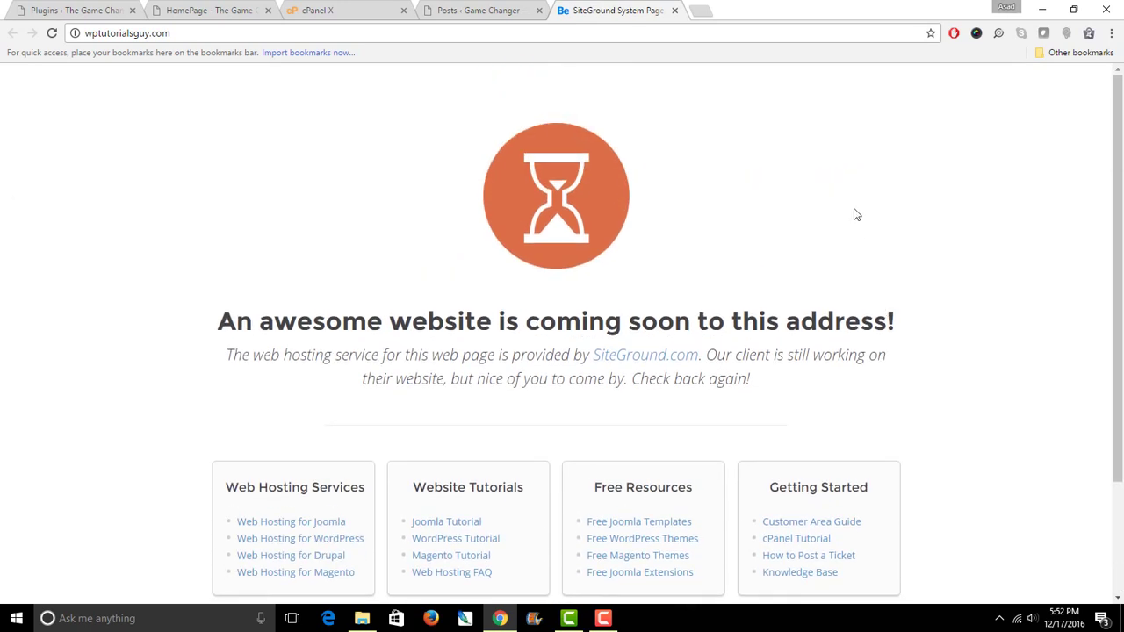
{"action": "left_click", "coordinate": [674, 10]}
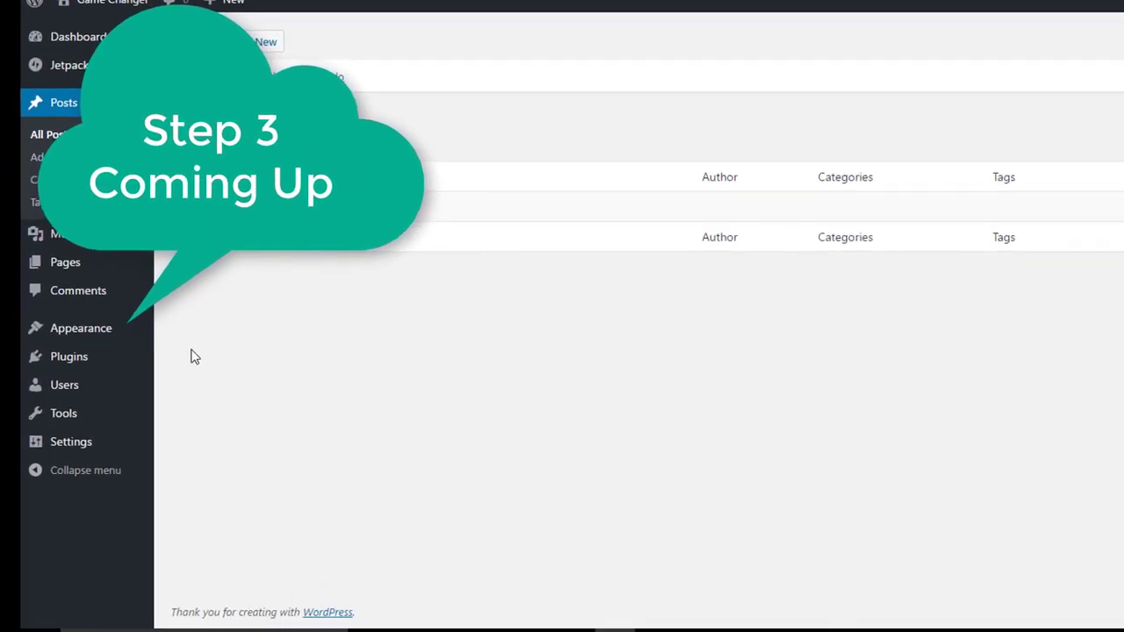
{"action": "mouse_move", "coordinate": [74, 362]}
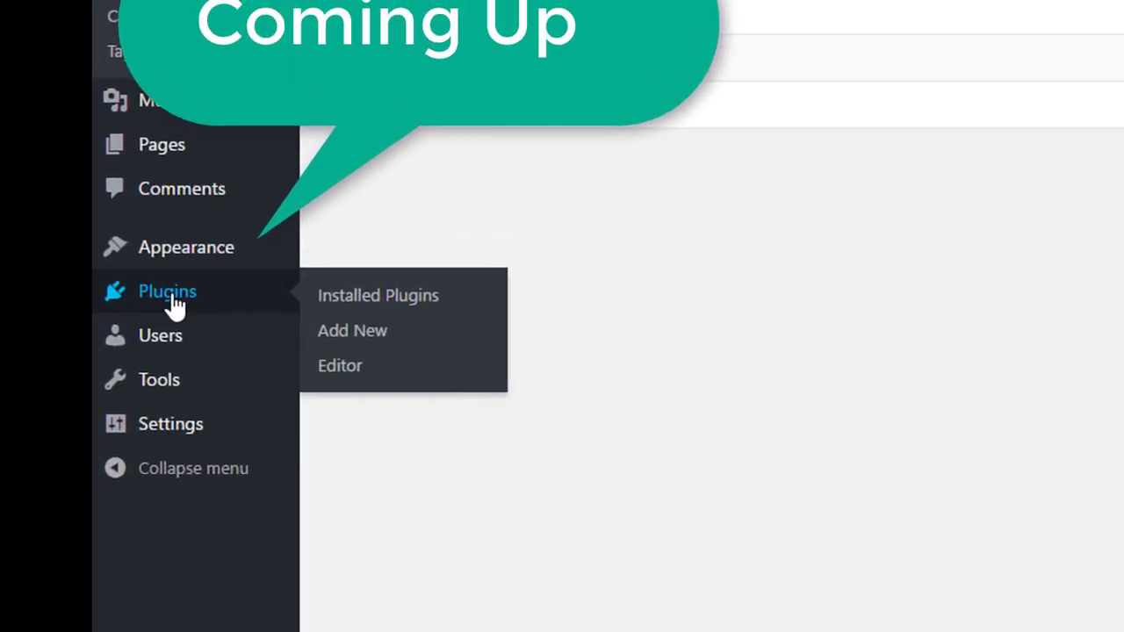
- Deactivate Akismet, Hello Dolly and Jetpack, then bulk-delete all three plugins
{"action": "left_click", "coordinate": [171, 297]}
{"action": "mouse_move", "coordinate": [173, 468]}
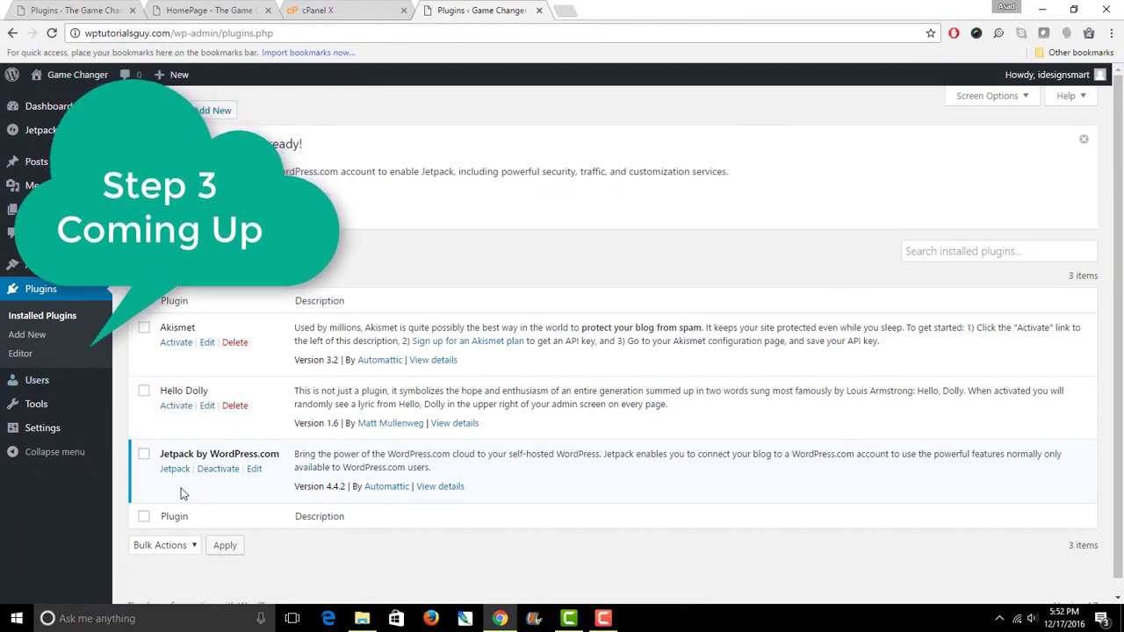
{"action": "left_click", "coordinate": [229, 469]}
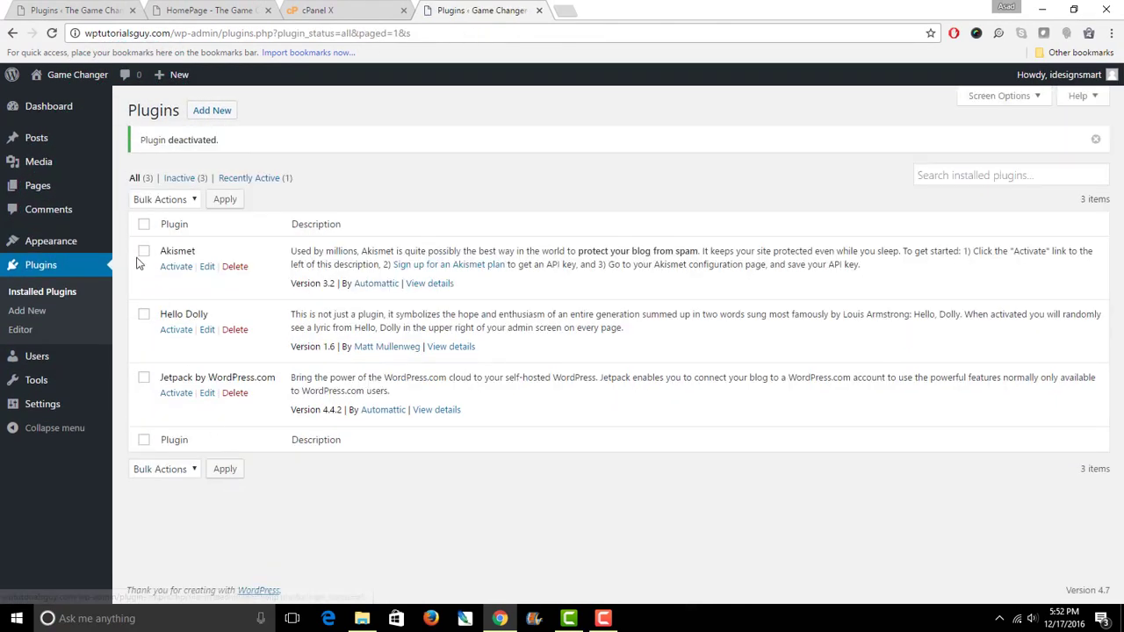
{"action": "left_click", "coordinate": [165, 202]}
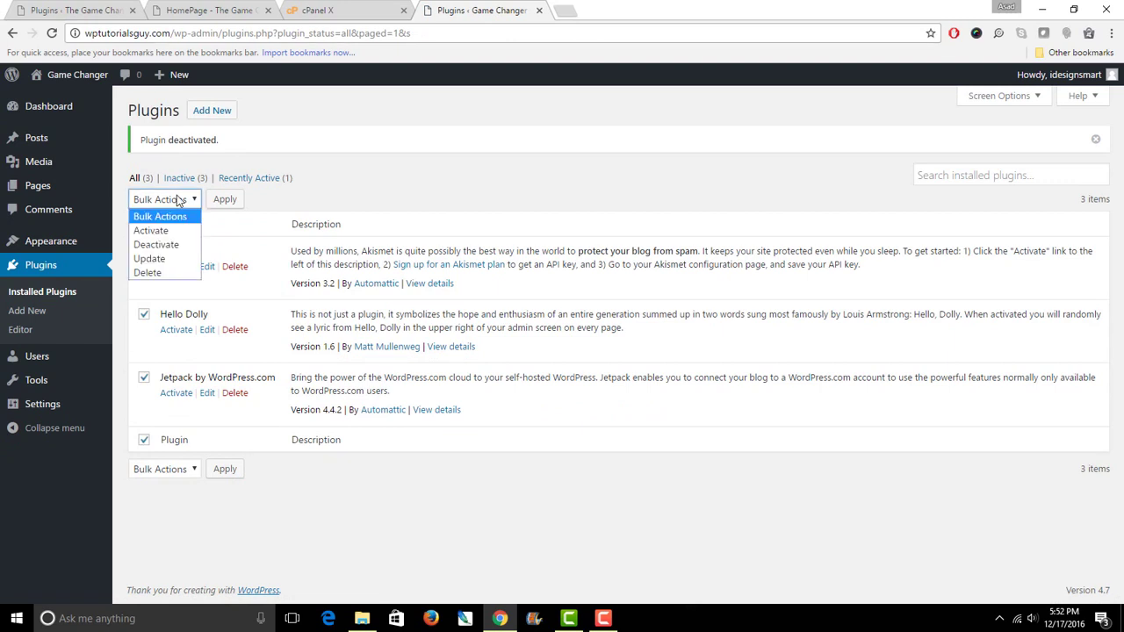
{"action": "left_click", "coordinate": [153, 273]}
{"action": "left_click", "coordinate": [224, 200]}
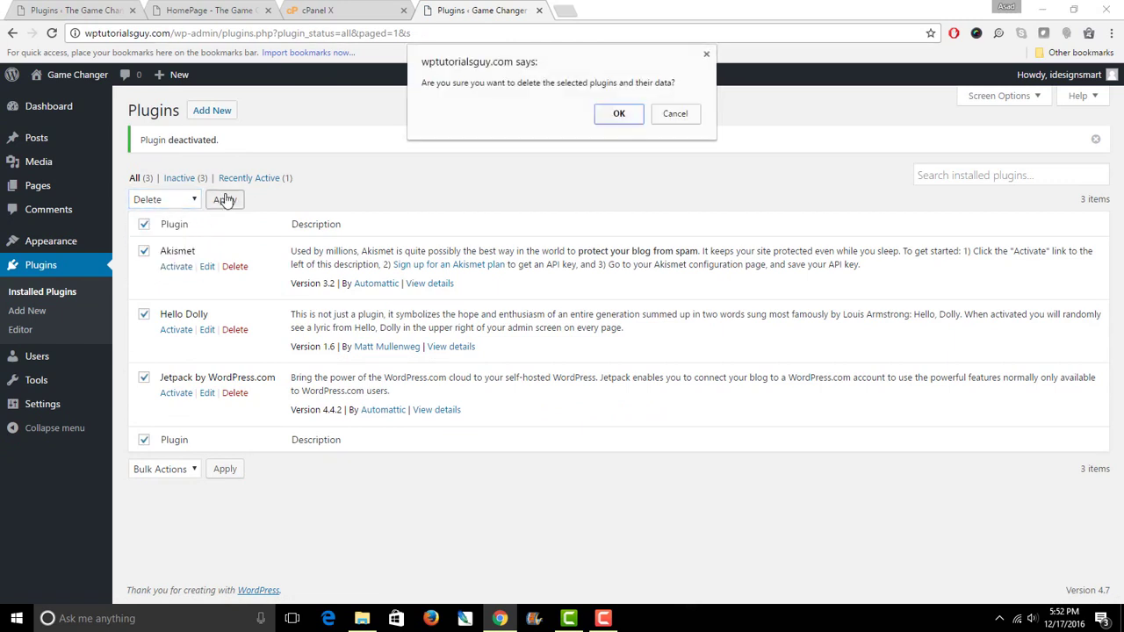
{"action": "left_click", "coordinate": [616, 121]}
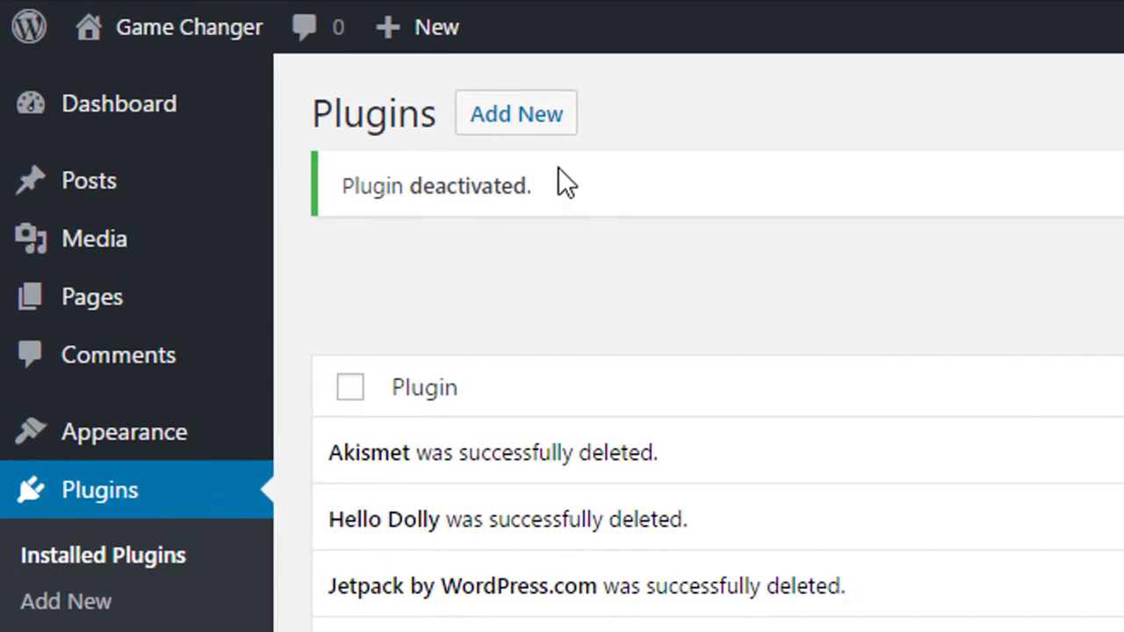
- Search plugins for 'All in one migration', then install and activate All-in-One WP Migration
{"action": "left_click", "coordinate": [542, 125]}
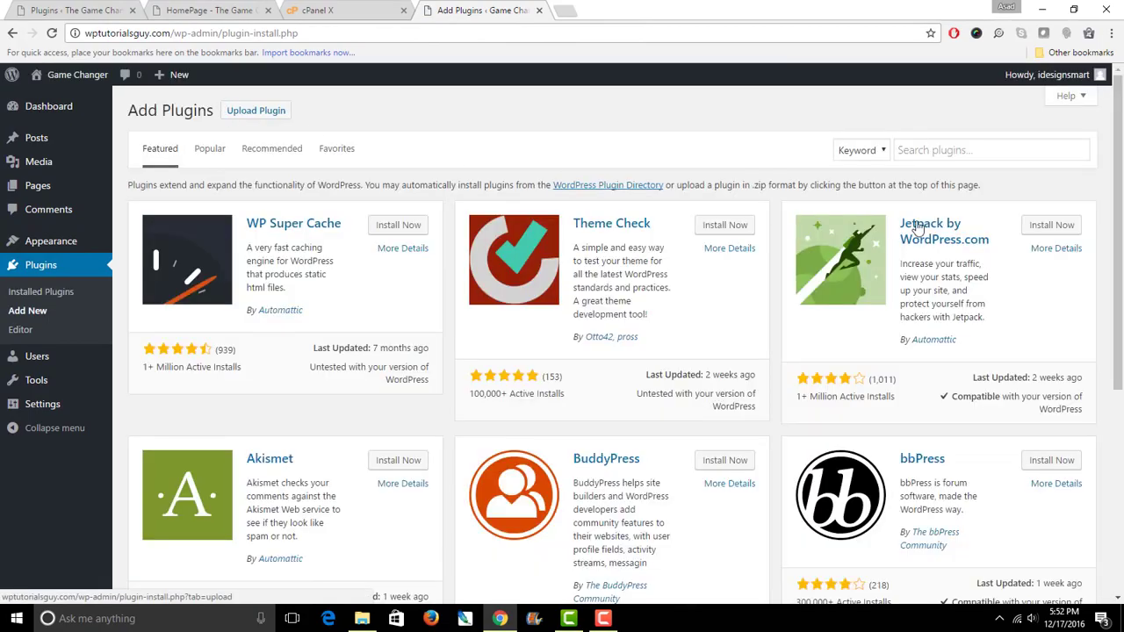
{"action": "left_click", "coordinate": [950, 150]}
{"action": "type", "text": "All in one "}
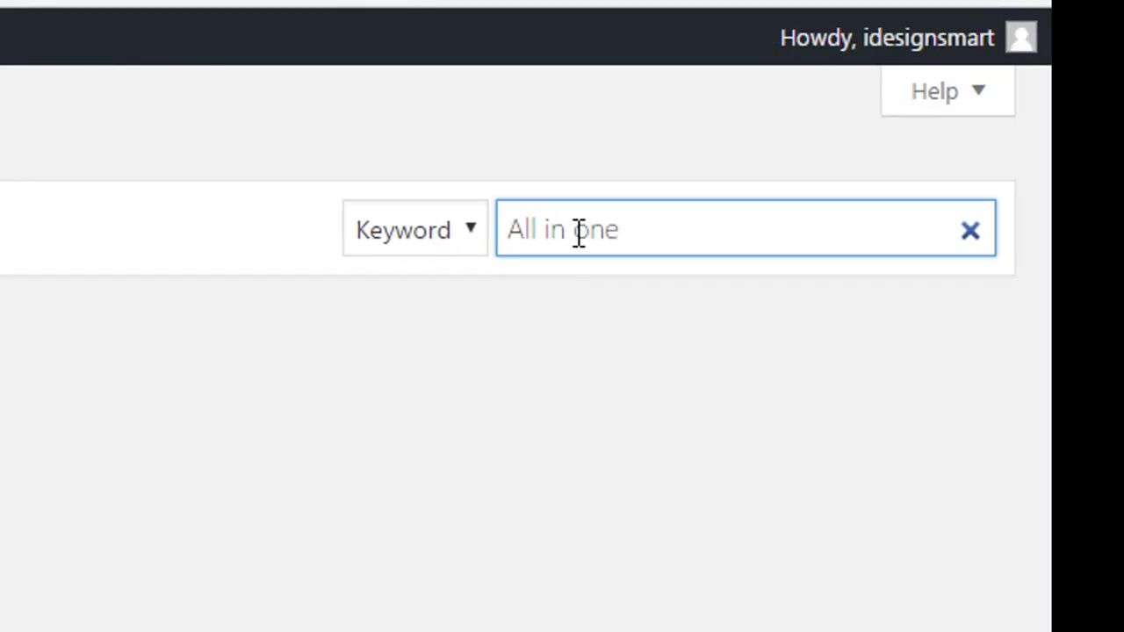
{"action": "type", "text": "migrat"}
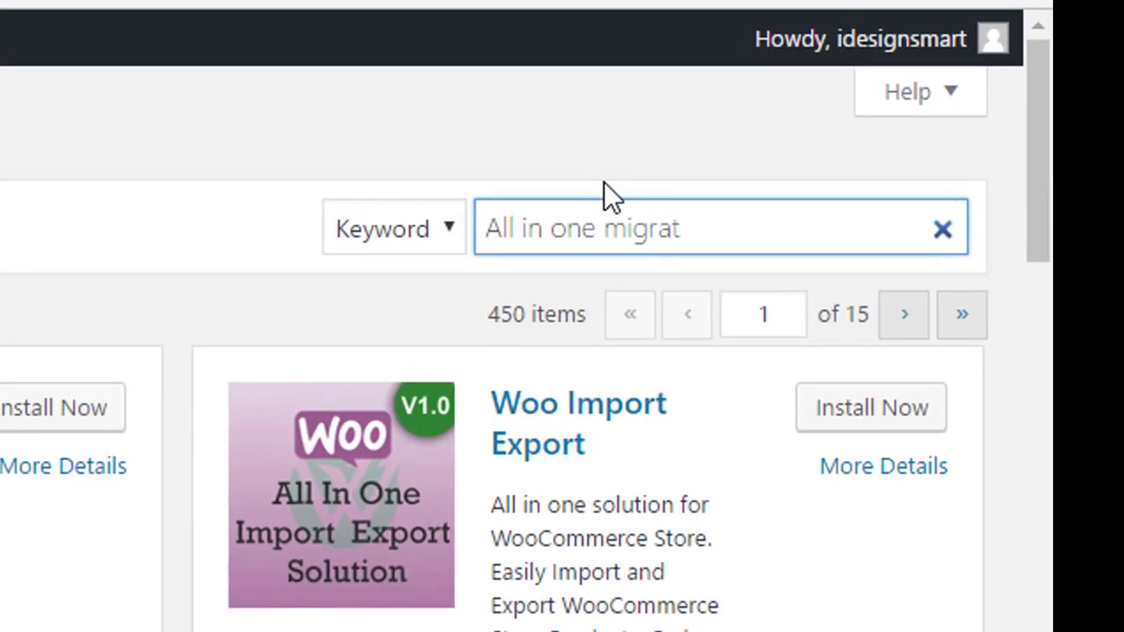
{"action": "type", "text": "ion"}
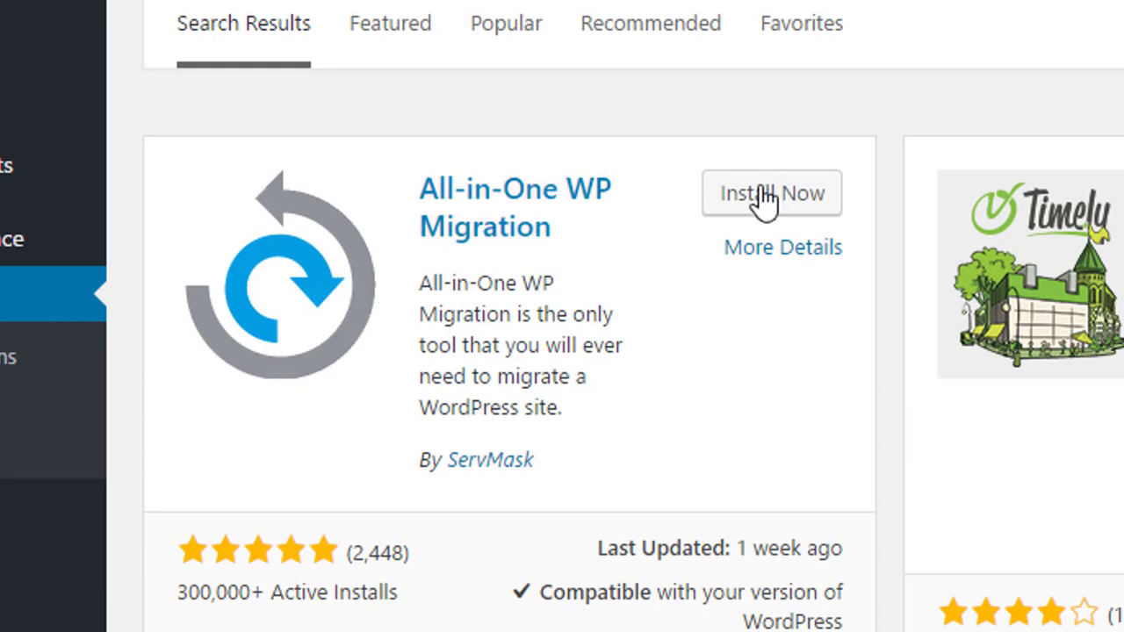
{"action": "left_click", "coordinate": [789, 200]}
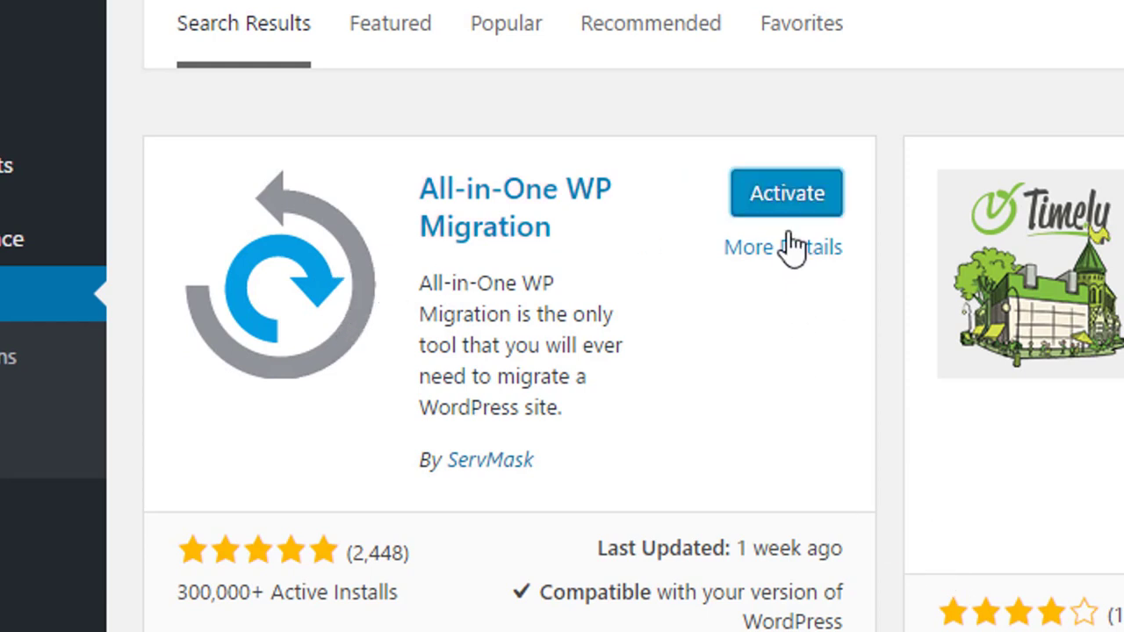
{"action": "left_click", "coordinate": [795, 216]}
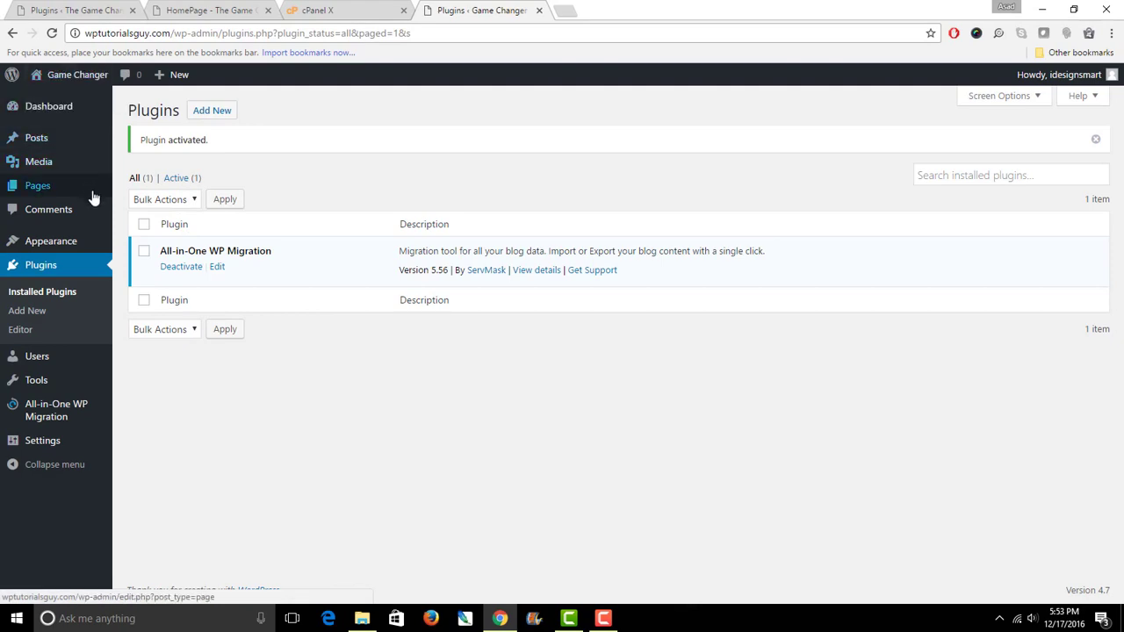
{"action": "mouse_move", "coordinate": [32, 412]}
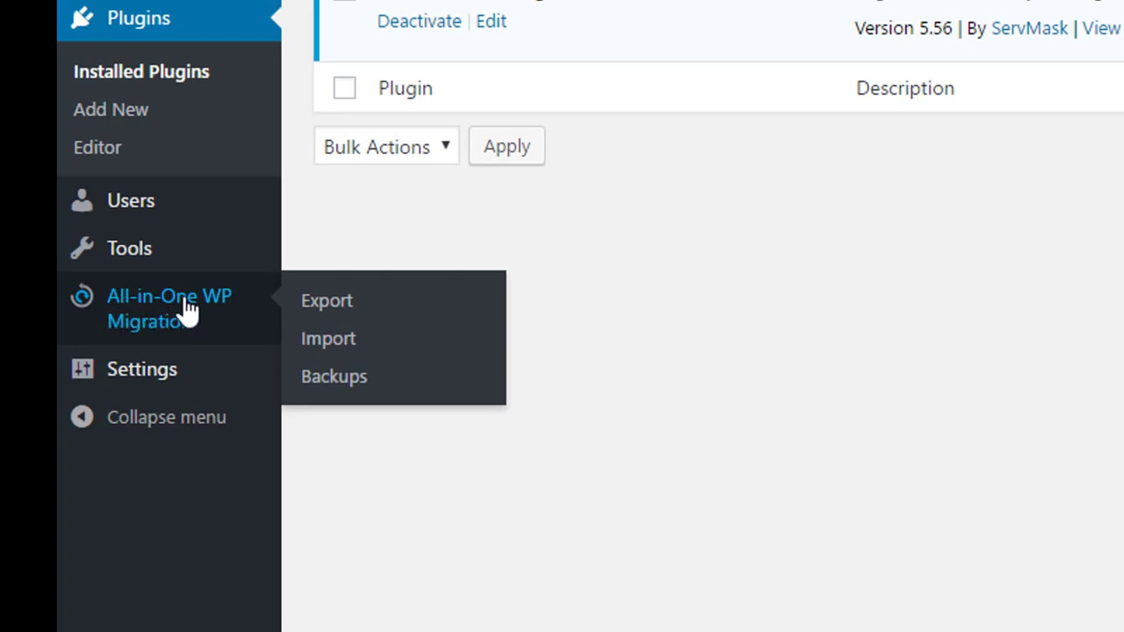
- Import complete-site-with-sydney.wpress from a local file in All-in-One WP Migration's Import page
{"action": "left_click", "coordinate": [330, 342]}
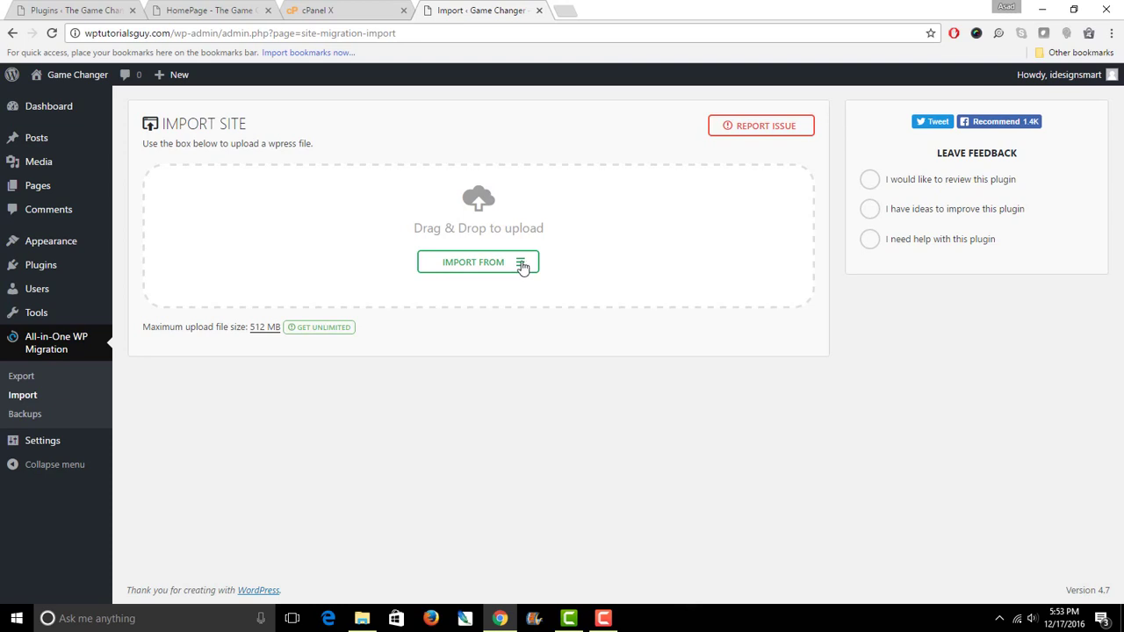
{"action": "left_click", "coordinate": [521, 266]}
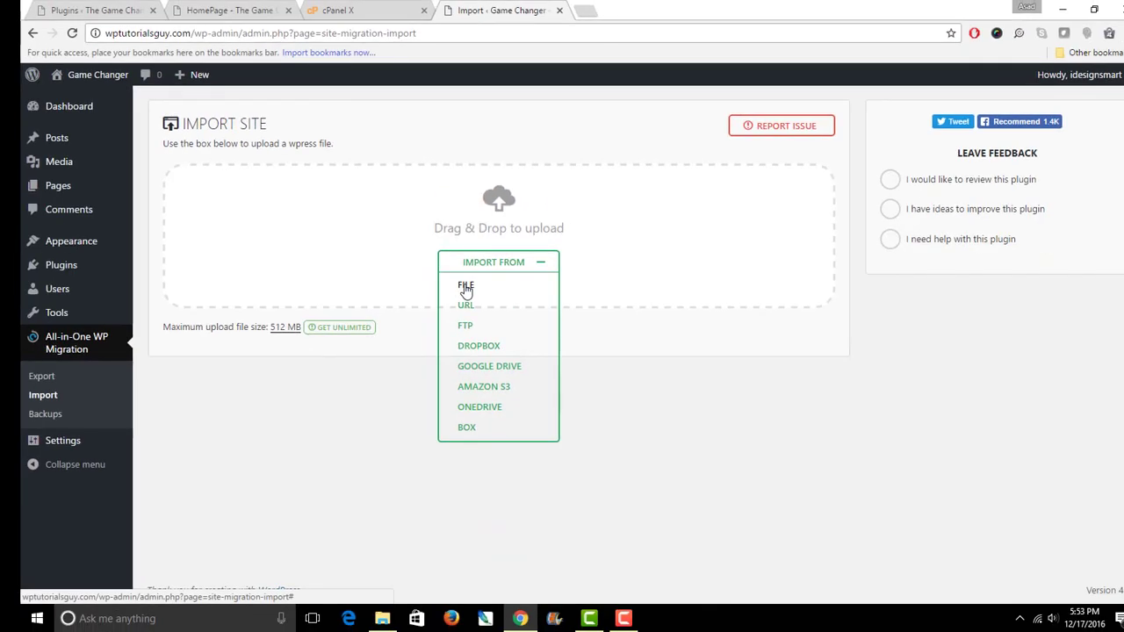
{"action": "left_click", "coordinate": [466, 286]}
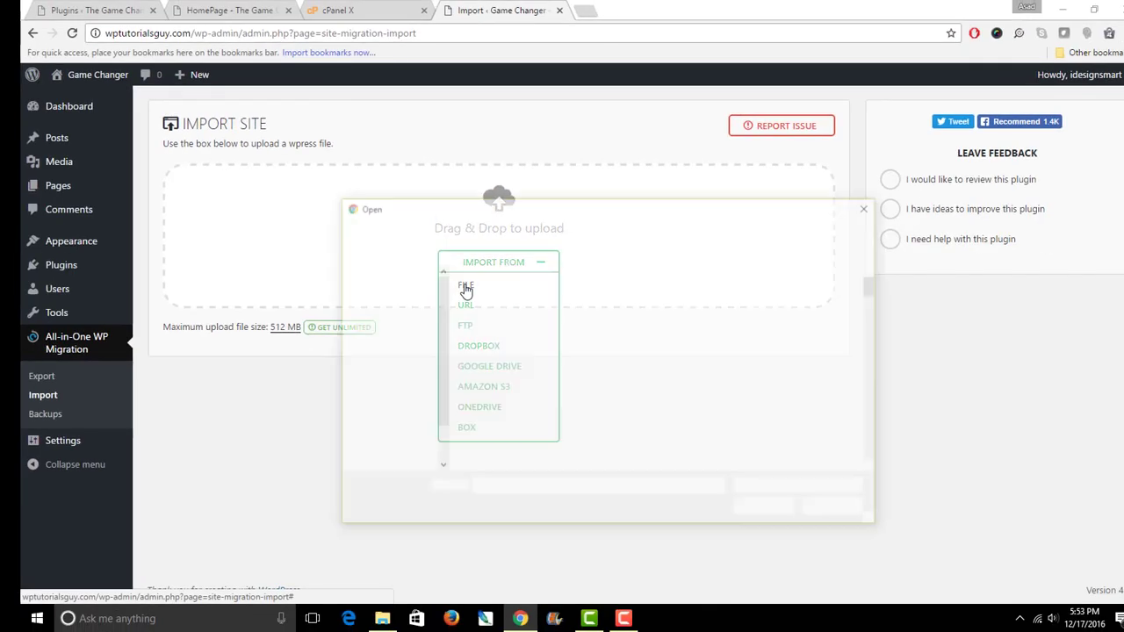
{"action": "left_click", "coordinate": [501, 310]}
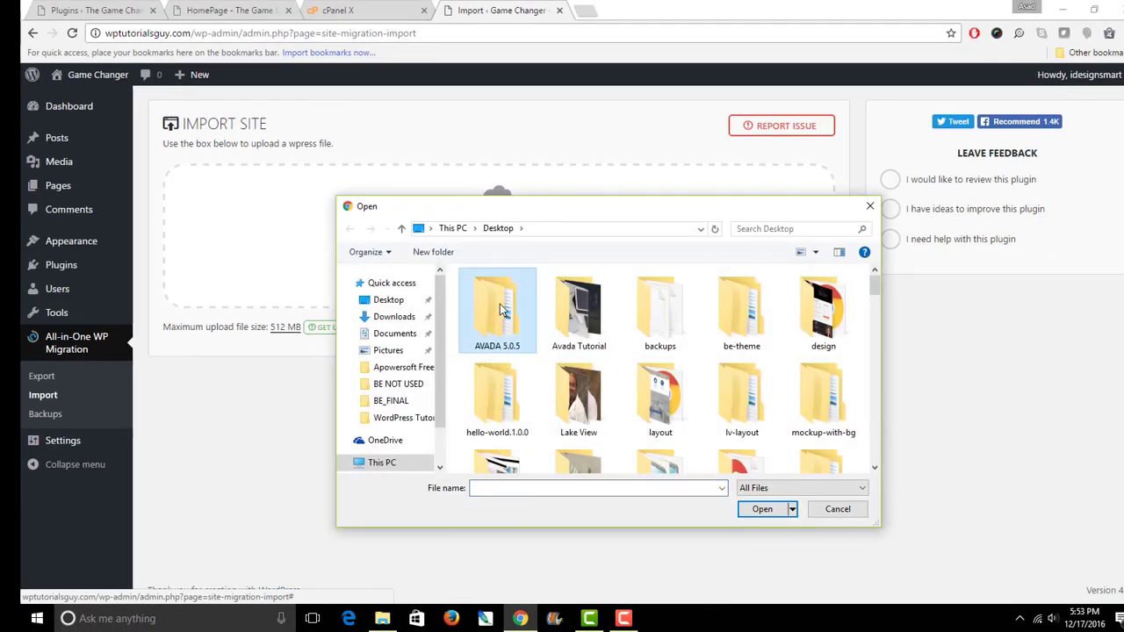
{"action": "type", "text": "complete-site-with-sydney.wpress"}
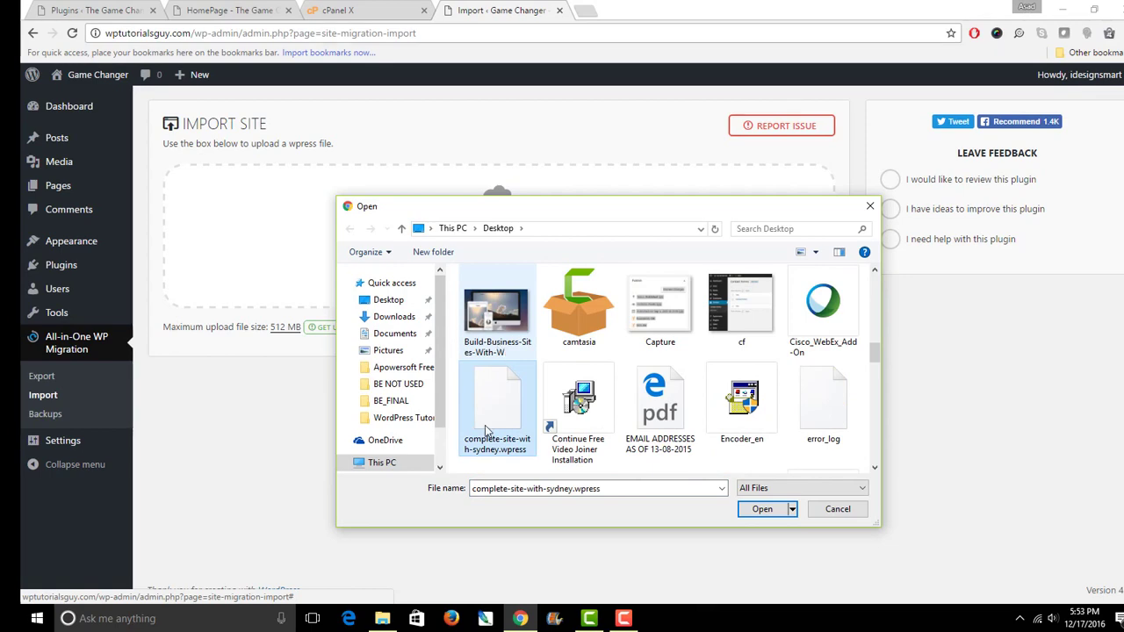
{"action": "double_click", "coordinate": [514, 394]}
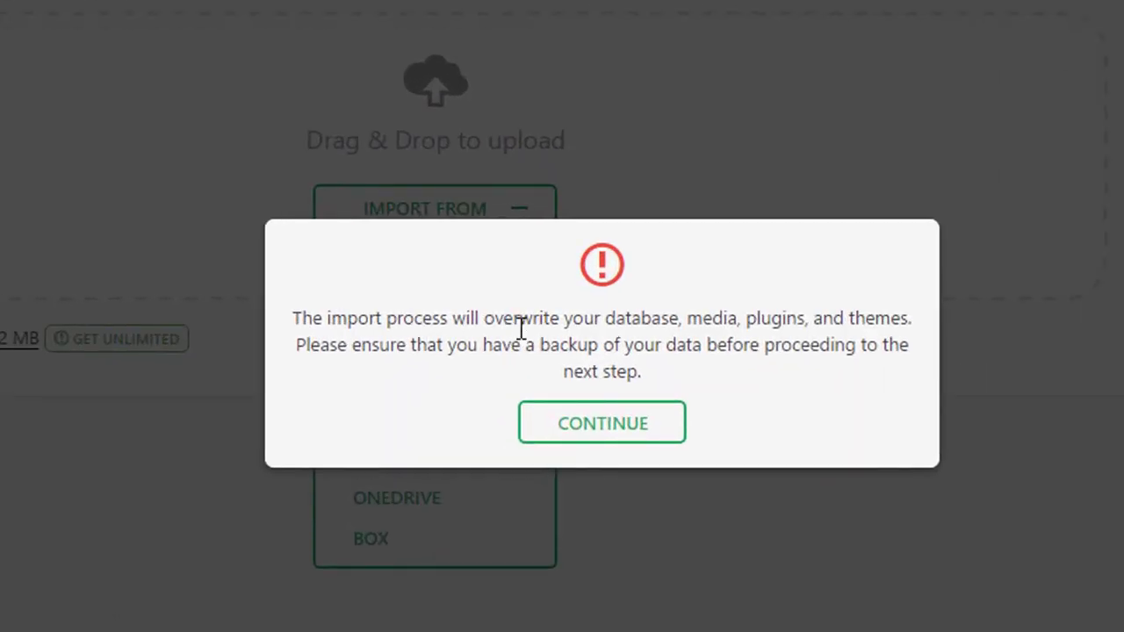
- Accept the overwrite warning and, once the import succeeds, follow the Permalinks Settings link
{"action": "left_click", "coordinate": [594, 429]}
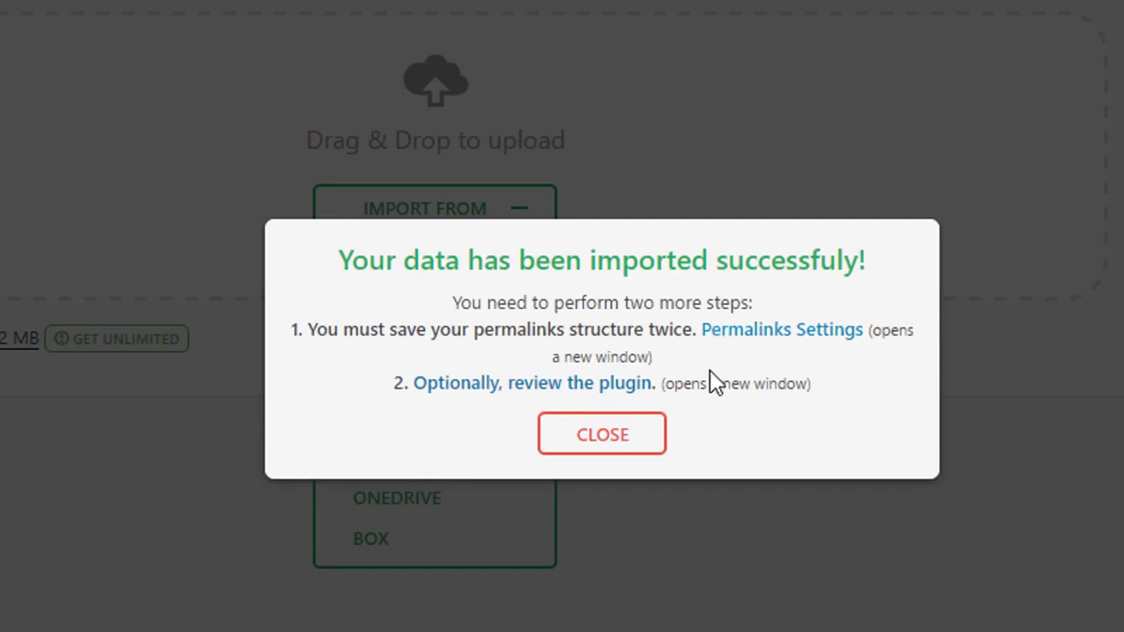
{"action": "left_click", "coordinate": [775, 334]}
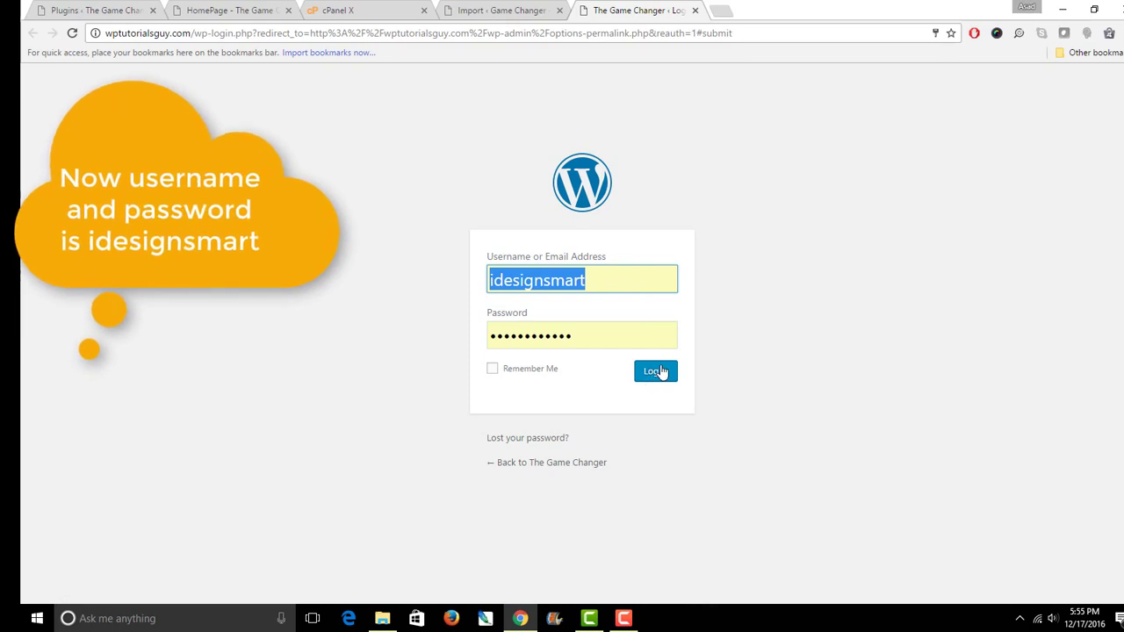
- Log back in to the admin using the pre-filled username and password
{"action": "left_click", "coordinate": [599, 283]}
{"action": "left_click_drag", "start_coordinate": [599, 283], "coordinate": [468, 281]}
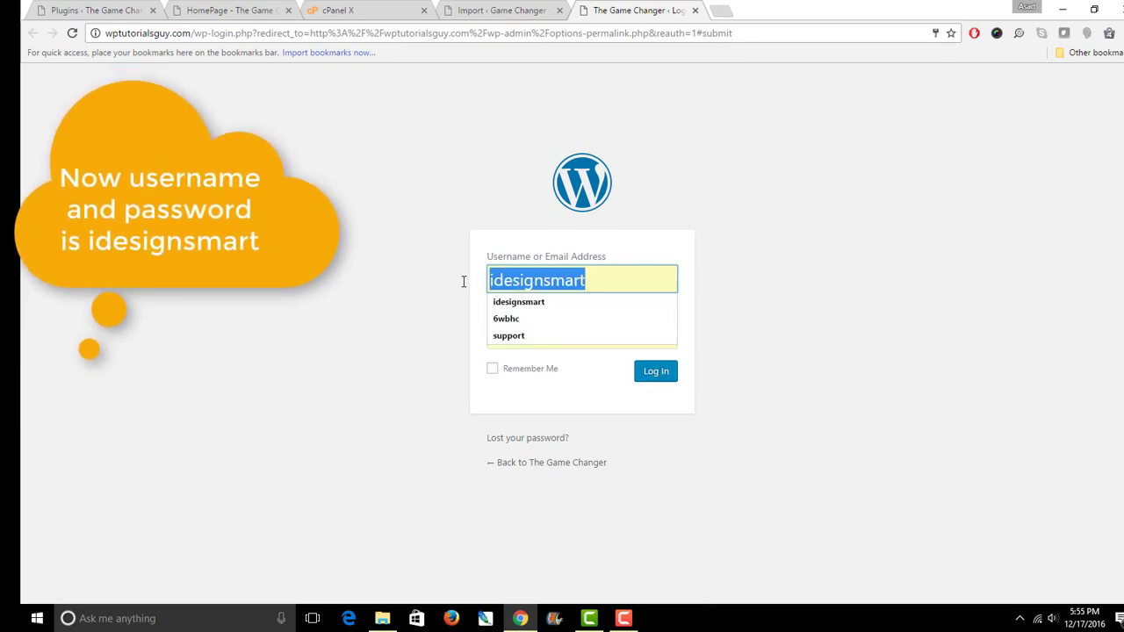
{"action": "left_click", "coordinate": [614, 279]}
{"action": "left_click", "coordinate": [411, 340]}
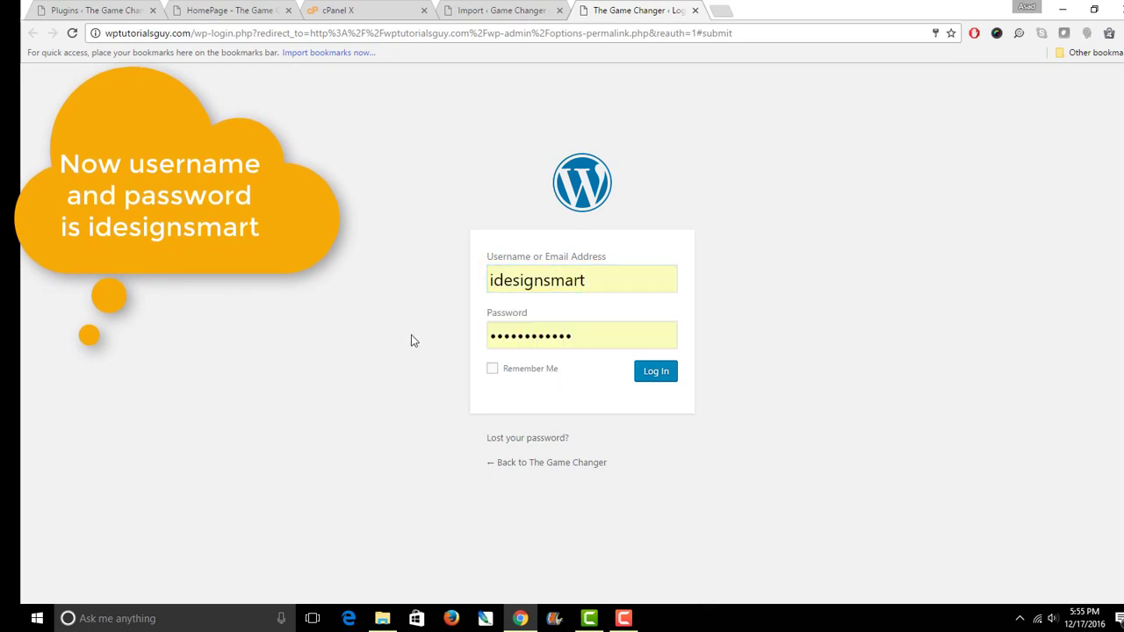
{"action": "left_click_drag", "start_coordinate": [591, 334], "coordinate": [474, 336]}
{"action": "left_click", "coordinate": [381, 346]}
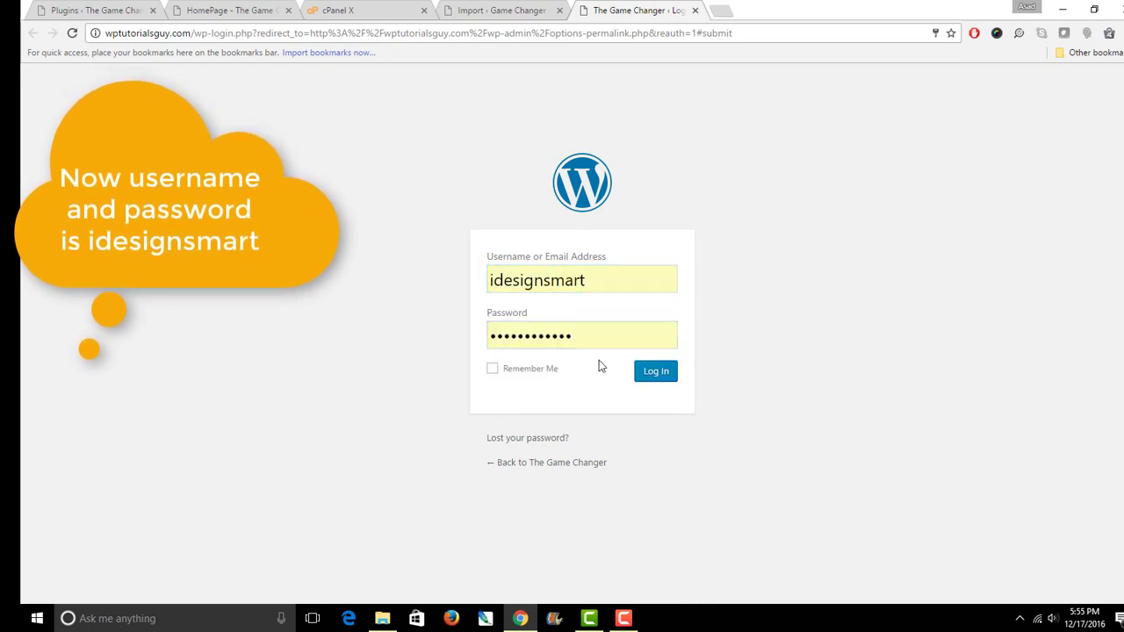
{"action": "left_click", "coordinate": [656, 371]}
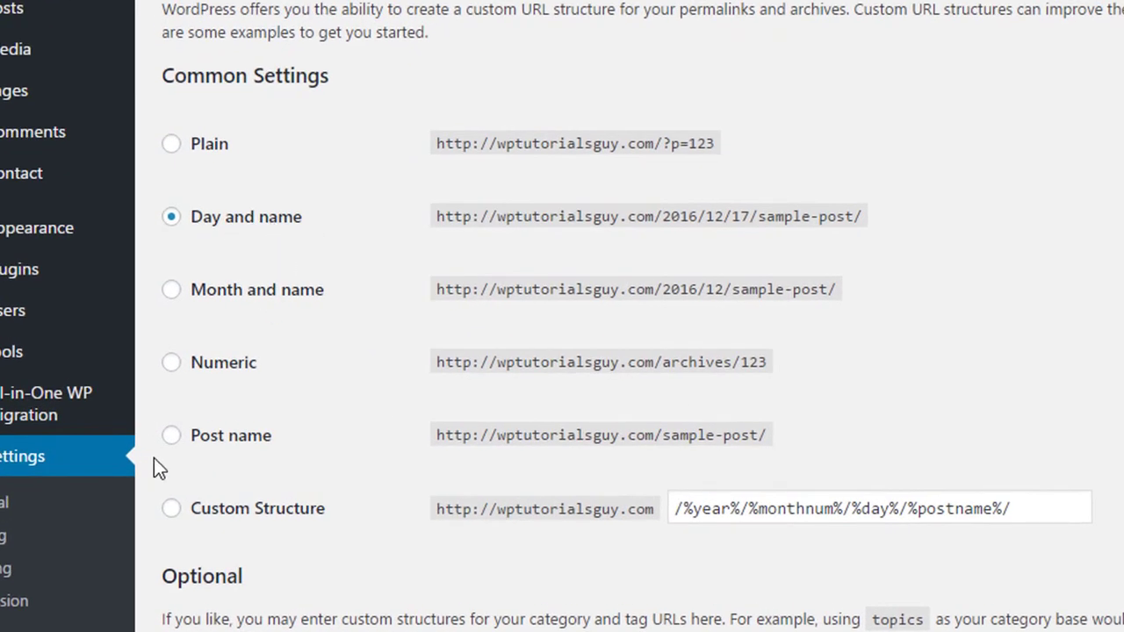
- Choose the Post name permalink structure and save the change twice
{"action": "left_click", "coordinate": [201, 436]}
{"action": "scroll", "coordinate": [521, 512], "scroll_direction": "down", "scroll_amount": 2}
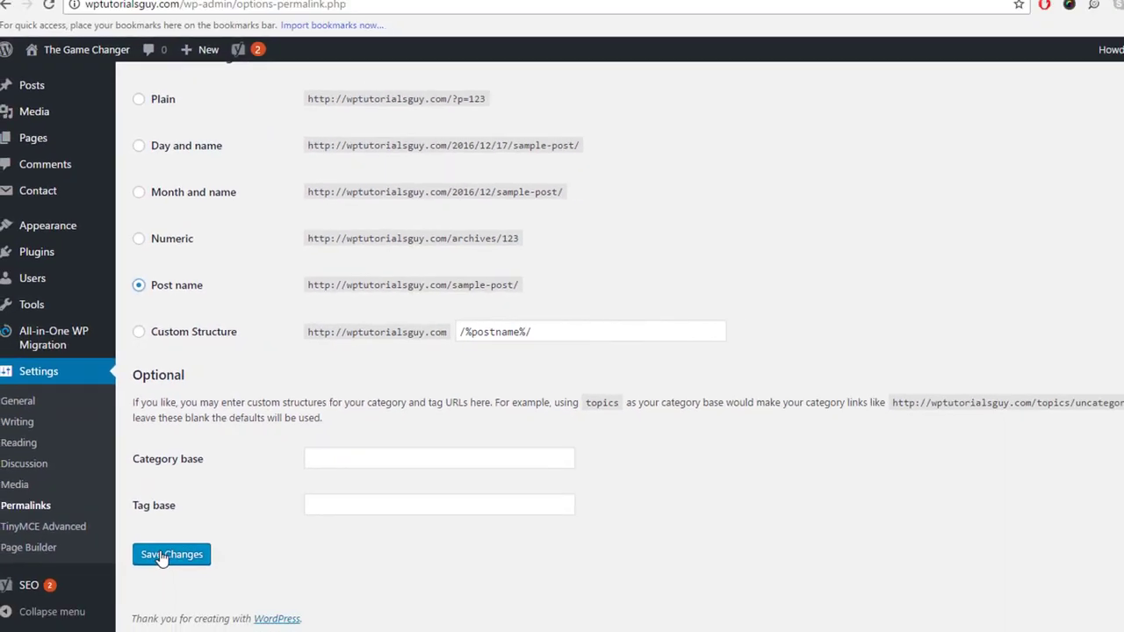
{"action": "left_click", "coordinate": [163, 559]}
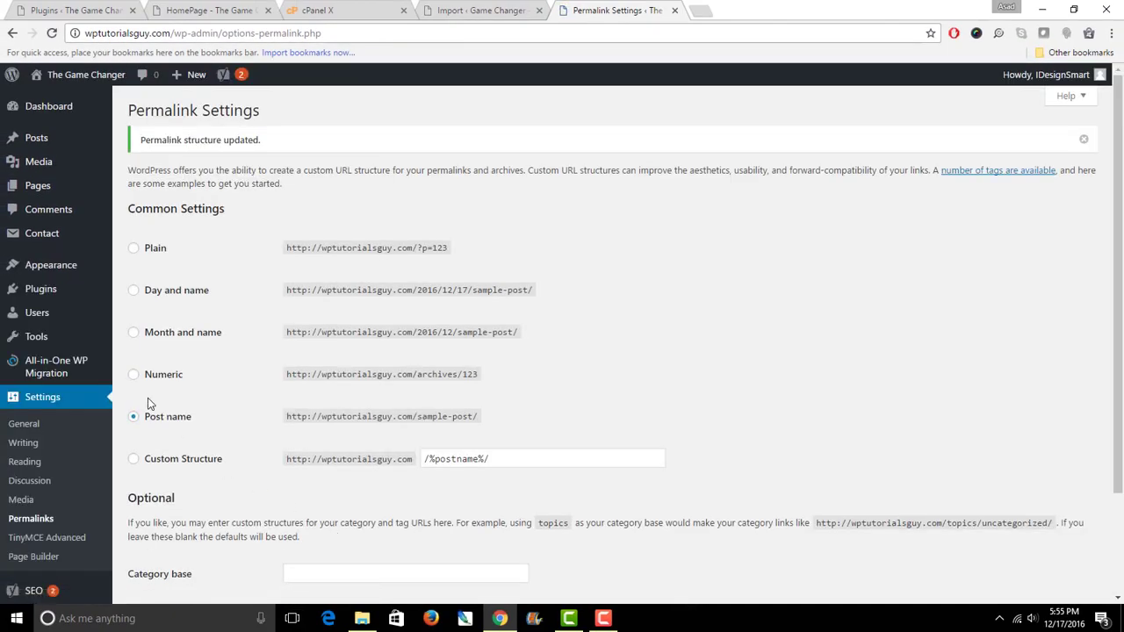
{"action": "scroll", "coordinate": [149, 403], "scroll_direction": "down", "scroll_amount": 2}
{"action": "left_click", "coordinate": [180, 537]}
- Load the live site in a new tab and reload it to show the imported homepage
{"action": "mouse_move", "coordinate": [92, 76]}
{"action": "right_click", "coordinate": [53, 103]}
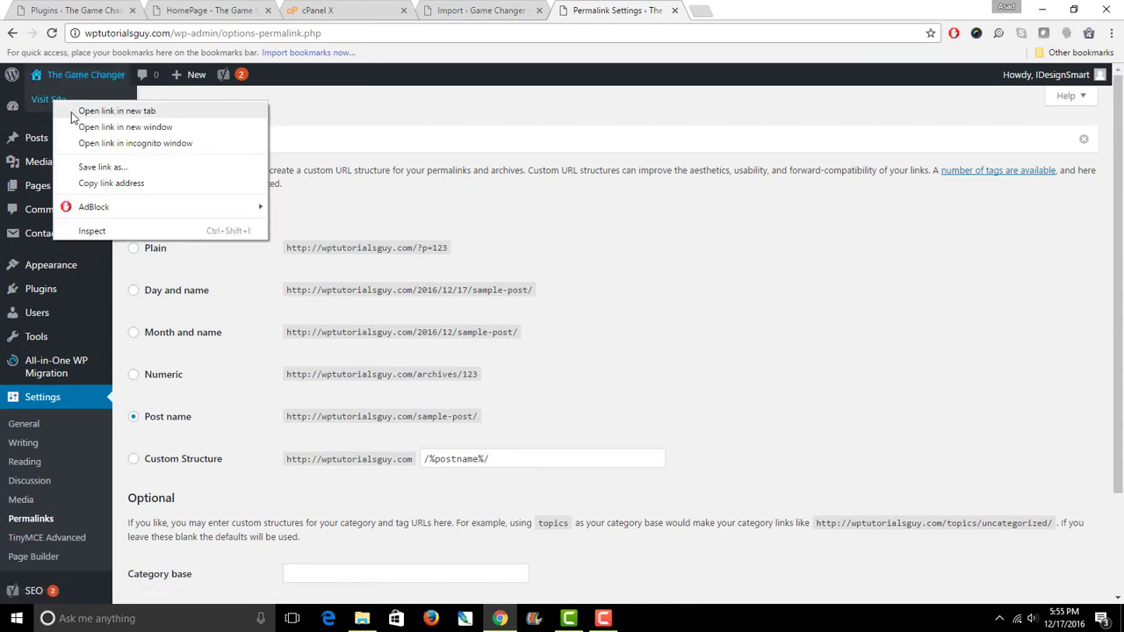
{"action": "left_click", "coordinate": [74, 111]}
{"action": "left_click", "coordinate": [760, 13]}
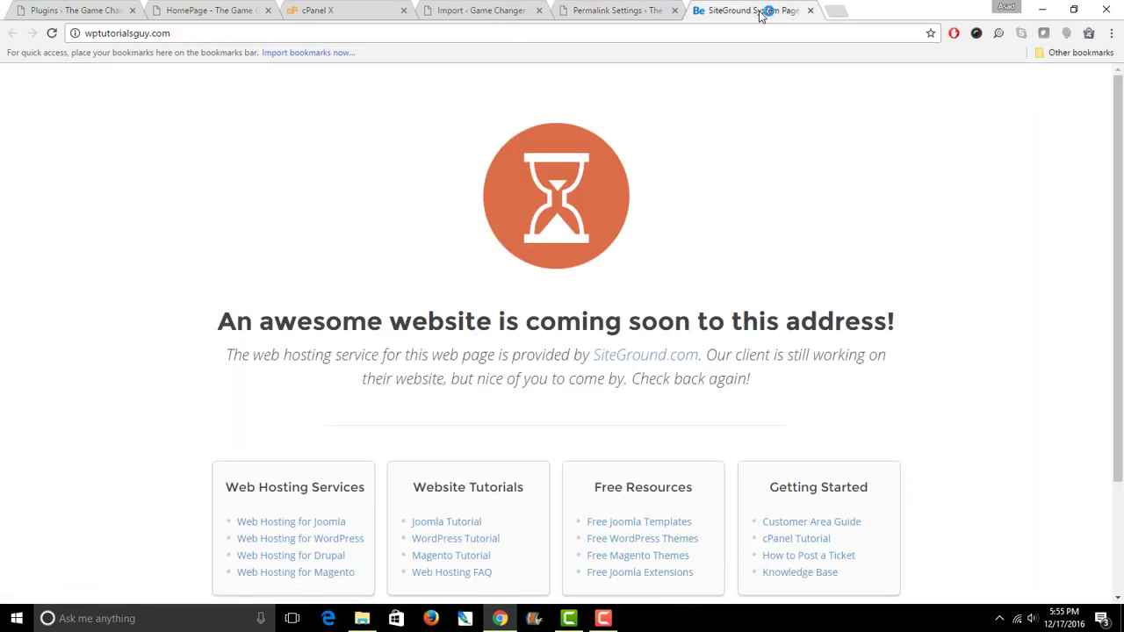
{"action": "left_click", "coordinate": [311, 32]}
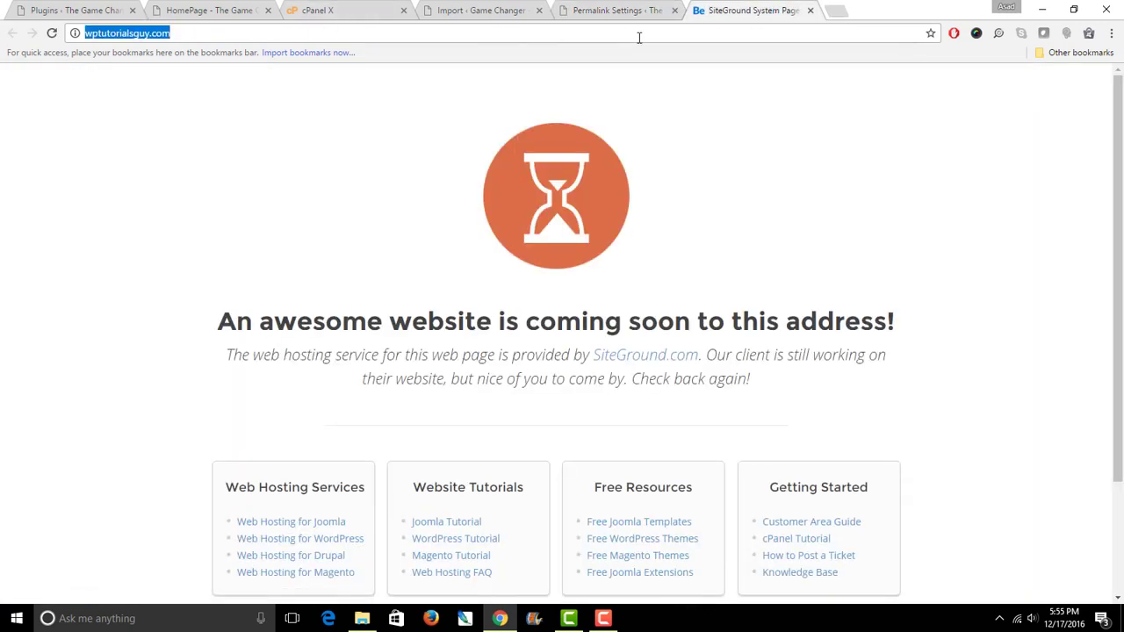
{"action": "key", "text": "Return"}
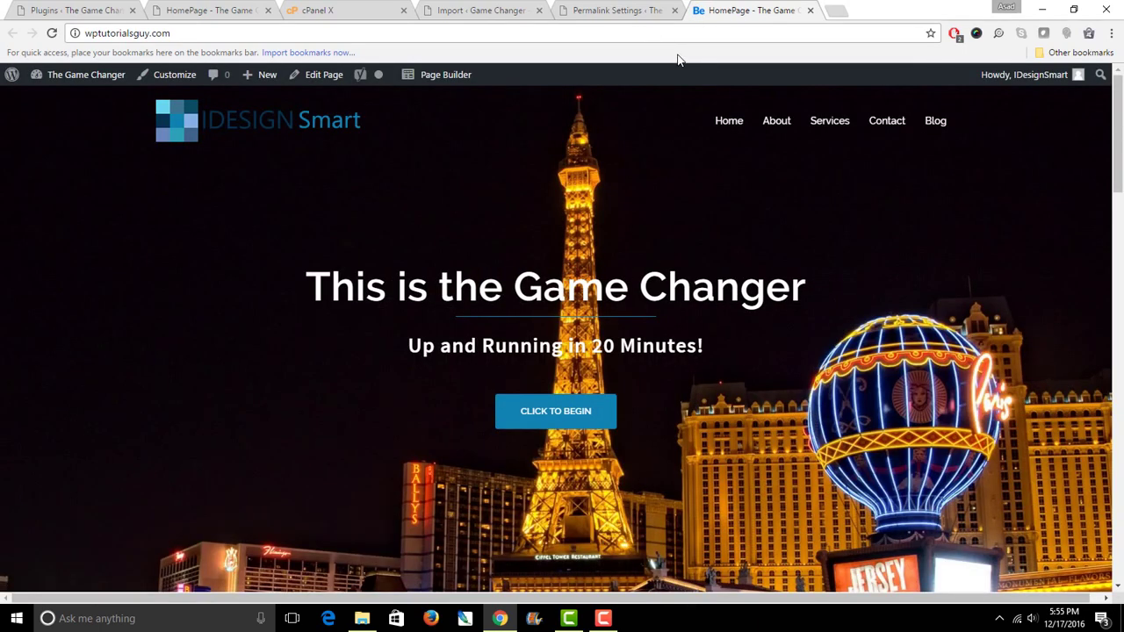
- Browse the About, Services, Contact and Blog pages, then return to the homepage
{"action": "scroll", "coordinate": [922, 288], "scroll_direction": "down", "scroll_amount": 3}
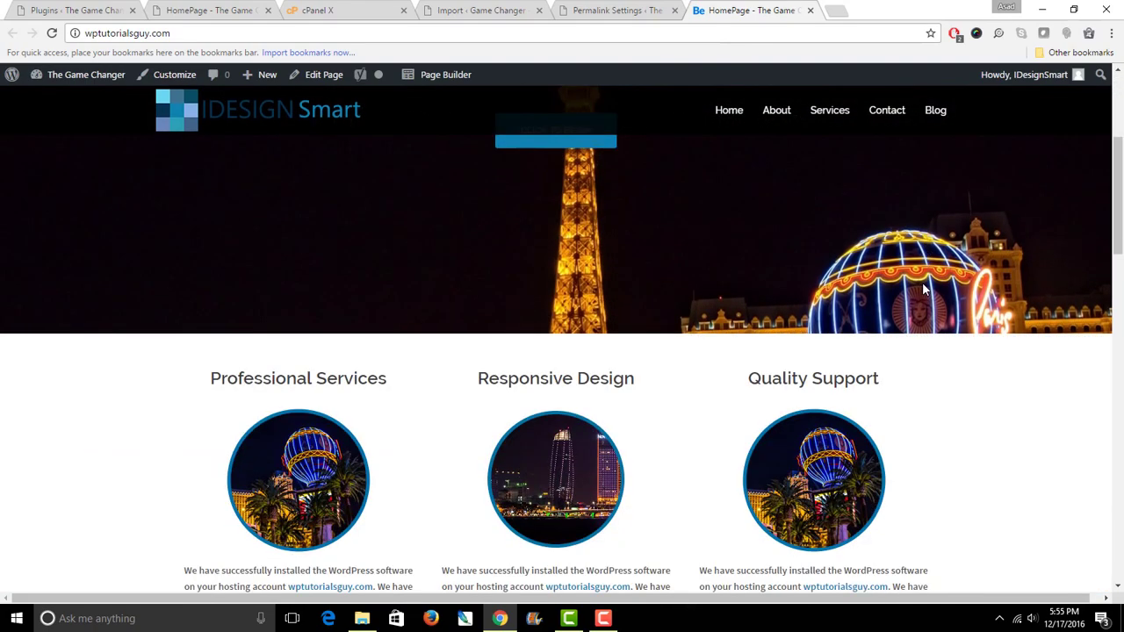
{"action": "scroll", "coordinate": [922, 288], "scroll_direction": "up", "scroll_amount": 3}
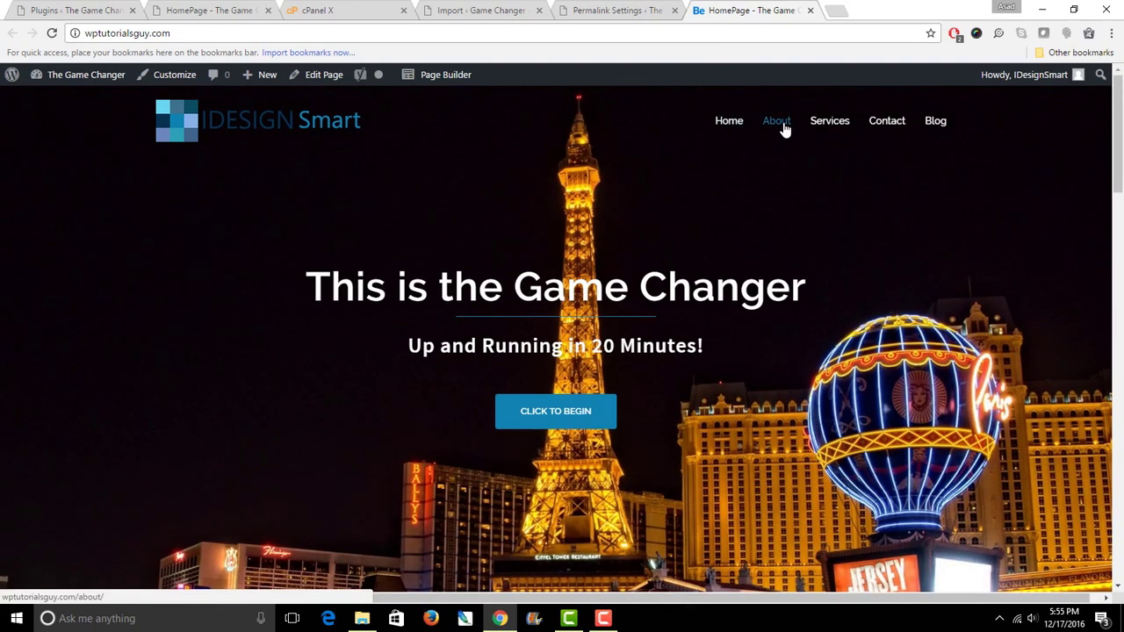
{"action": "left_click", "coordinate": [782, 125]}
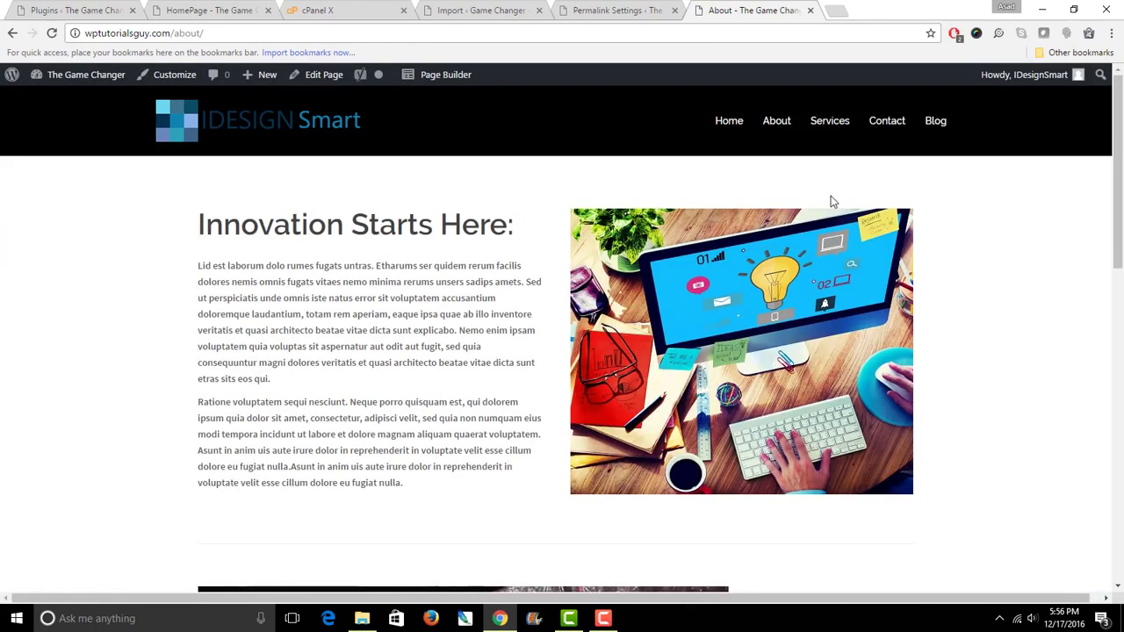
{"action": "scroll", "coordinate": [832, 202], "scroll_direction": "down", "scroll_amount": 3}
{"action": "scroll", "coordinate": [832, 202], "scroll_direction": "up", "scroll_amount": 3}
{"action": "left_click", "coordinate": [831, 127]}
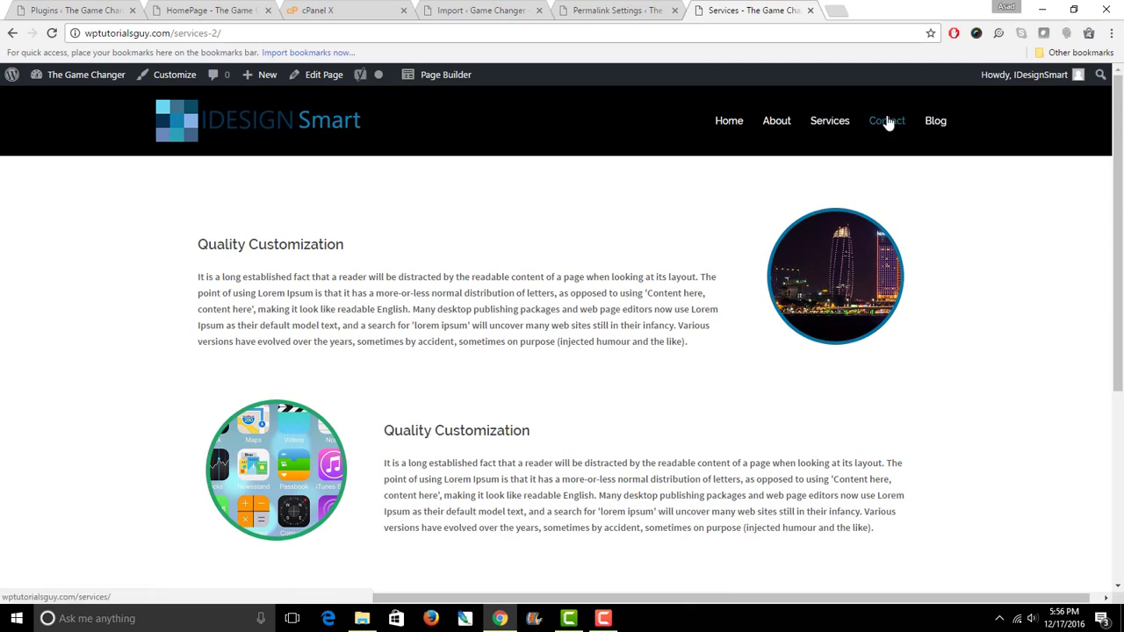
{"action": "left_click", "coordinate": [887, 122]}
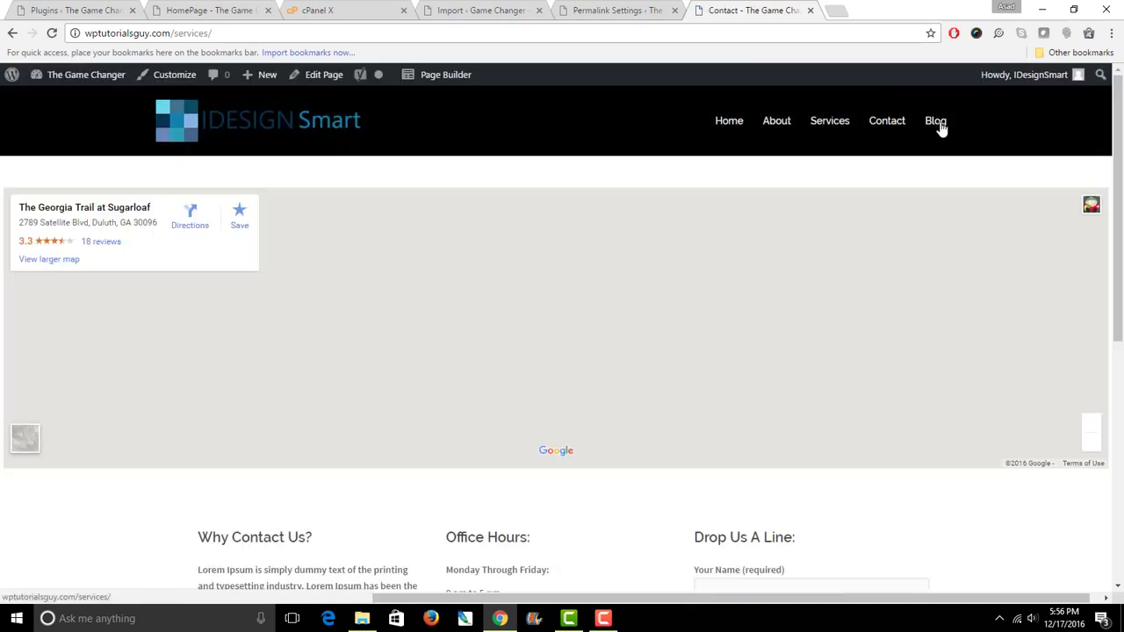
{"action": "left_click", "coordinate": [938, 124]}
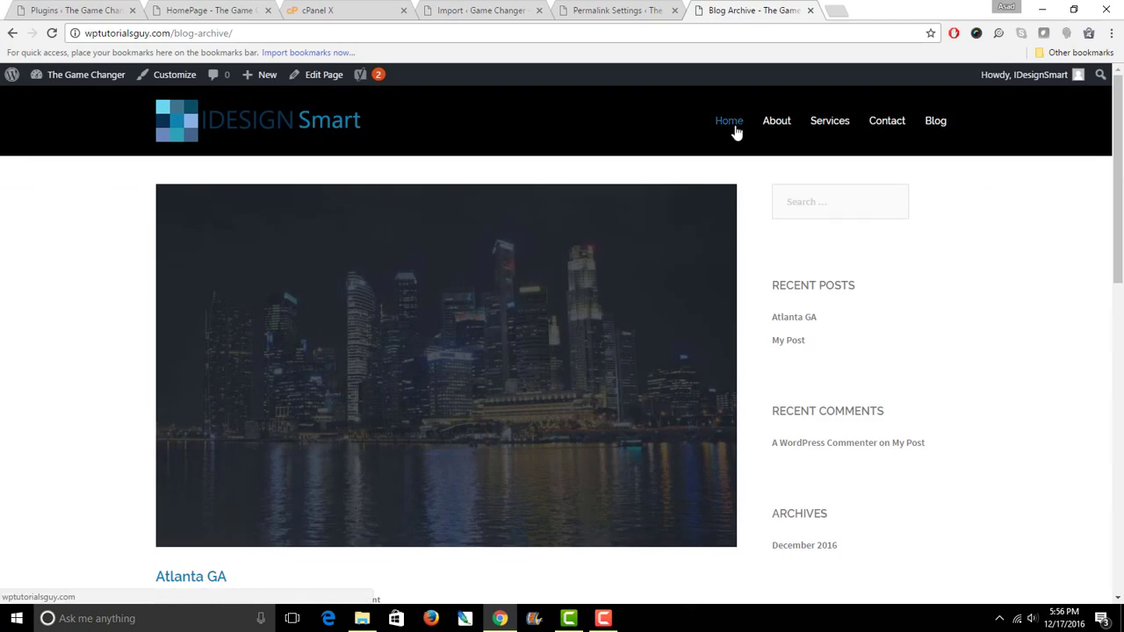
{"action": "left_click", "coordinate": [734, 128]}
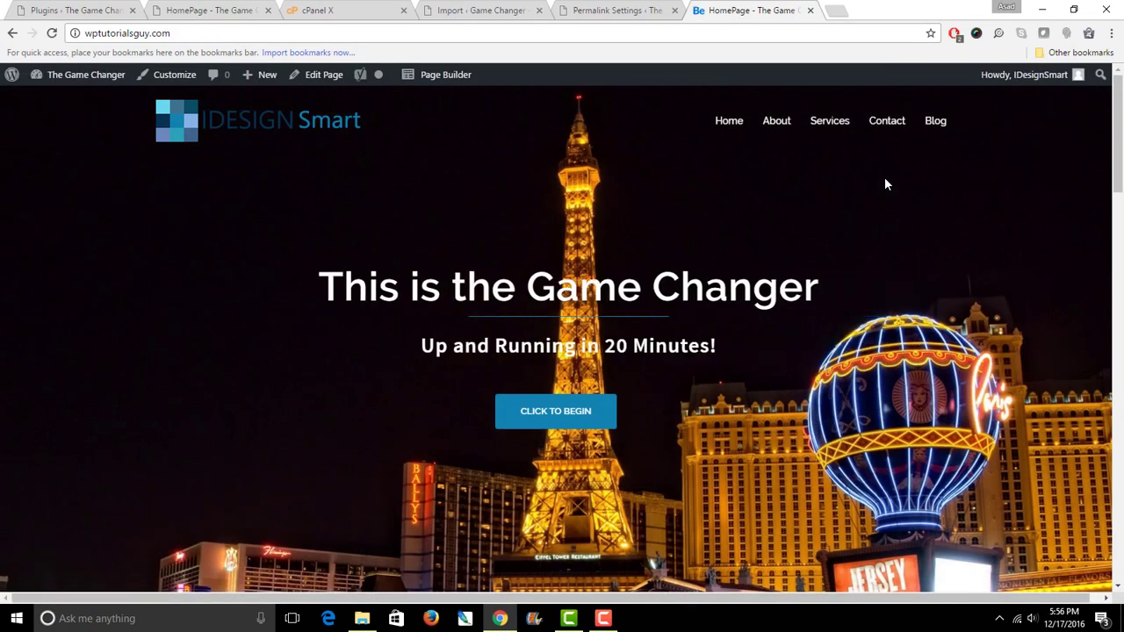
- Scroll through the homepage sections and launch Page Builder from the admin bar
{"action": "scroll", "coordinate": [884, 184], "scroll_direction": "down", "scroll_amount": 5}
{"action": "scroll", "coordinate": [885, 183], "scroll_direction": "down", "scroll_amount": 8}
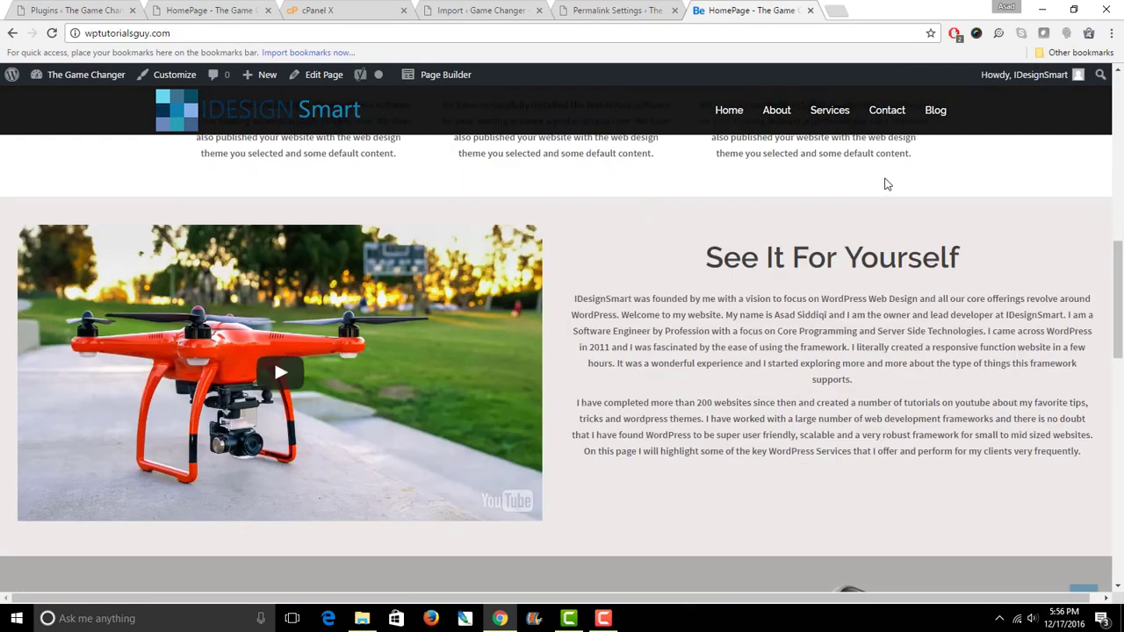
{"action": "scroll", "coordinate": [885, 183], "scroll_direction": "down", "scroll_amount": 7}
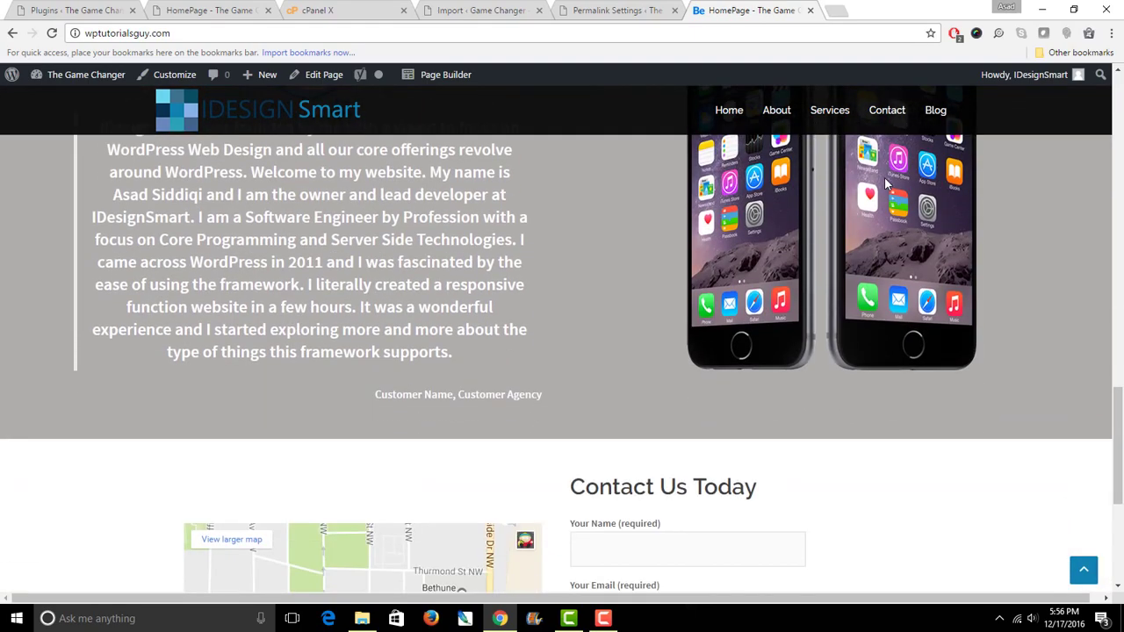
{"action": "scroll", "coordinate": [885, 183], "scroll_direction": "up", "scroll_amount": 3}
{"action": "scroll", "coordinate": [576, 225], "scroll_direction": "up", "scroll_amount": 4}
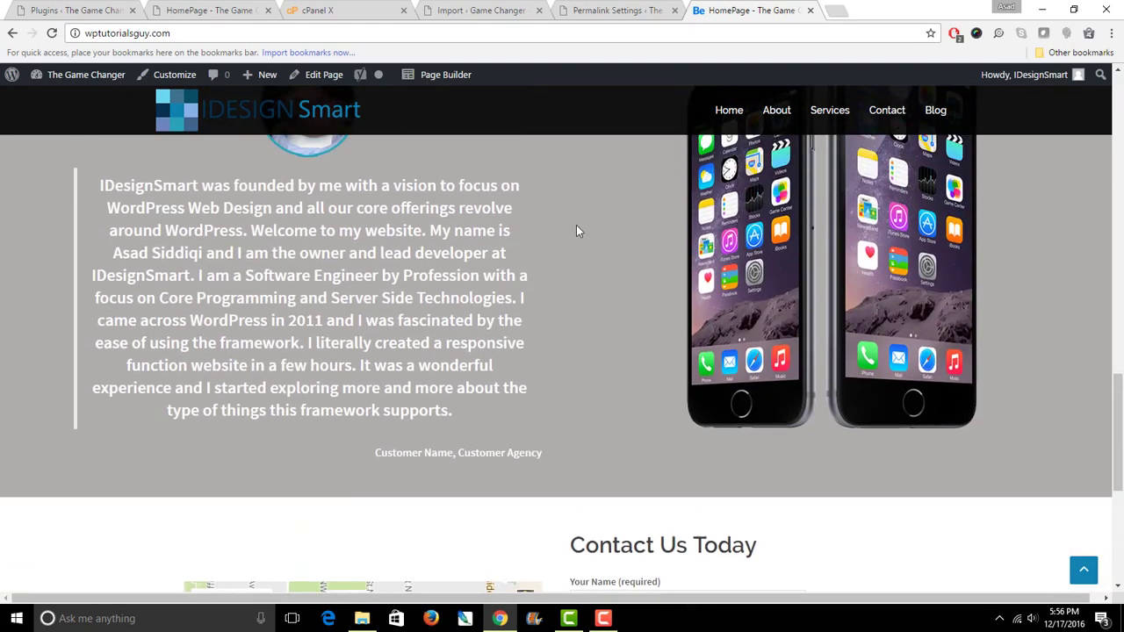
{"action": "scroll", "coordinate": [576, 225], "scroll_direction": "down", "scroll_amount": 2}
{"action": "scroll", "coordinate": [576, 225], "scroll_direction": "up", "scroll_amount": 2}
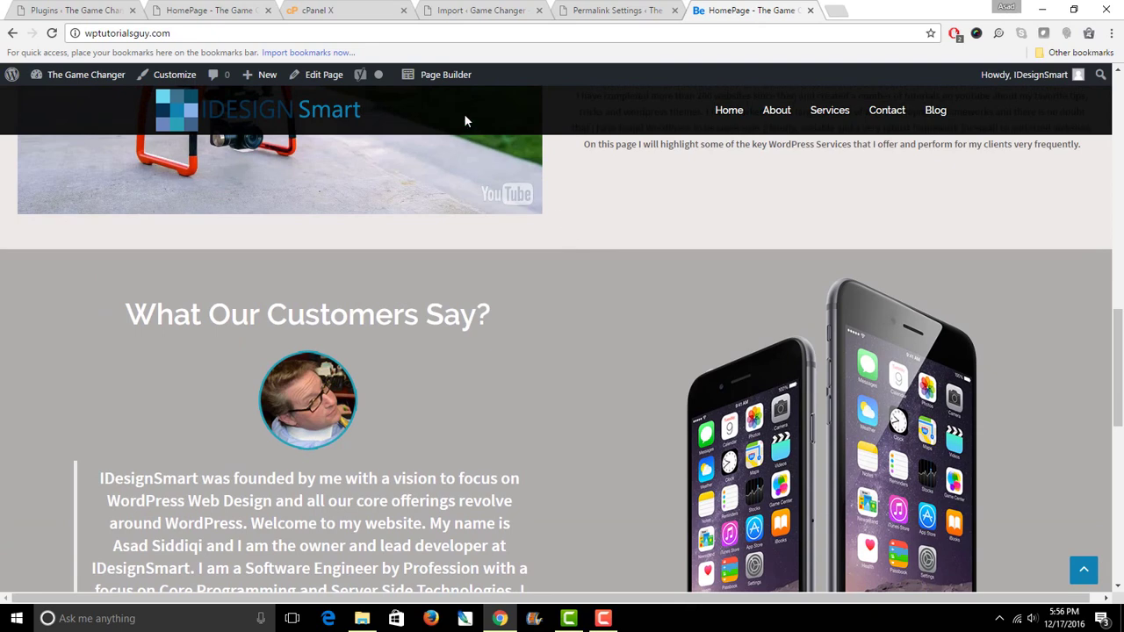
{"action": "left_click", "coordinate": [454, 82]}
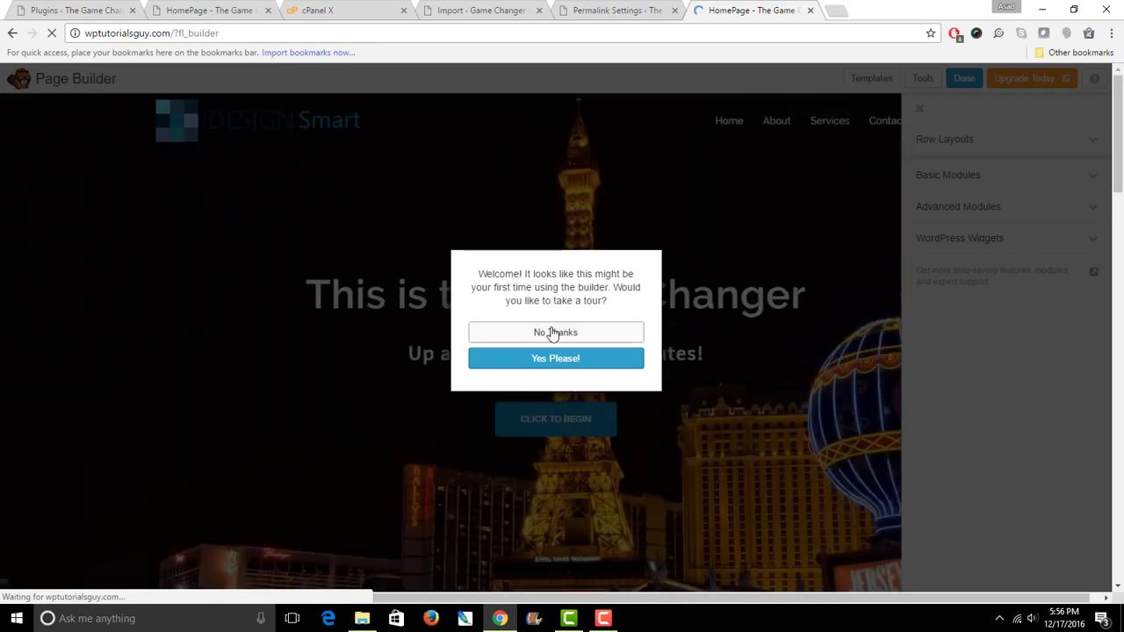
- Decline the builder tour and bring up the What Our Customers Say? row settings
{"action": "left_click", "coordinate": [522, 328]}
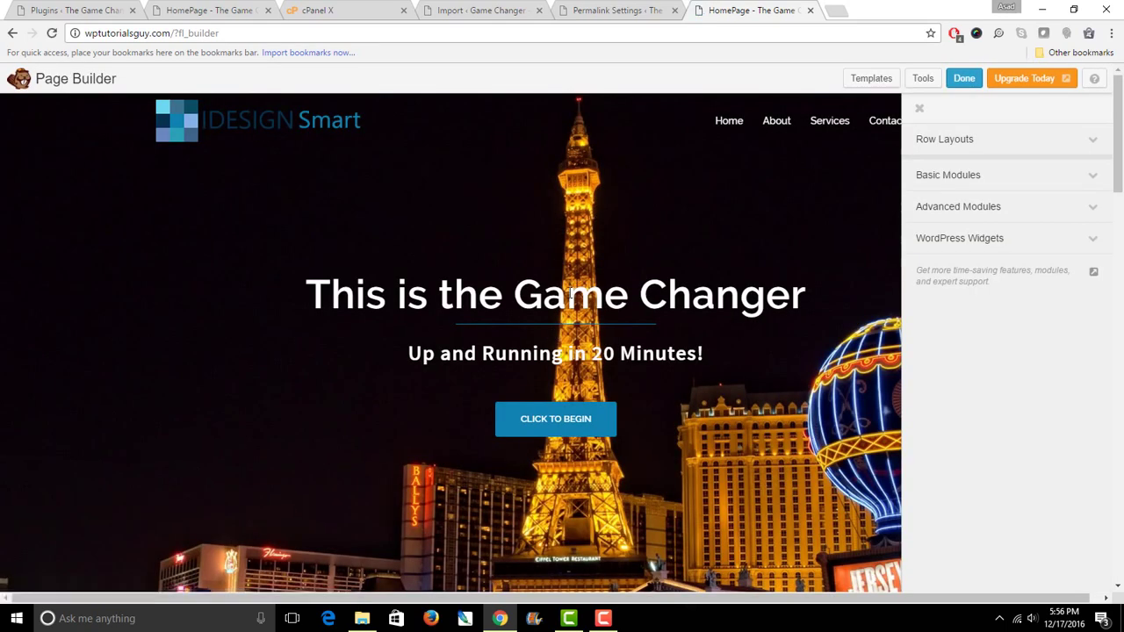
{"action": "scroll", "coordinate": [590, 301], "scroll_direction": "down", "scroll_amount": 8}
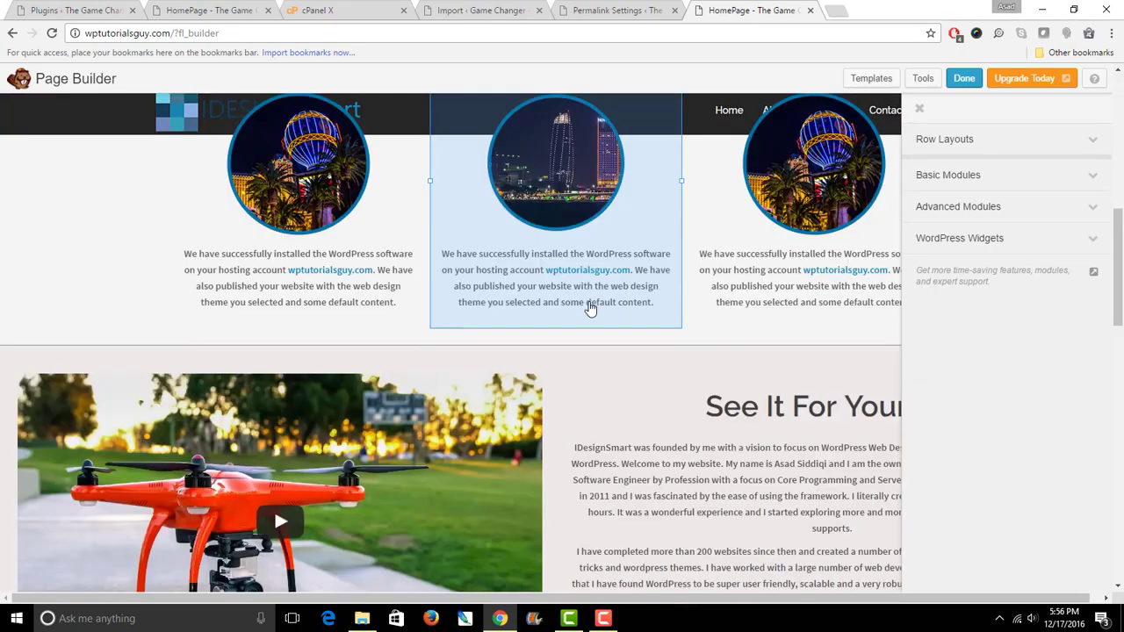
{"action": "scroll", "coordinate": [309, 313], "scroll_direction": "down", "scroll_amount": 4}
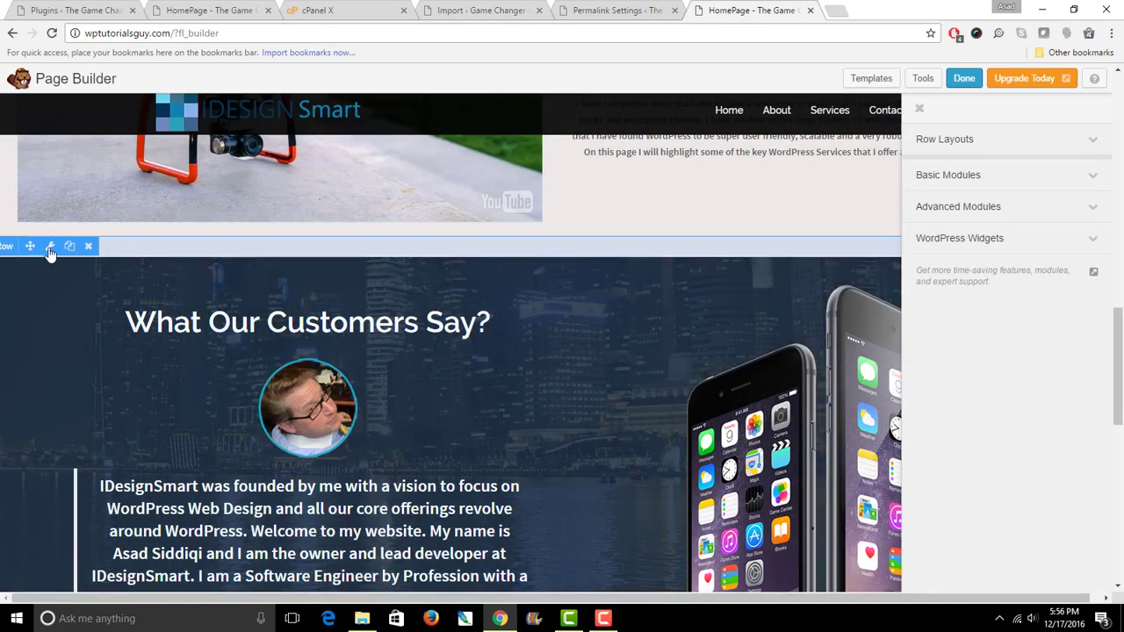
{"action": "left_click", "coordinate": [50, 247]}
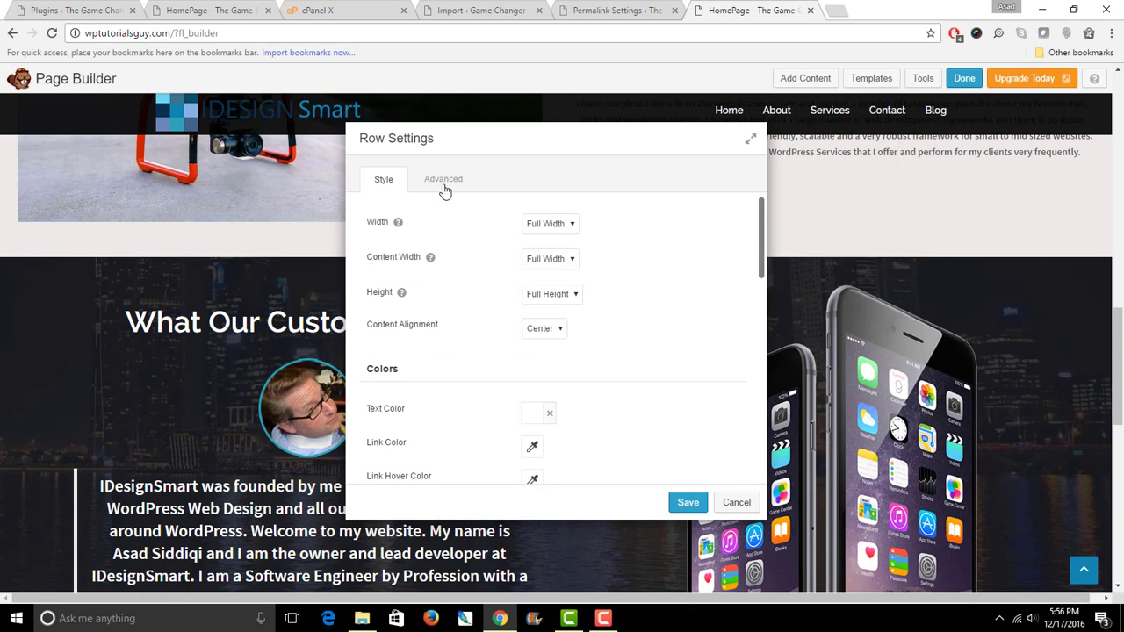
{"action": "scroll", "coordinate": [689, 355], "scroll_direction": "down", "scroll_amount": 4}
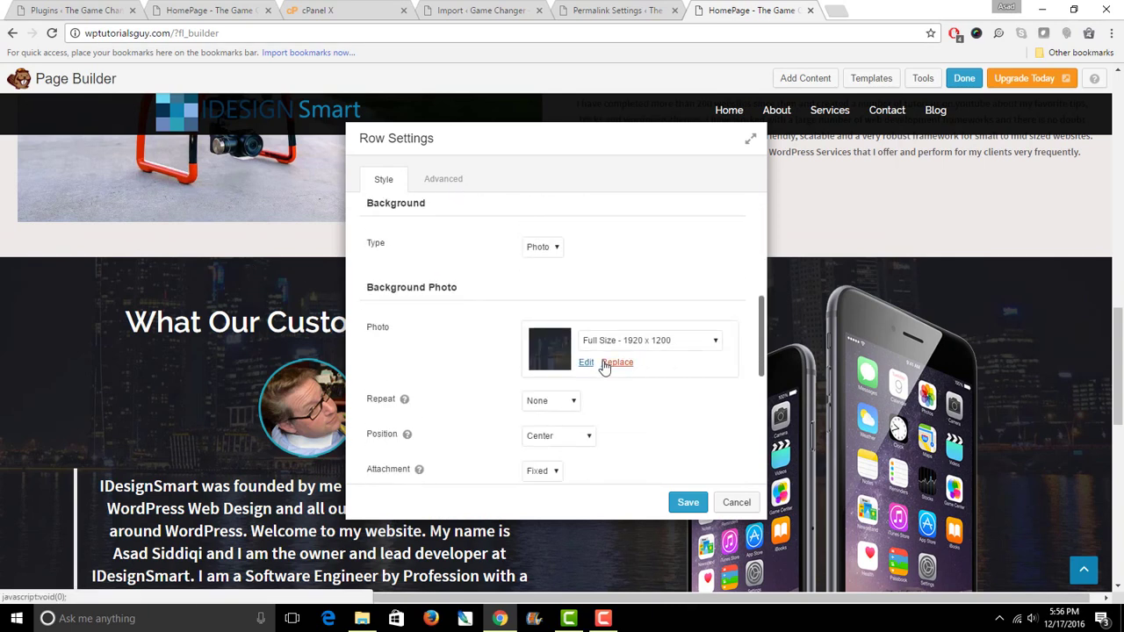
- Replace the row background with Parallax-Background-Dark-07.jpg from the Media Library and publish
{"action": "left_click", "coordinate": [612, 367]}
{"action": "left_click", "coordinate": [556, 342]}
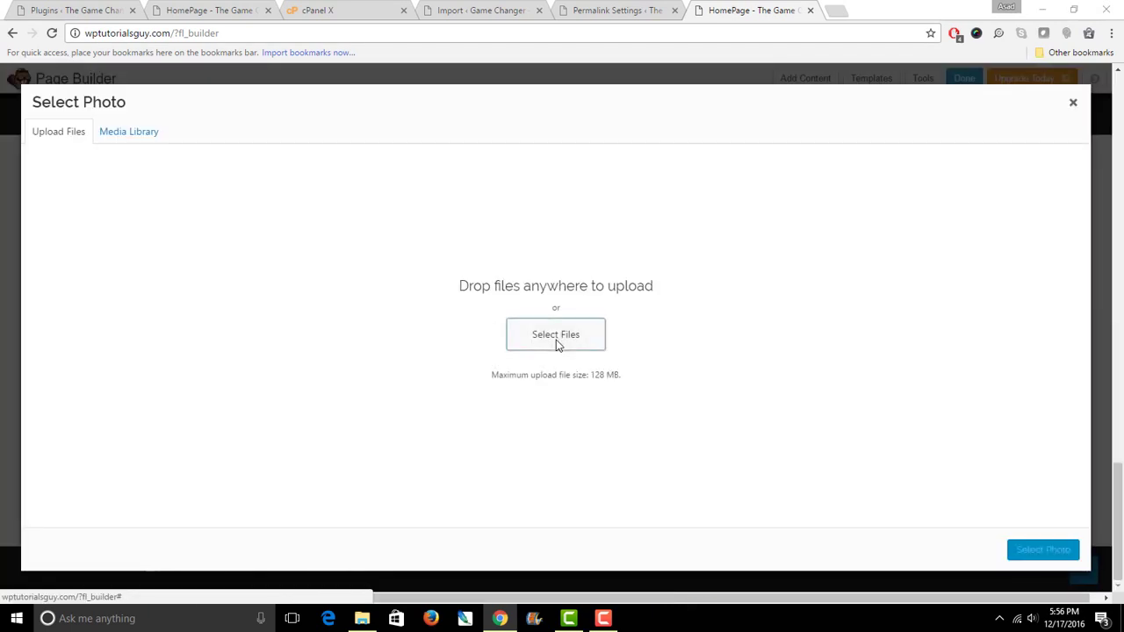
{"action": "left_click", "coordinate": [828, 514]}
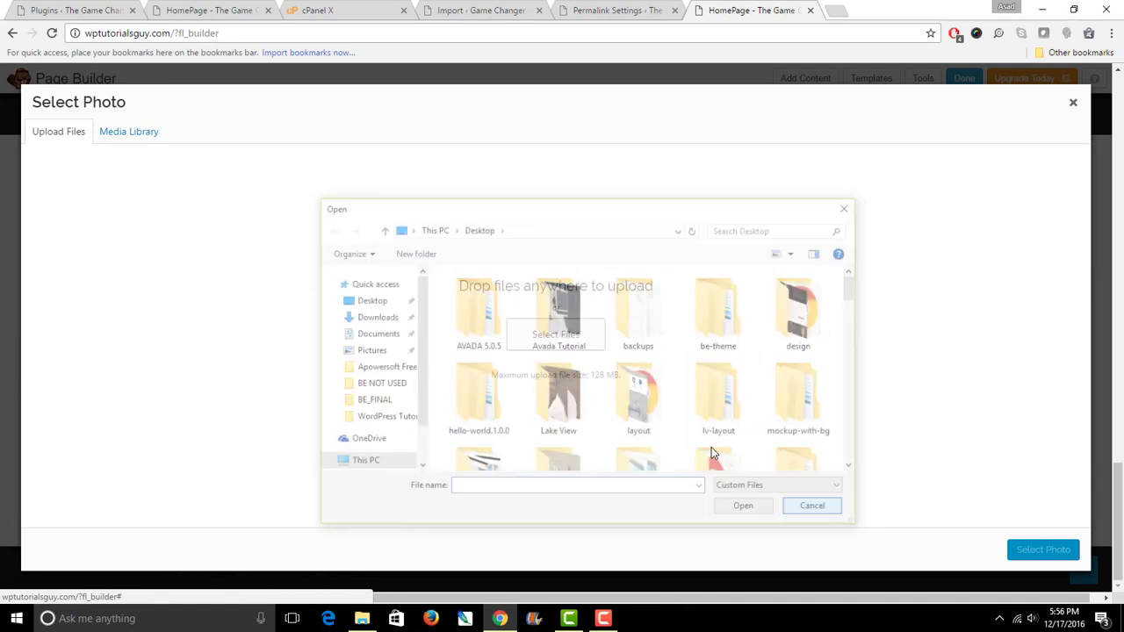
{"action": "left_click", "coordinate": [150, 139]}
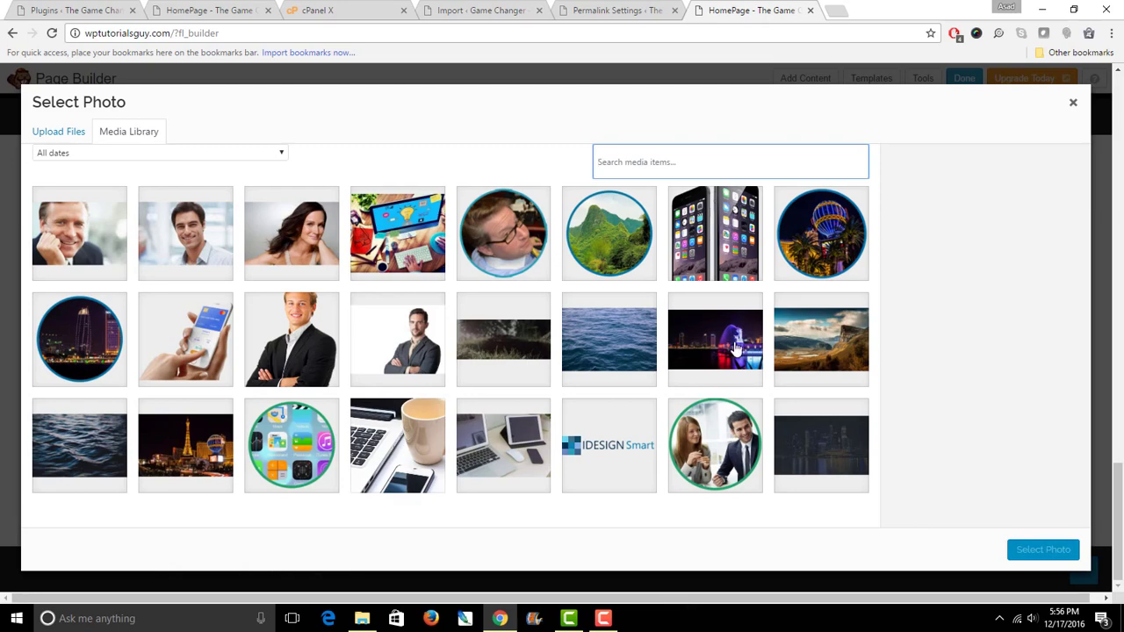
{"action": "left_click", "coordinate": [815, 442]}
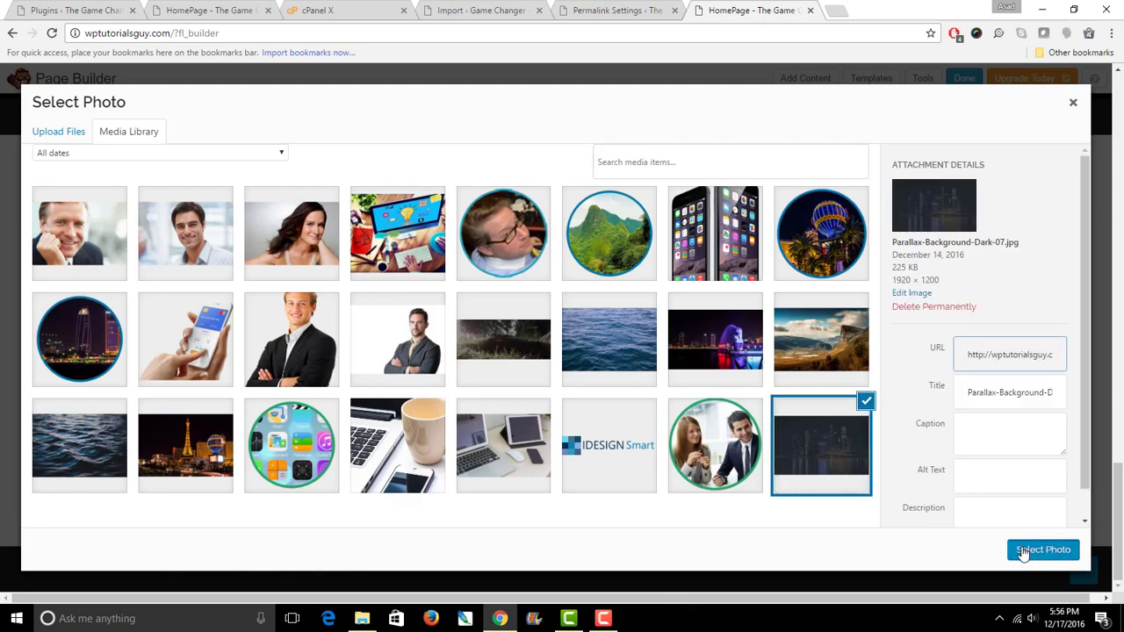
{"action": "left_click", "coordinate": [1023, 550]}
{"action": "left_click", "coordinate": [688, 502]}
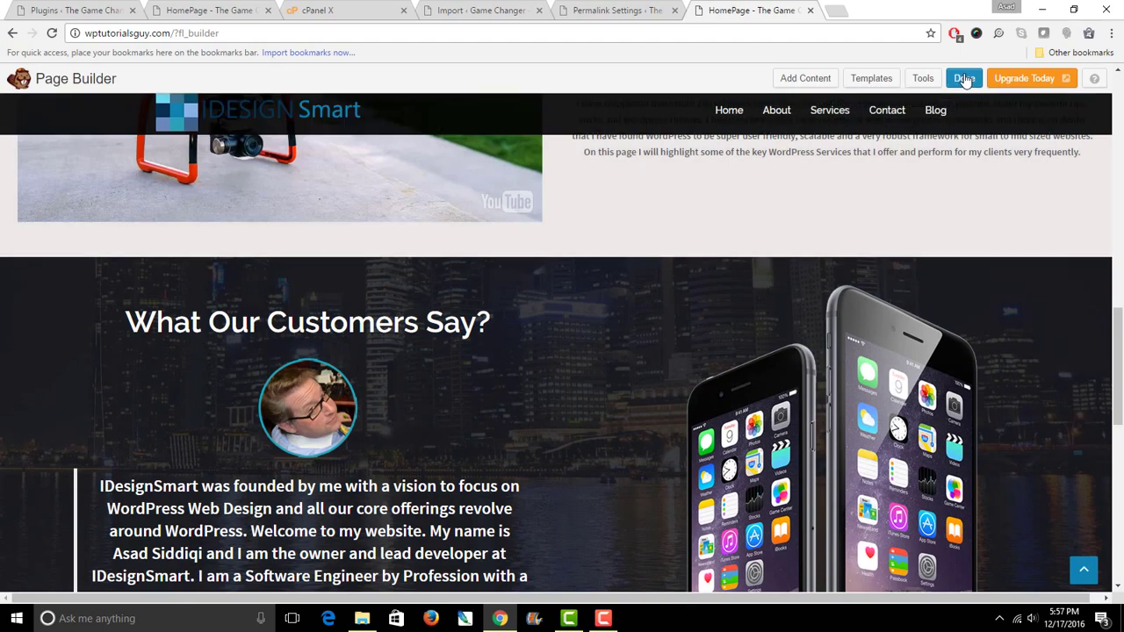
{"action": "left_click", "coordinate": [964, 79]}
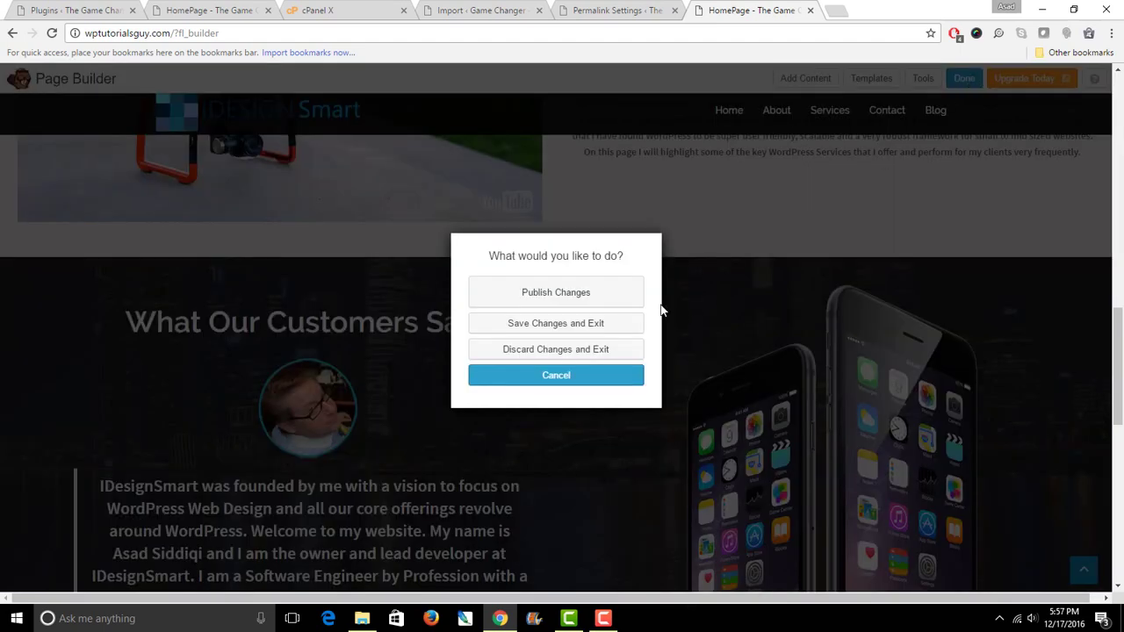
{"action": "left_click", "coordinate": [585, 294]}
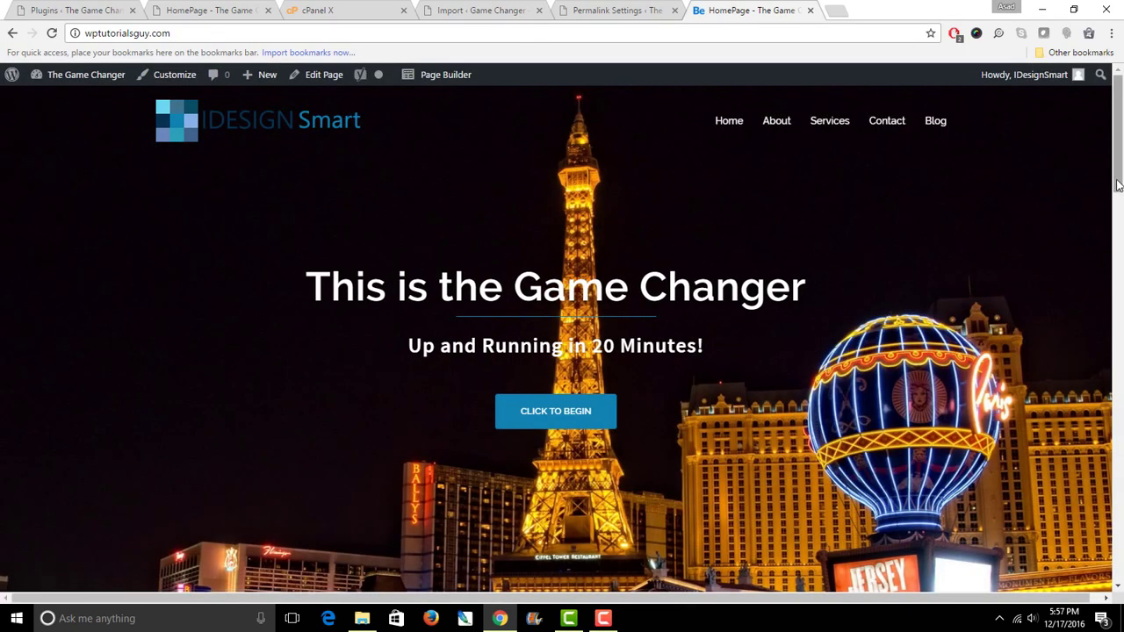
{"action": "left_click_drag", "start_coordinate": [1117, 184], "coordinate": [1120, 562]}
{"action": "left_click", "coordinate": [1122, 272]}
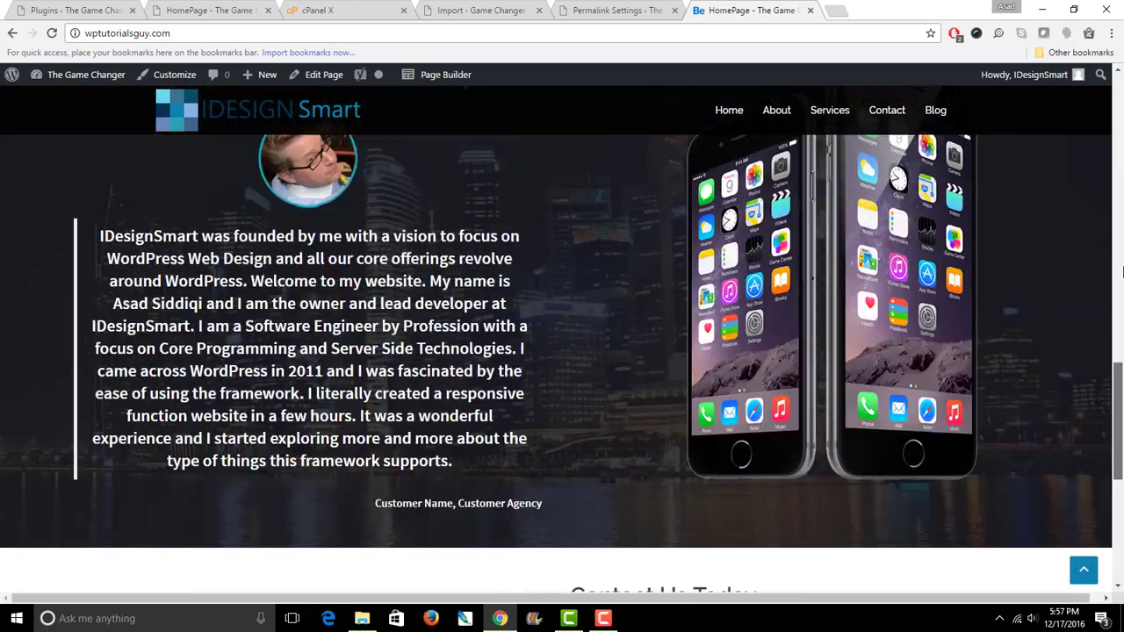
{"action": "left_click_drag", "start_coordinate": [1123, 272], "coordinate": [1123, 124]}
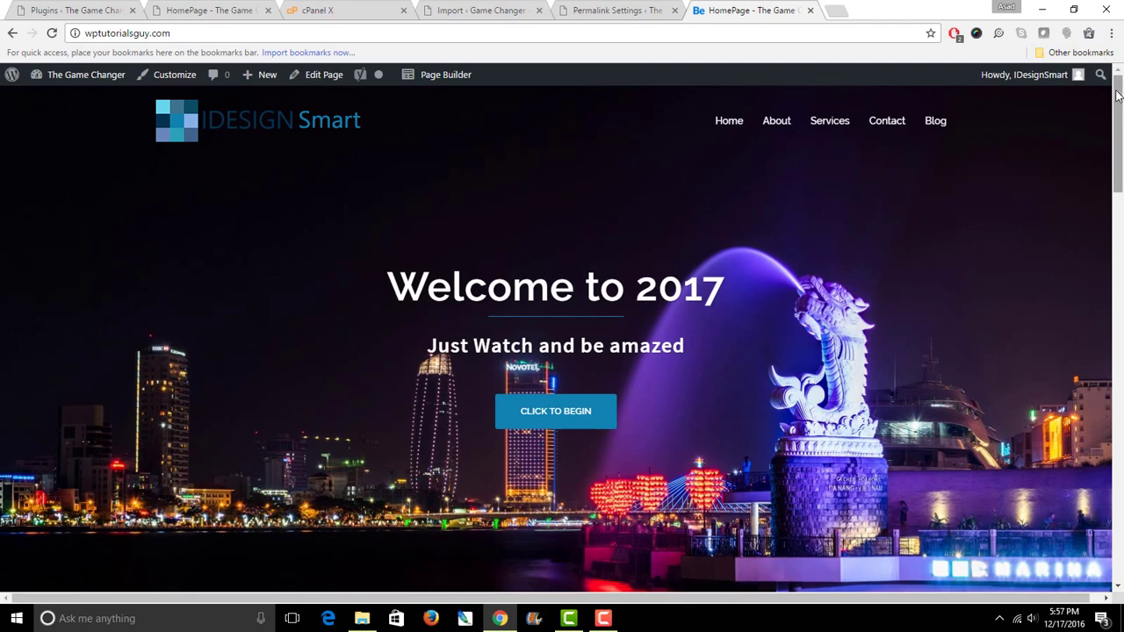
{"action": "left_click_drag", "start_coordinate": [1118, 97], "coordinate": [1117, 48]}
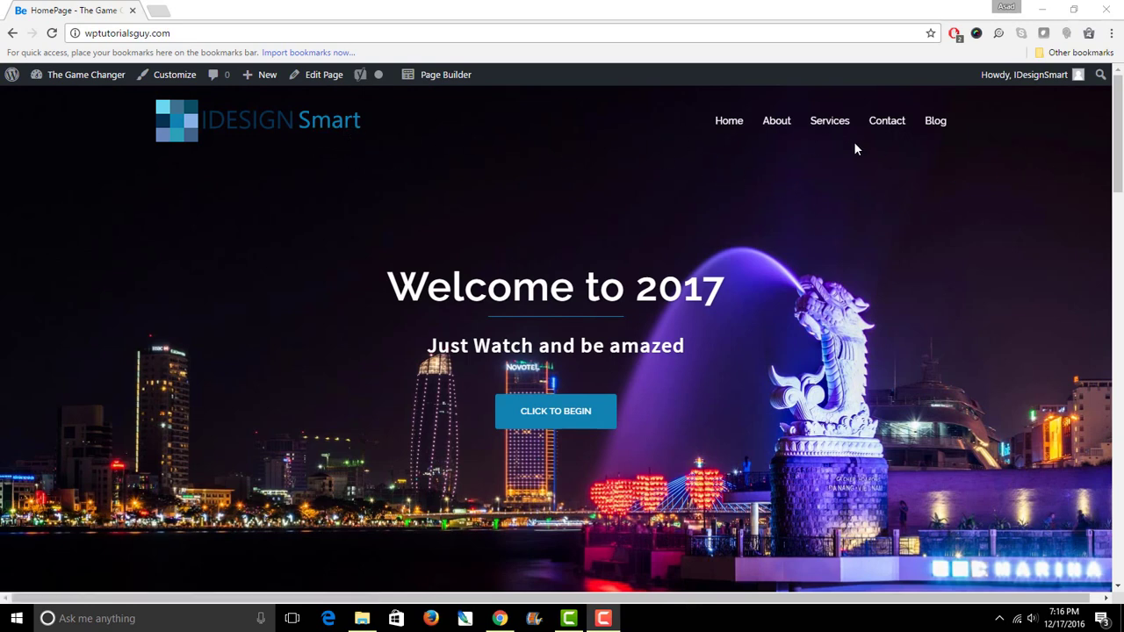
{"action": "left_click", "coordinate": [1118, 243]}
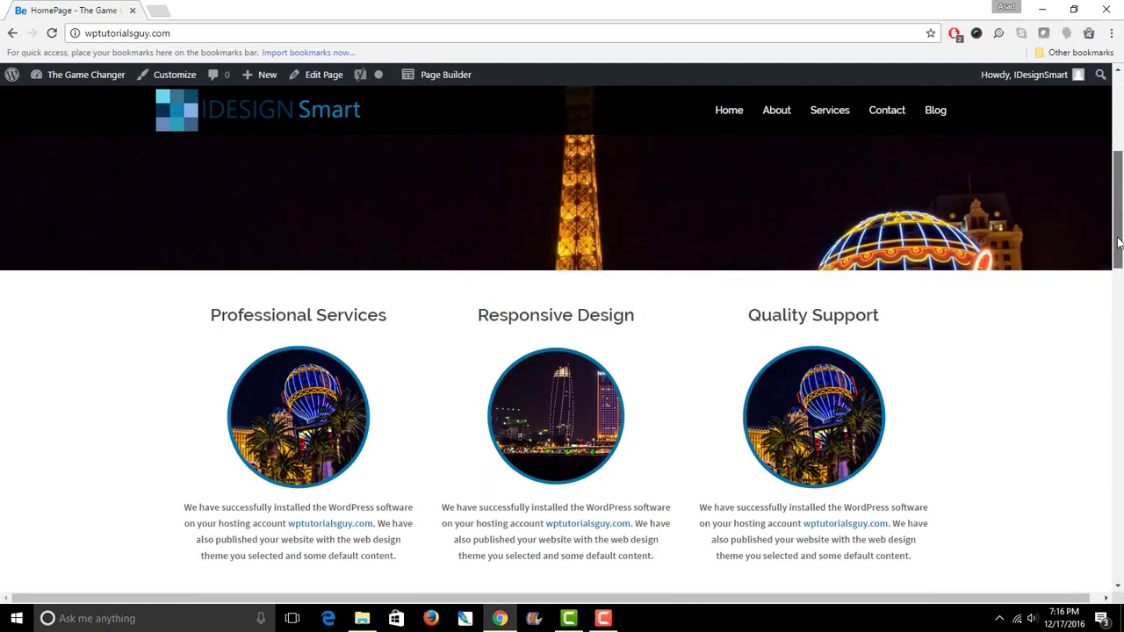
{"action": "left_click_drag", "start_coordinate": [1118, 243], "coordinate": [1121, 154]}
{"action": "left_click_drag", "start_coordinate": [1121, 220], "coordinate": [1083, 538]}
{"action": "left_click", "coordinate": [1084, 569]}
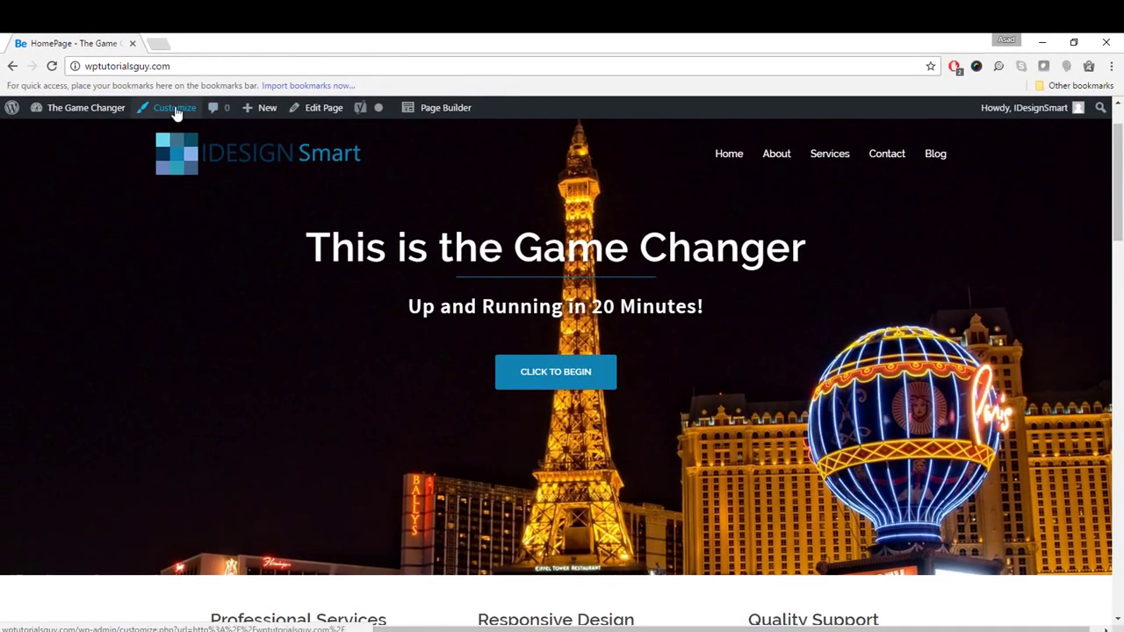
- In the Customizer, review the site title, tagline and logo, leaving the IDESIGN Smart logo unchanged
{"action": "left_click", "coordinate": [175, 109]}
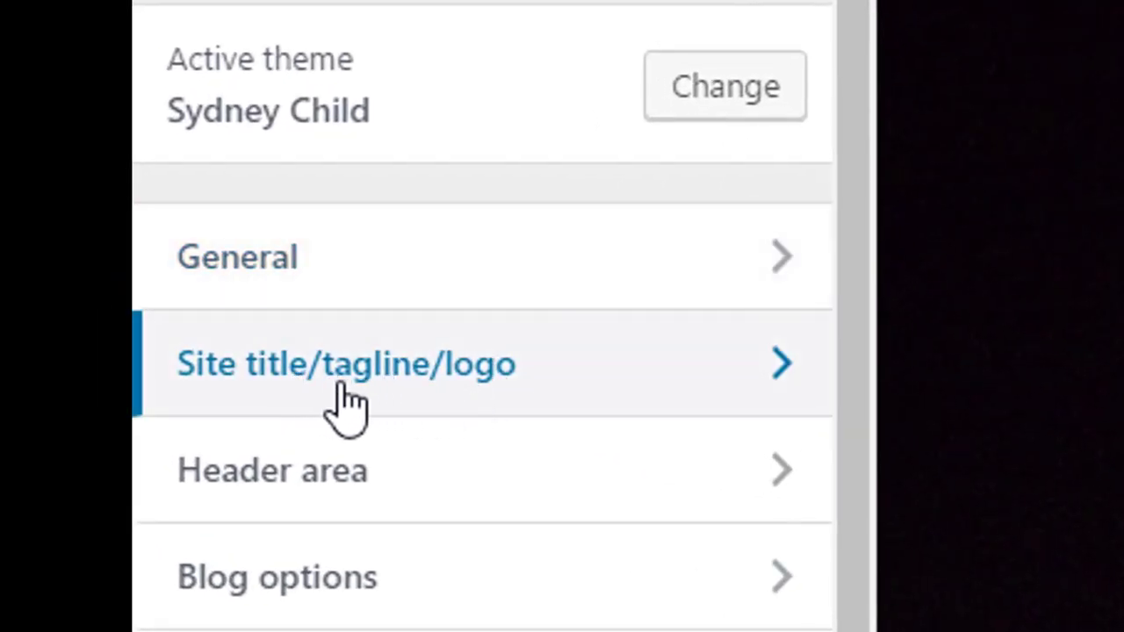
{"action": "left_click", "coordinate": [441, 378]}
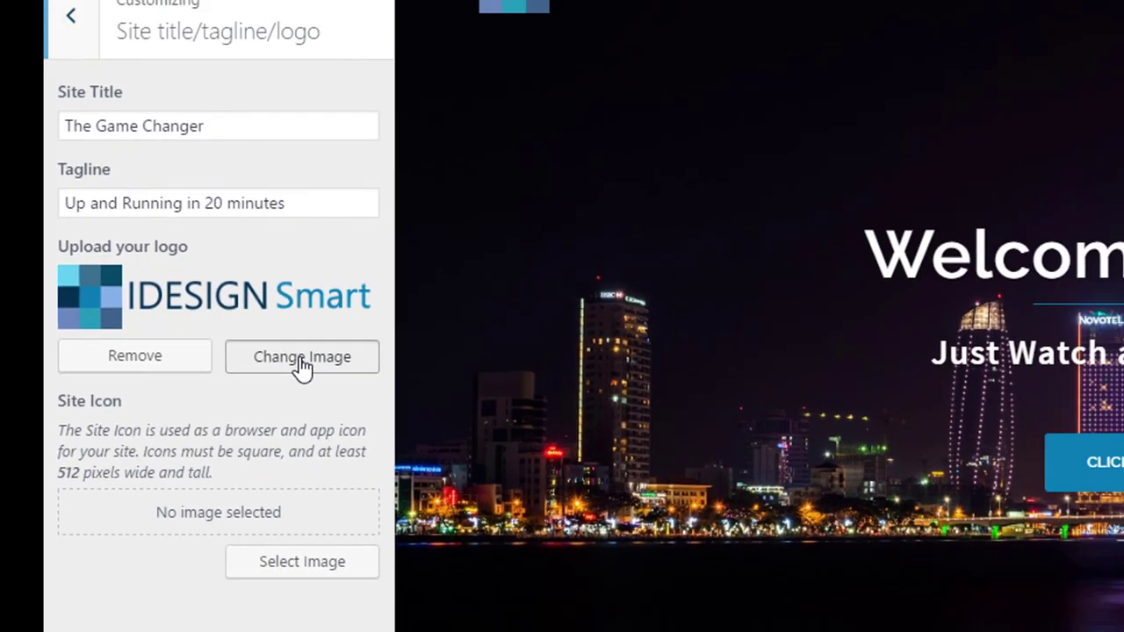
{"action": "left_click", "coordinate": [443, 397]}
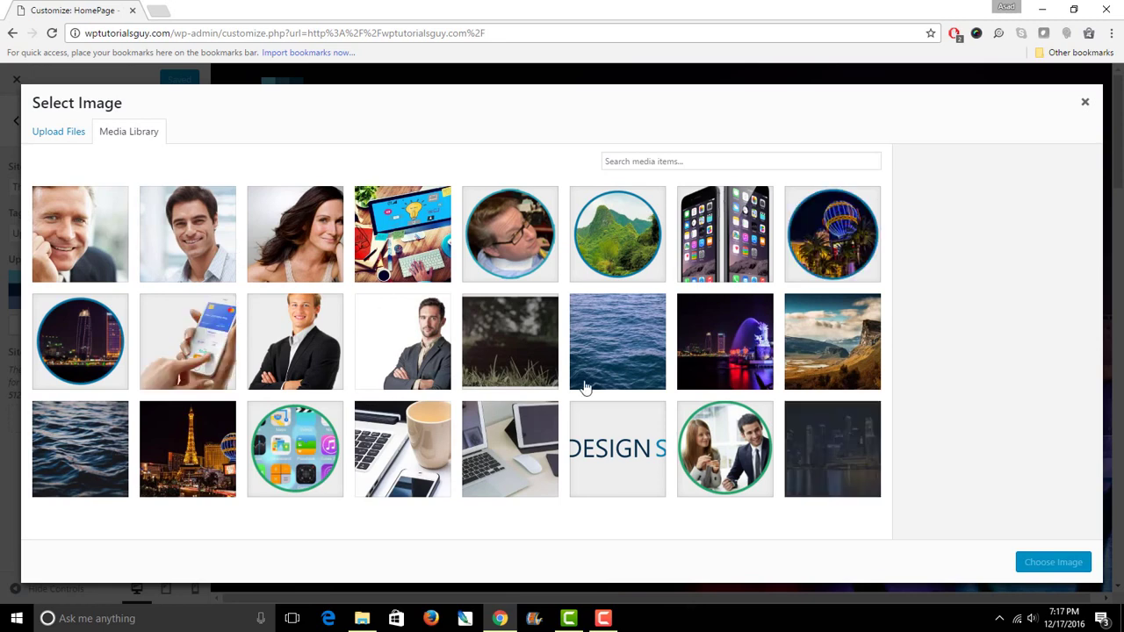
{"action": "left_click", "coordinate": [601, 439]}
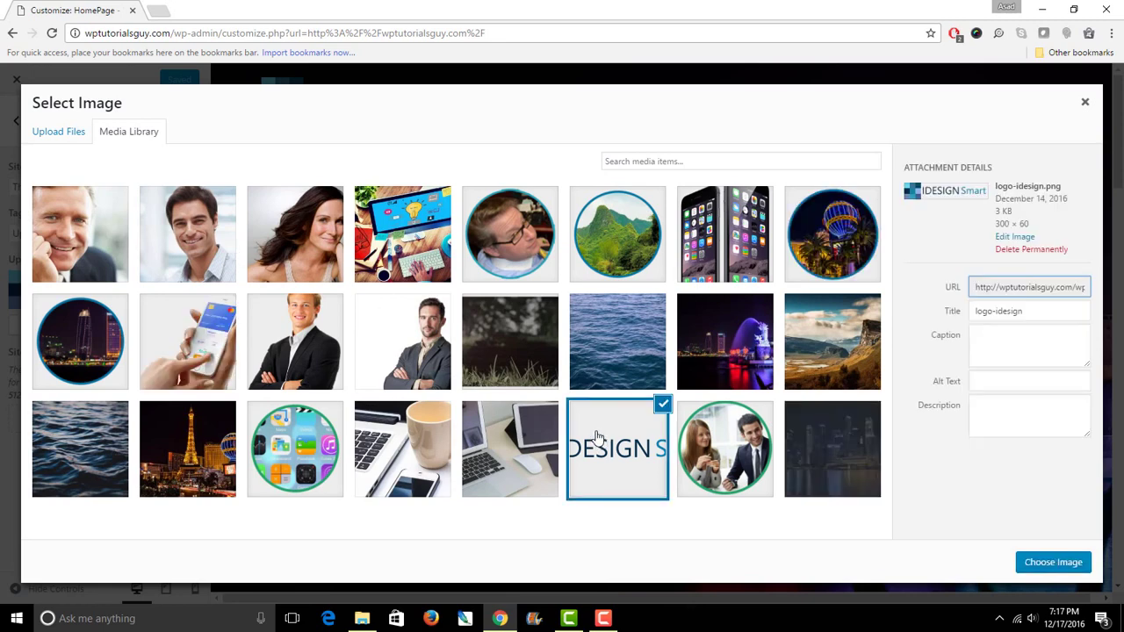
{"action": "left_click", "coordinate": [62, 136]}
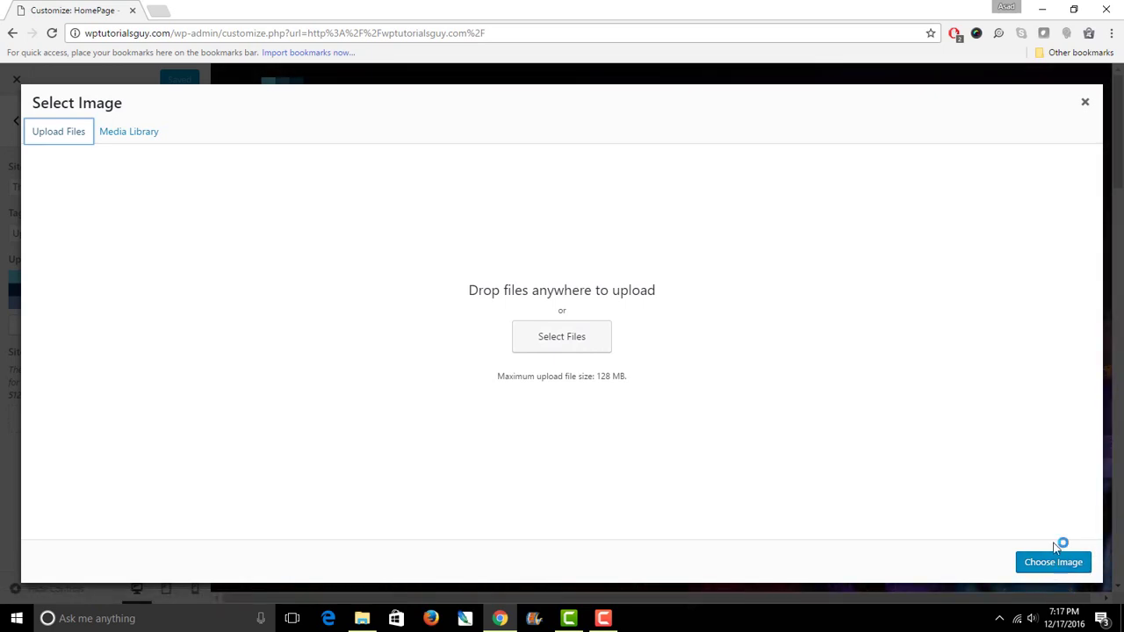
{"action": "left_click", "coordinate": [1087, 106]}
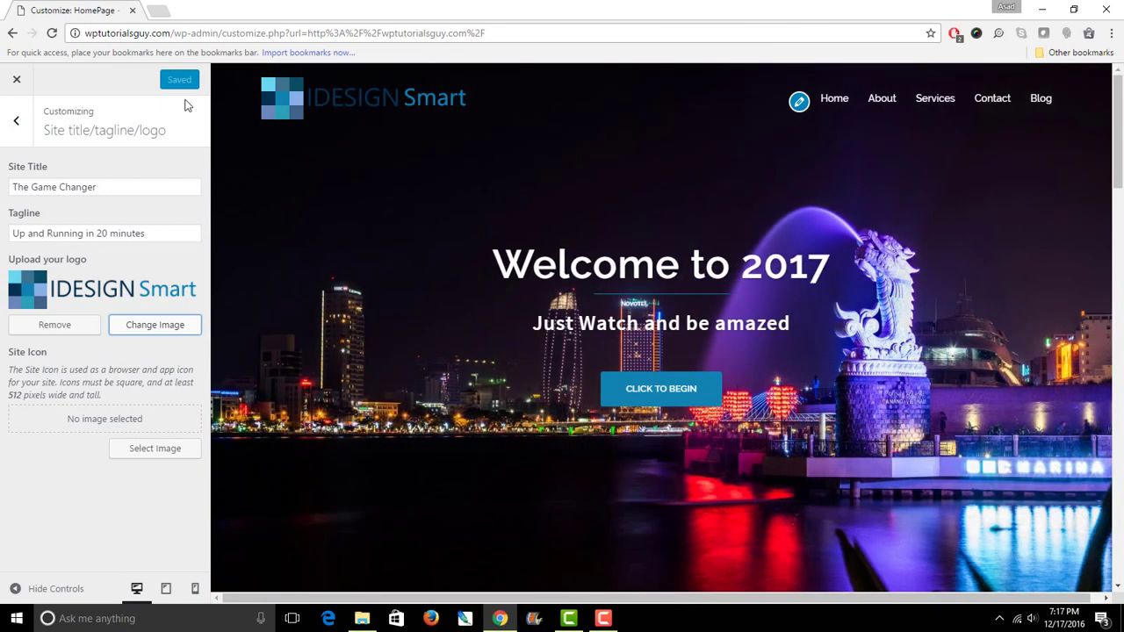
{"action": "left_click", "coordinate": [16, 120]}
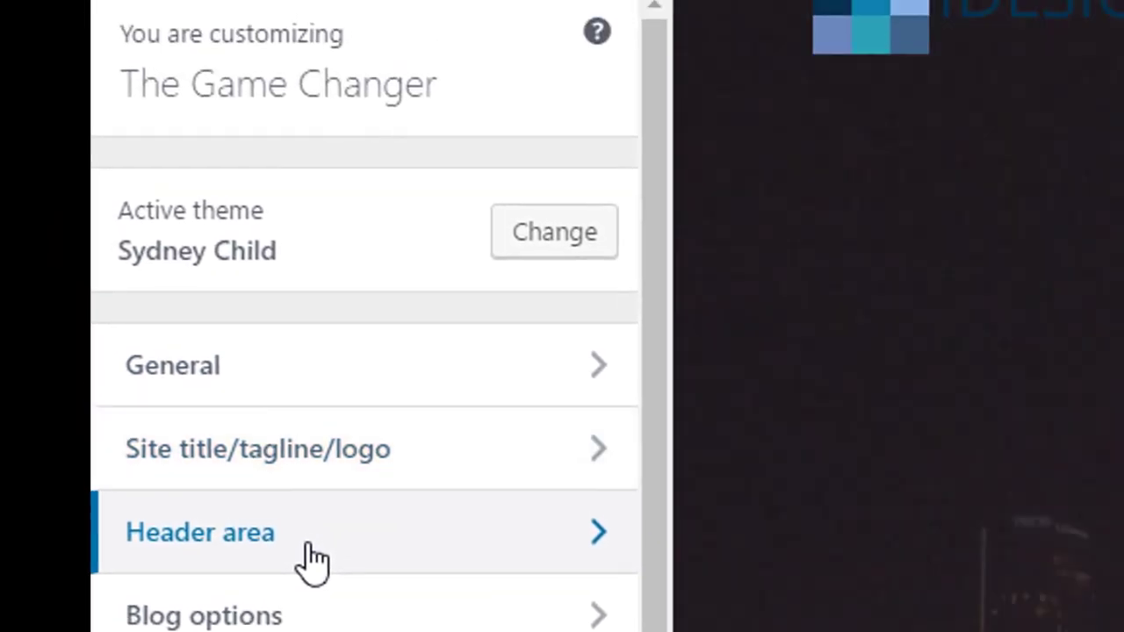
- Under Header area > Header Slider, keep Slider speed at 8000 and tick 'Stop the text slider?'
{"action": "left_click", "coordinate": [298, 351]}
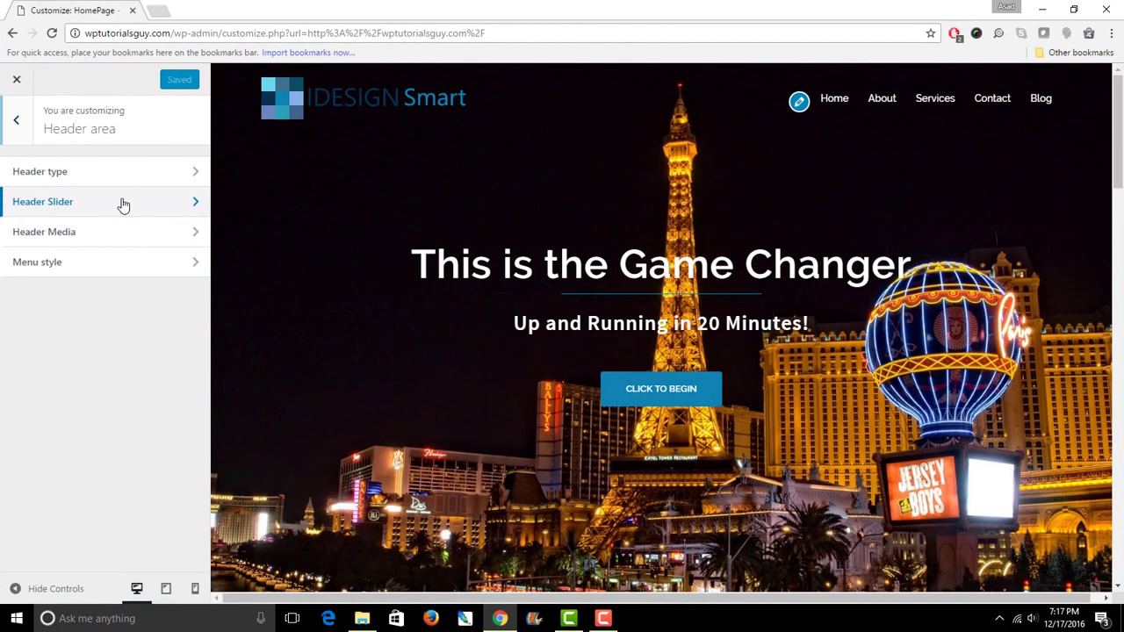
{"action": "left_click", "coordinate": [435, 292]}
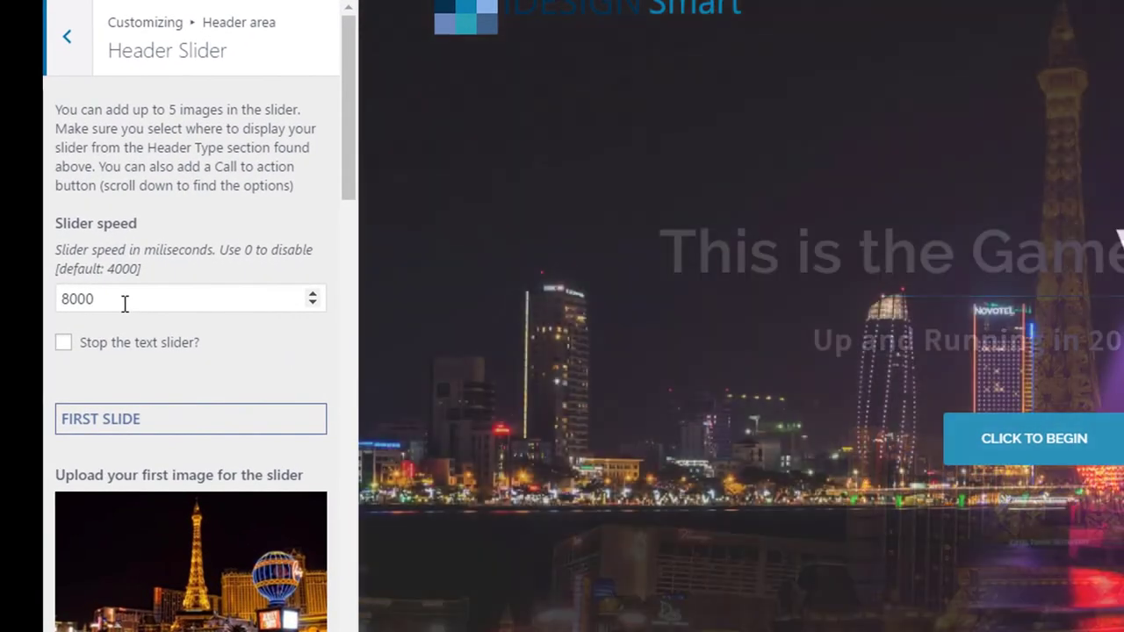
{"action": "left_click_drag", "start_coordinate": [55, 296], "coordinate": [3, 295]}
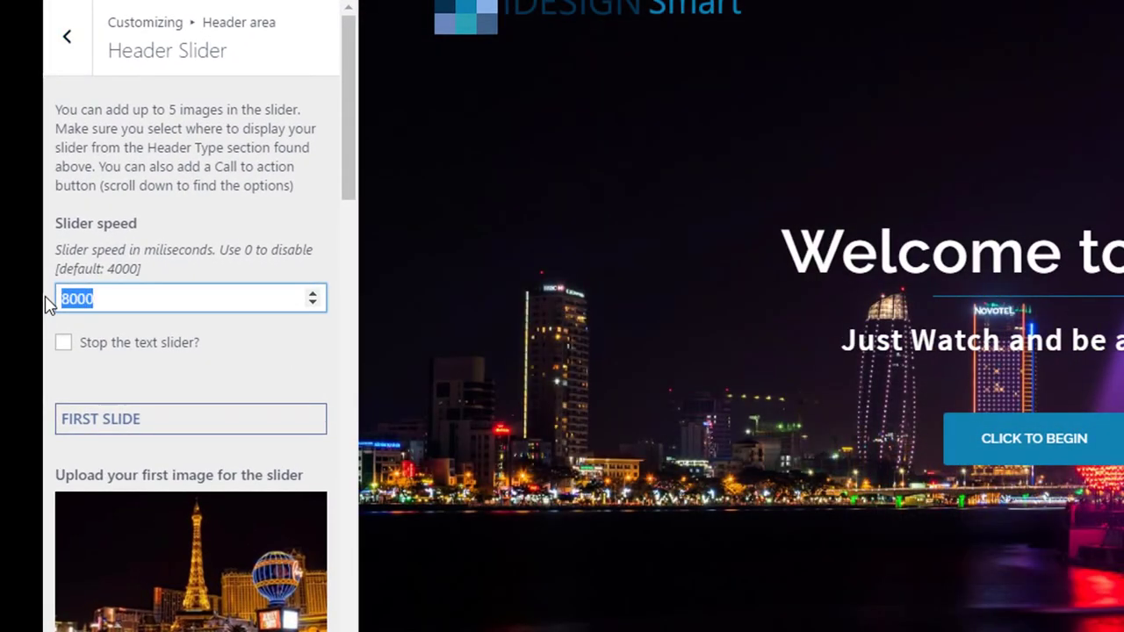
{"action": "left_click", "coordinate": [103, 300]}
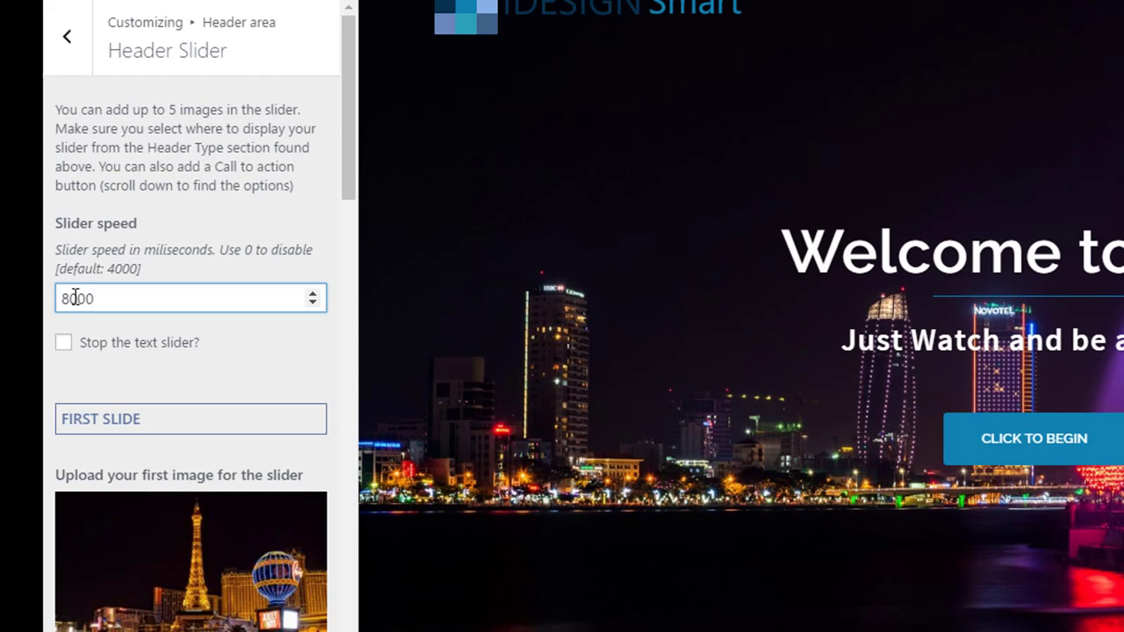
{"action": "left_click_drag", "start_coordinate": [104, 299], "coordinate": [57, 298]}
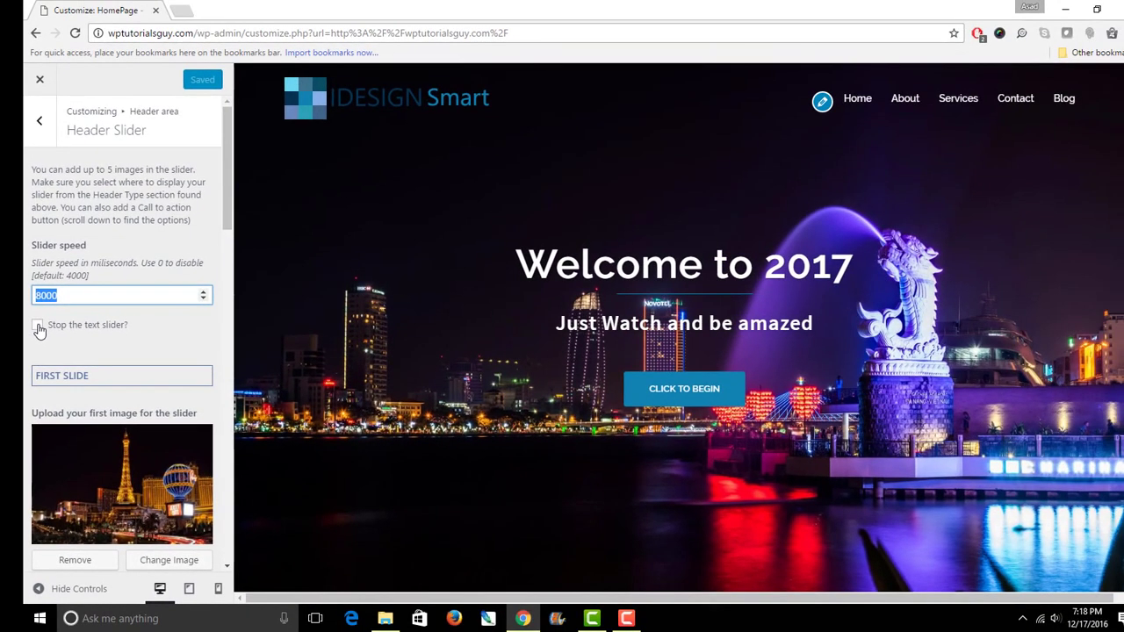
{"action": "left_click", "coordinate": [37, 327]}
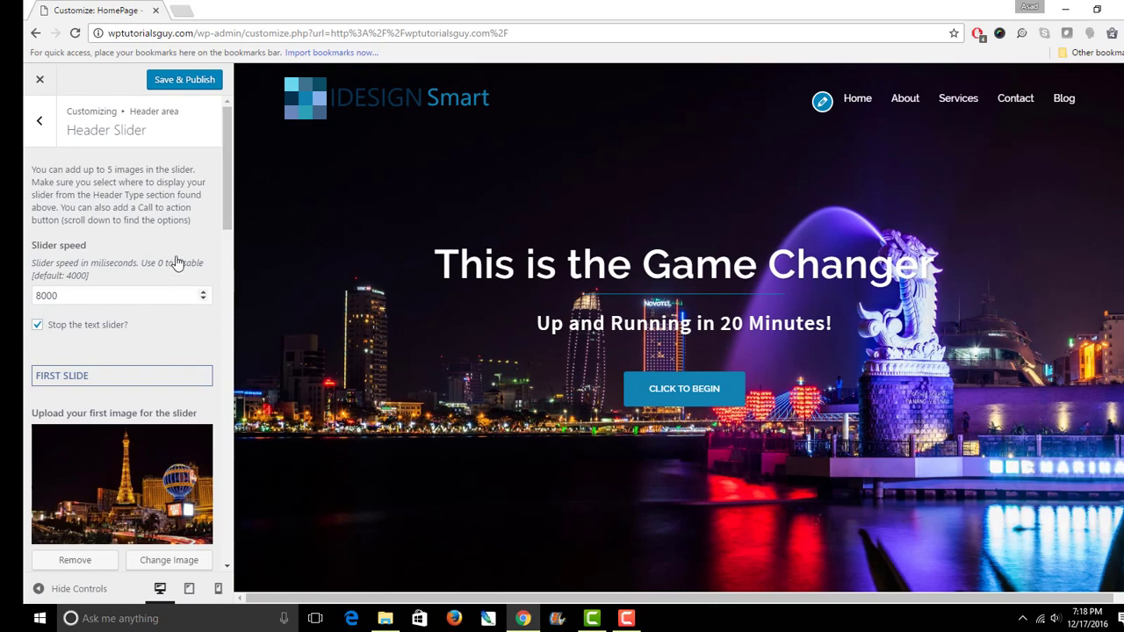
{"action": "scroll", "coordinate": [176, 262], "scroll_direction": "down", "scroll_amount": 2}
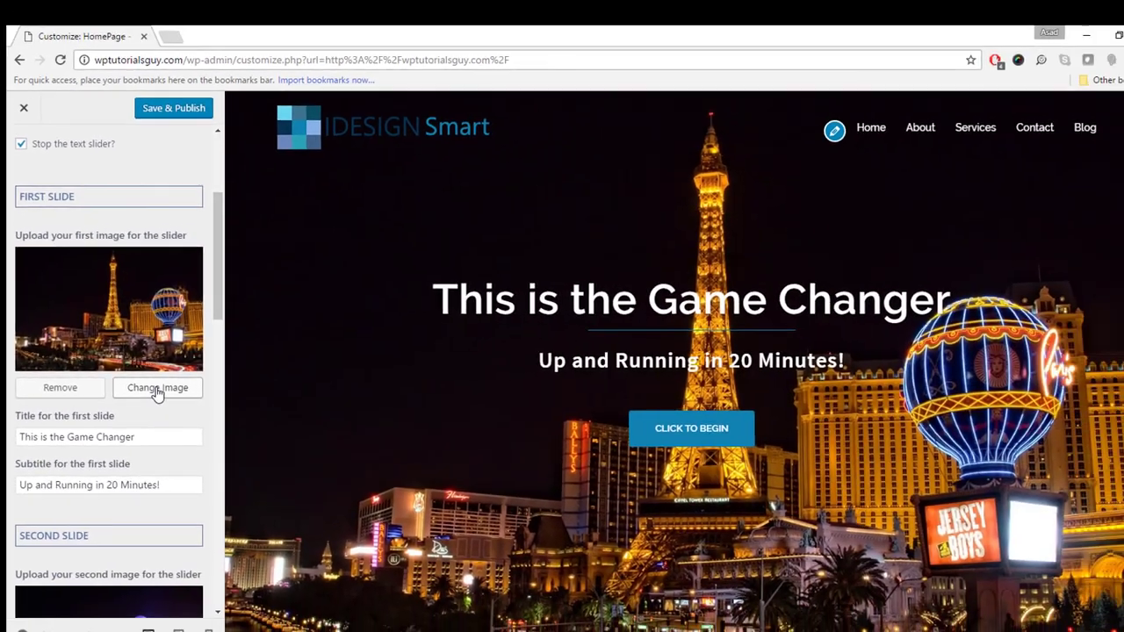
{"action": "left_click", "coordinate": [356, 411]}
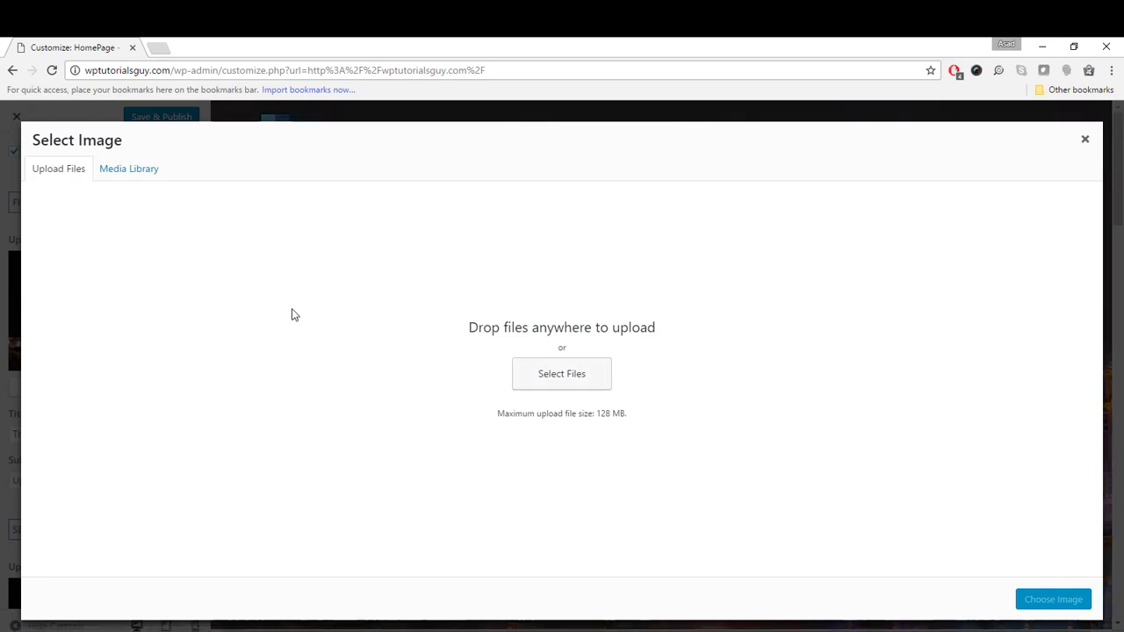
{"action": "left_click", "coordinate": [551, 379]}
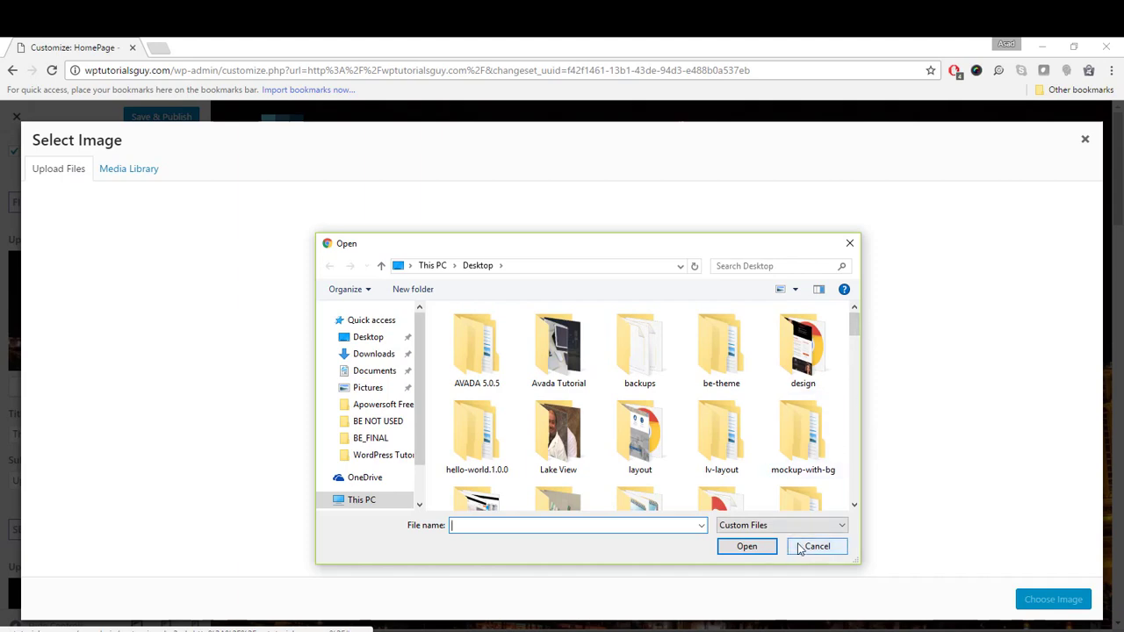
{"action": "left_click", "coordinate": [799, 548]}
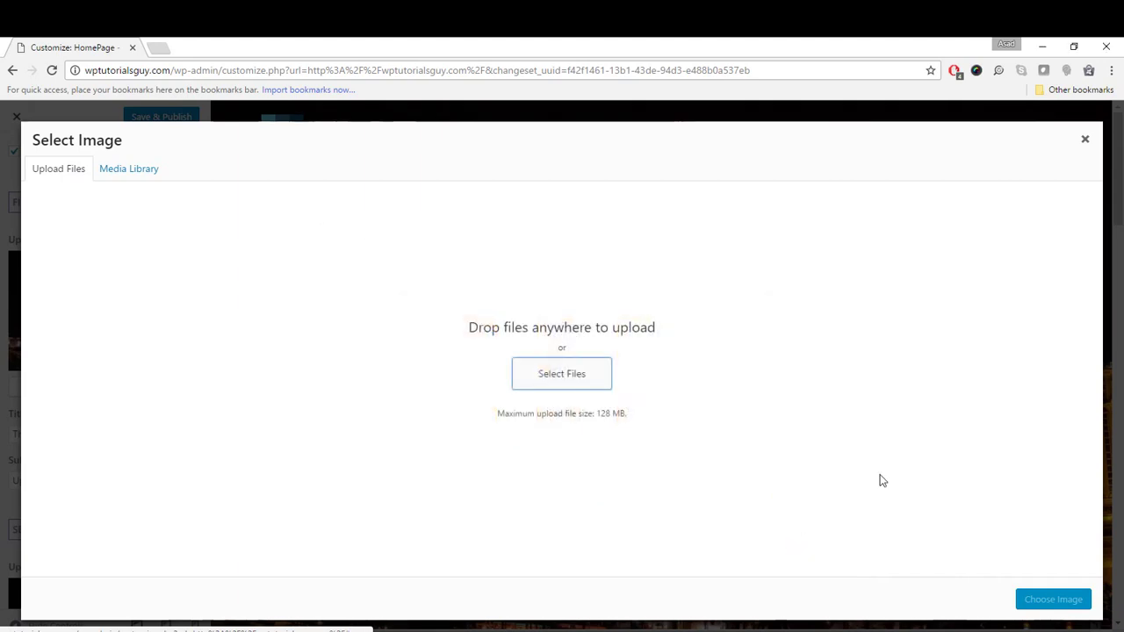
{"action": "left_click", "coordinate": [1086, 142]}
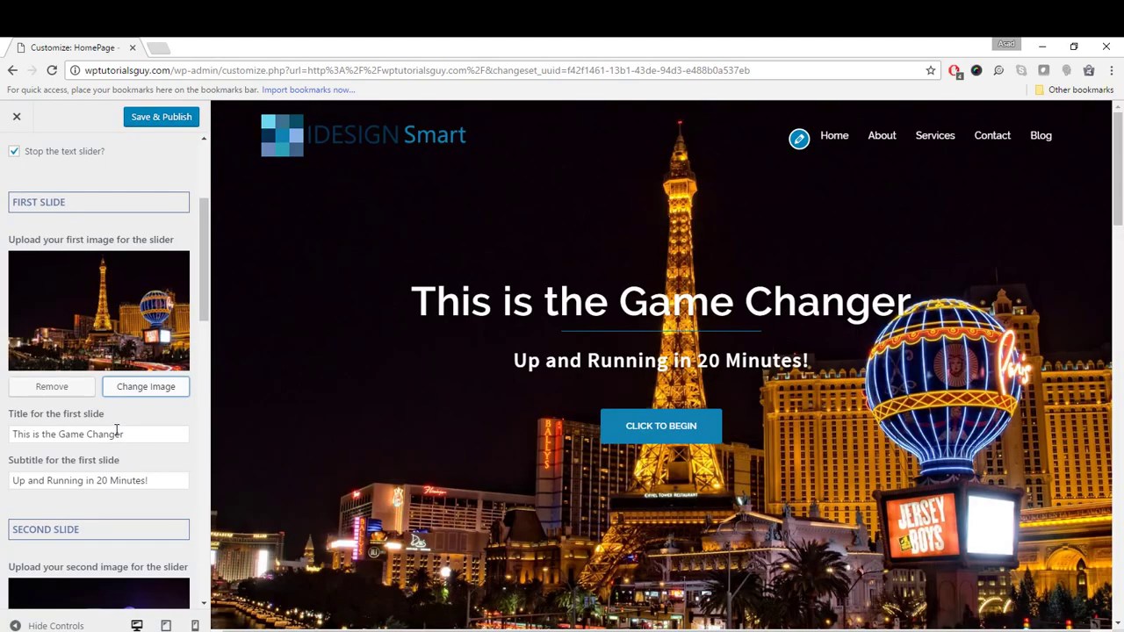
{"action": "scroll", "coordinate": [117, 430], "scroll_direction": "down", "scroll_amount": 2}
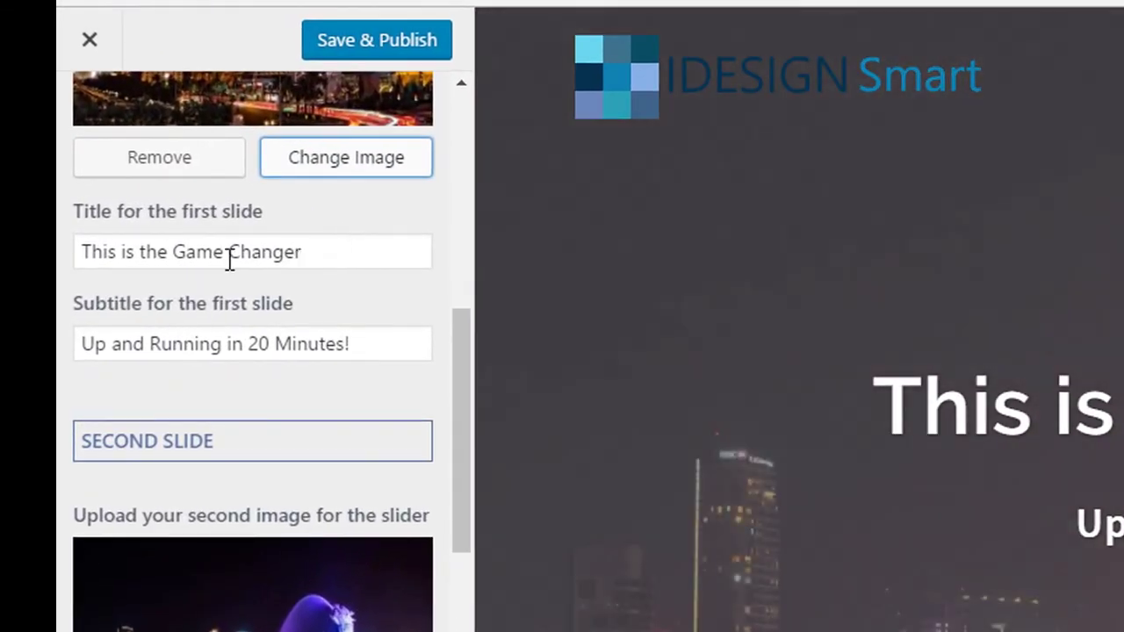
{"action": "left_click_drag", "start_coordinate": [318, 255], "coordinate": [58, 227]}
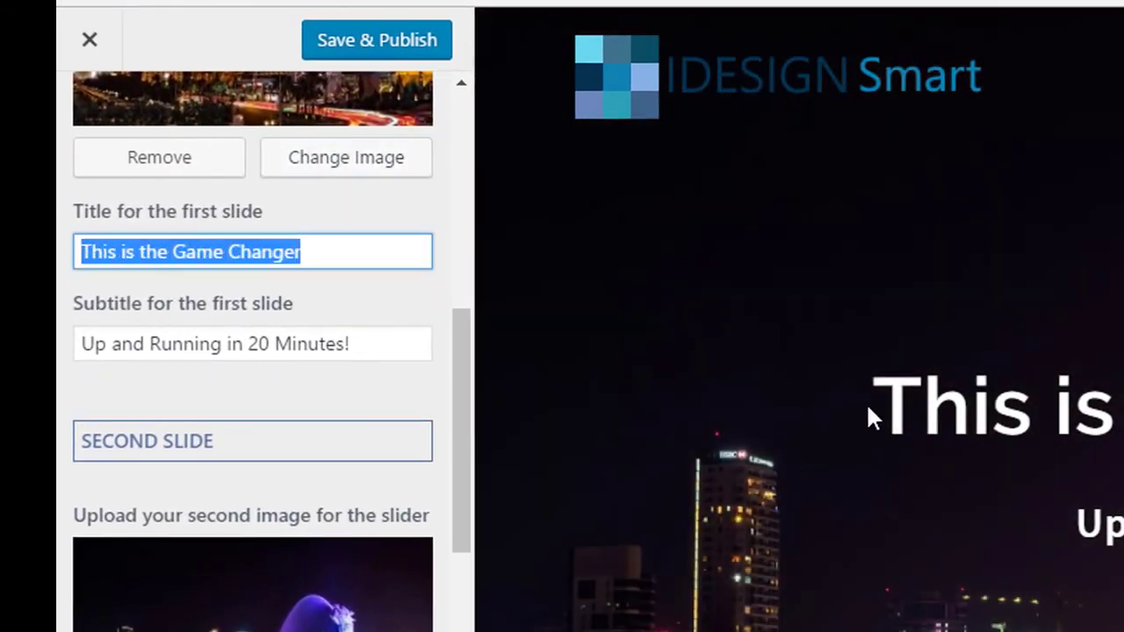
{"action": "left_click_drag", "start_coordinate": [377, 346], "coordinate": [60, 343]}
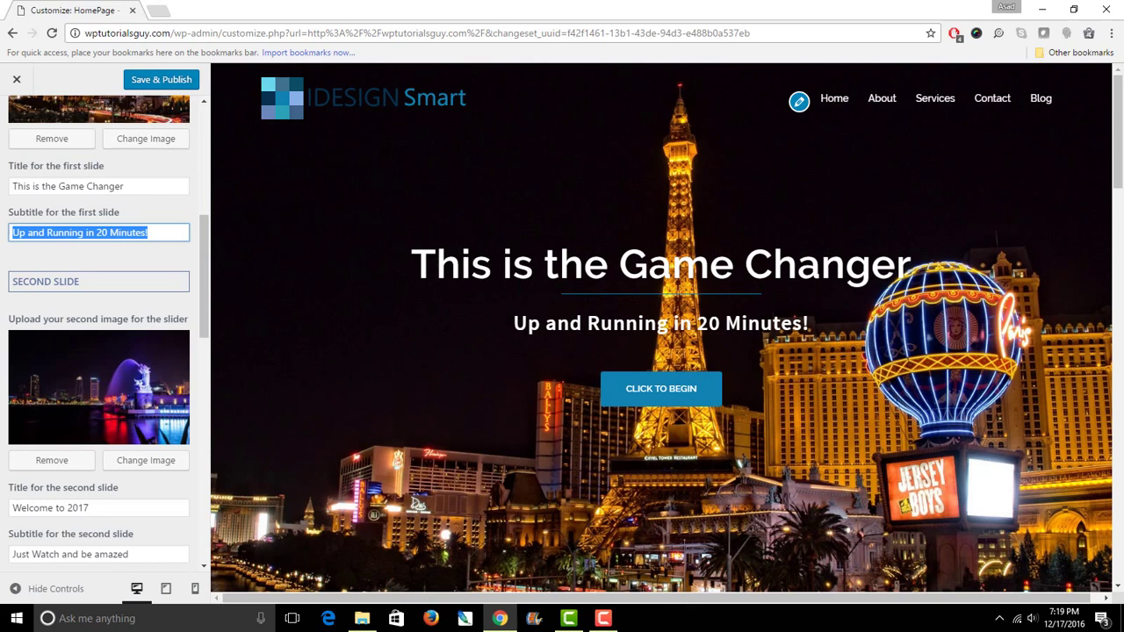
{"action": "left_click_drag", "start_coordinate": [201, 266], "coordinate": [202, 290]}
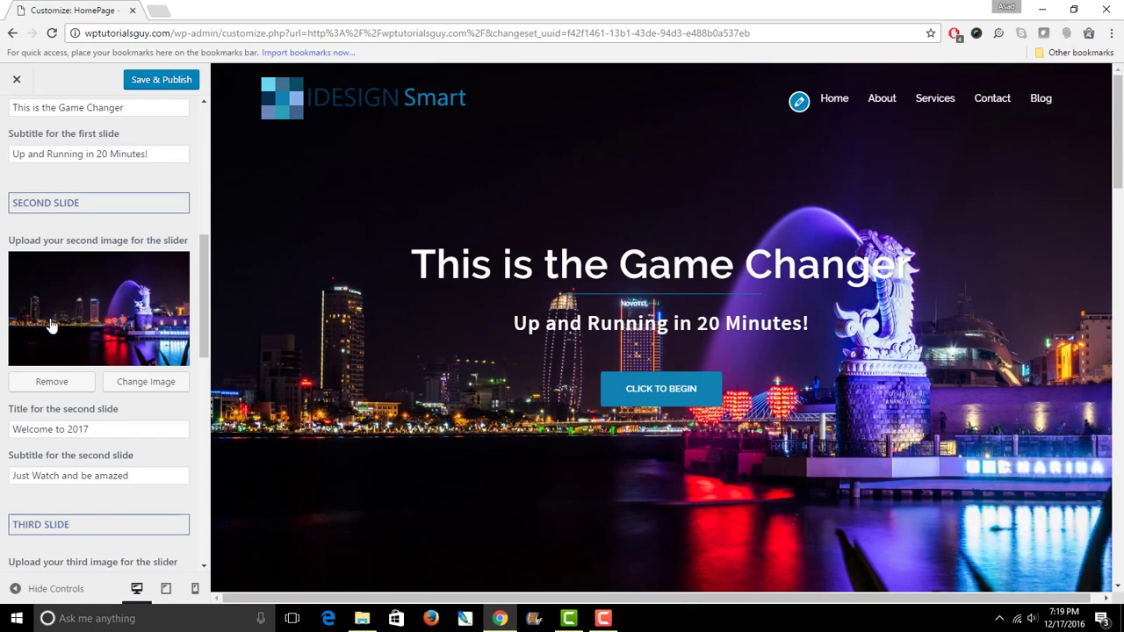
{"action": "left_click_drag", "start_coordinate": [95, 429], "coordinate": [2, 423]}
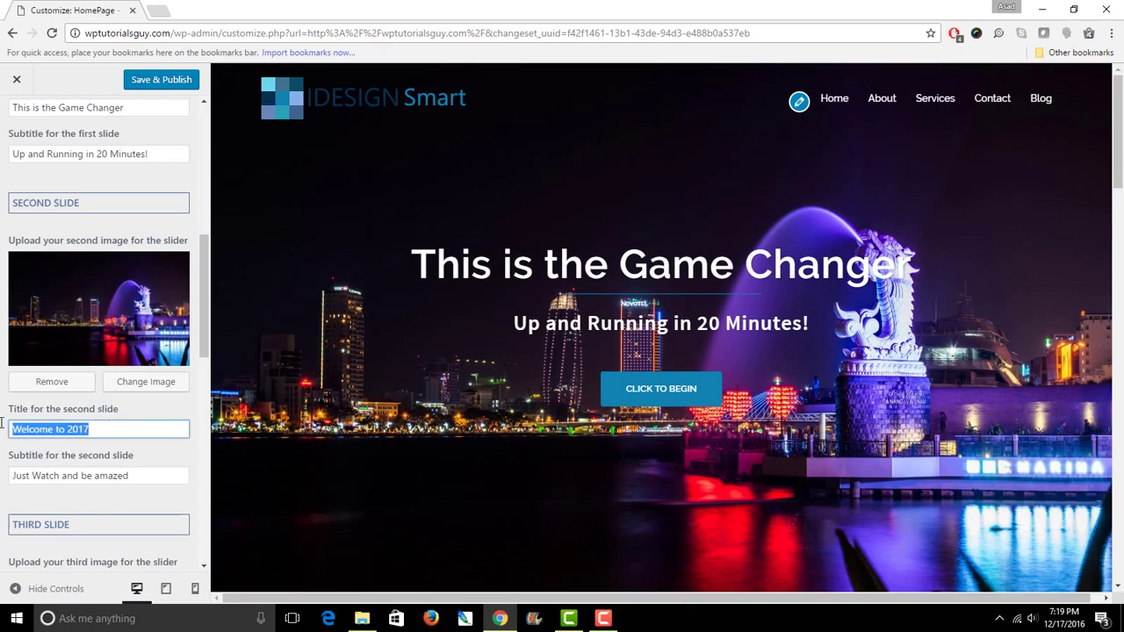
{"action": "left_click_drag", "start_coordinate": [158, 476], "coordinate": [2, 478]}
{"action": "scroll", "coordinate": [77, 452], "scroll_direction": "down", "scroll_amount": 2}
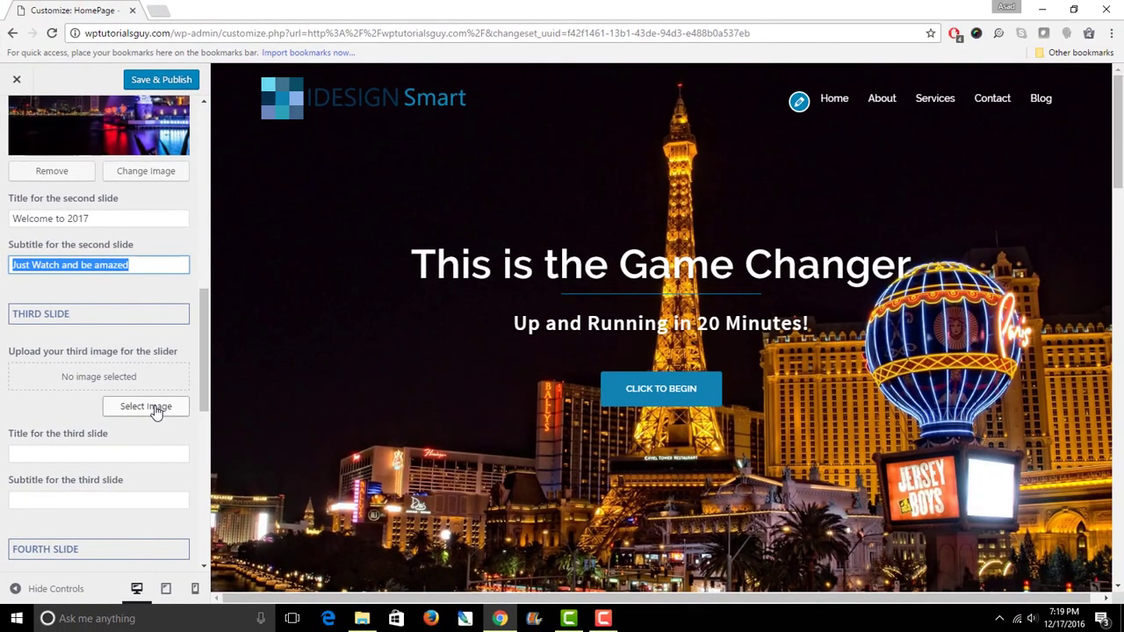
- Upload the night Arc de Triomphe photo from the WordPress Tutorial folder as the third slide image
{"action": "left_click", "coordinate": [145, 407]}
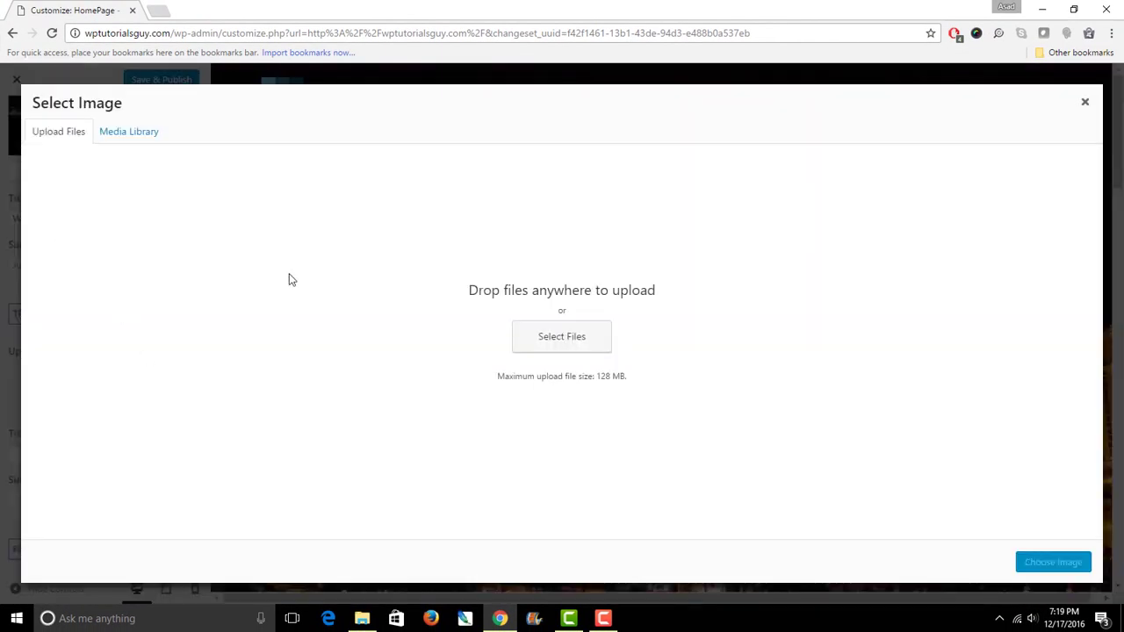
{"action": "left_click", "coordinate": [553, 341]}
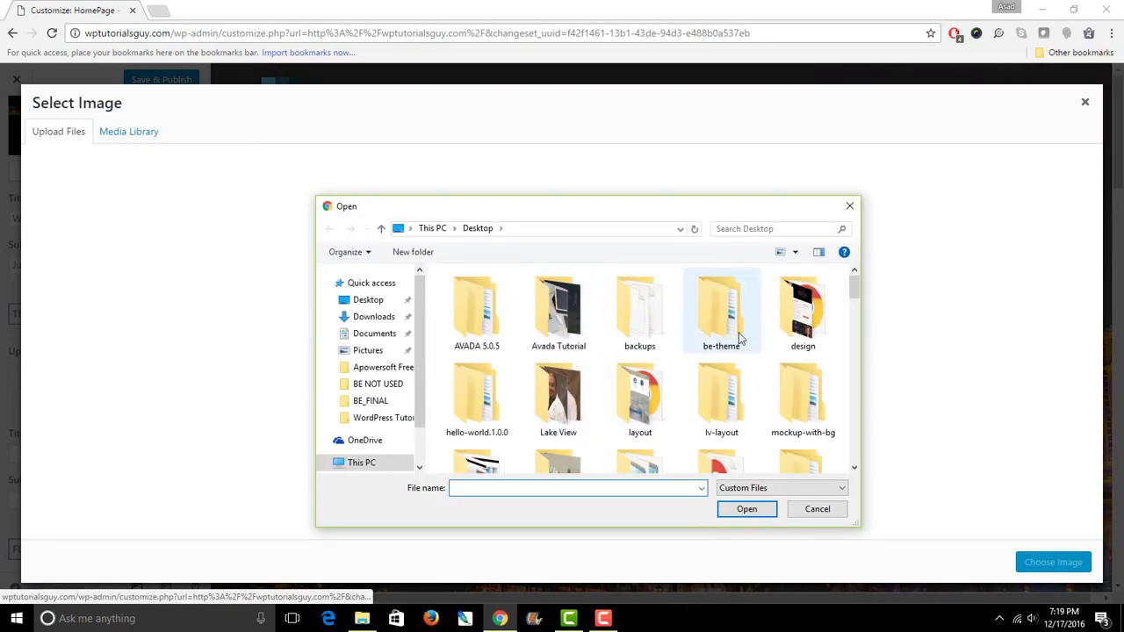
{"action": "left_click", "coordinate": [690, 309]}
{"action": "key", "text": "w"}
{"action": "key", "text": "w"}
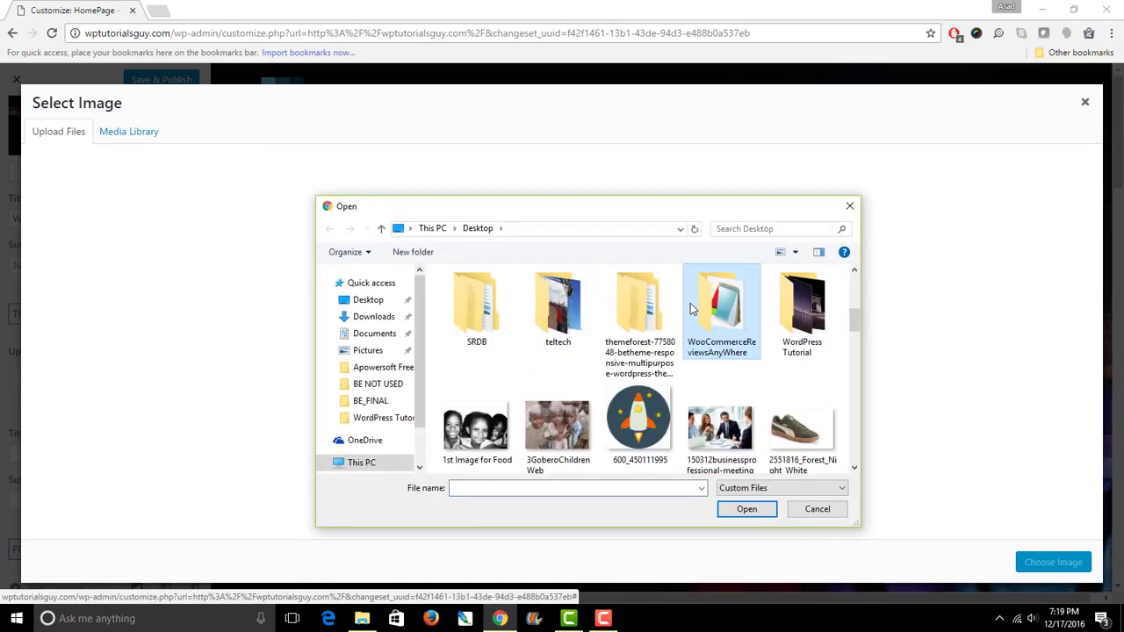
{"action": "key", "text": "Return"}
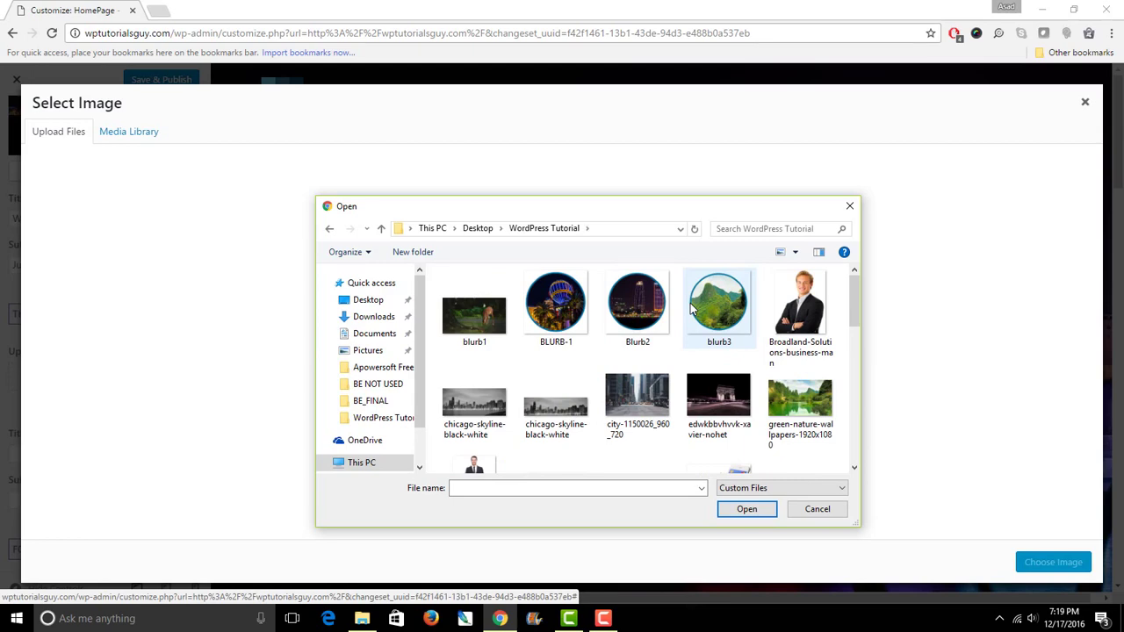
{"action": "double_click", "coordinate": [693, 413]}
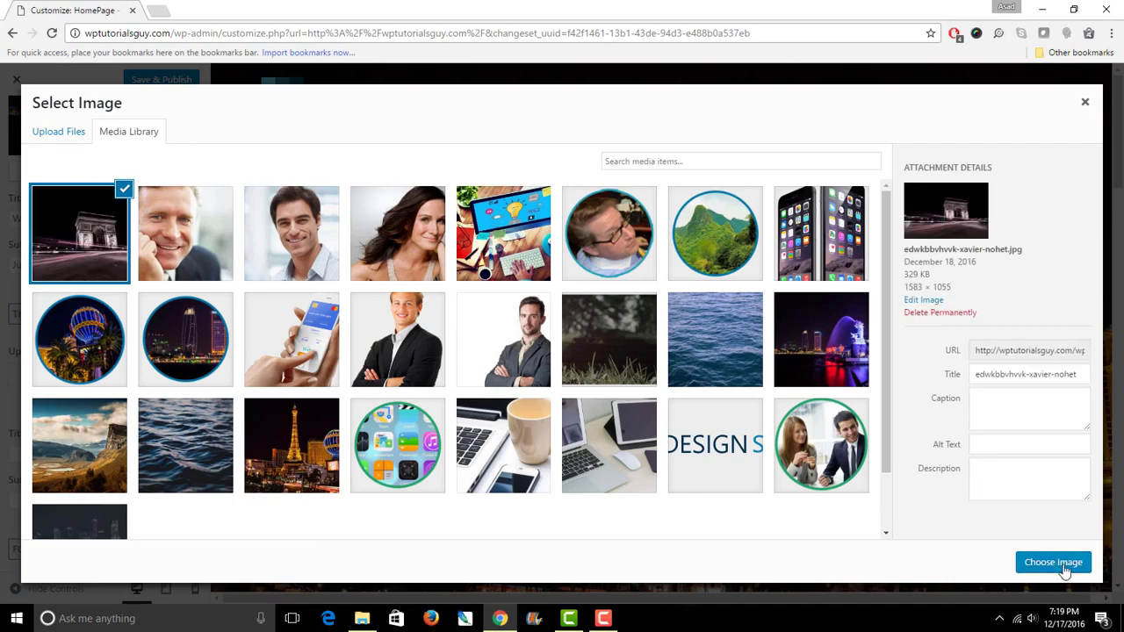
{"action": "left_click", "coordinate": [1063, 567]}
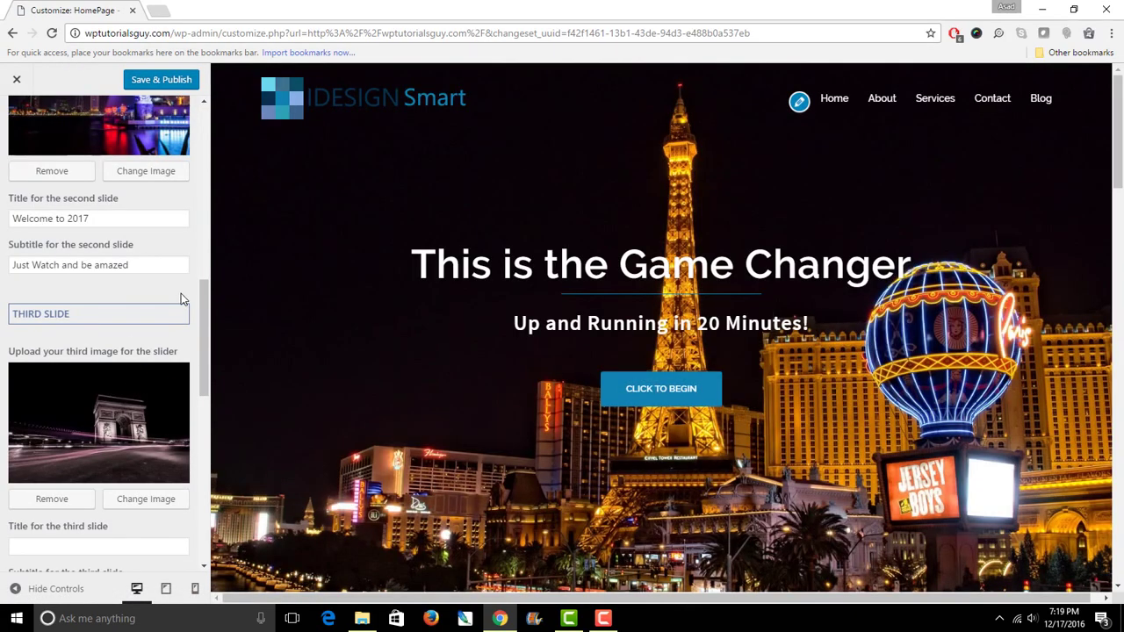
- Title the third slide 'The third Slider' with subtitle 'Its Great'
{"action": "left_click_drag", "start_coordinate": [204, 332], "coordinate": [207, 352]}
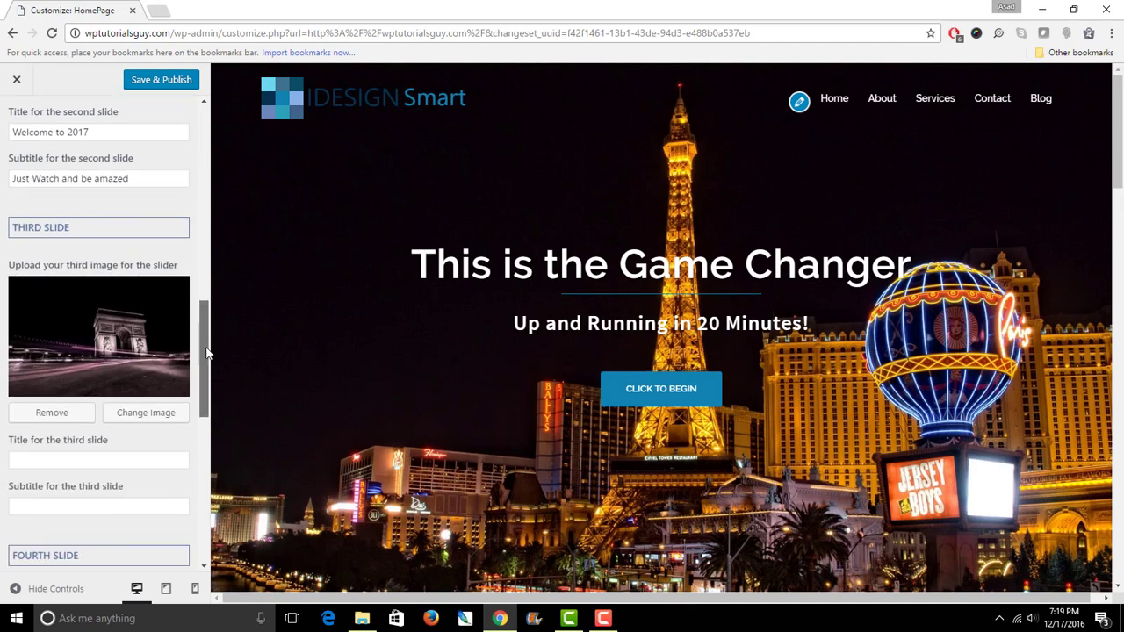
{"action": "scroll", "coordinate": [143, 351], "scroll_direction": "down", "scroll_amount": 1}
{"action": "left_click", "coordinate": [121, 367]}
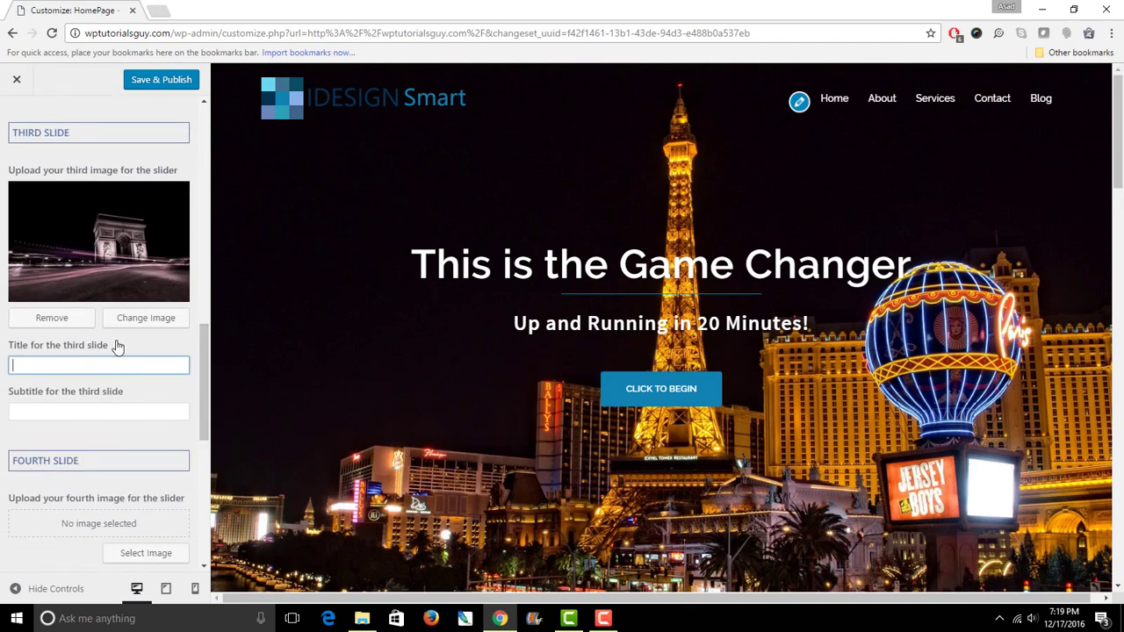
{"action": "type", "text": "The third"}
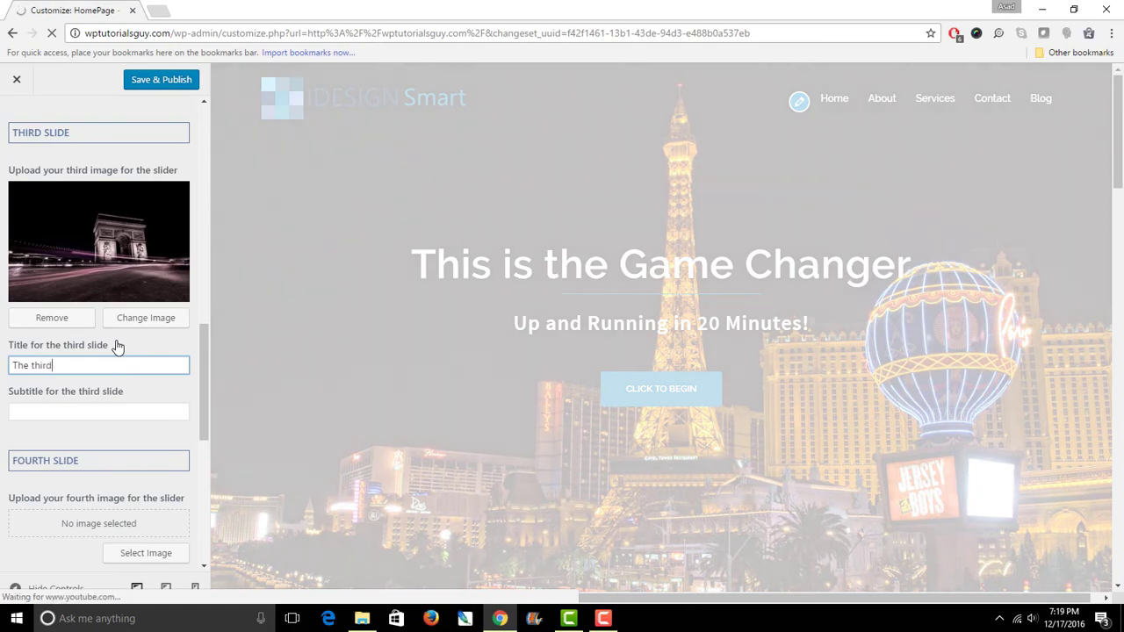
{"action": "type", "text": " Slider"}
{"action": "key", "text": "Tab"}
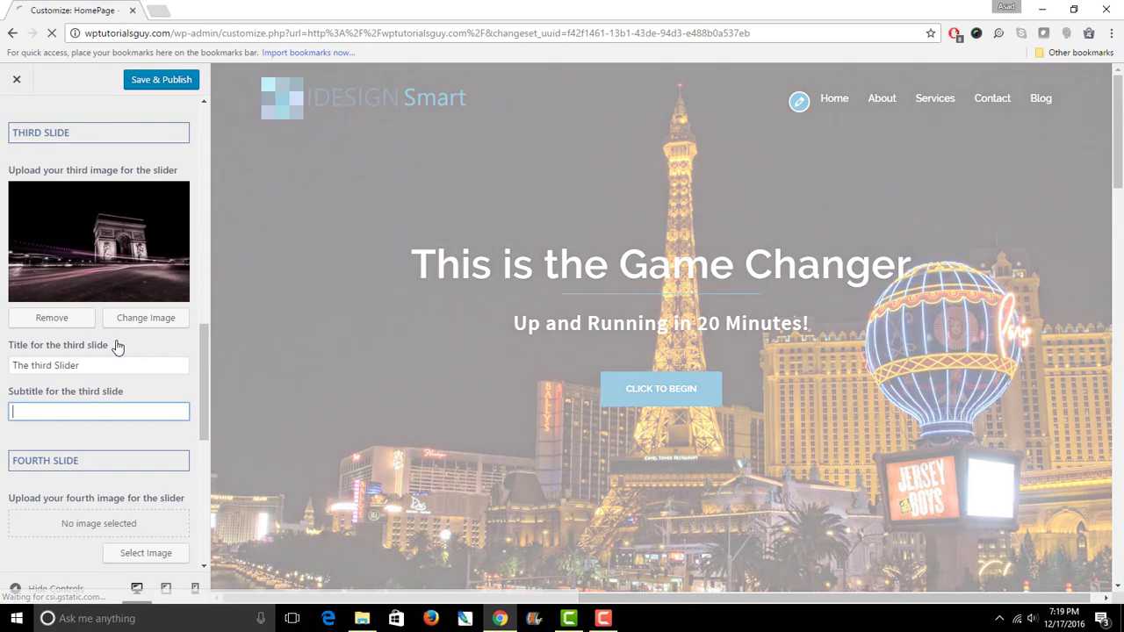
{"action": "type", "text": "Its G"}
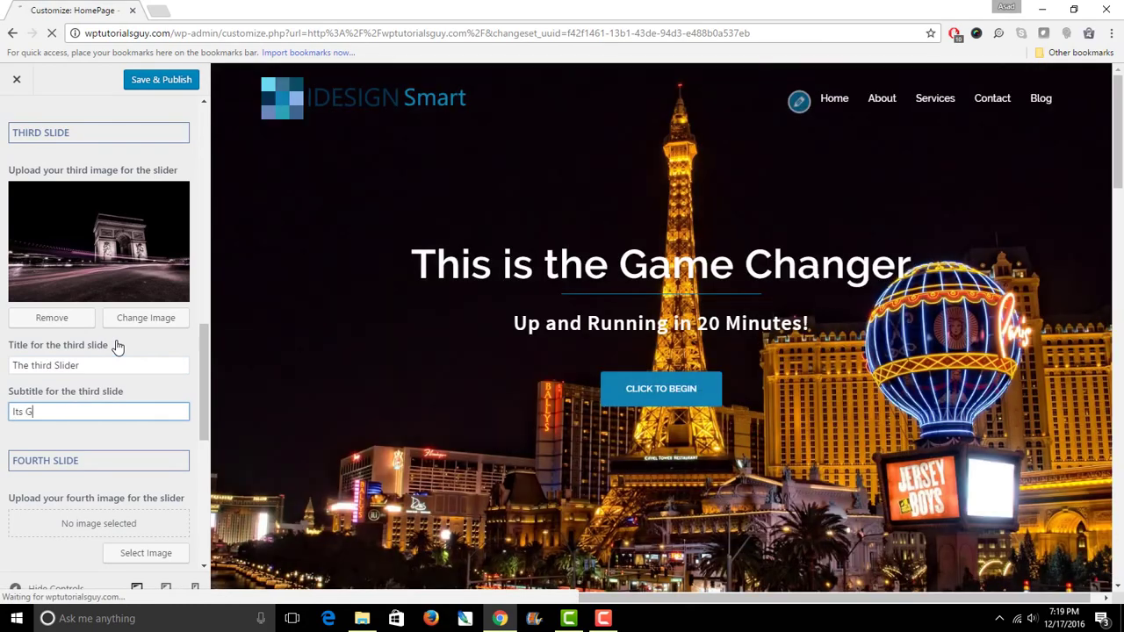
{"action": "type", "text": "reat"}
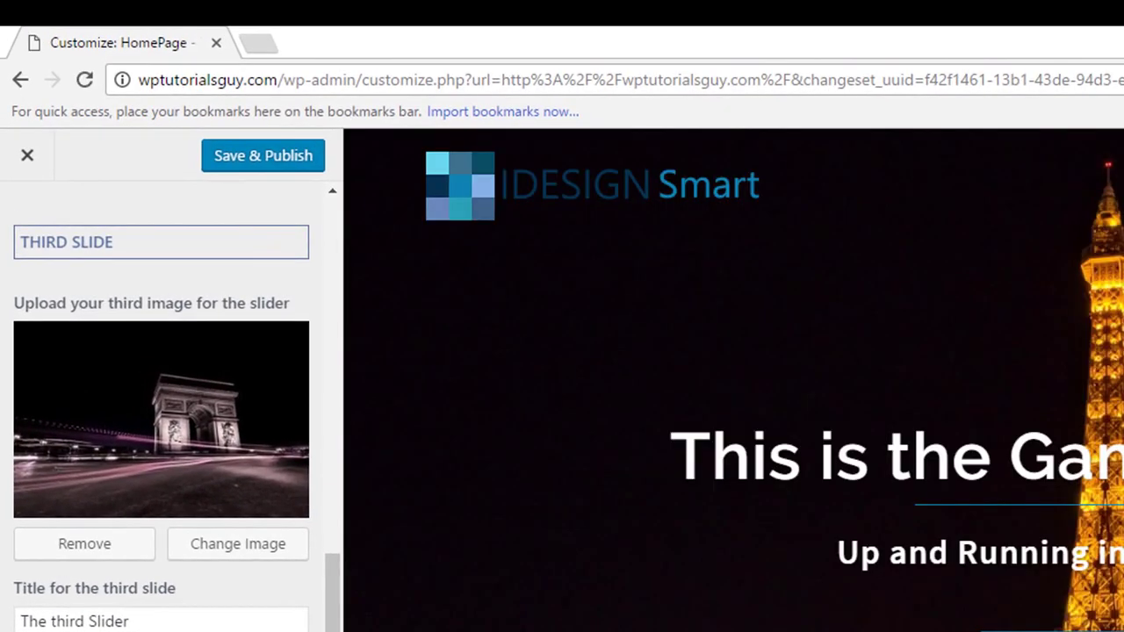
- Save & Publish the slider changes, then locate the call-to-action URL field showing #primary
{"action": "left_click", "coordinate": [255, 167]}
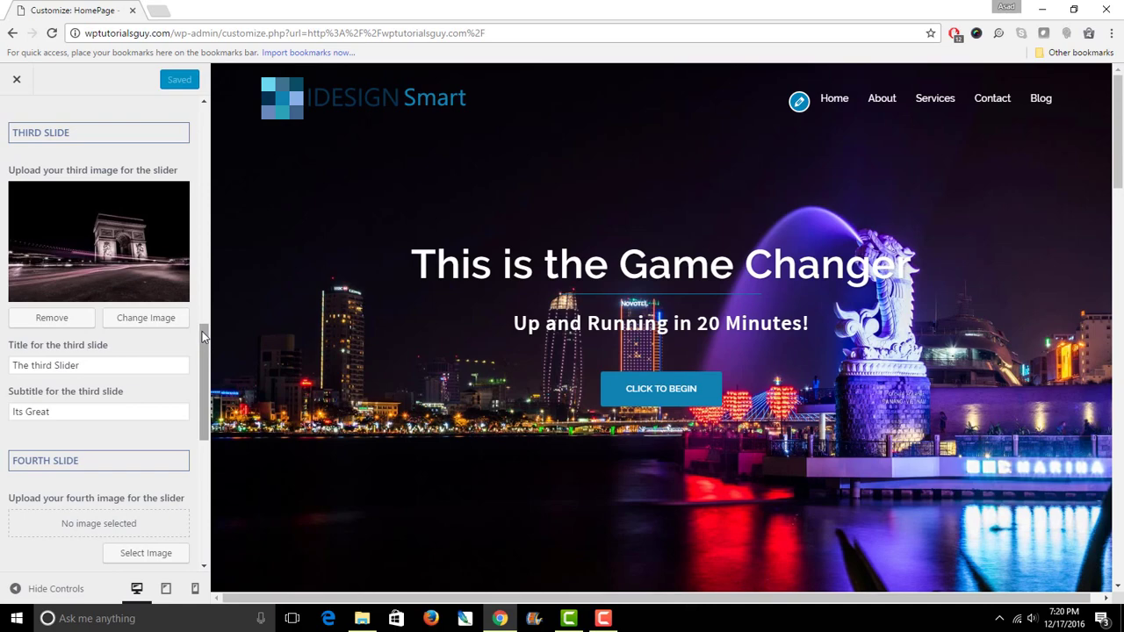
{"action": "left_click_drag", "start_coordinate": [203, 335], "coordinate": [203, 350]}
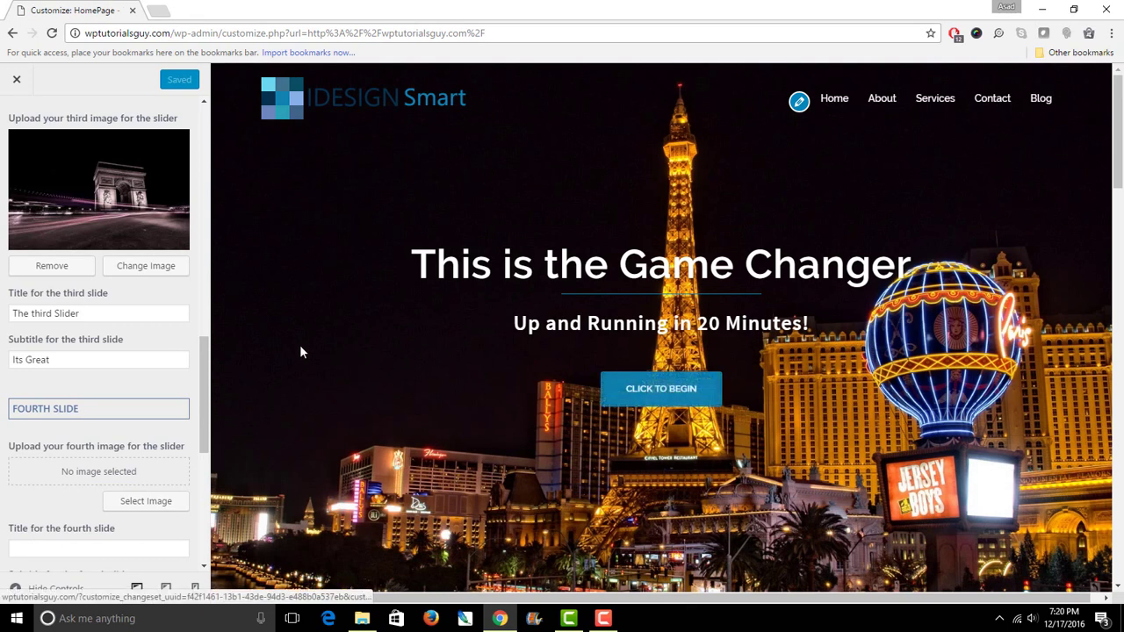
{"action": "left_click_drag", "start_coordinate": [203, 362], "coordinate": [207, 482]}
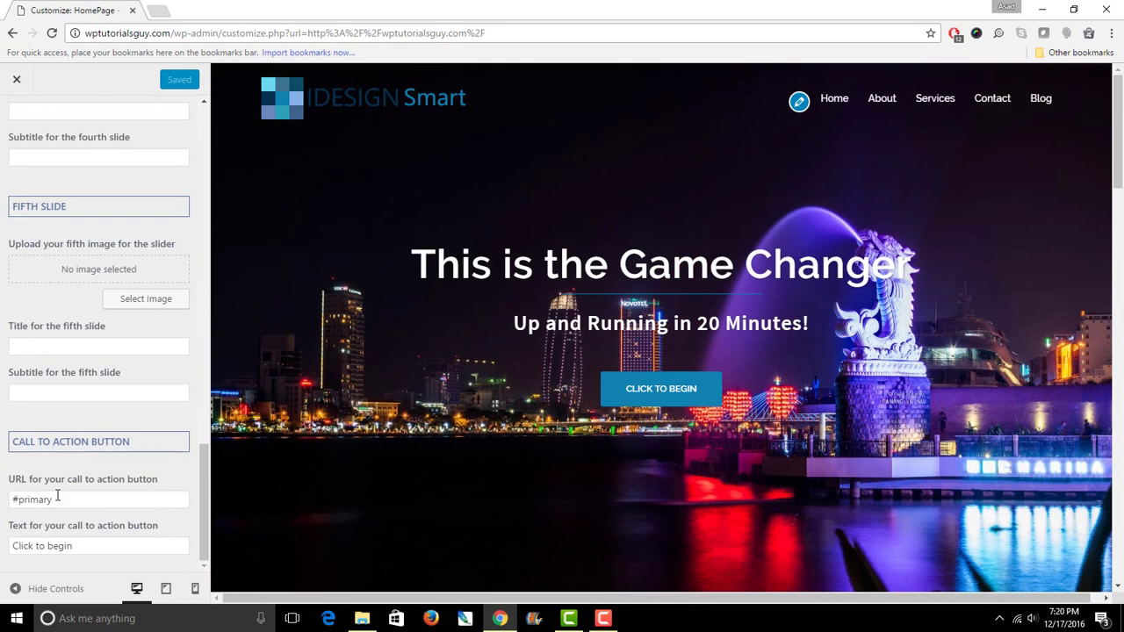
{"action": "left_click_drag", "start_coordinate": [58, 501], "coordinate": [2, 499]}
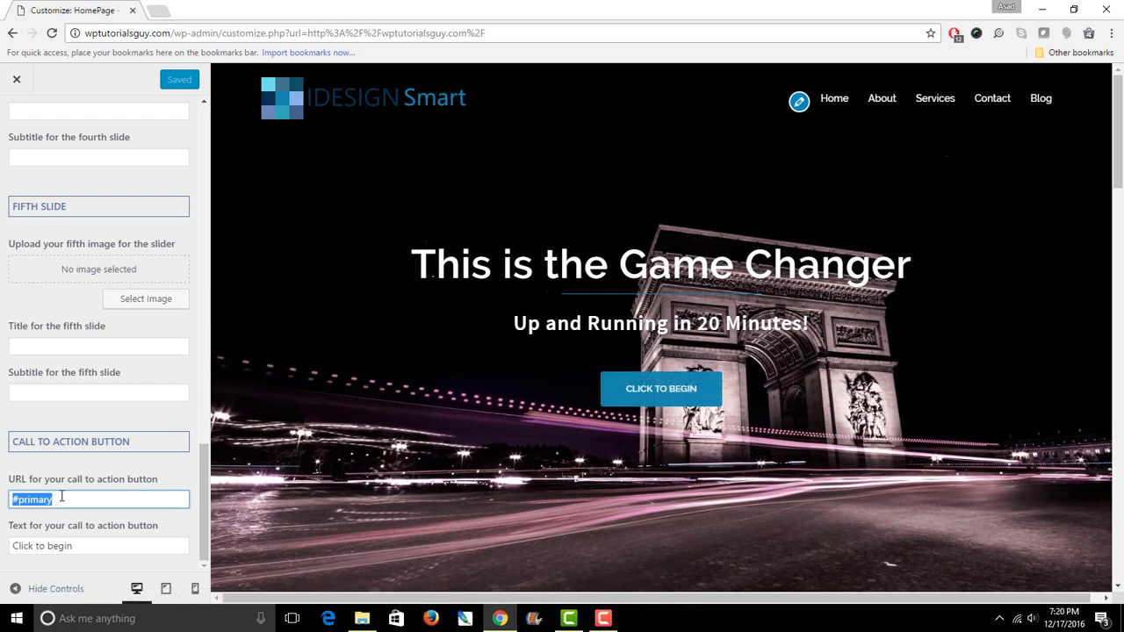
{"action": "right_click", "coordinate": [933, 102]}
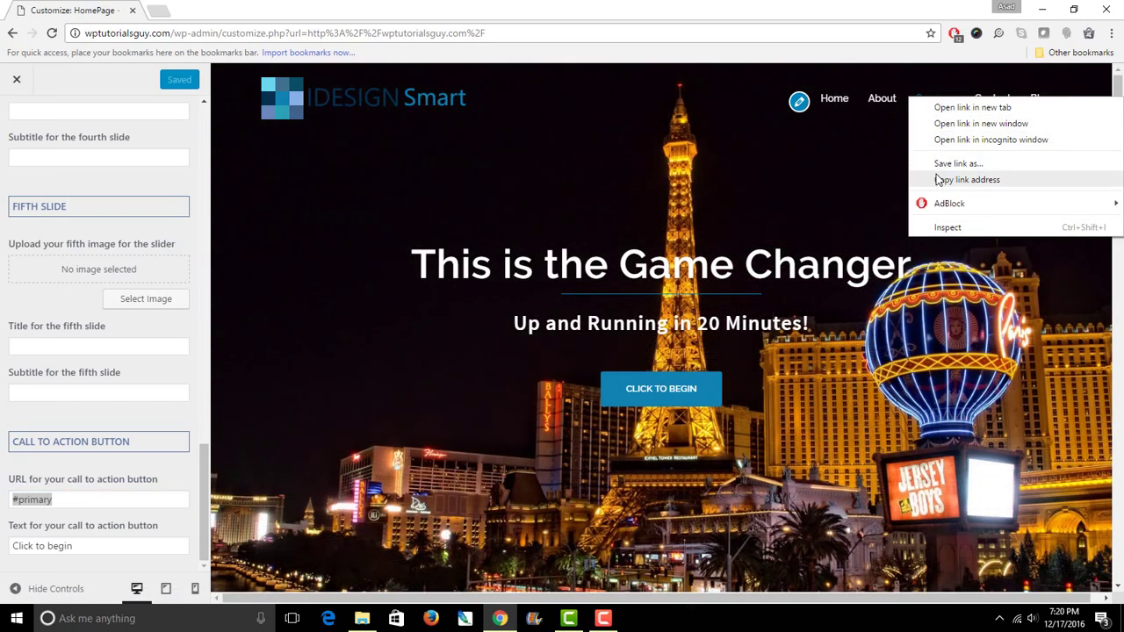
{"action": "left_click", "coordinate": [939, 180]}
{"action": "triple_click", "coordinate": [82, 497]}
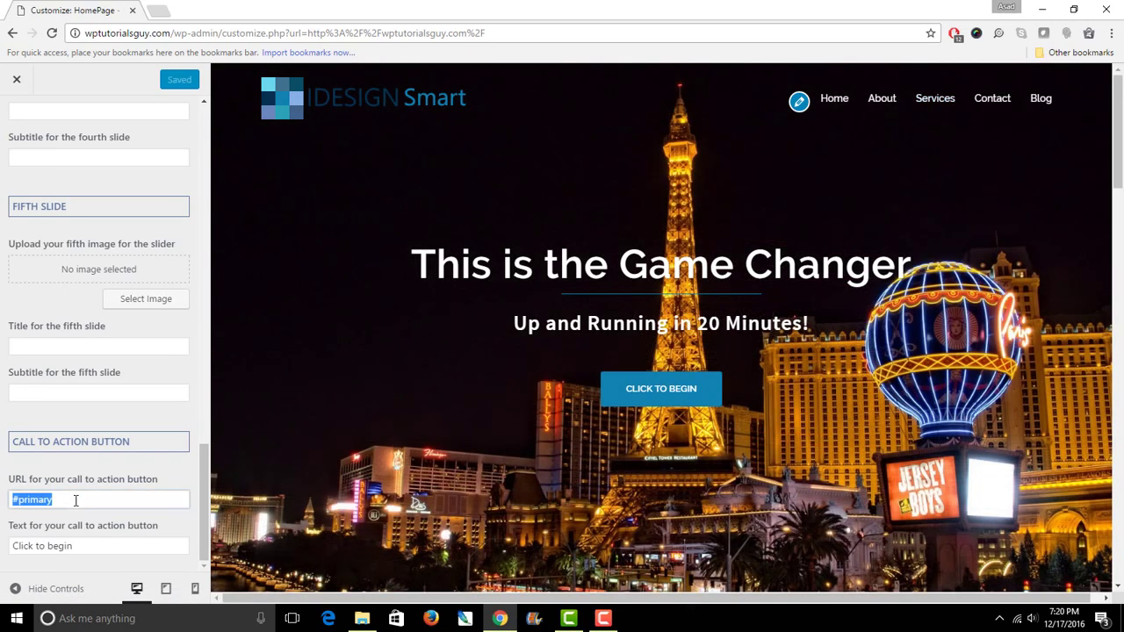
{"action": "key", "text": "ctrl+v"}
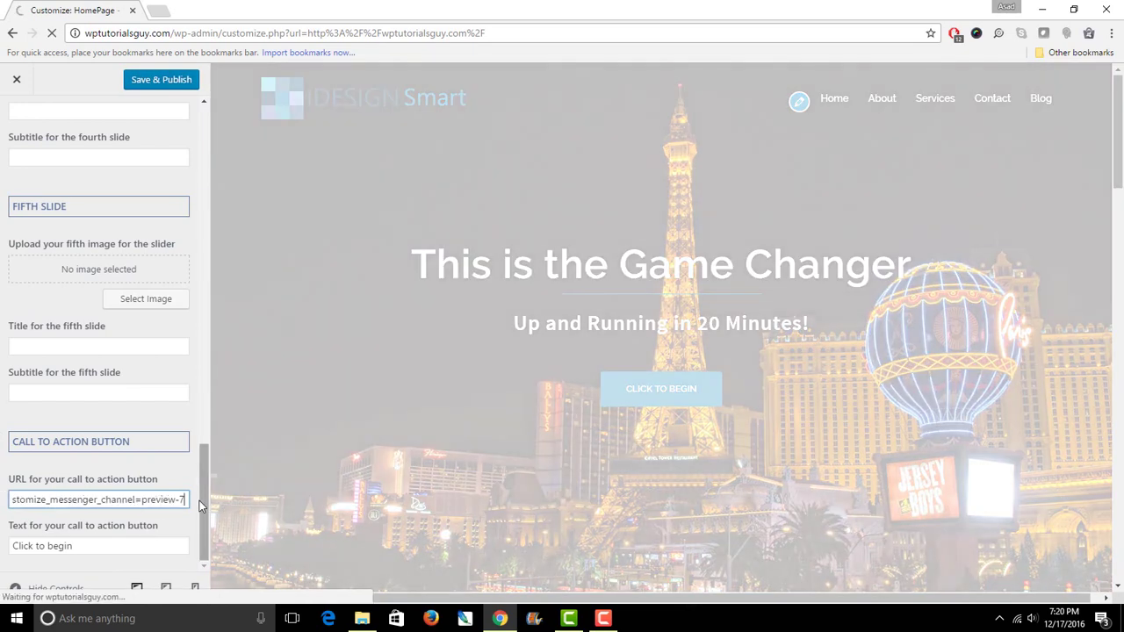
{"action": "left_click_drag", "start_coordinate": [170, 500], "coordinate": [139, 503]}
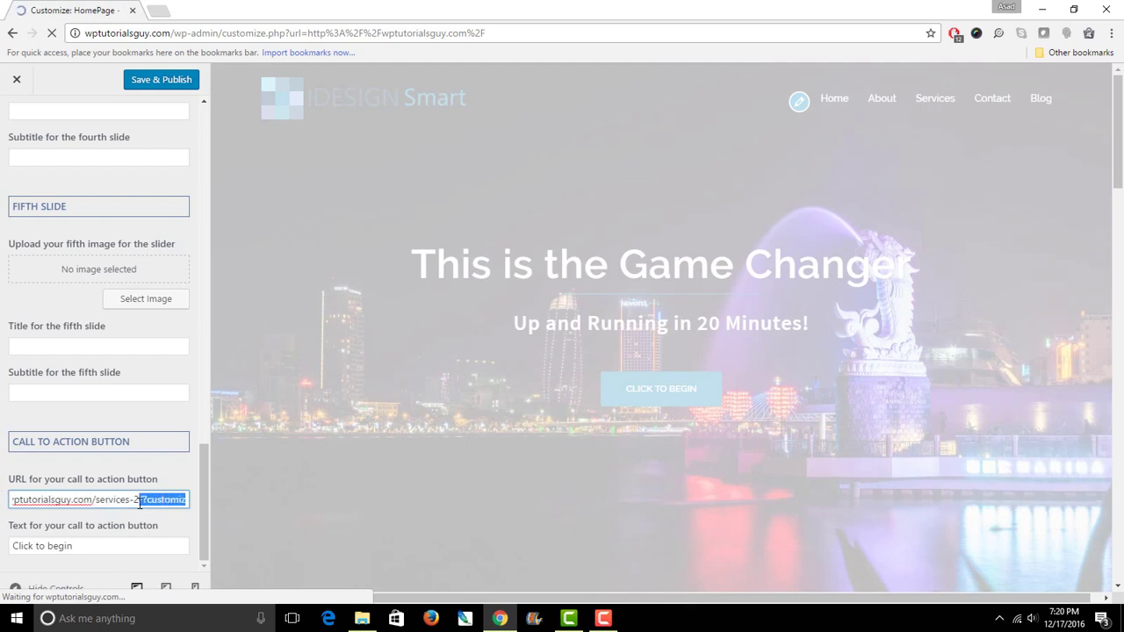
{"action": "key", "text": "BackSpace"}
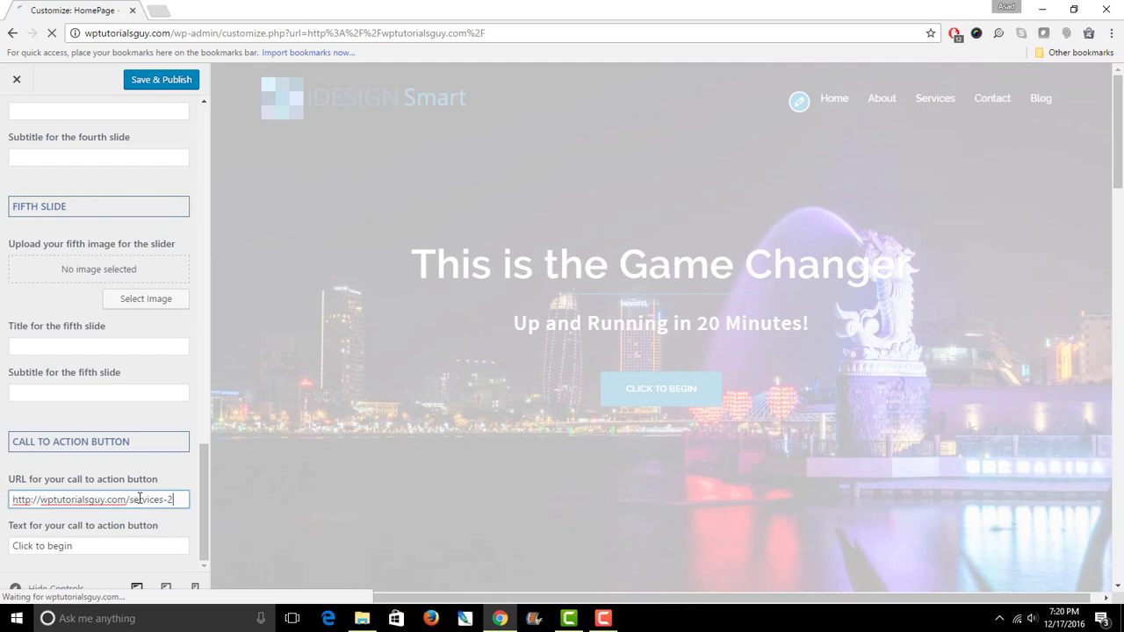
{"action": "left_click_drag", "start_coordinate": [175, 499], "coordinate": [10, 500]}
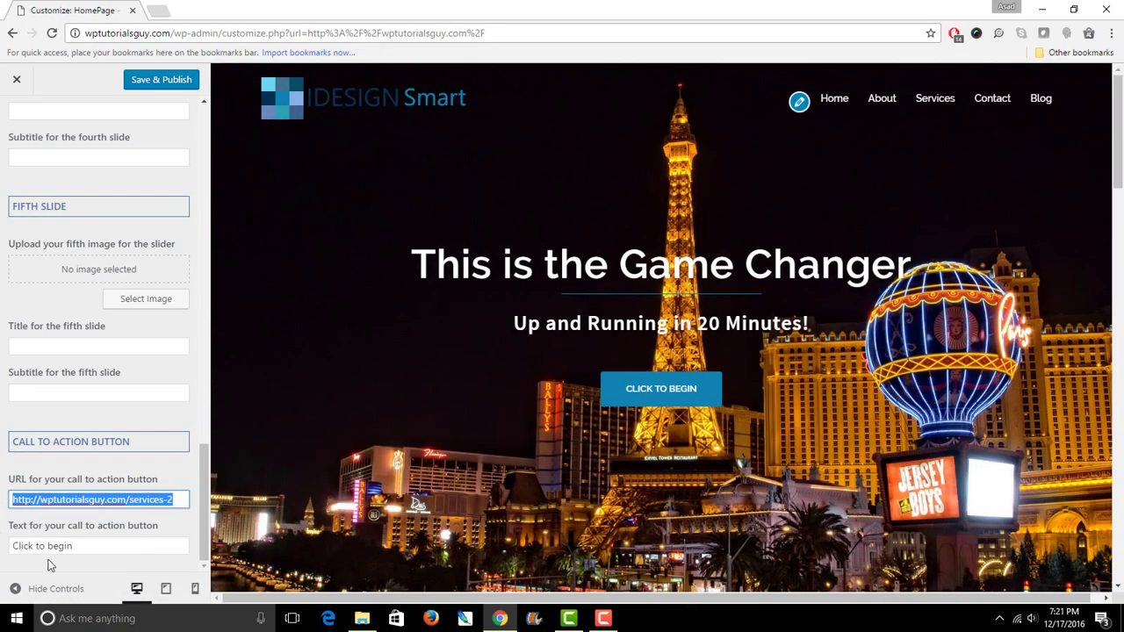
{"action": "left_click_drag", "start_coordinate": [95, 545], "coordinate": [6, 548]}
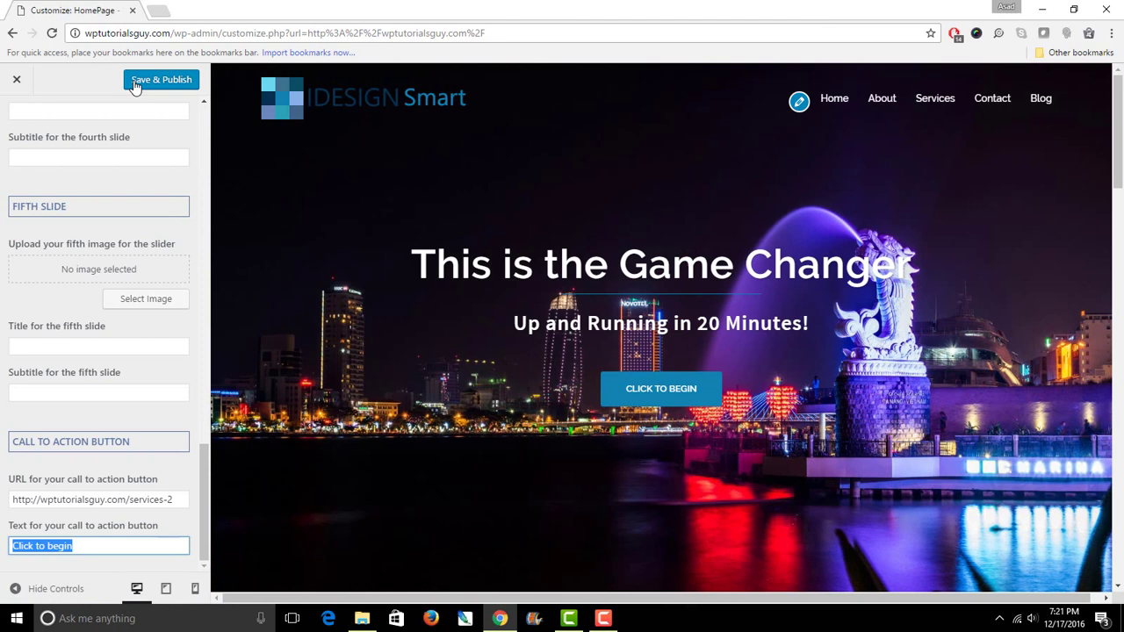
{"action": "left_click", "coordinate": [134, 82]}
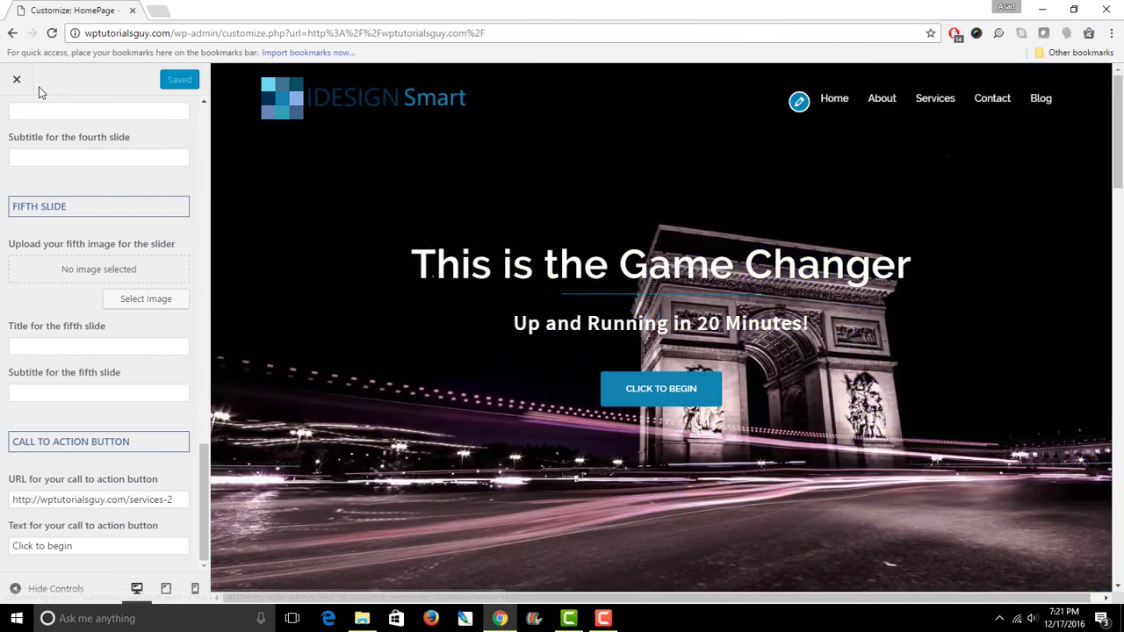
{"action": "left_click", "coordinate": [17, 80]}
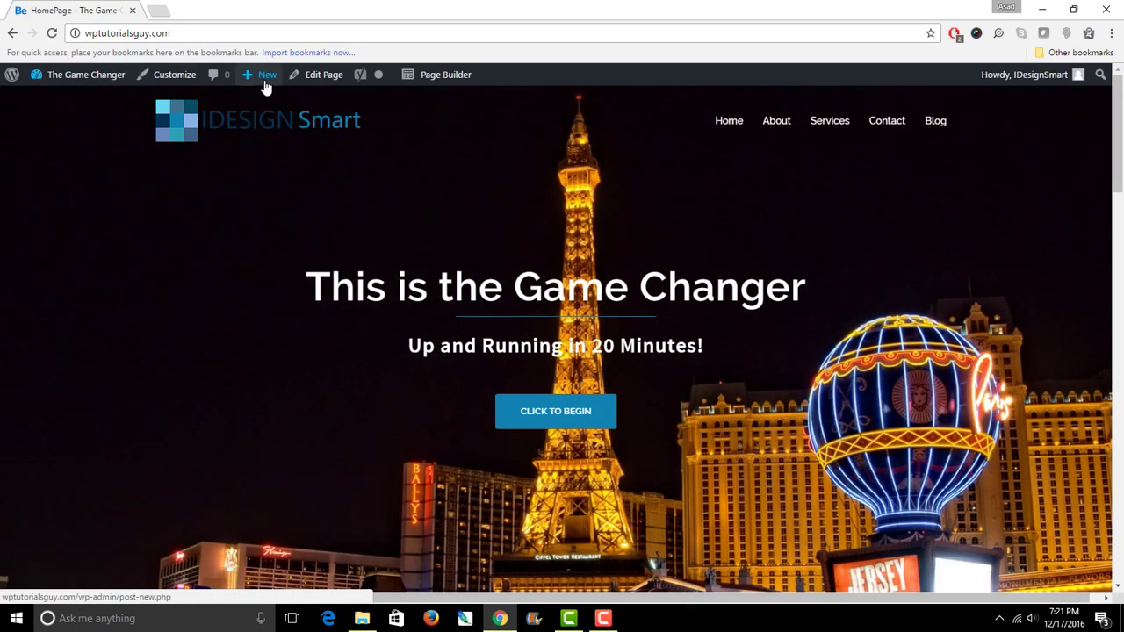
- Go to the admin Dashboard from the site-name menu in the admin bar
{"action": "mouse_move", "coordinate": [257, 87]}
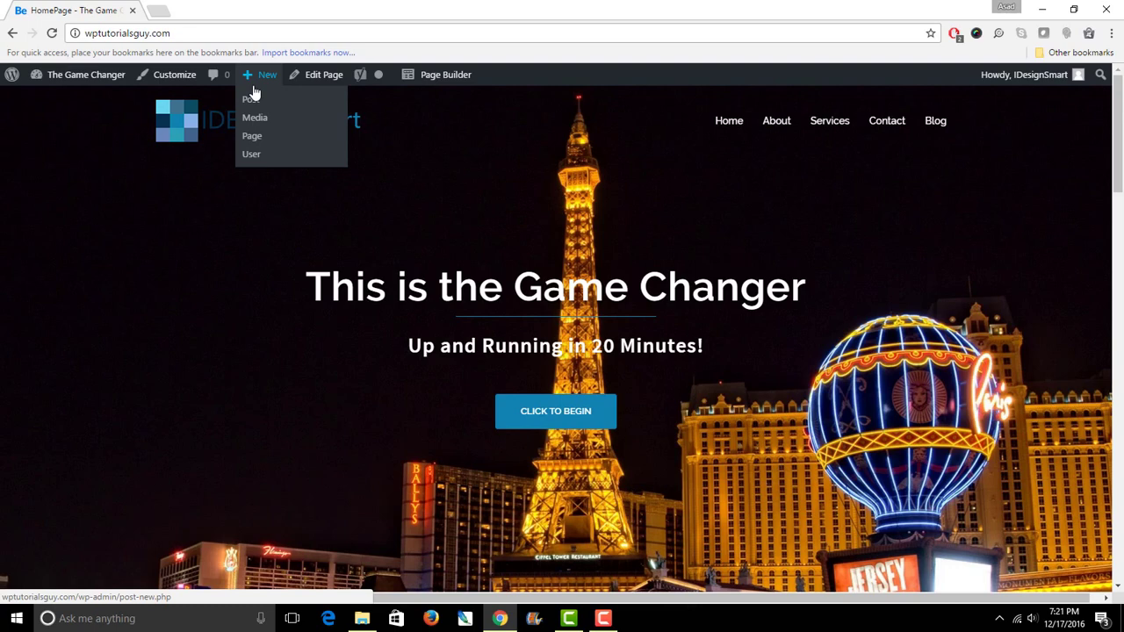
{"action": "mouse_move", "coordinate": [87, 77]}
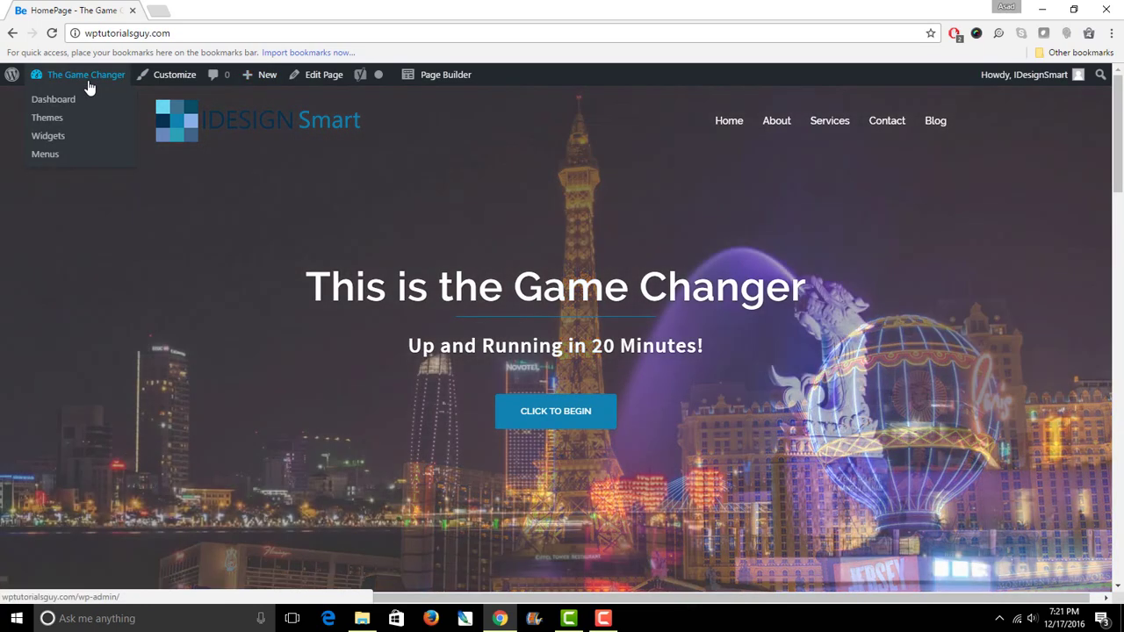
{"action": "left_click", "coordinate": [41, 106]}
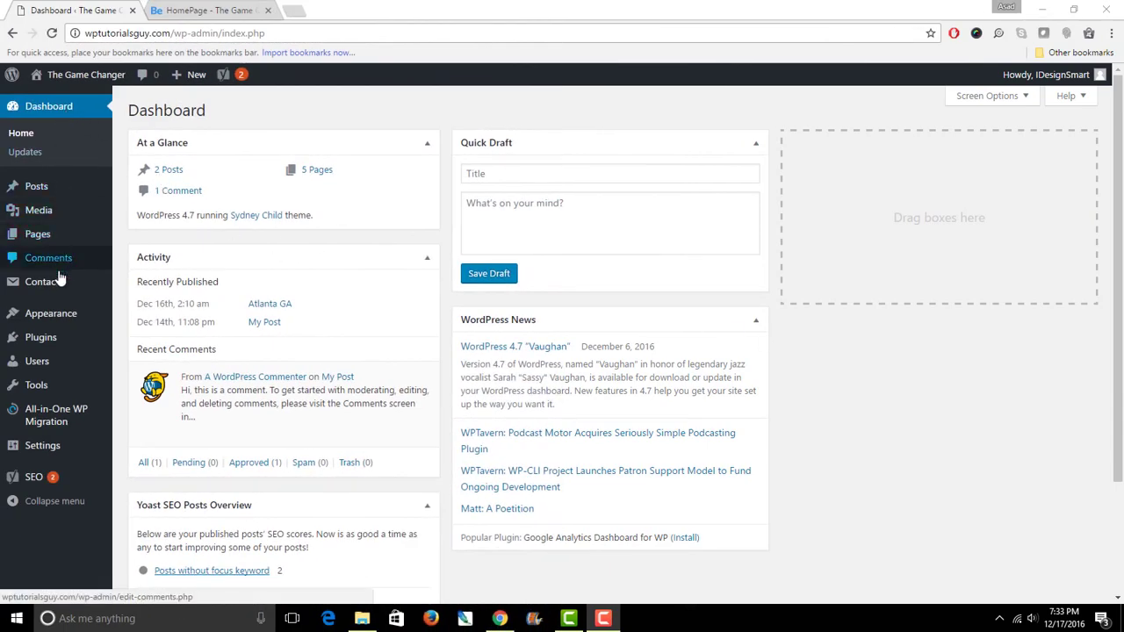
{"action": "mouse_move", "coordinate": [58, 317]}
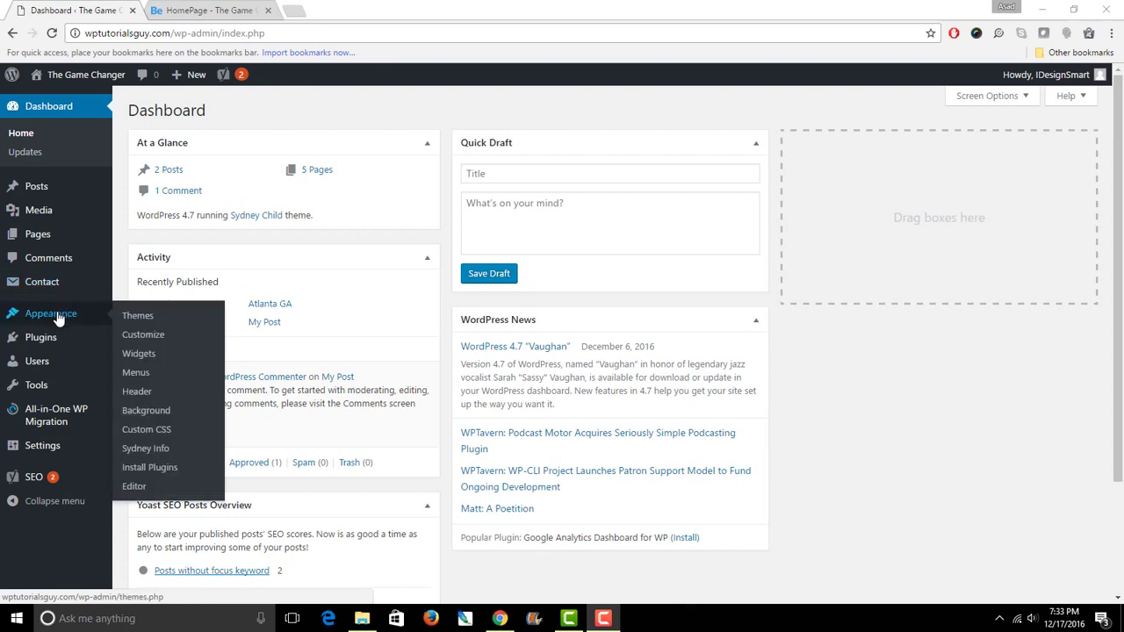
- Open Appearance > Menus and browse the Pages, Posts and Custom Links boxes for Menu 1
{"action": "left_click", "coordinate": [136, 377]}
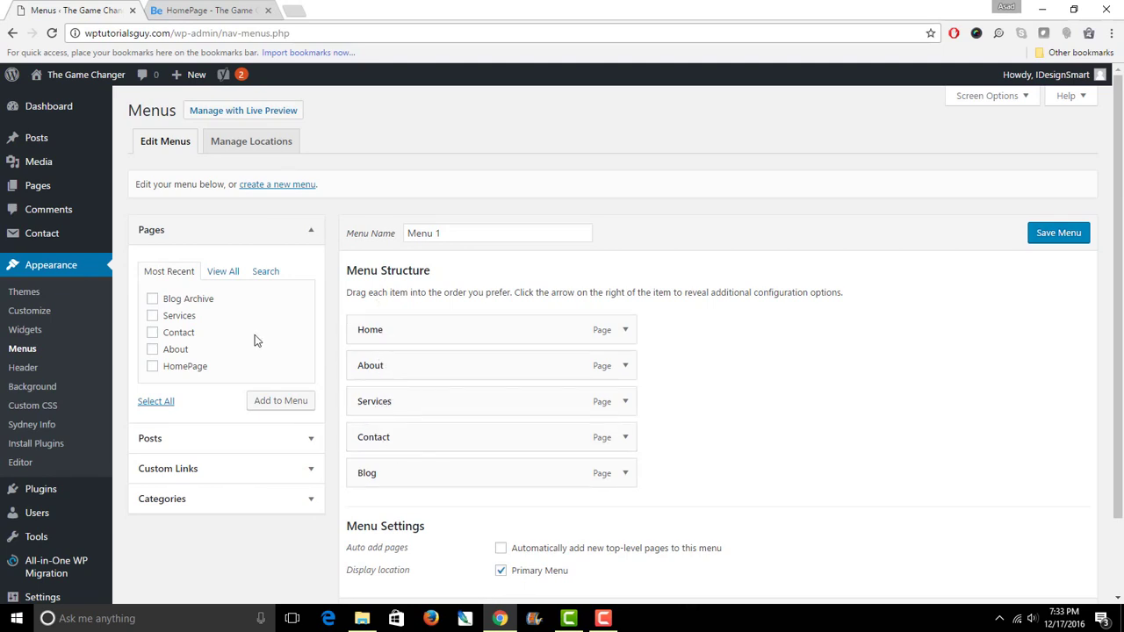
{"action": "left_click", "coordinate": [216, 438]}
{"action": "left_click", "coordinate": [221, 433]}
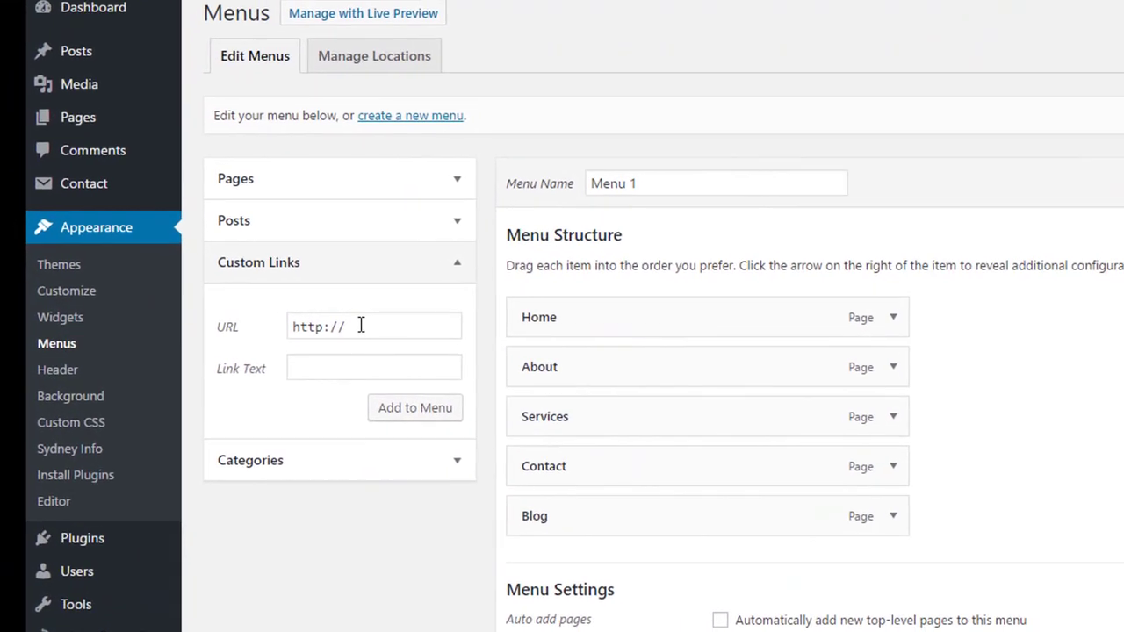
{"action": "left_click", "coordinate": [242, 335]}
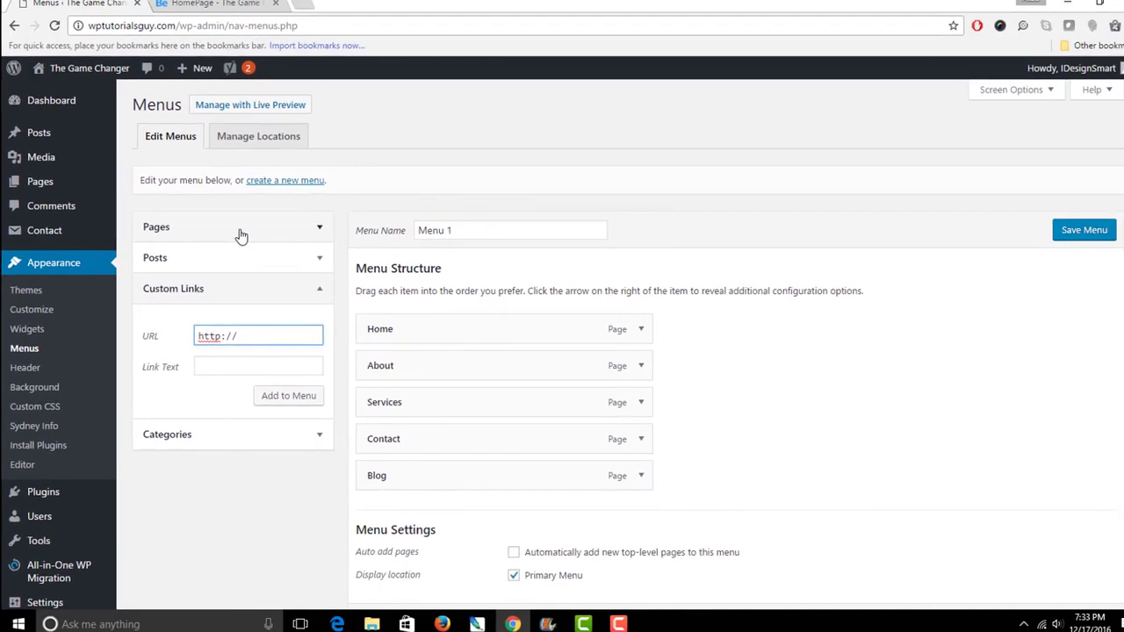
{"action": "left_click", "coordinate": [355, 186]}
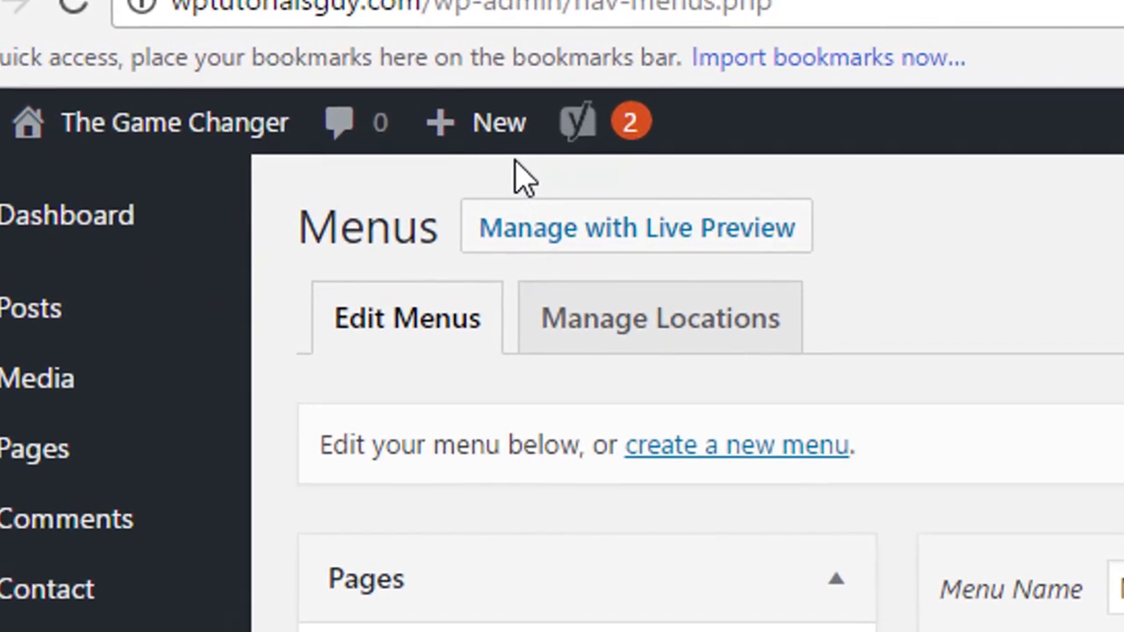
- Open the admin bar's New > Page editor in a separate browser tab
{"action": "mouse_move", "coordinate": [195, 79]}
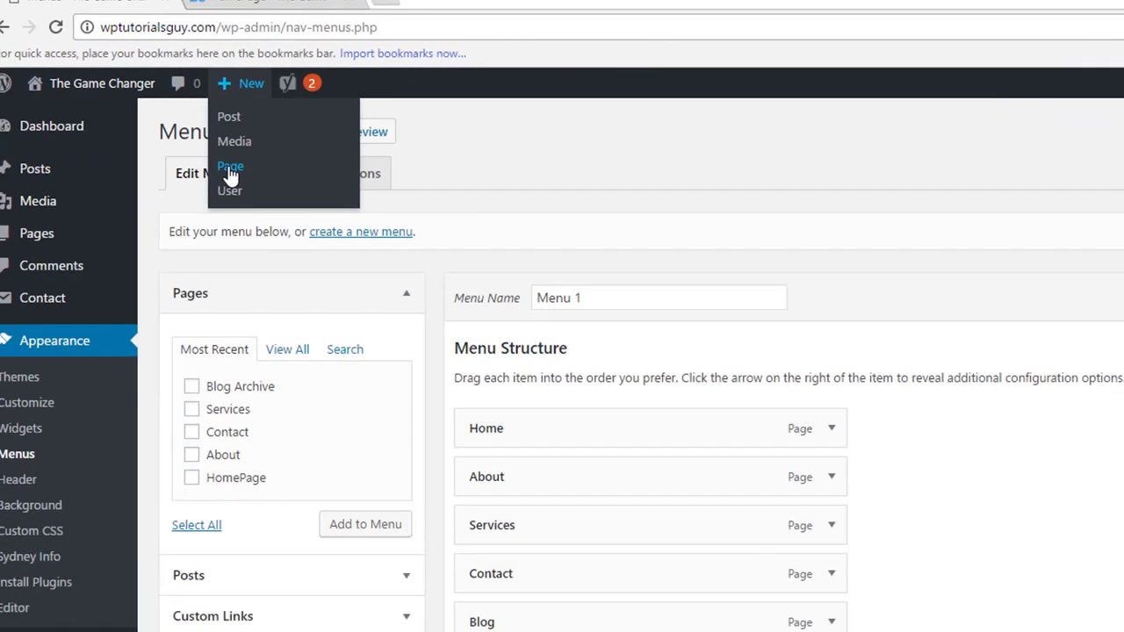
{"action": "right_click", "coordinate": [456, 304]}
{"action": "left_click", "coordinate": [200, 145]}
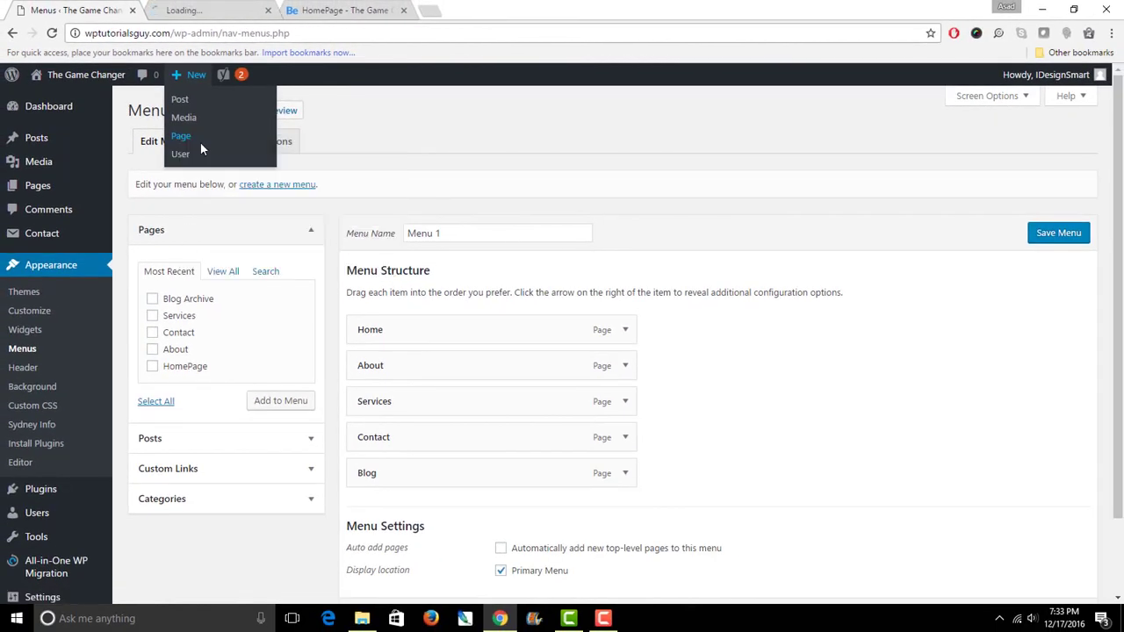
- Publish a page titled 'Example', then reload the Menus tab so it is listed
{"action": "left_click", "coordinate": [245, 8]}
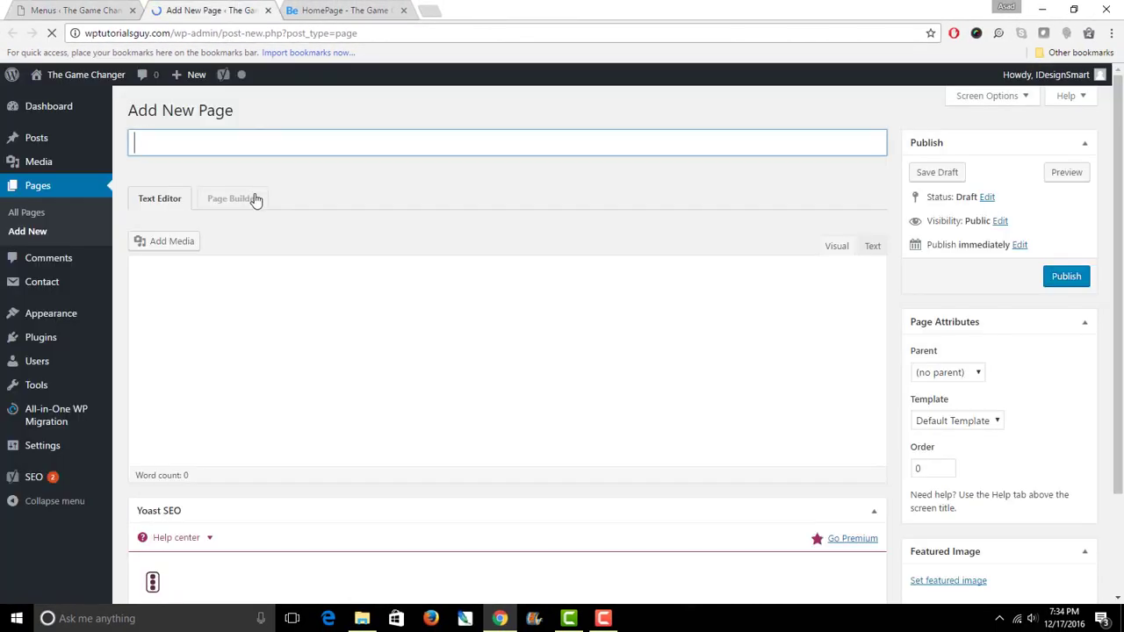
{"action": "type", "text": "E"}
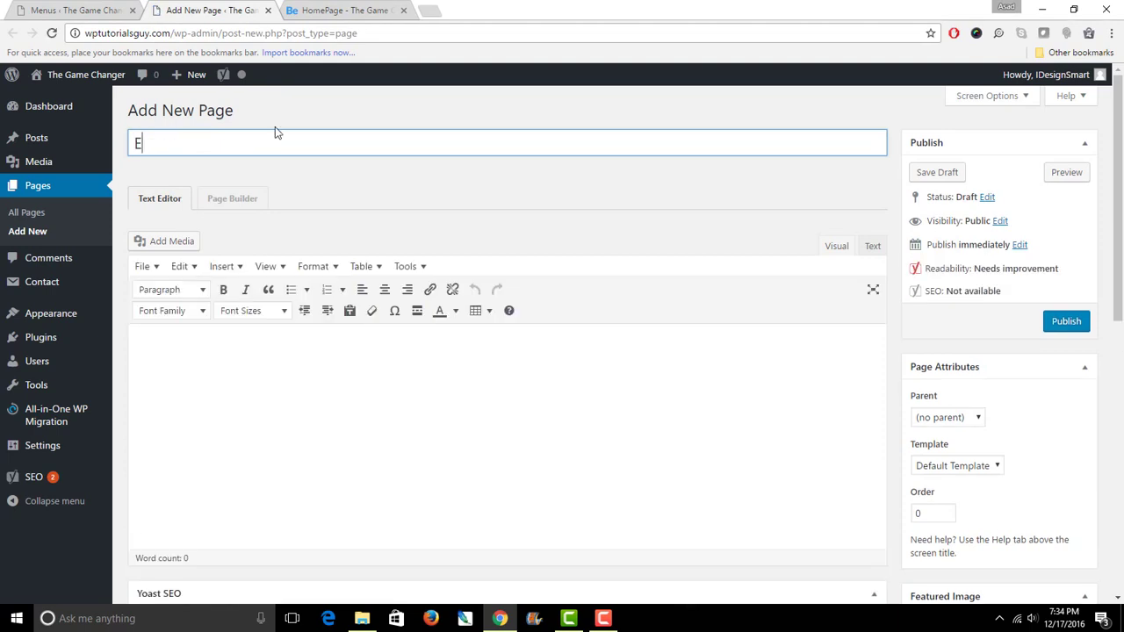
{"action": "type", "text": "xample"}
{"action": "left_click", "coordinate": [1078, 326]}
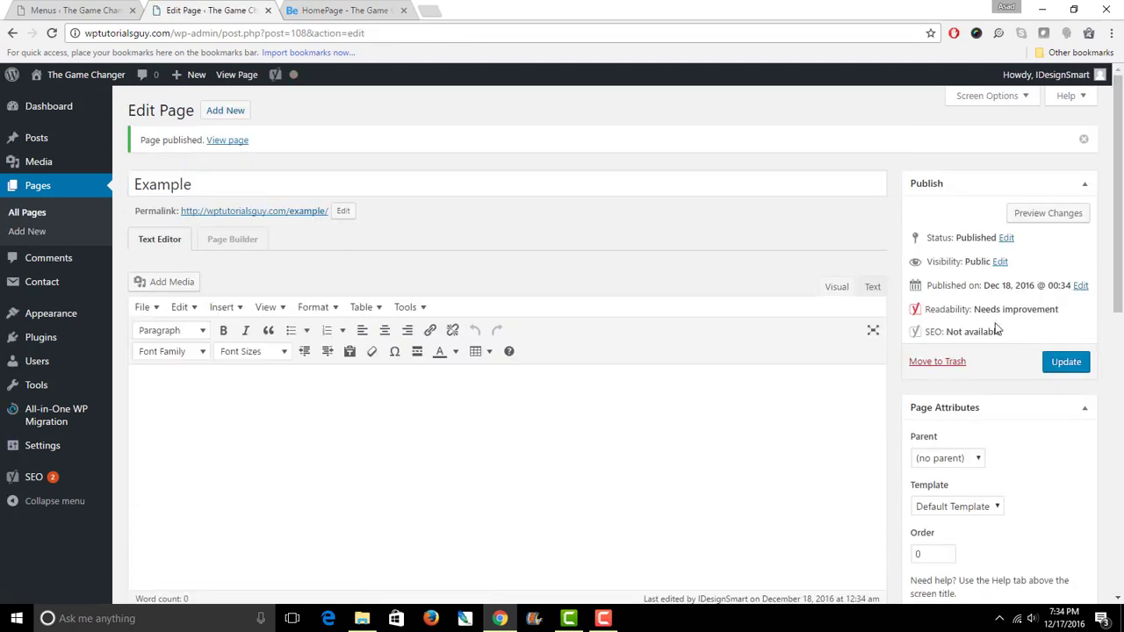
{"action": "left_click", "coordinate": [88, 9]}
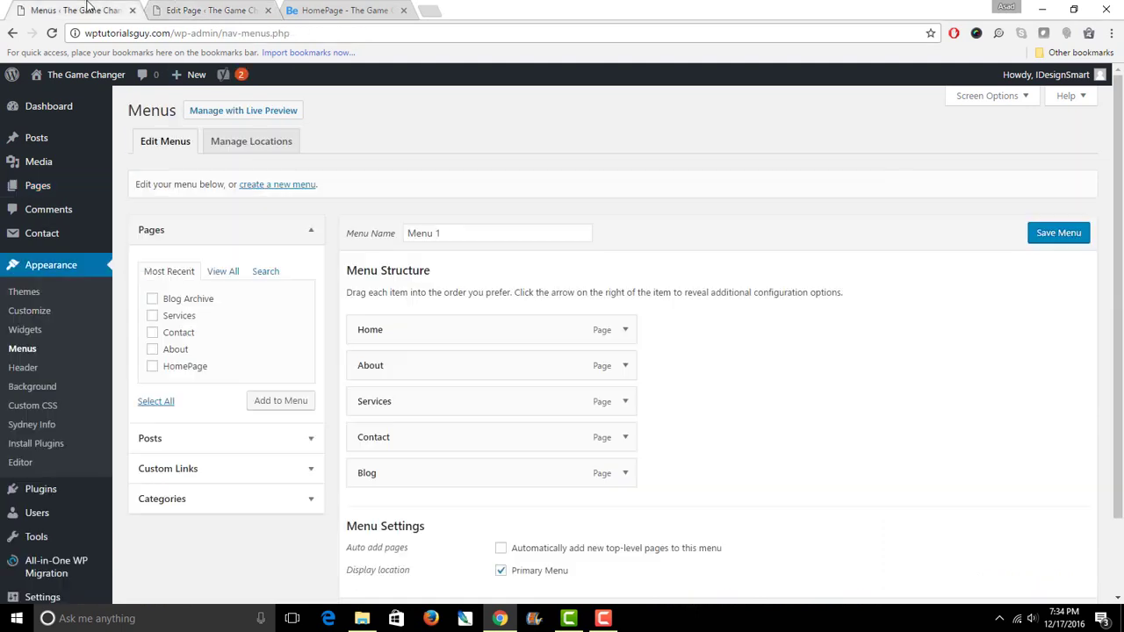
{"action": "left_click", "coordinate": [52, 34]}
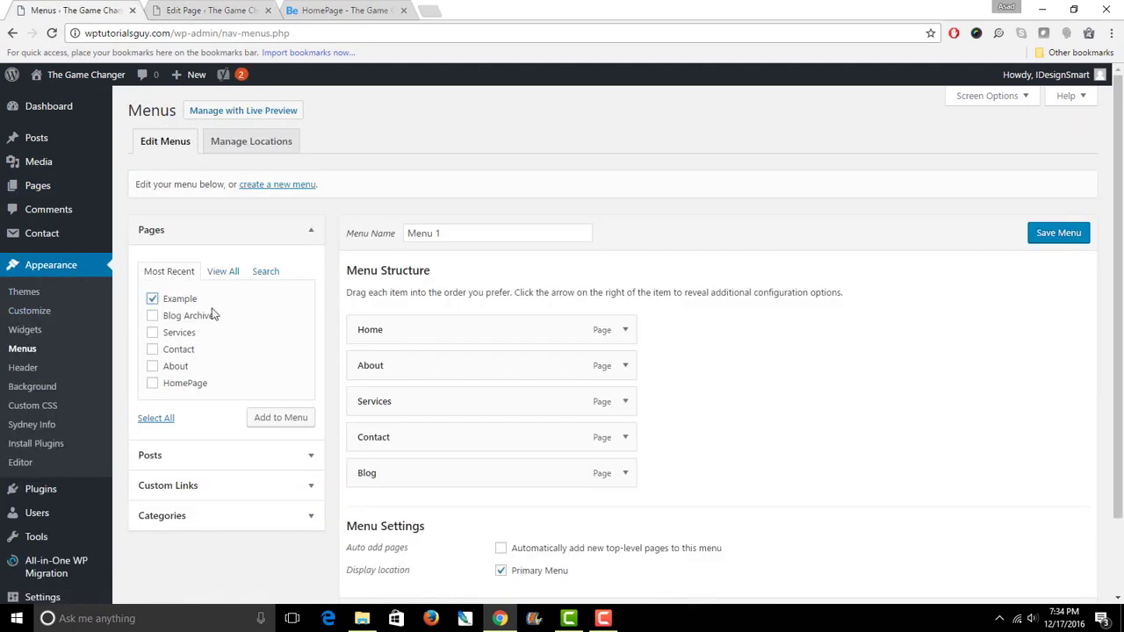
- Add the Example page from the Pages box to Menu 1
{"action": "left_click", "coordinate": [234, 273]}
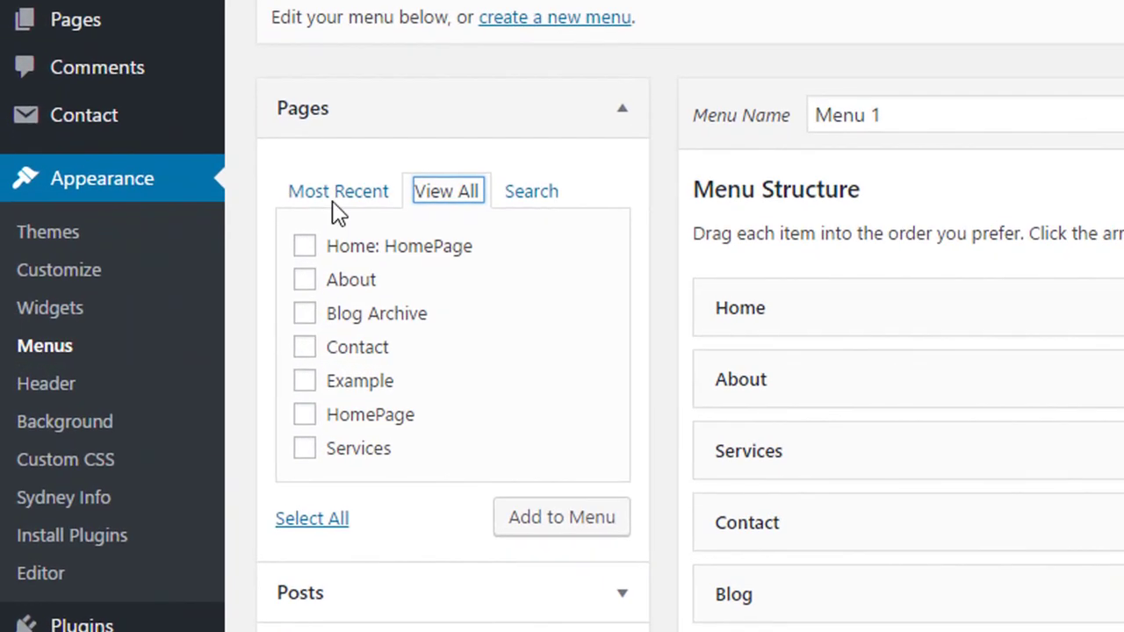
{"action": "left_click", "coordinate": [169, 273]}
{"action": "left_click", "coordinate": [304, 249]}
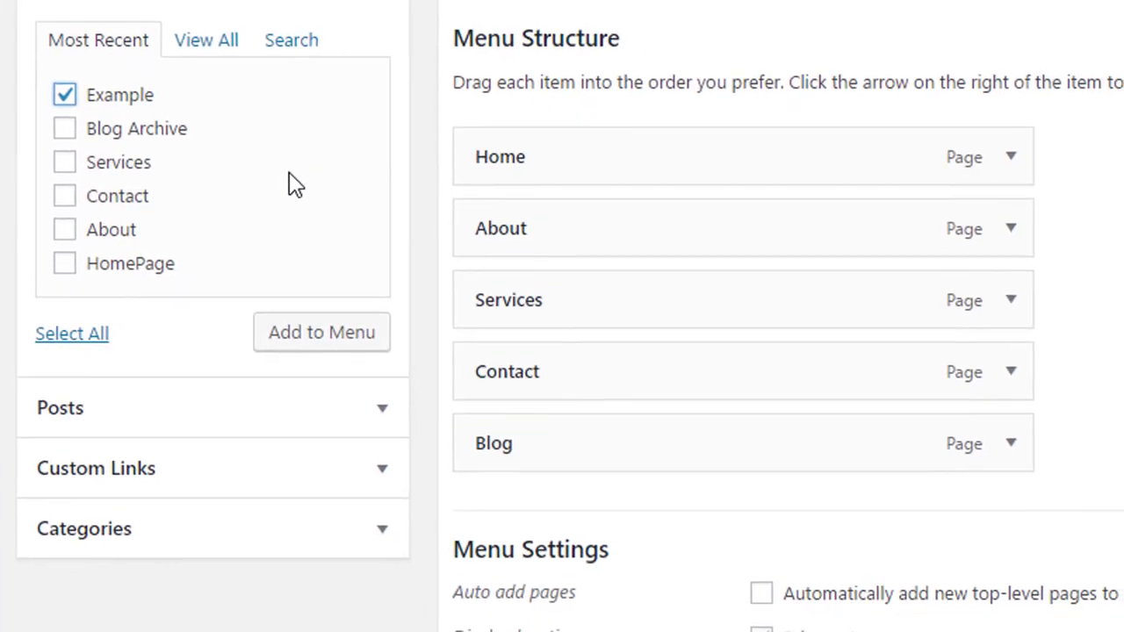
{"action": "left_click", "coordinate": [341, 340]}
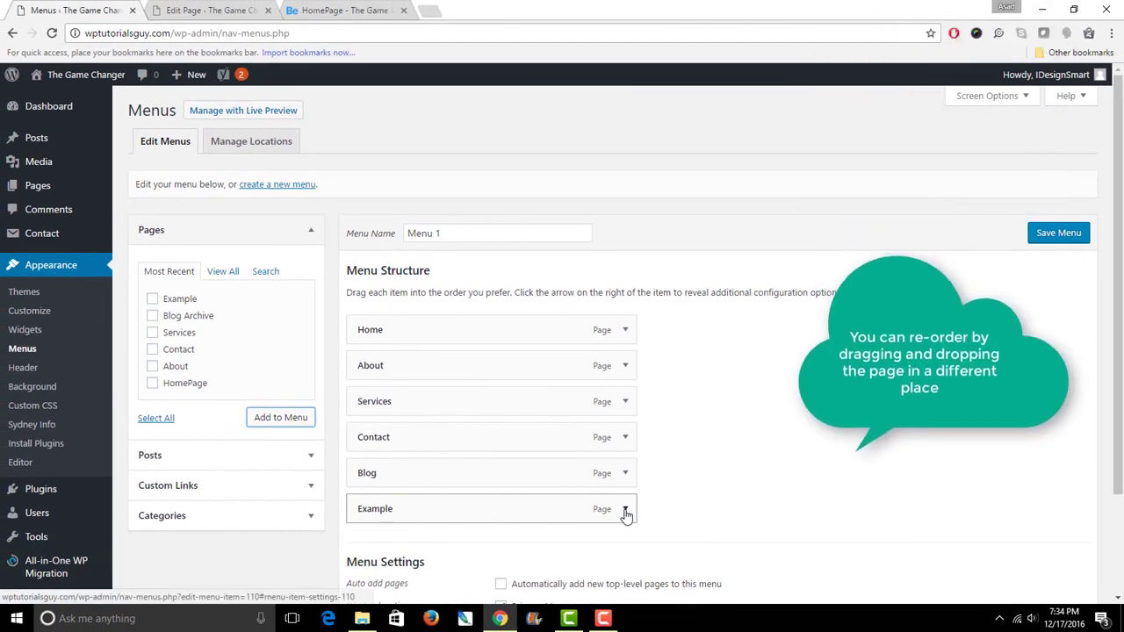
- Change the Example item's Navigation Label to the author's name and save the menu
{"action": "left_click", "coordinate": [625, 509]}
{"action": "scroll", "coordinate": [359, 413], "scroll_direction": "down", "scroll_amount": 2}
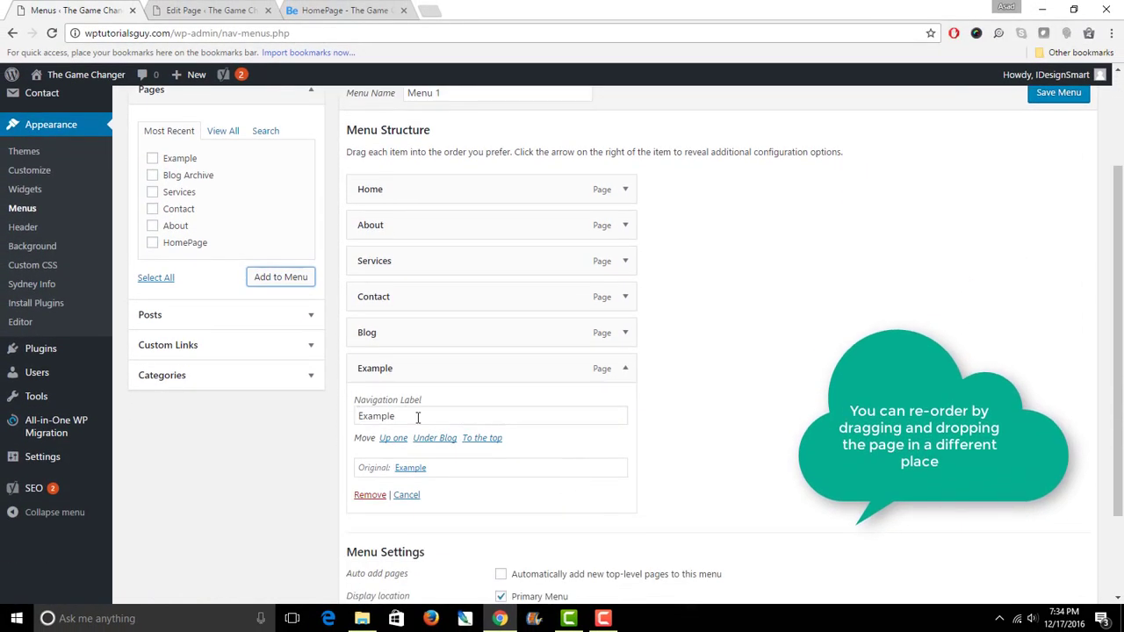
{"action": "left_click_drag", "start_coordinate": [418, 417], "coordinate": [332, 399]}
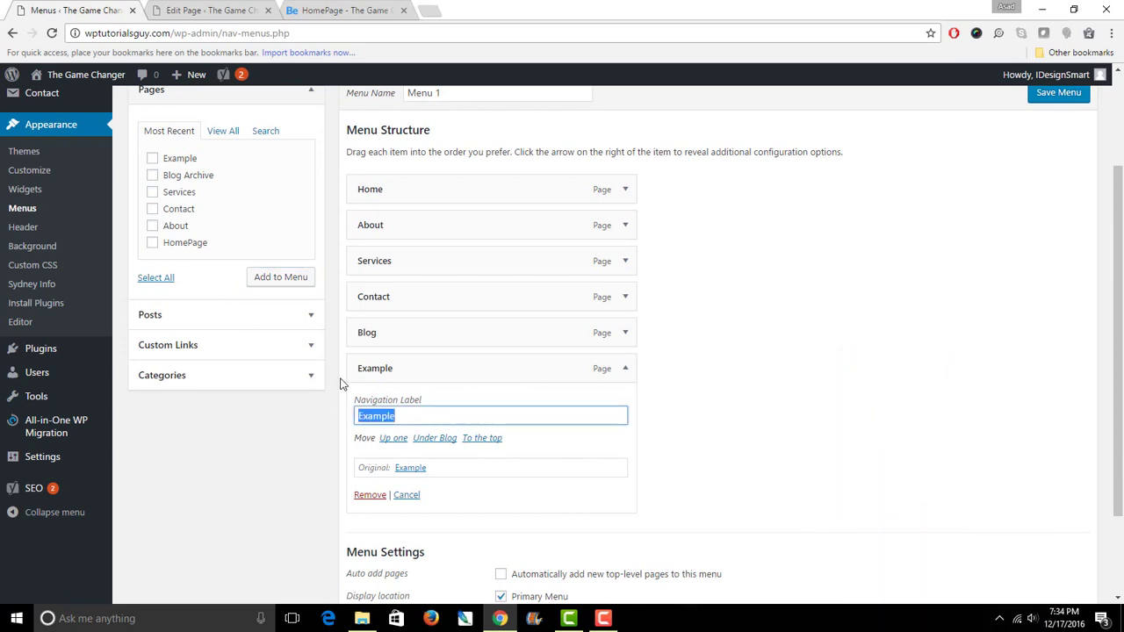
{"action": "type", "text": "Asad"}
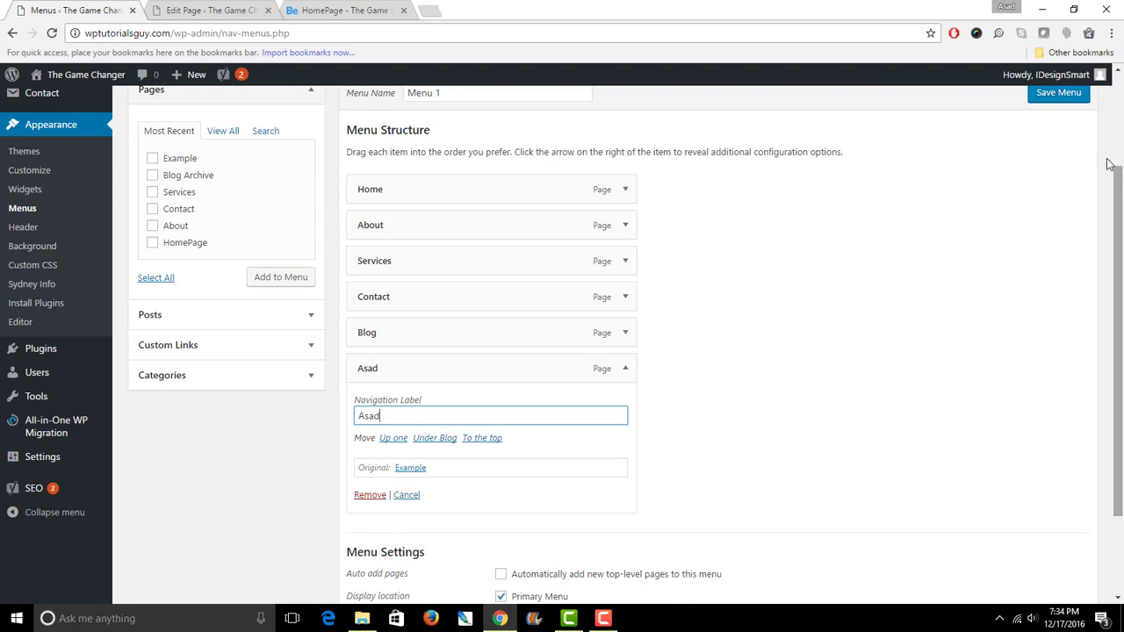
{"action": "left_click", "coordinate": [1061, 94]}
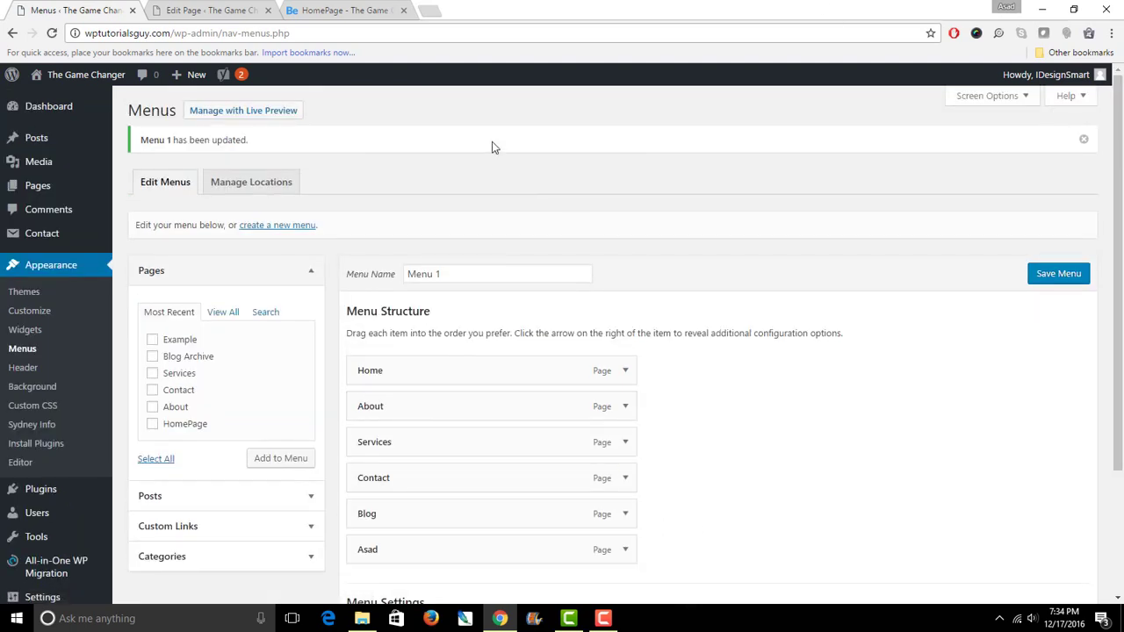
- Open the live site homepage in a browser tab
{"action": "mouse_move", "coordinate": [91, 75]}
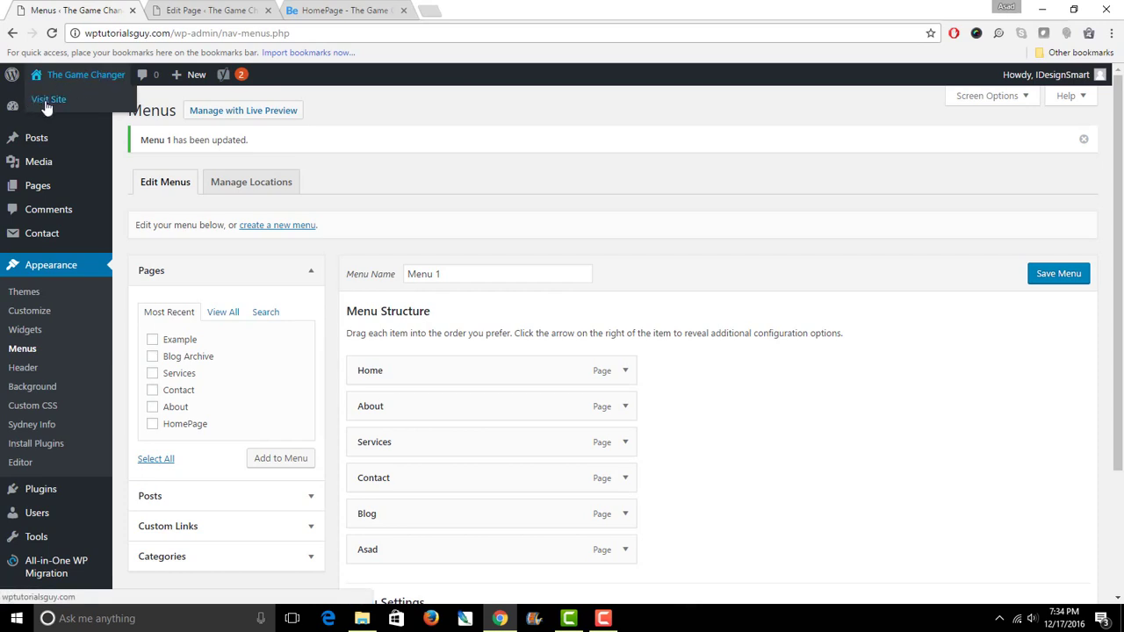
{"action": "right_click", "coordinate": [46, 106]}
{"action": "left_click", "coordinate": [97, 111]}
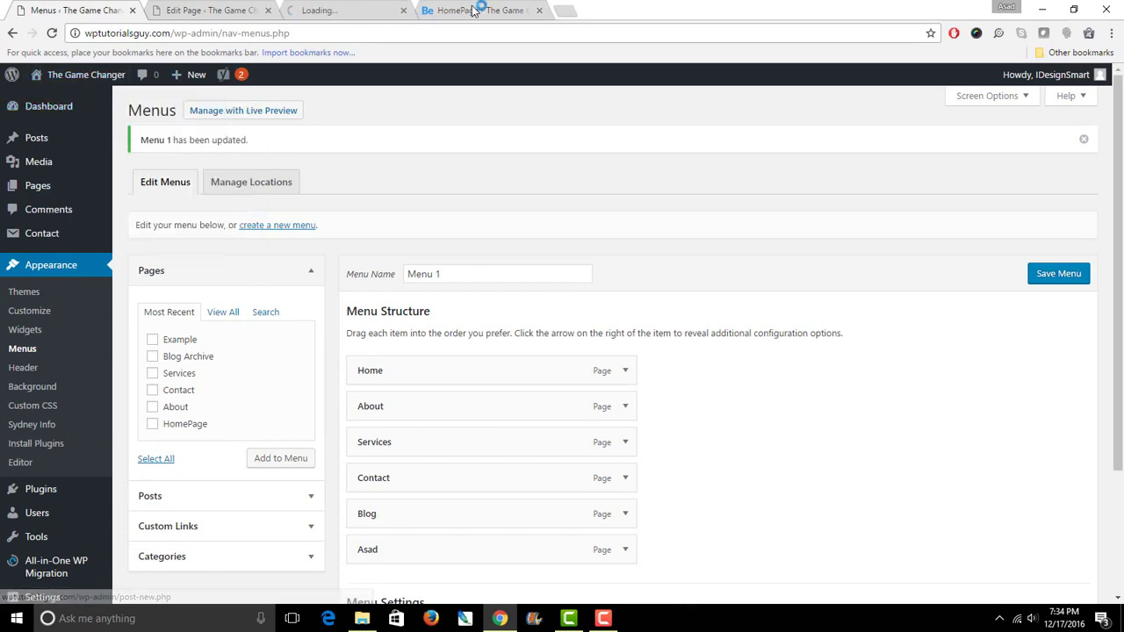
{"action": "left_click", "coordinate": [539, 10]}
{"action": "left_click", "coordinate": [386, 10]}
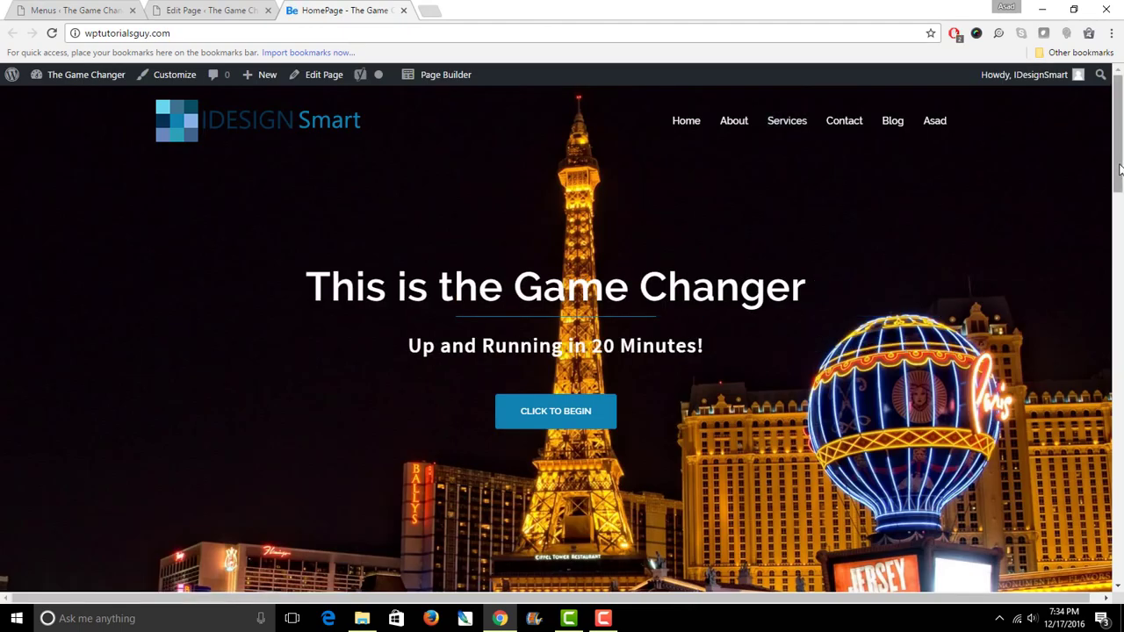
{"action": "left_click_drag", "start_coordinate": [1120, 170], "coordinate": [1120, 169]}
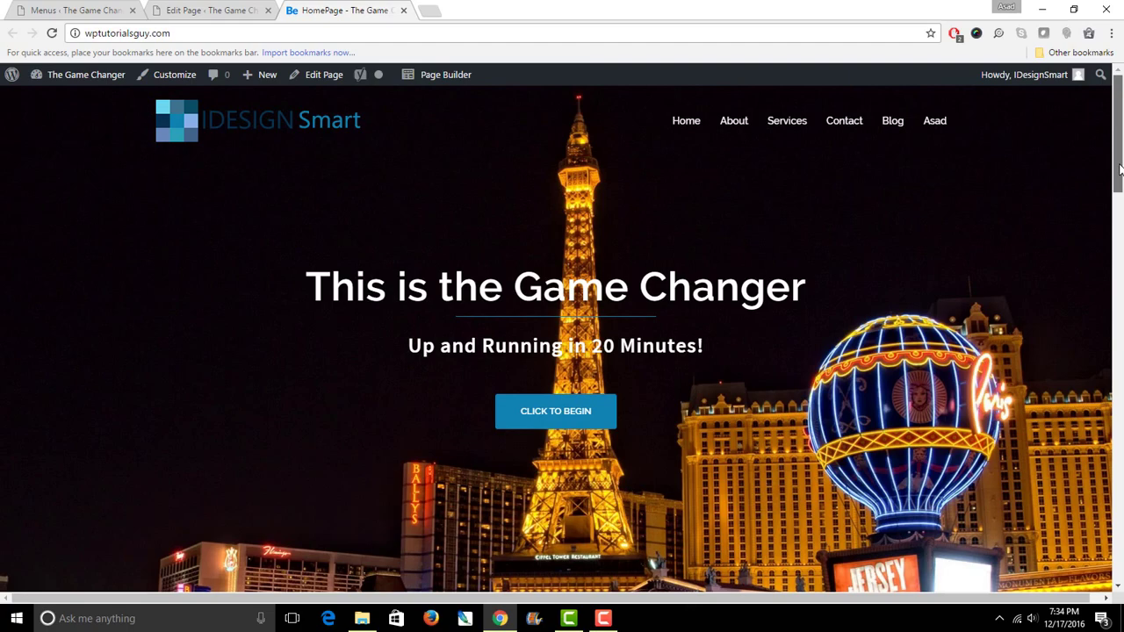
- Preview the homepage in mobile device mode and test expanding and collapsing the hamburger menu
{"action": "right_click", "coordinate": [892, 536]}
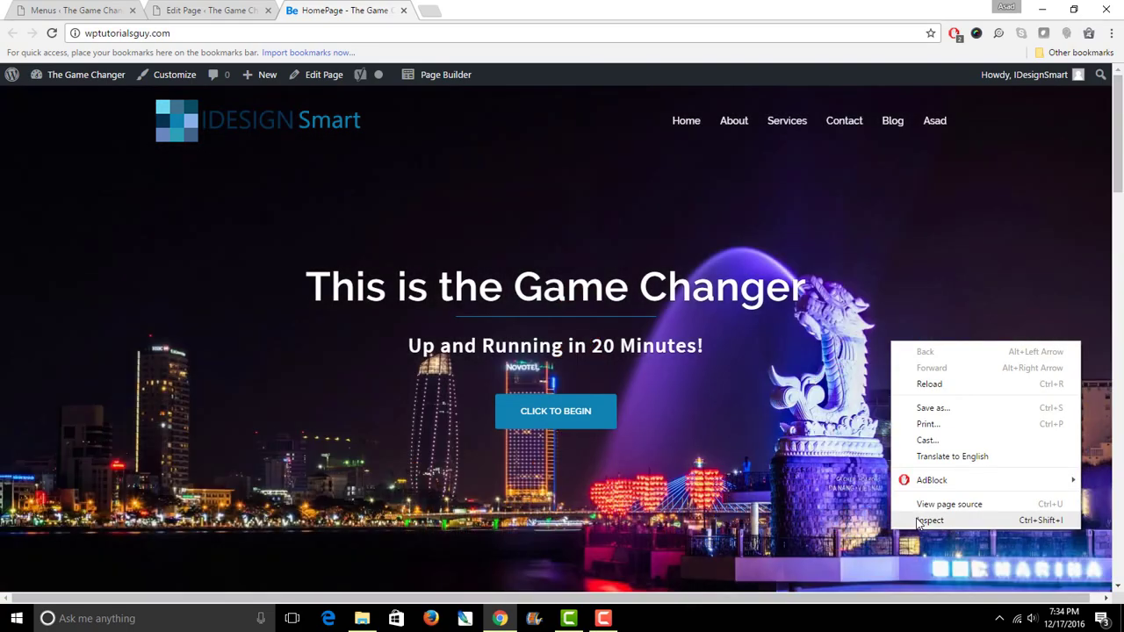
{"action": "left_click", "coordinate": [916, 517]}
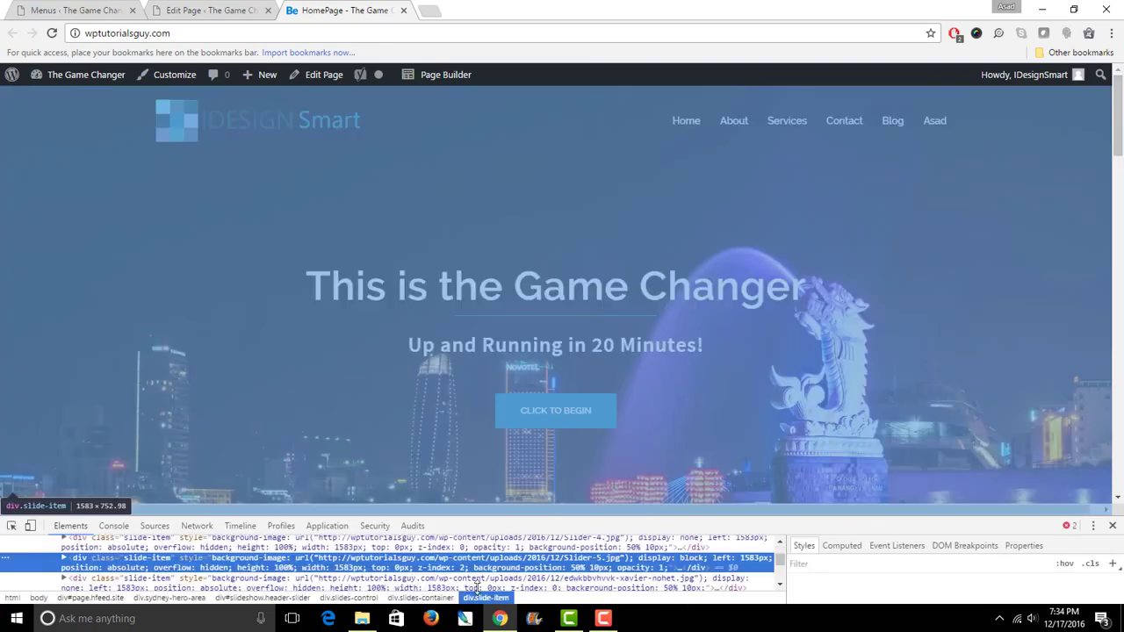
{"action": "key", "text": "ctrl+shift+m"}
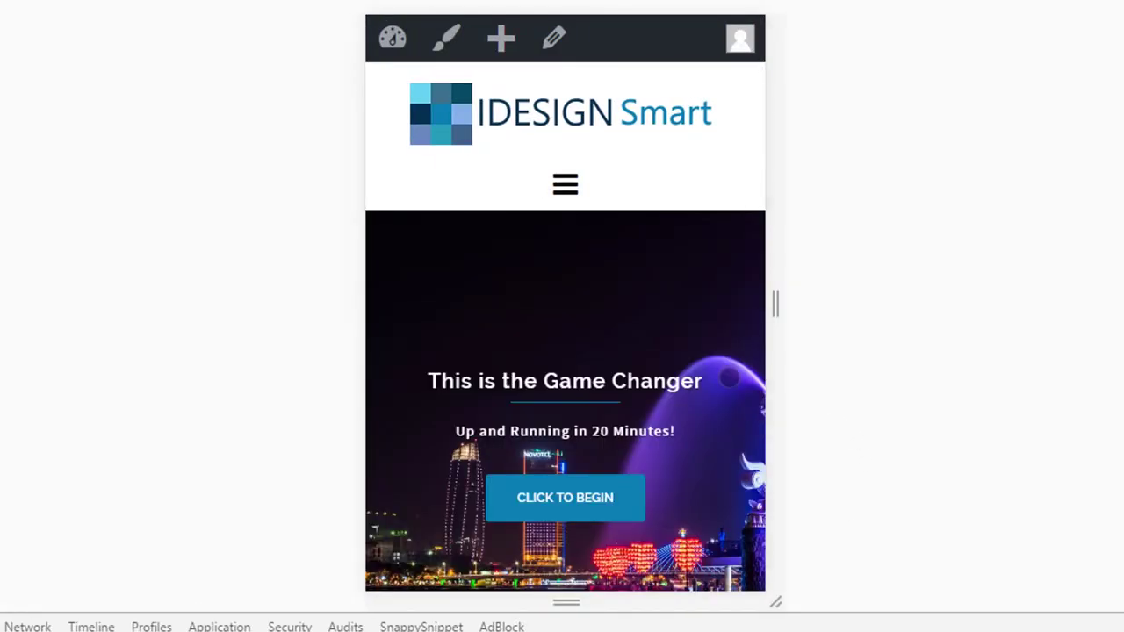
{"action": "left_click", "coordinate": [565, 182]}
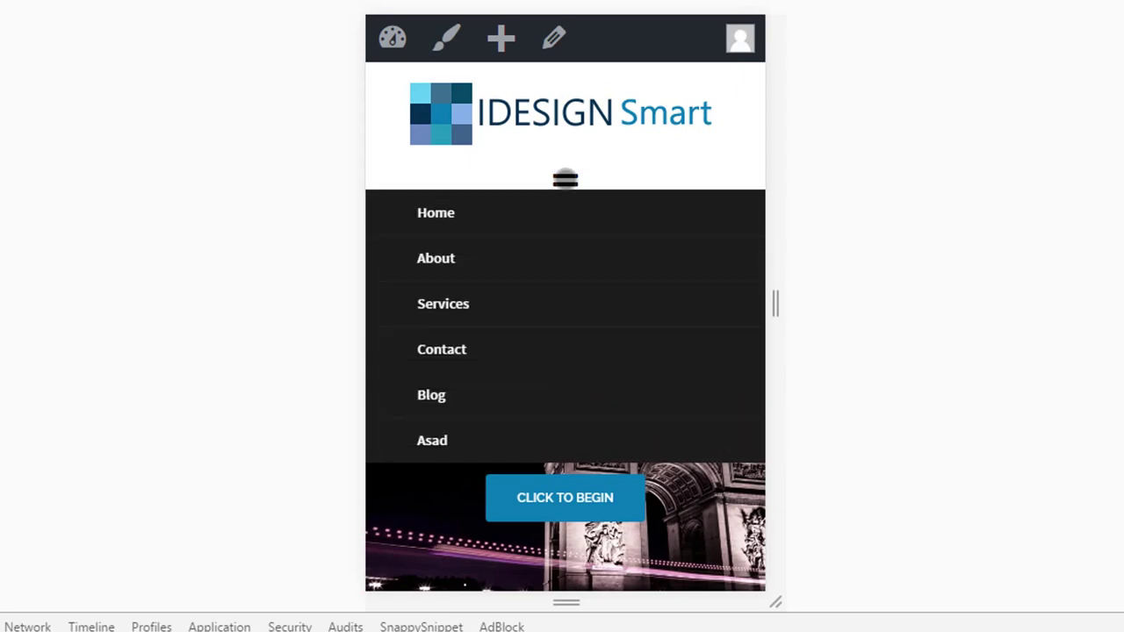
{"action": "left_click", "coordinate": [565, 180]}
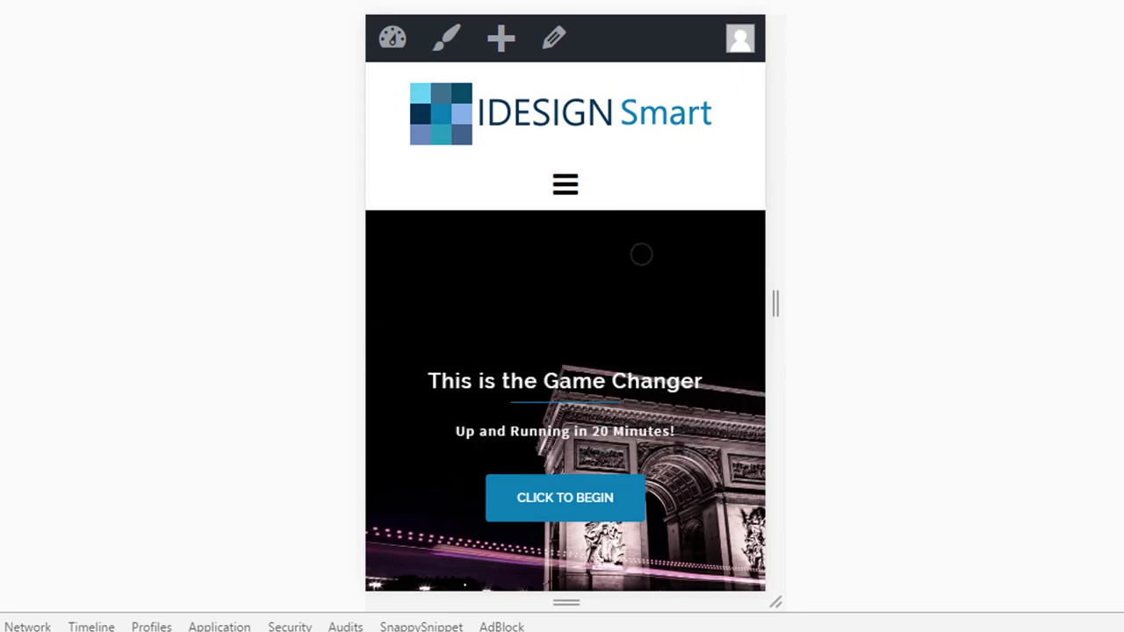
{"action": "scroll", "coordinate": [640, 254], "scroll_direction": "down", "scroll_amount": 5}
{"action": "scroll", "coordinate": [640, 253], "scroll_direction": "up", "scroll_amount": 3}
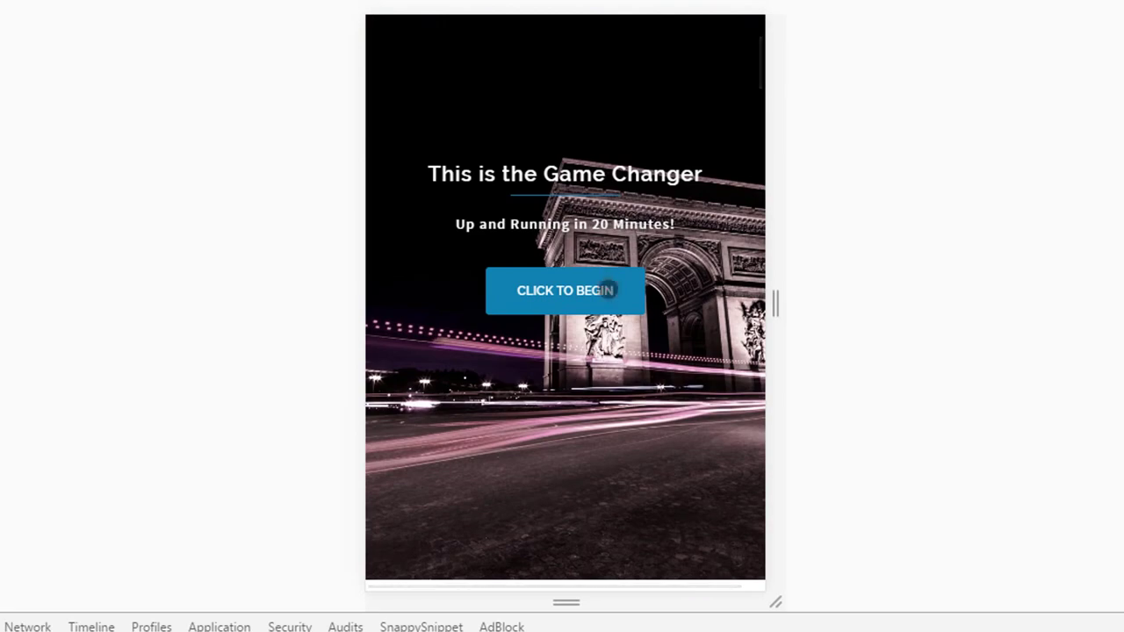
- Test the CLICK TO BEGIN button on mobile, scroll the page, then return to desktop width
{"action": "left_click", "coordinate": [609, 293]}
{"action": "scroll", "coordinate": [611, 301], "scroll_direction": "down", "scroll_amount": 7}
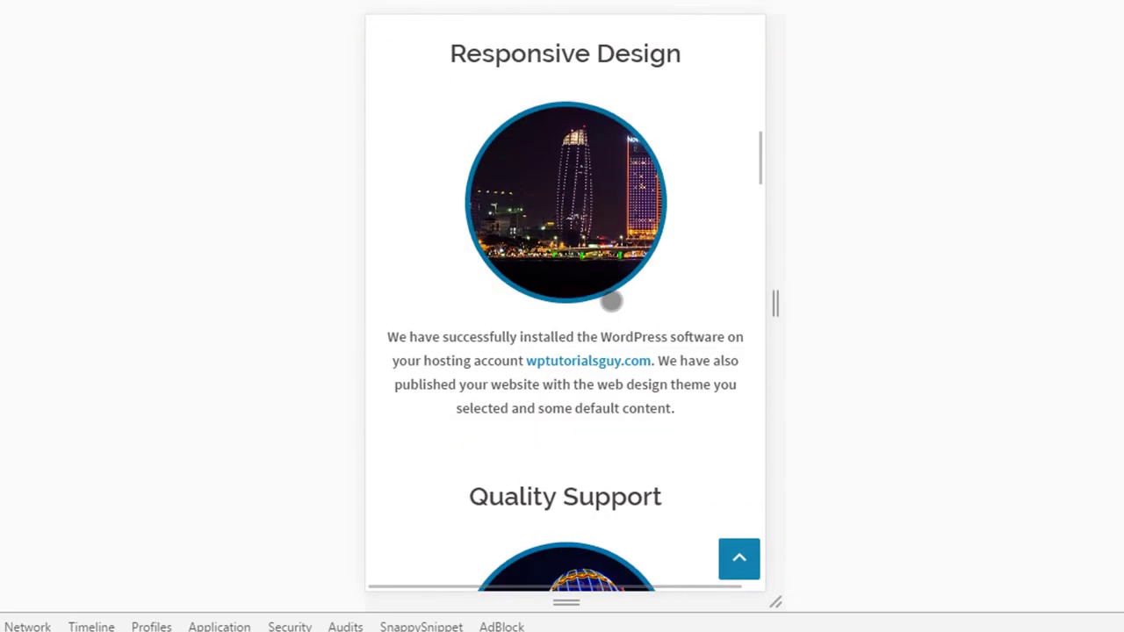
{"action": "scroll", "coordinate": [668, 306], "scroll_direction": "down", "scroll_amount": 6}
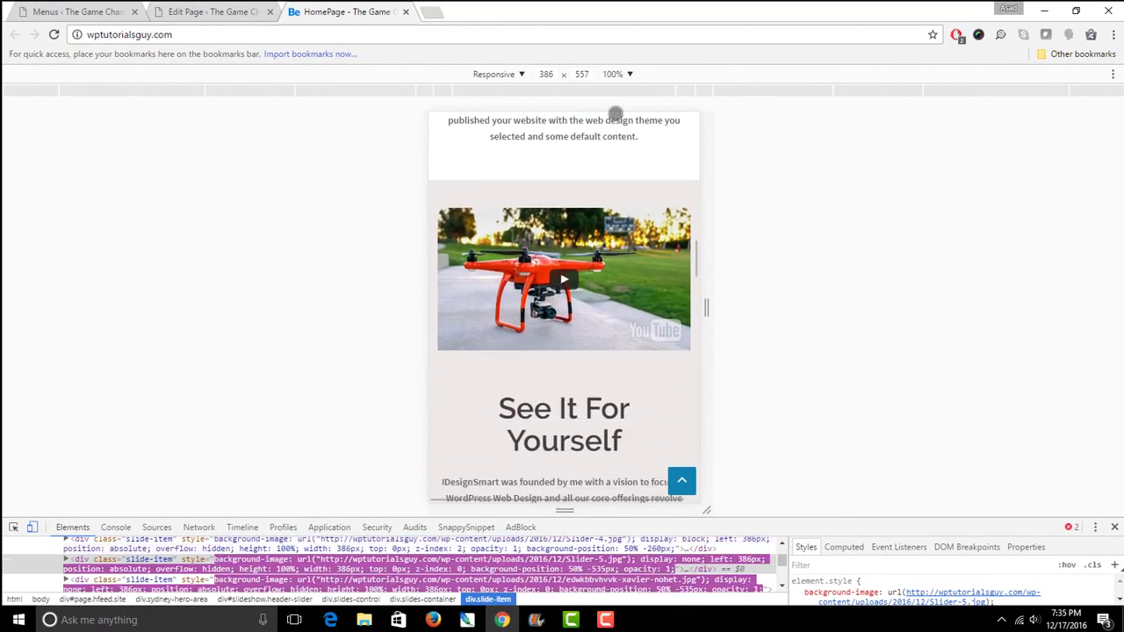
{"action": "scroll", "coordinate": [617, 298], "scroll_direction": "down", "scroll_amount": 3}
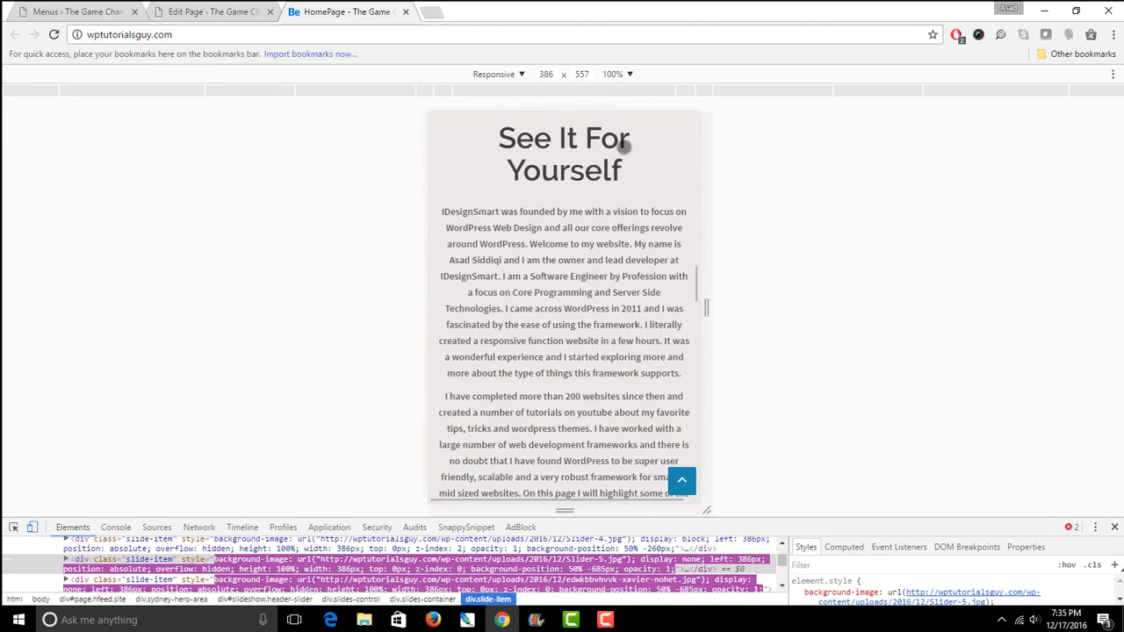
{"action": "scroll", "coordinate": [619, 329], "scroll_direction": "down", "scroll_amount": 4}
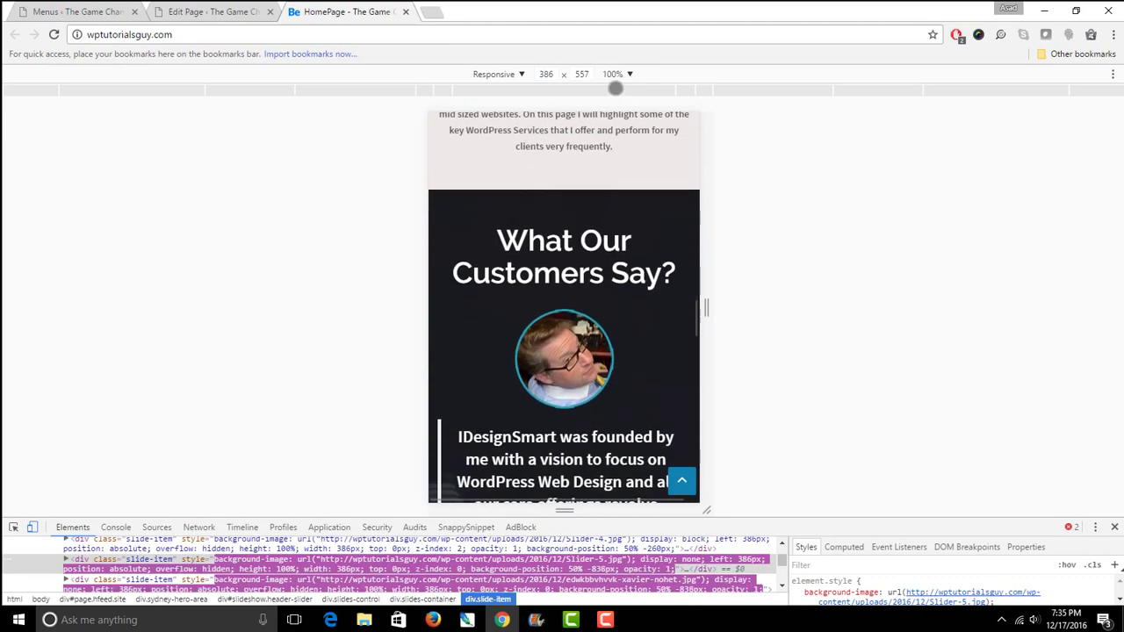
{"action": "scroll", "coordinate": [615, 369], "scroll_direction": "down", "scroll_amount": 3}
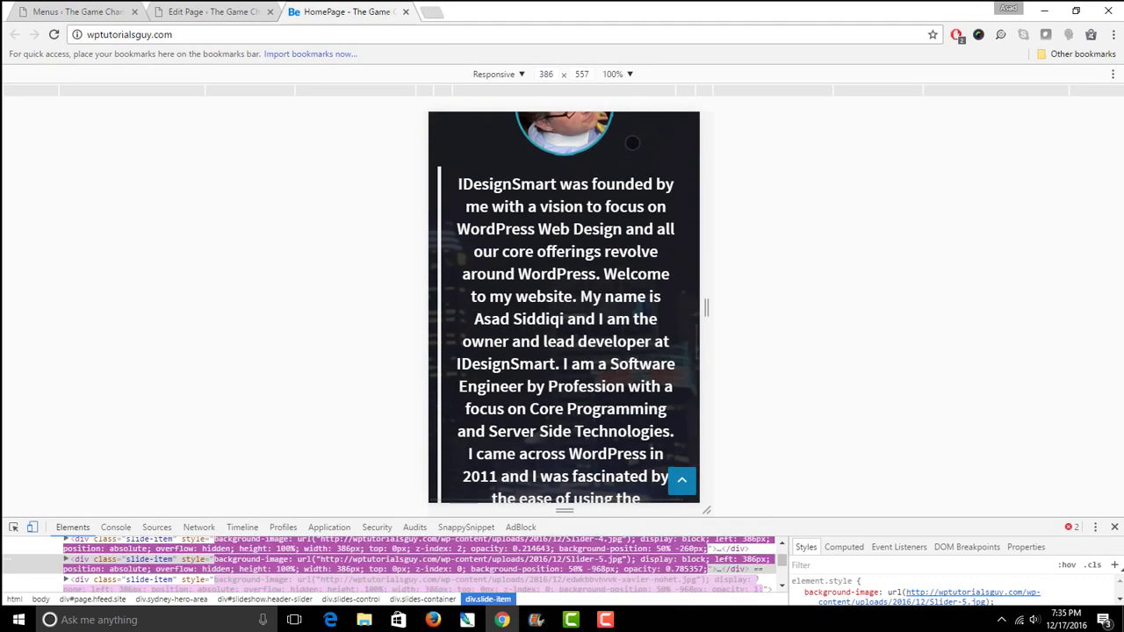
{"action": "left_click", "coordinate": [32, 527]}
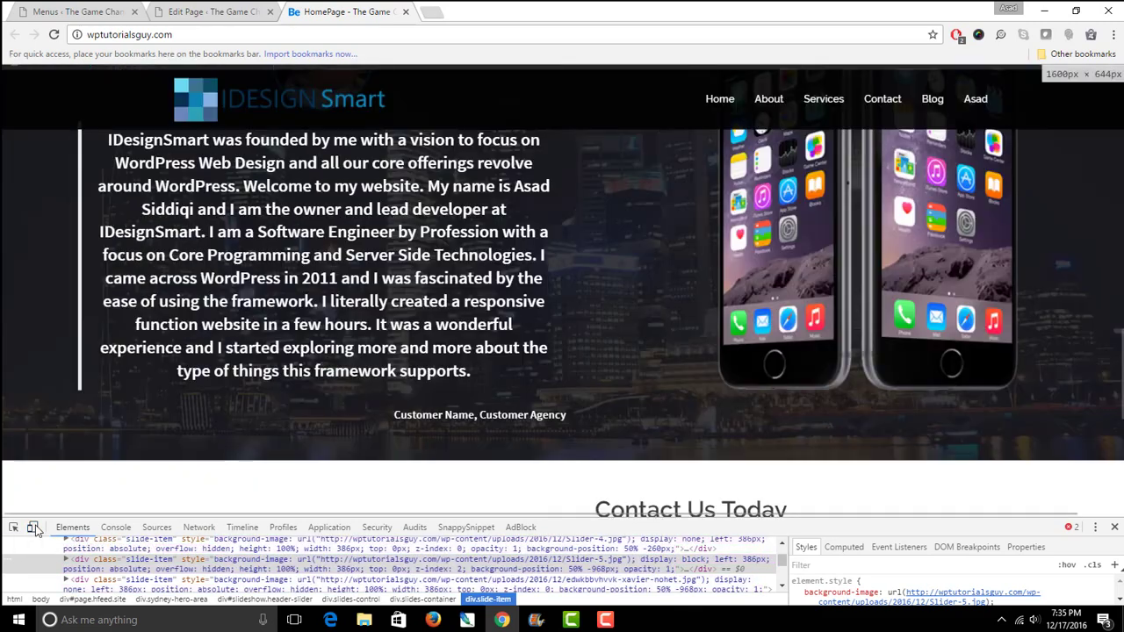
- Close the developer inspector and scroll the homepage between the hero slider and Professional Services
{"action": "scroll", "coordinate": [384, 338], "scroll_direction": "up", "scroll_amount": 3}
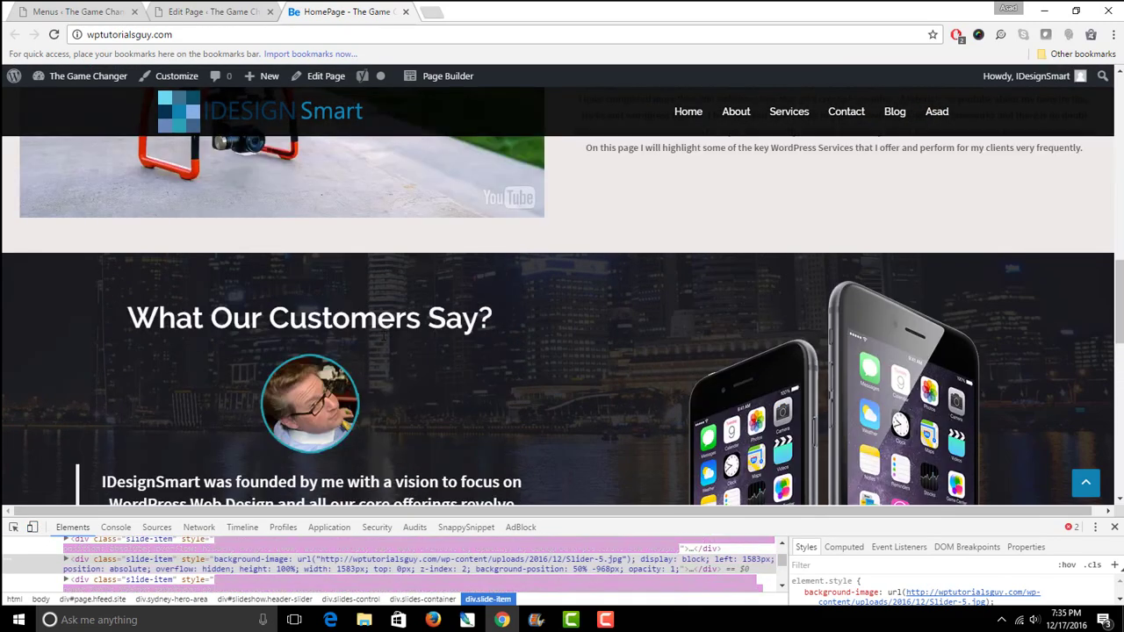
{"action": "left_click", "coordinate": [1115, 527]}
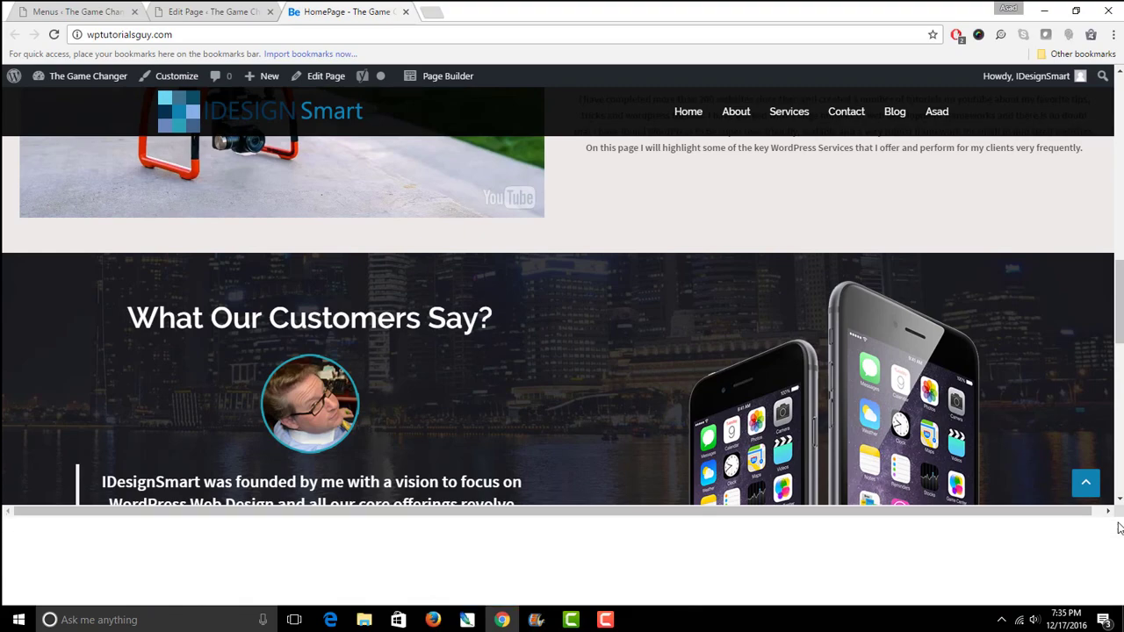
{"action": "scroll", "coordinate": [929, 489], "scroll_direction": "up", "scroll_amount": 1}
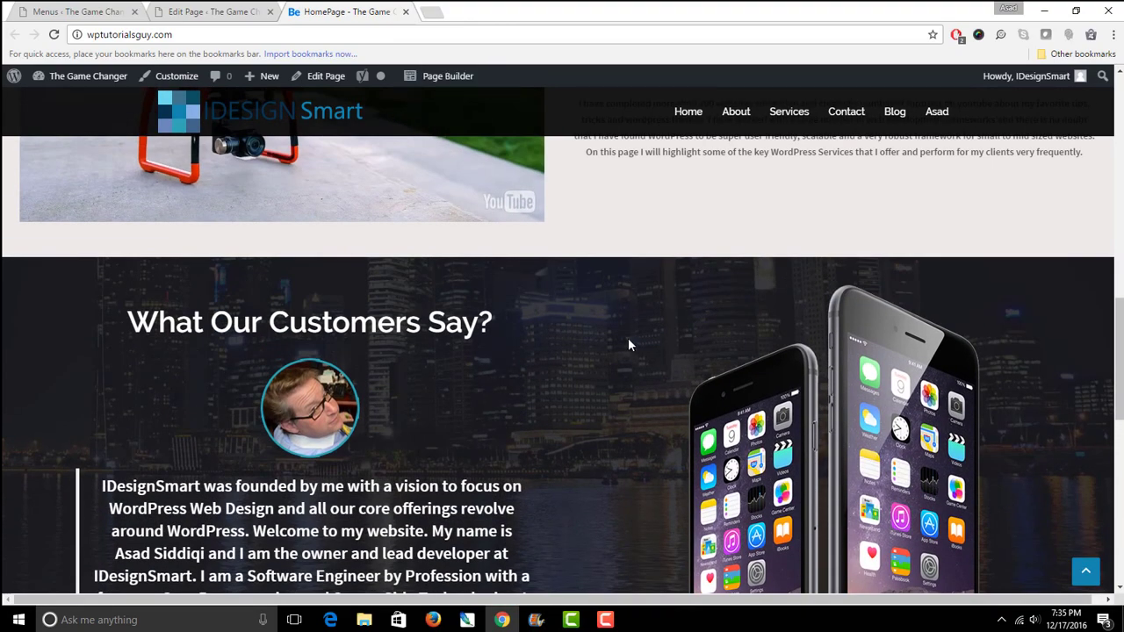
{"action": "scroll", "coordinate": [628, 343], "scroll_direction": "up", "scroll_amount": 10}
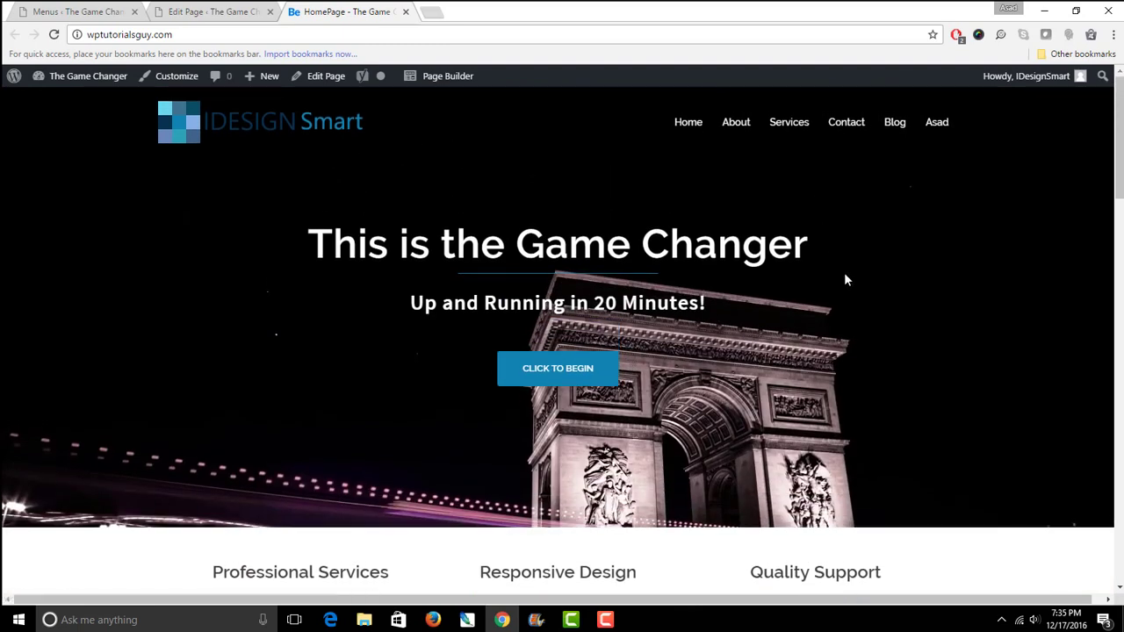
{"action": "scroll", "coordinate": [844, 279], "scroll_direction": "down", "scroll_amount": 5}
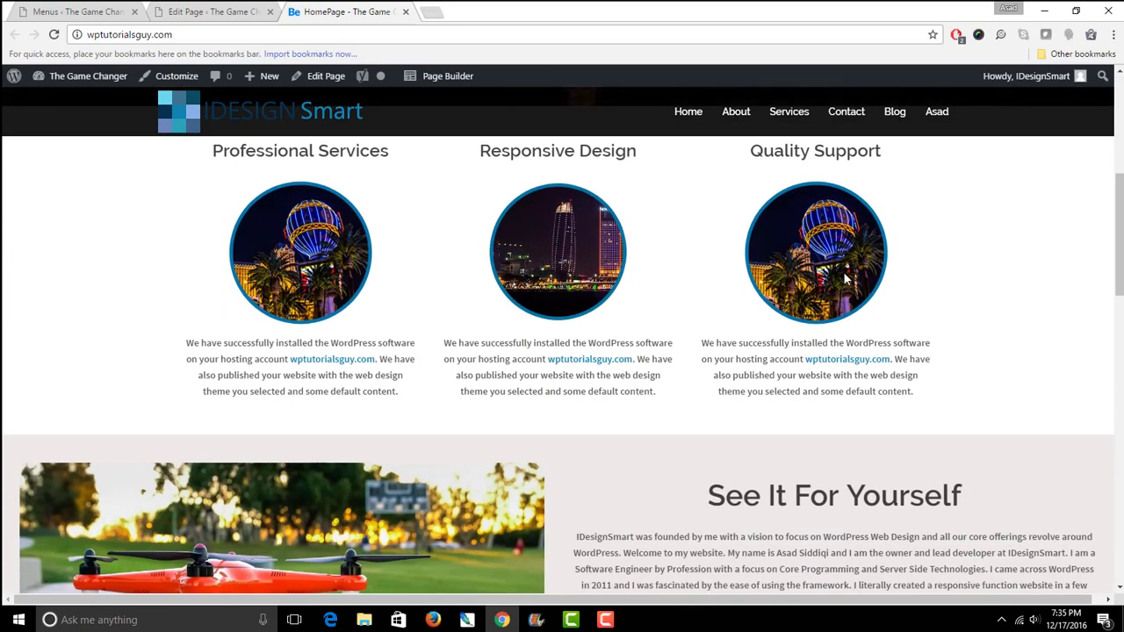
{"action": "scroll", "coordinate": [834, 283], "scroll_direction": "up", "scroll_amount": 1}
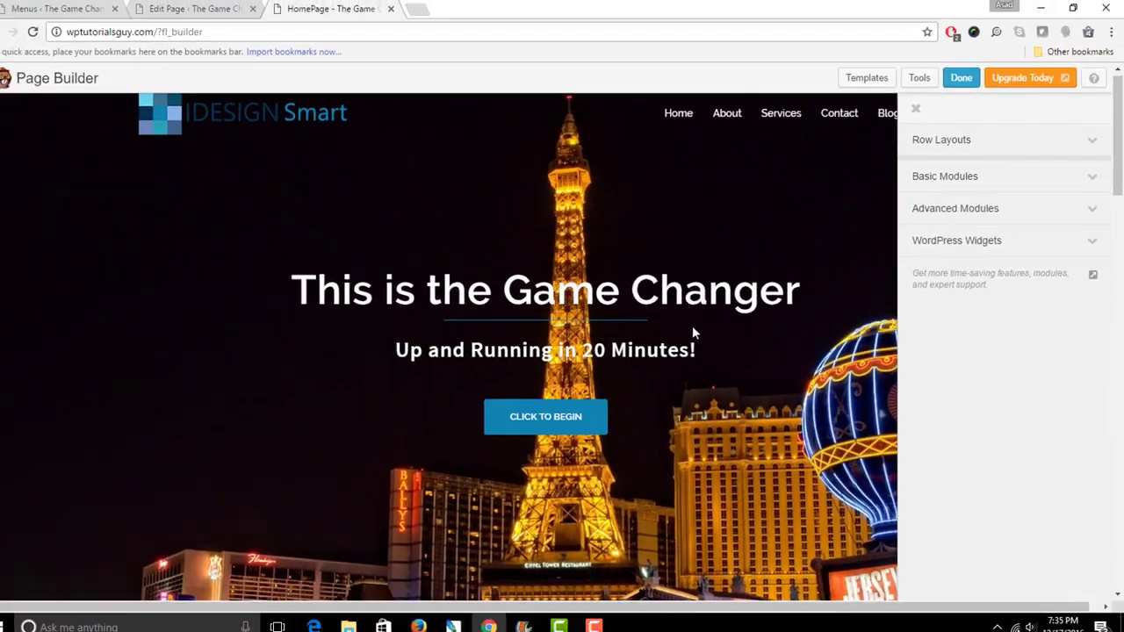
- In Page Builder, browse the Basic Modules, then the Advanced Modules, including Sidebar
{"action": "scroll", "coordinate": [693, 328], "scroll_direction": "down", "scroll_amount": 4}
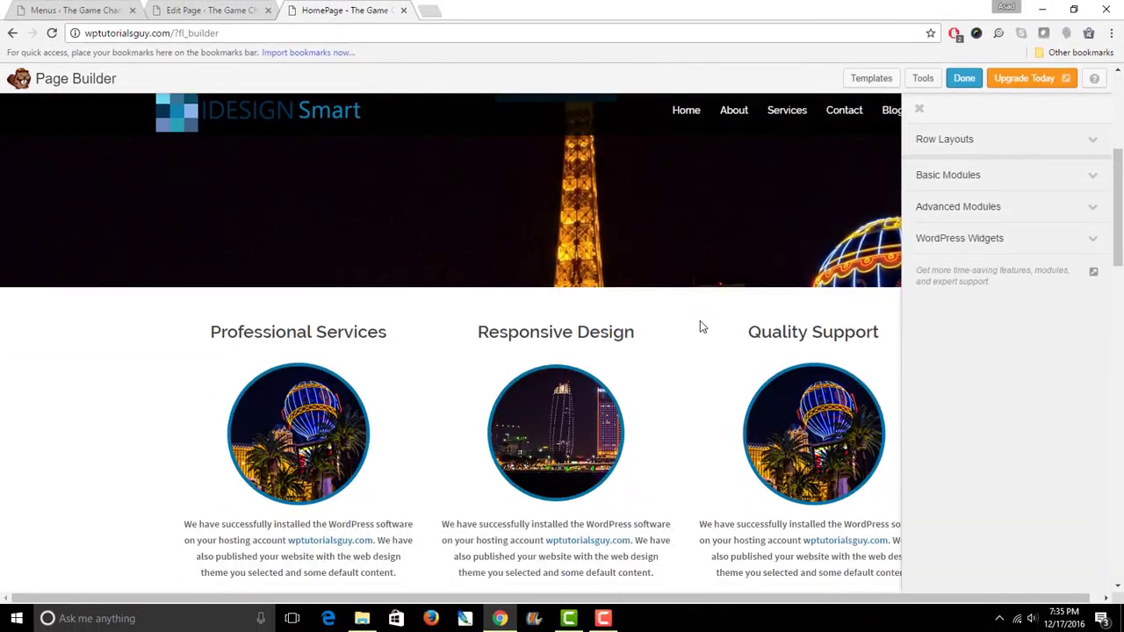
{"action": "scroll", "coordinate": [700, 326], "scroll_direction": "down", "scroll_amount": 3}
{"action": "scroll", "coordinate": [700, 326], "scroll_direction": "up", "scroll_amount": 2}
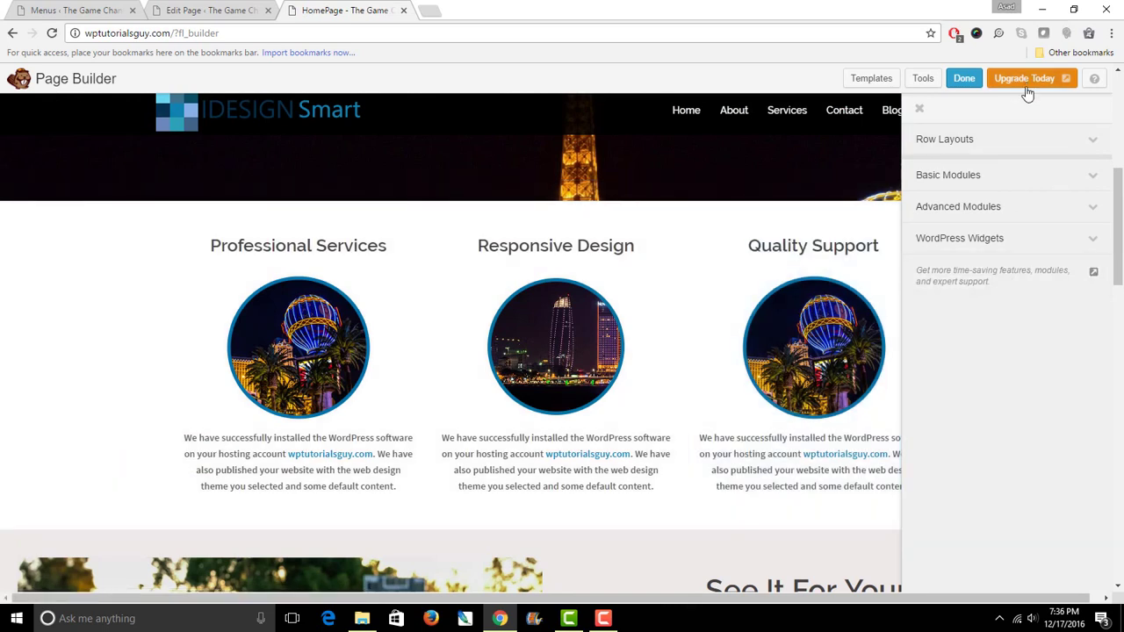
{"action": "left_click", "coordinate": [984, 175]}
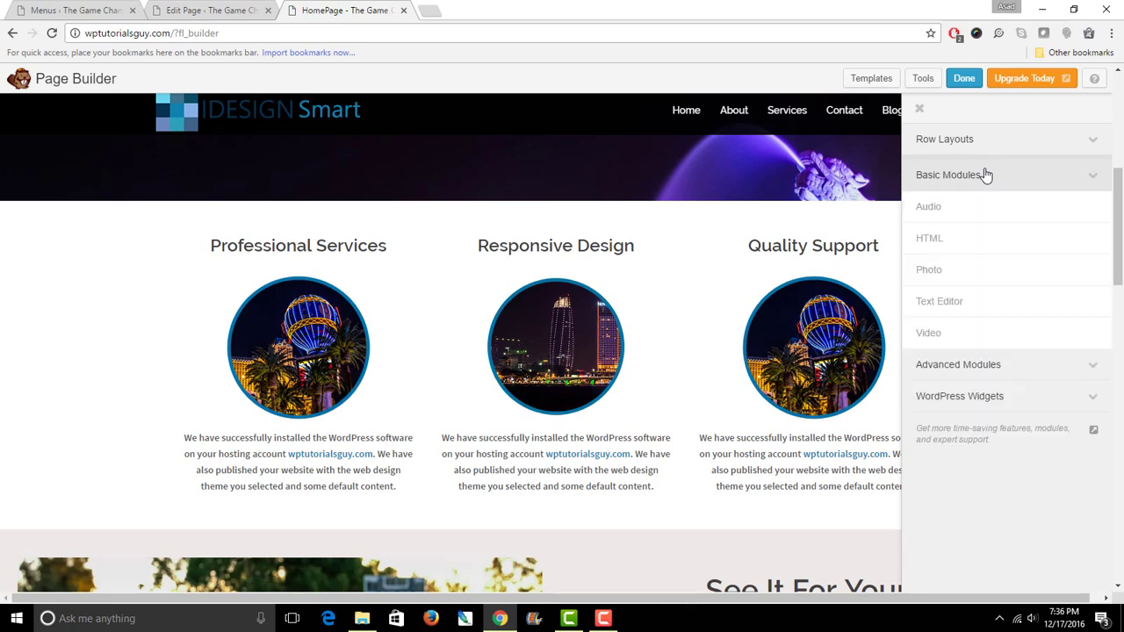
{"action": "left_click", "coordinate": [971, 367]}
{"action": "left_click", "coordinate": [959, 217]}
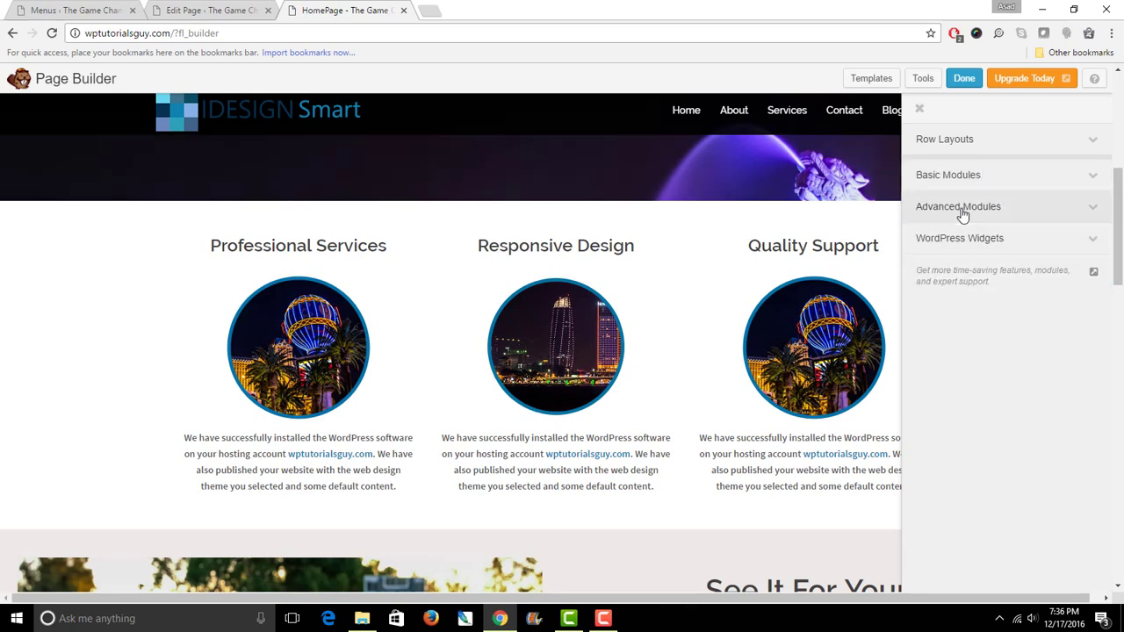
{"action": "left_click", "coordinate": [960, 218]}
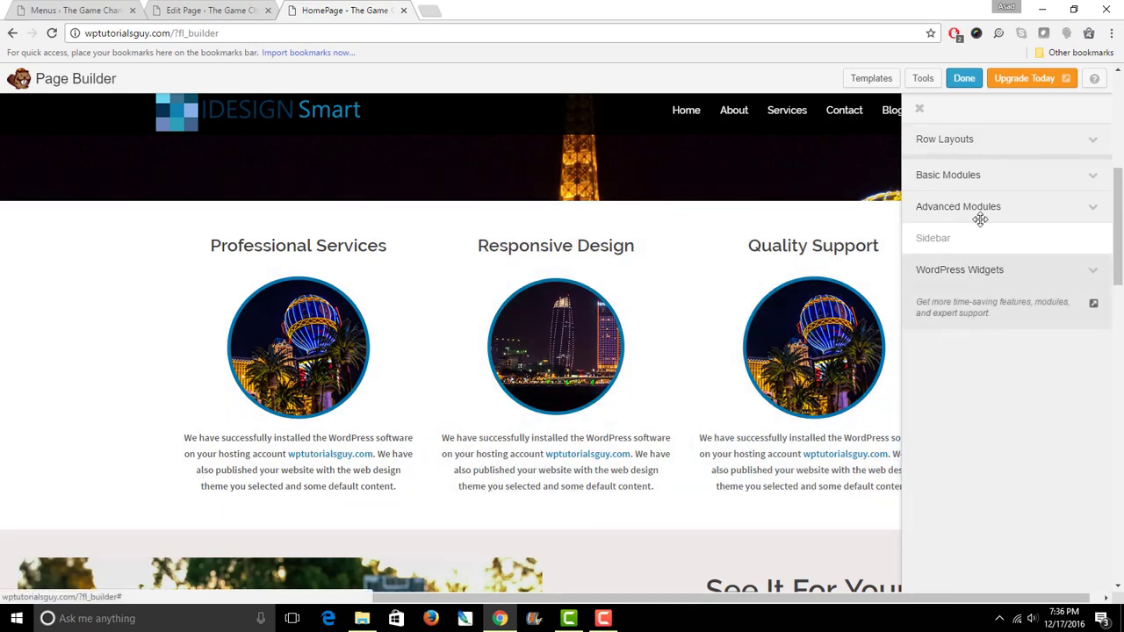
- Review the available Row Layouts, then return to the Basic Modules list
{"action": "left_click", "coordinate": [945, 143]}
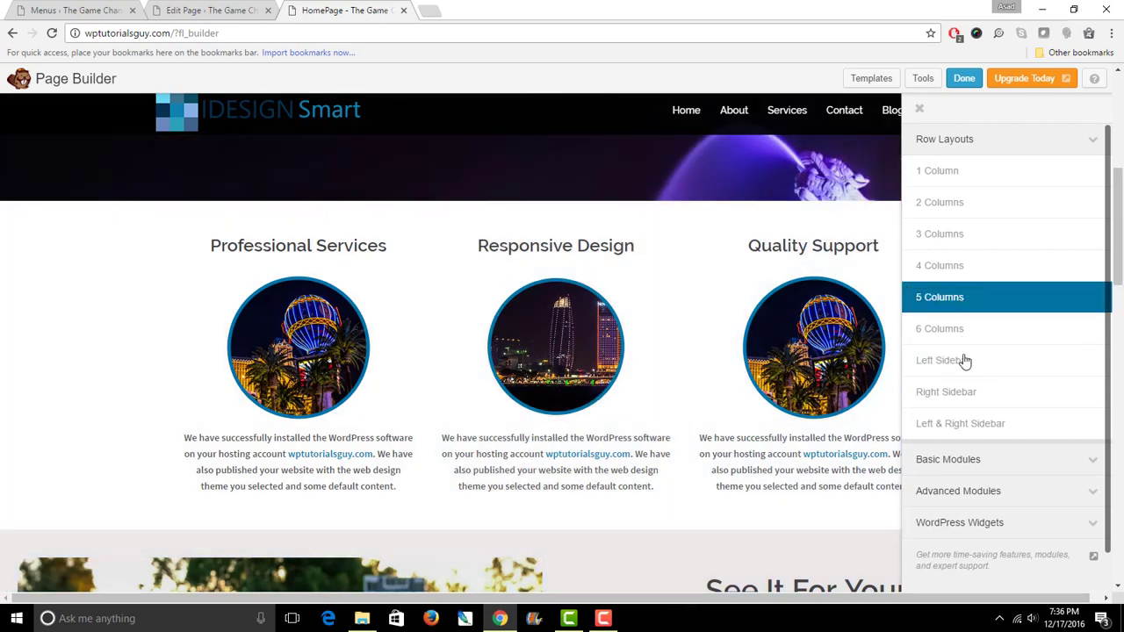
{"action": "scroll", "coordinate": [965, 364], "scroll_direction": "down", "scroll_amount": 1}
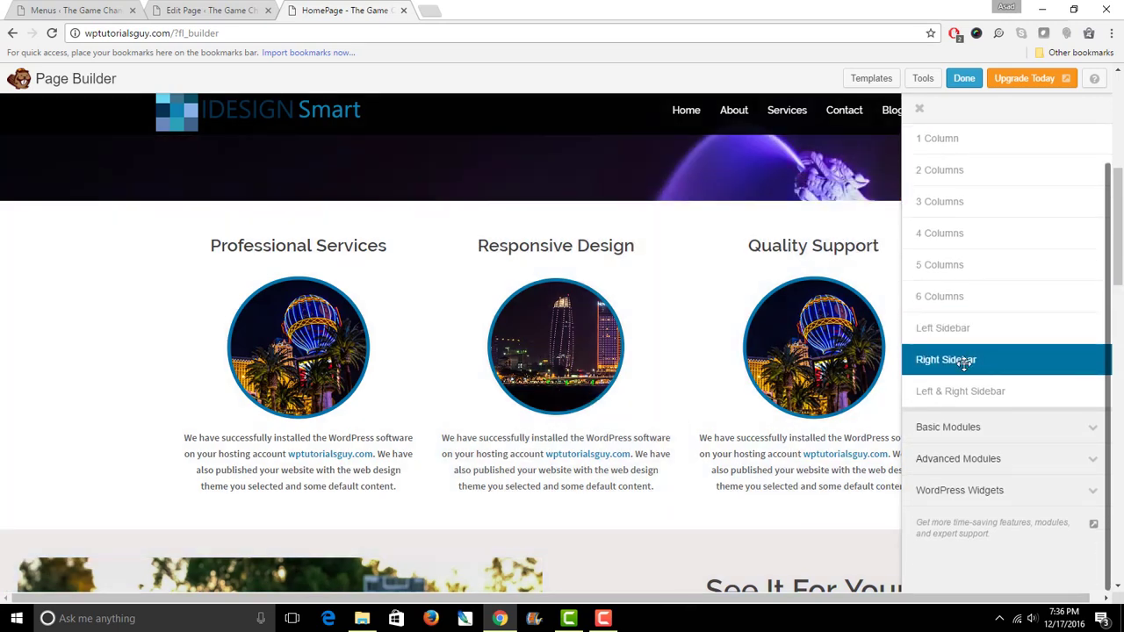
{"action": "left_click", "coordinate": [983, 428]}
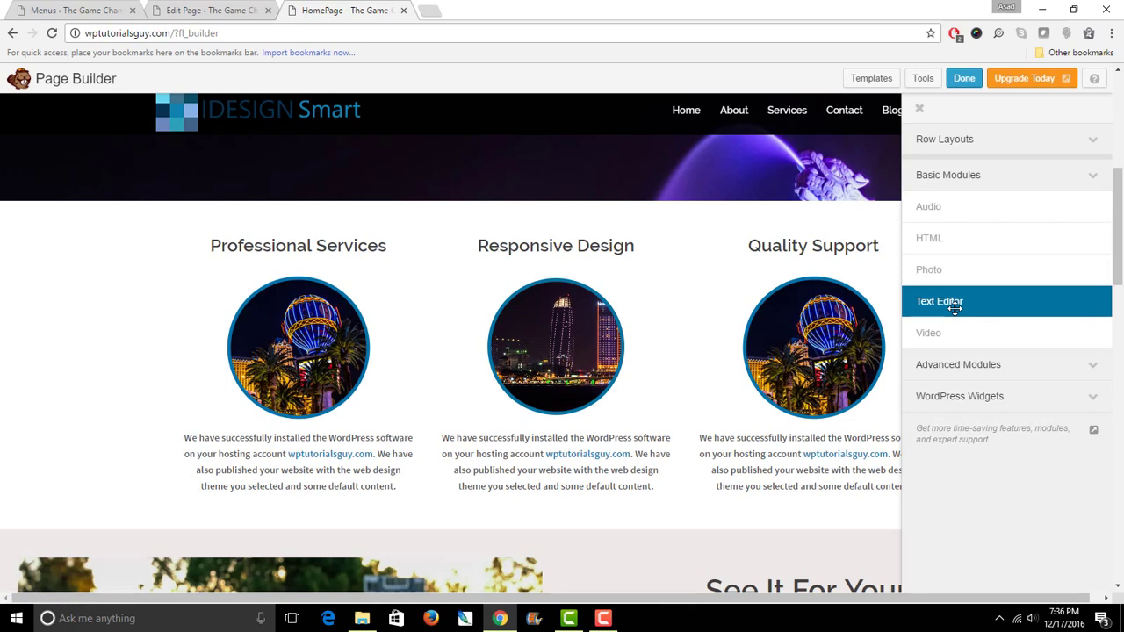
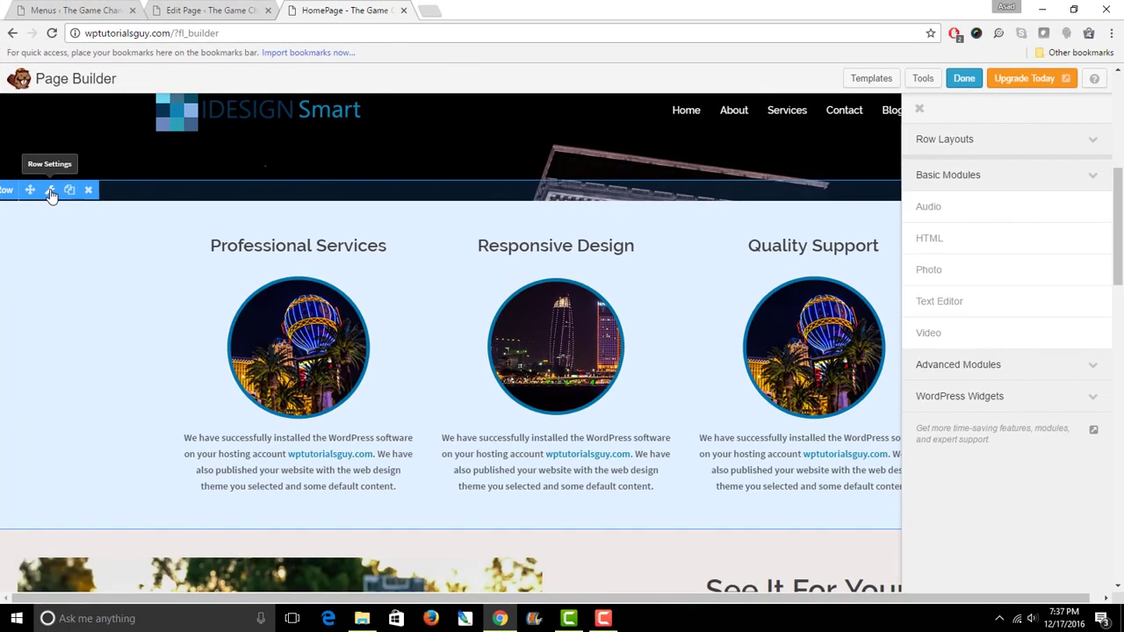
- Inspect the service row's margin and padding settings, then close them without changes
{"action": "left_click", "coordinate": [151, 192]}
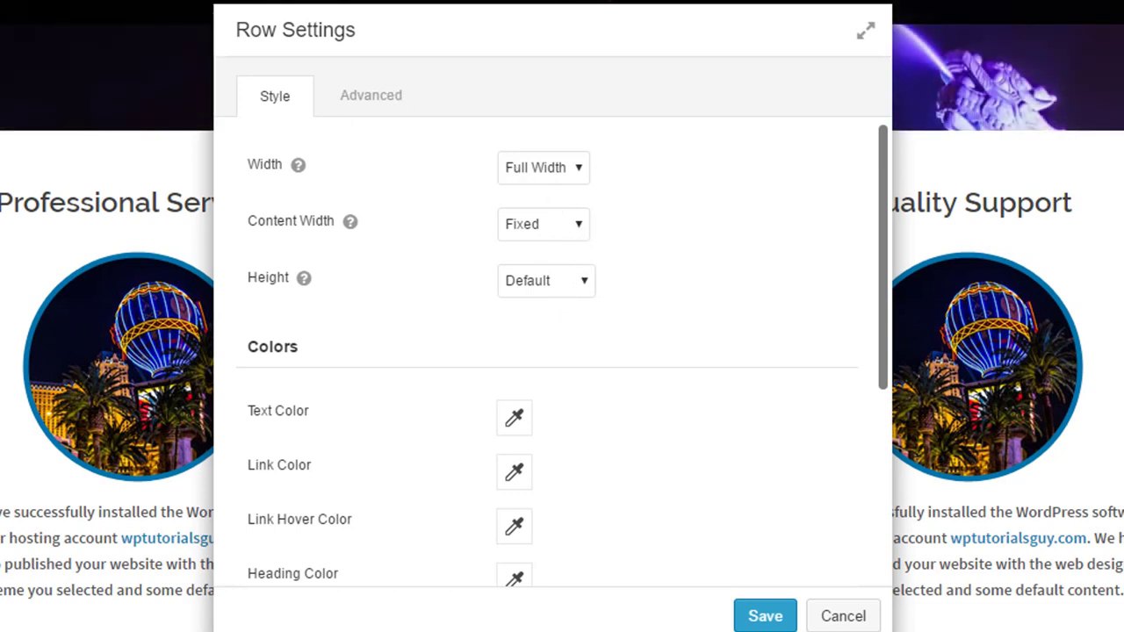
{"action": "left_click", "coordinate": [363, 103]}
{"action": "left_click", "coordinate": [524, 226]}
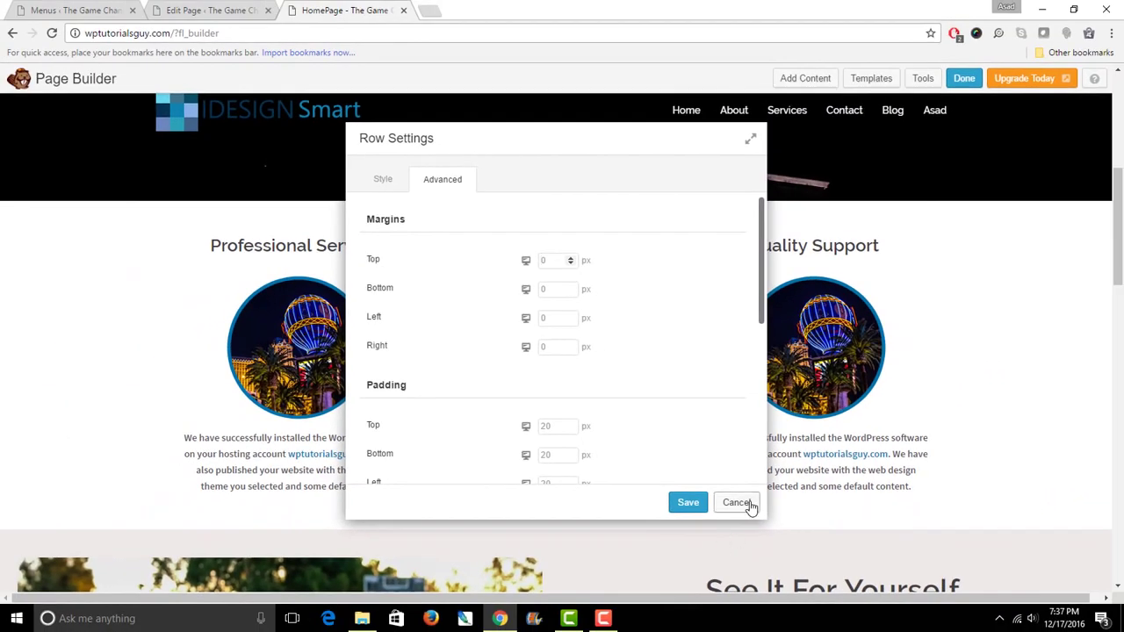
{"action": "left_click", "coordinate": [749, 503]}
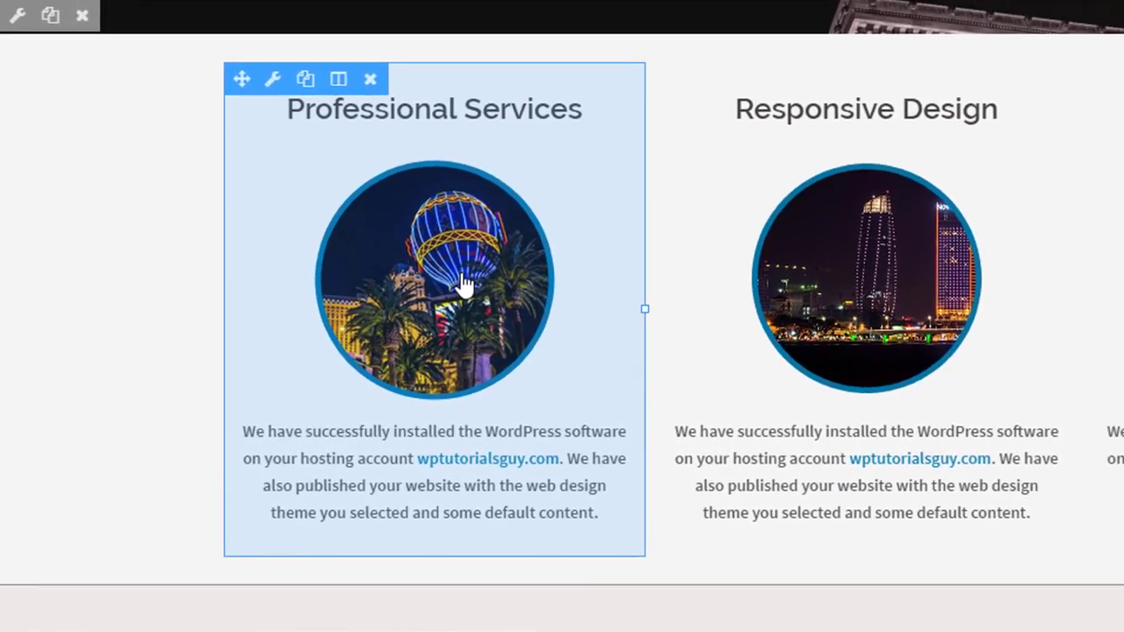
- Make the Professional Services title a Heading 3 and enlarge the module editor
{"action": "left_click", "coordinate": [489, 274]}
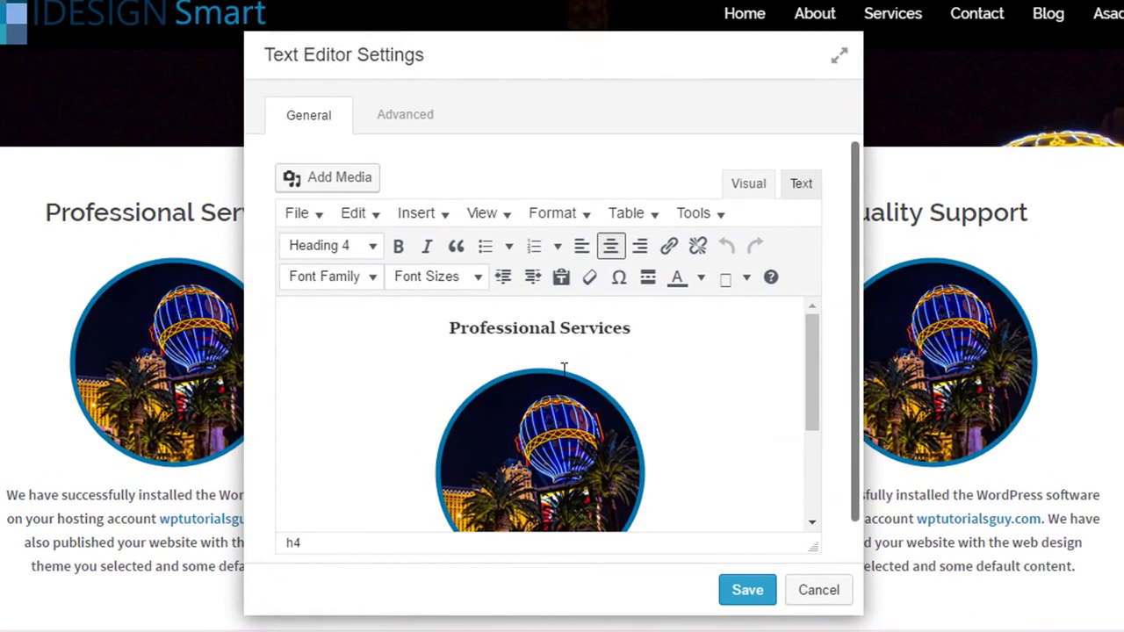
{"action": "left_click_drag", "start_coordinate": [807, 352], "coordinate": [795, 470]}
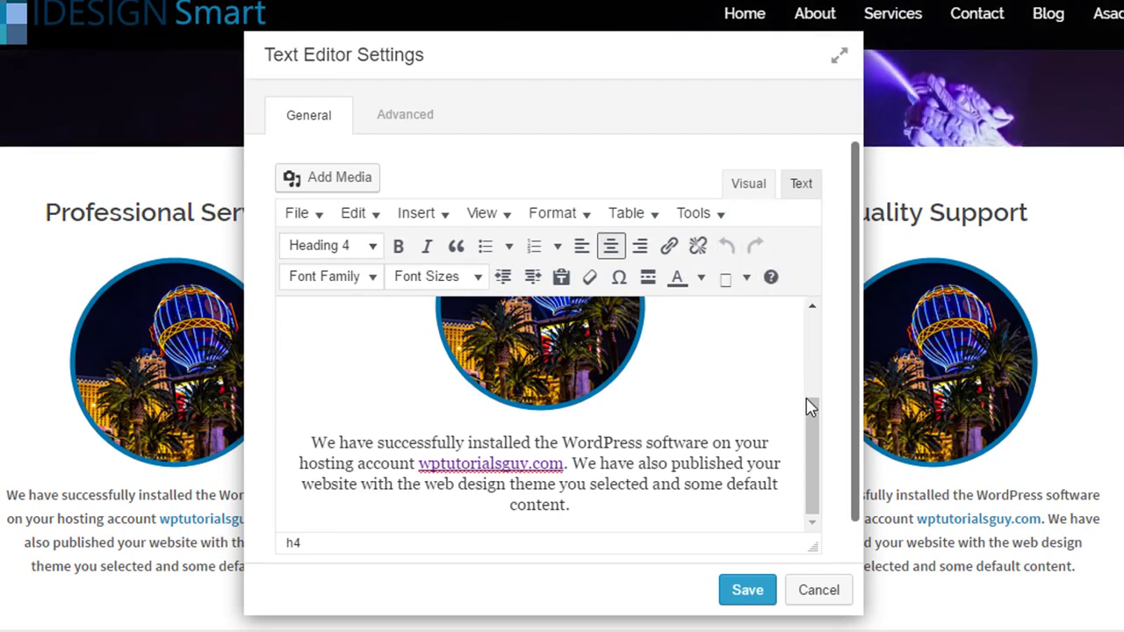
{"action": "left_click_drag", "start_coordinate": [809, 406], "coordinate": [816, 296]}
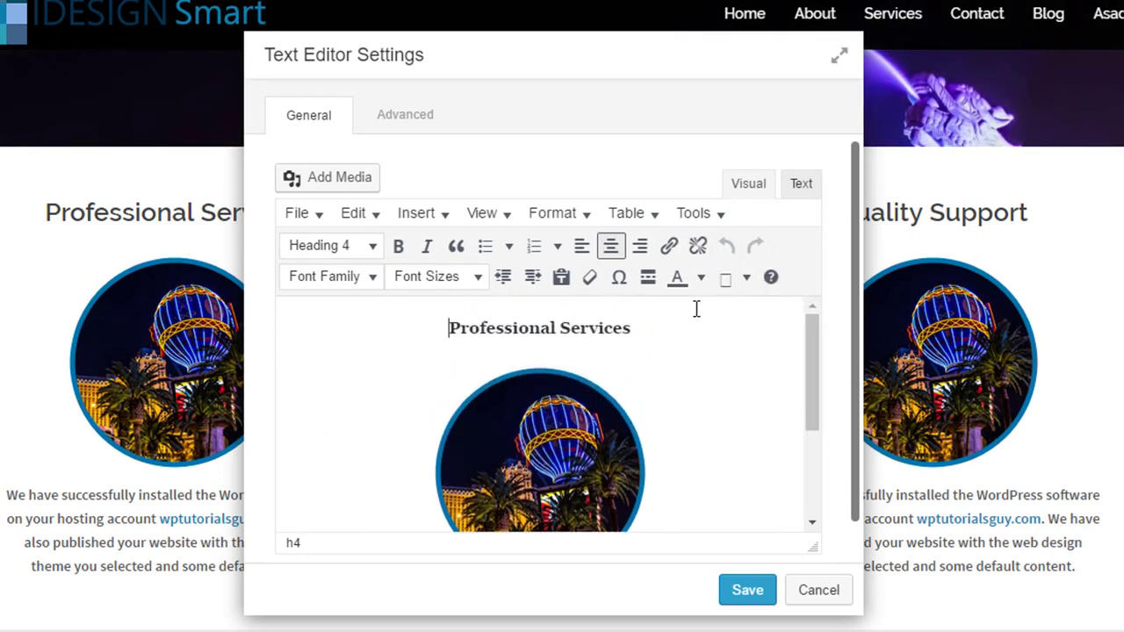
{"action": "left_click", "coordinate": [672, 327]}
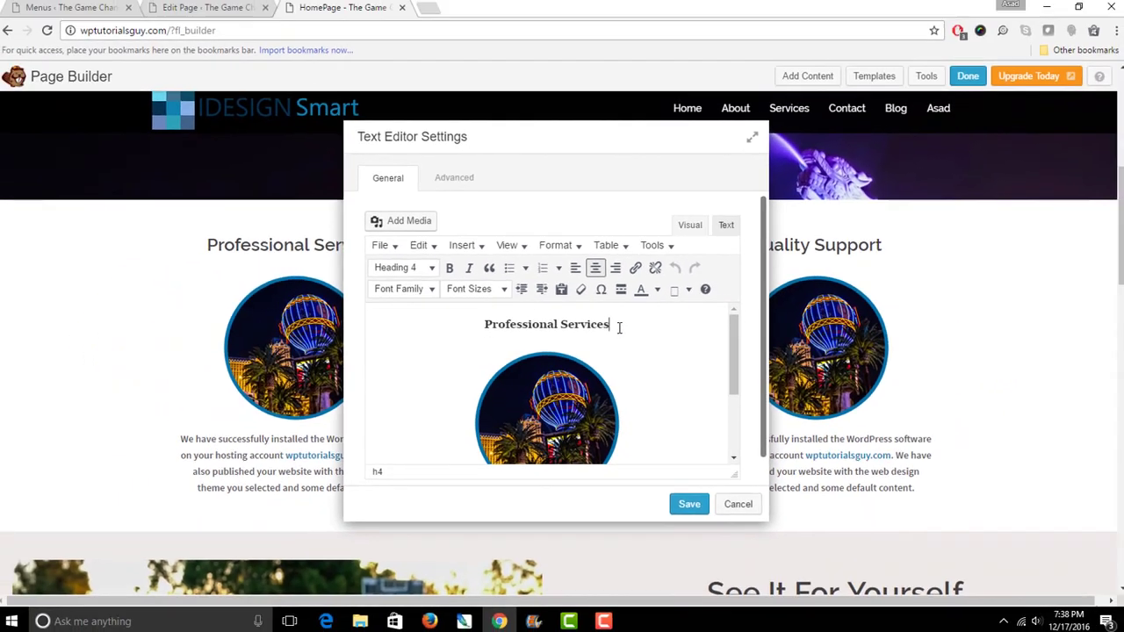
{"action": "left_click_drag", "start_coordinate": [637, 328], "coordinate": [450, 328]}
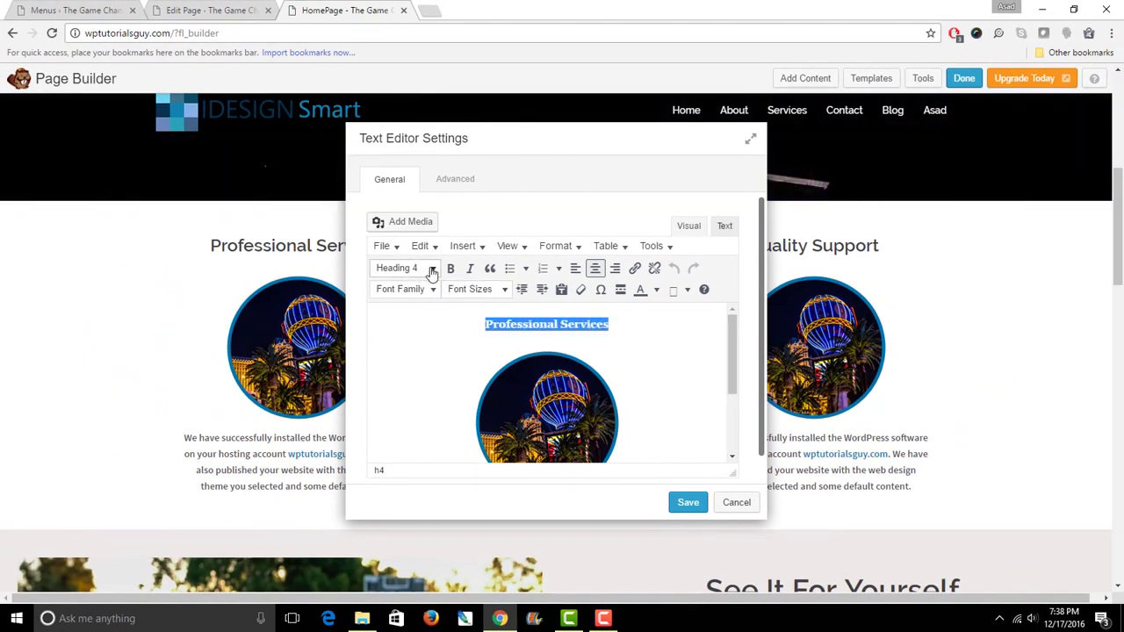
{"action": "left_click", "coordinate": [486, 325]}
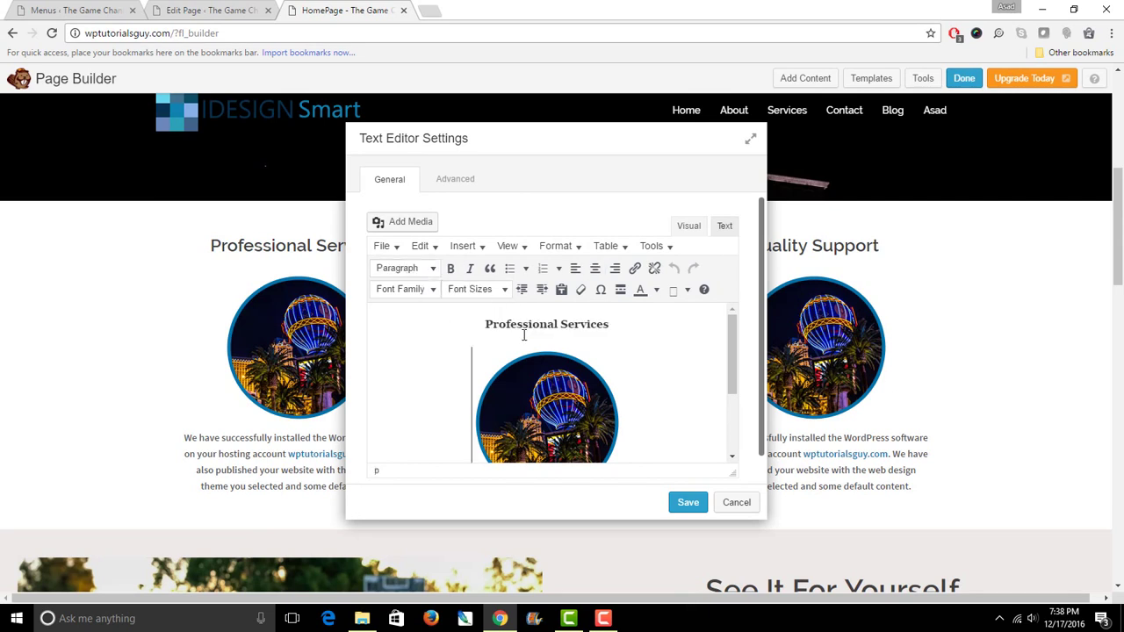
{"action": "left_click_drag", "start_coordinate": [513, 324], "coordinate": [624, 318]}
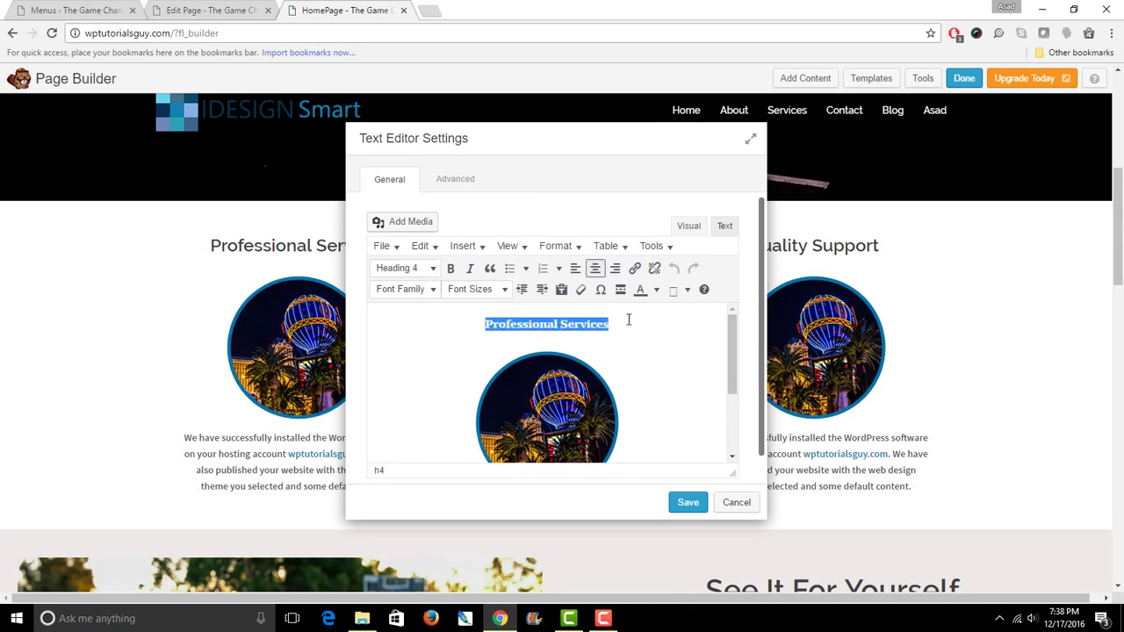
{"action": "left_click", "coordinate": [433, 269]}
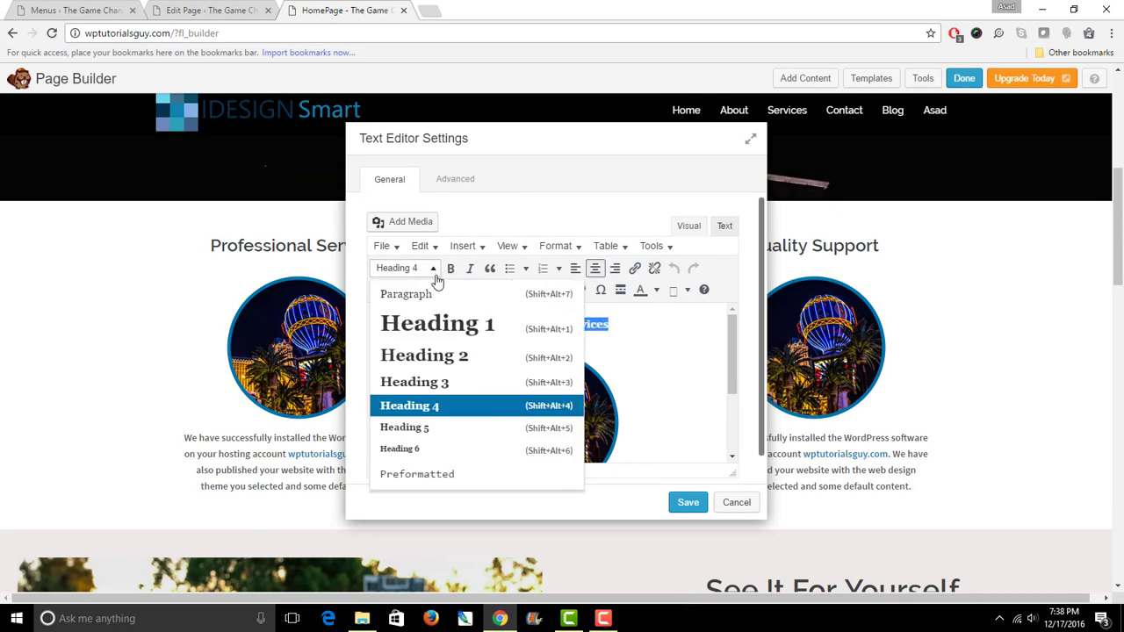
{"action": "left_click", "coordinate": [435, 383]}
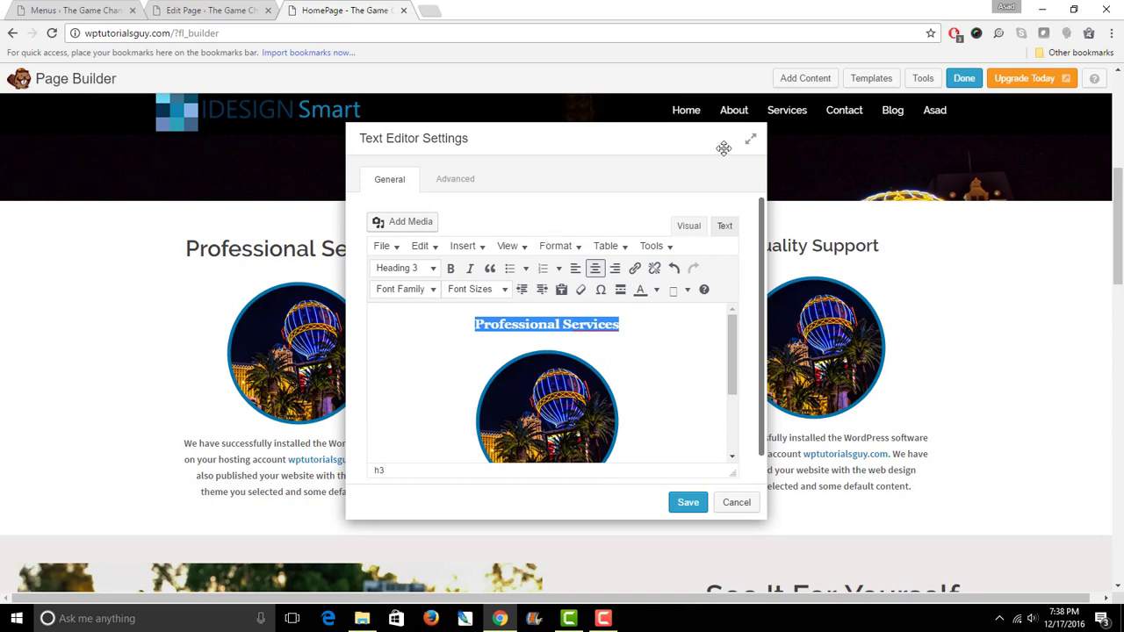
{"action": "left_click", "coordinate": [750, 143]}
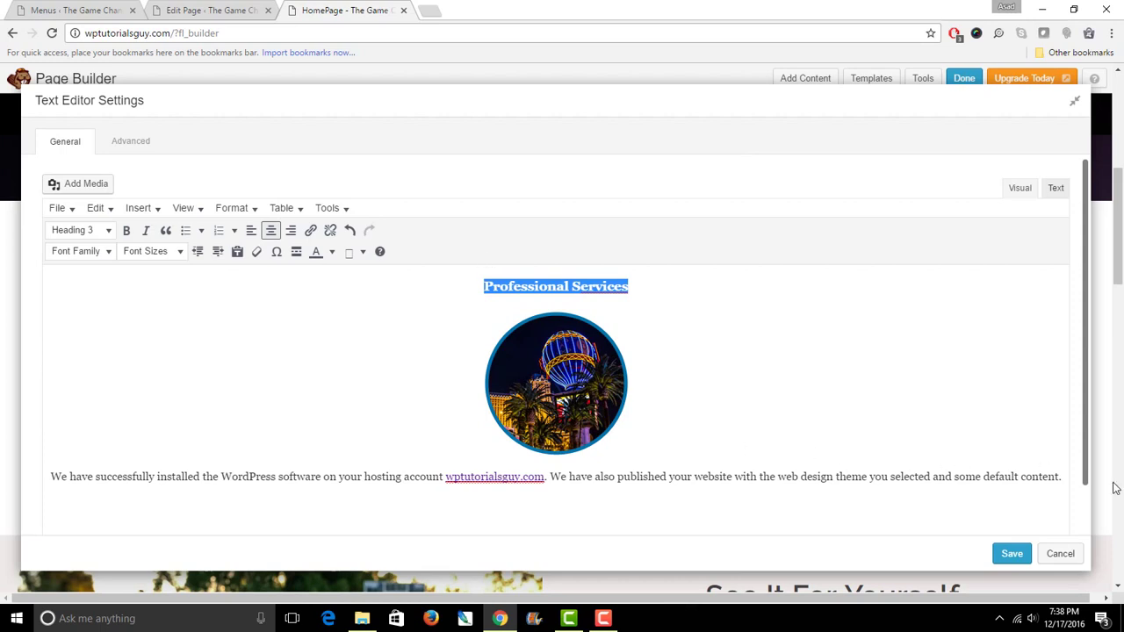
- Delete the balloon image and add an empty line below the Professional Services heading
{"action": "left_click_drag", "start_coordinate": [1062, 476], "coordinate": [868, 477]}
{"action": "left_click", "coordinate": [851, 476]}
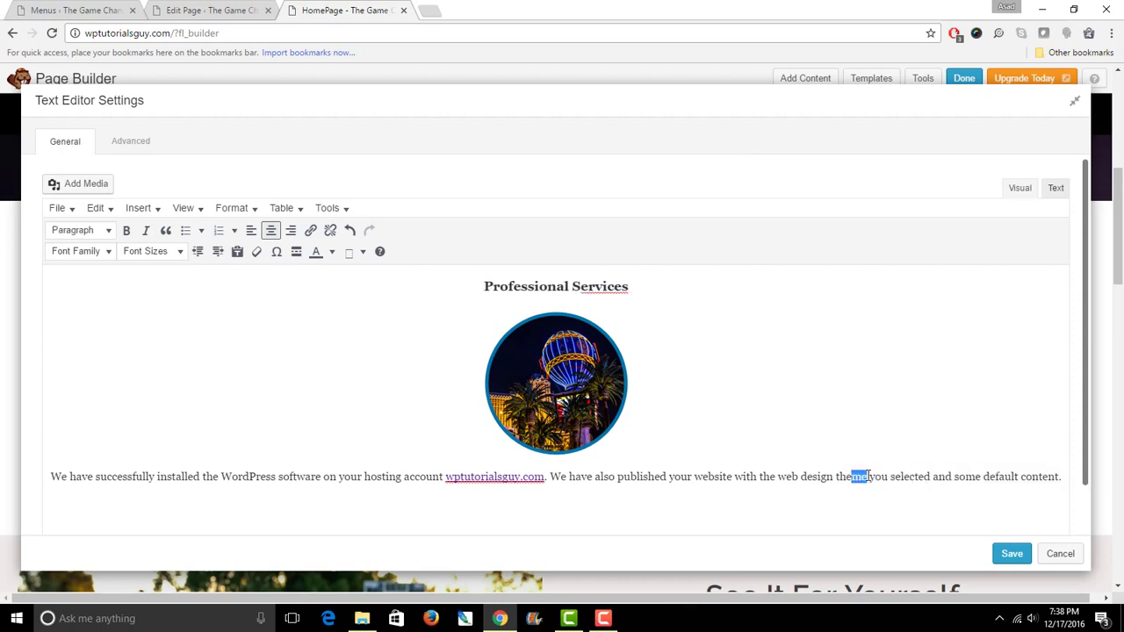
{"action": "left_click", "coordinate": [851, 476]}
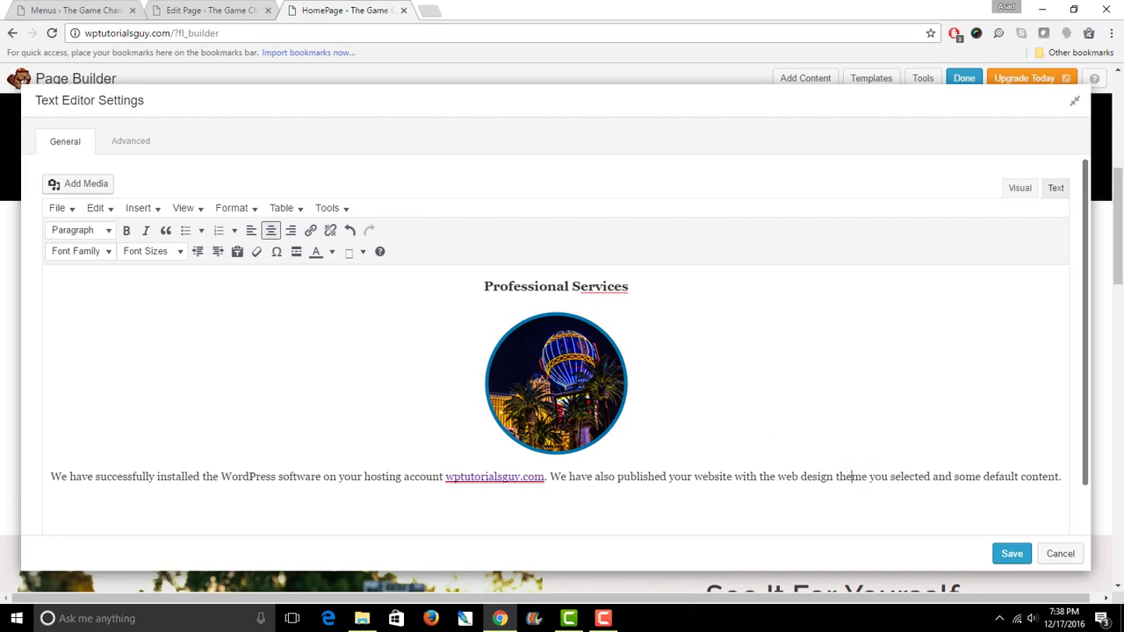
{"action": "left_click", "coordinate": [557, 384]}
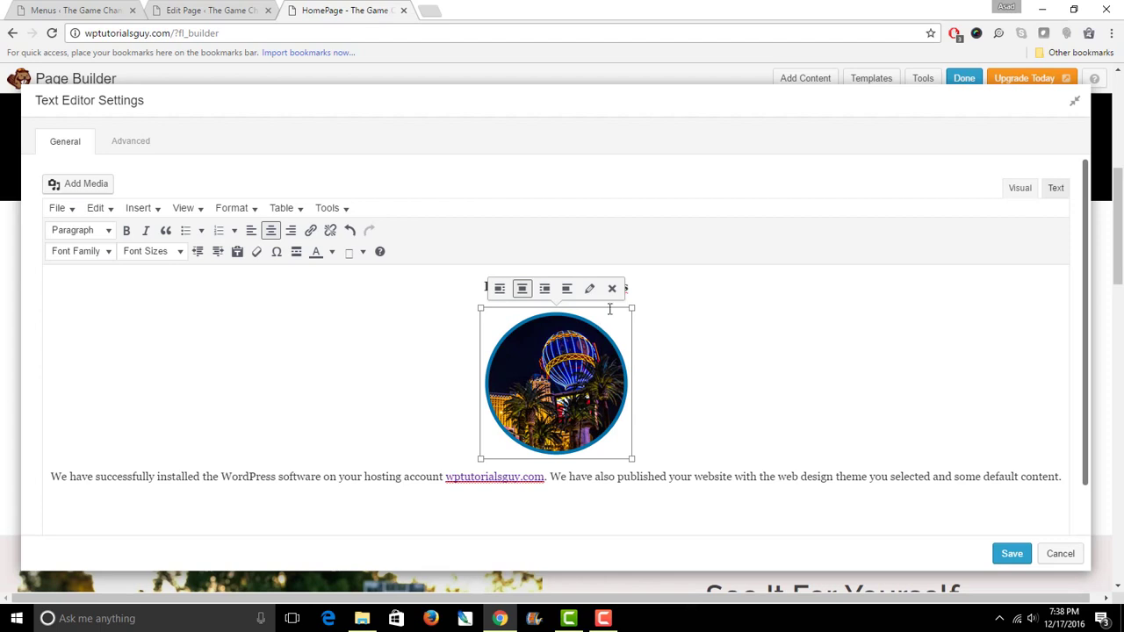
{"action": "left_click", "coordinate": [612, 289]}
{"action": "left_click", "coordinate": [651, 283]}
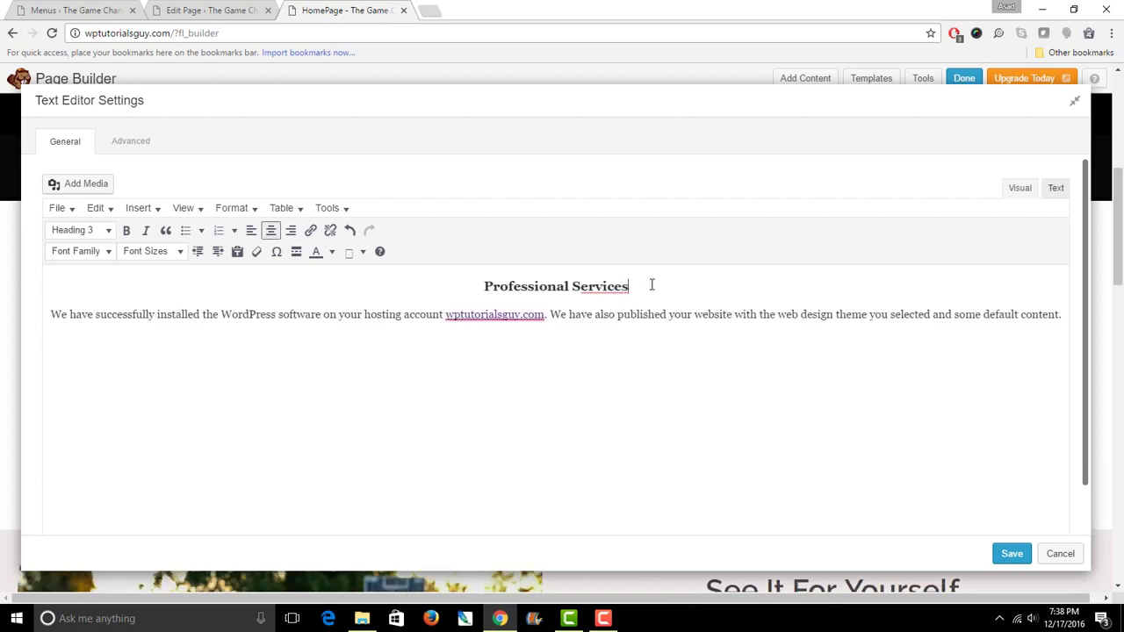
{"action": "key", "text": "Return"}
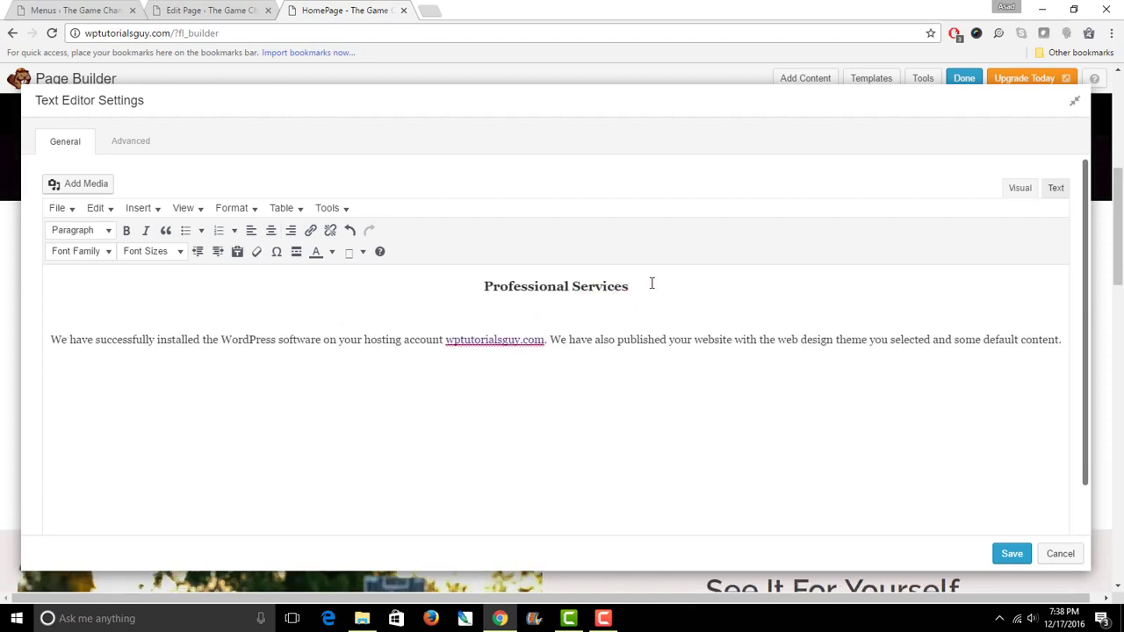
- Insert the BLURB-1 balloon image, centred with no link, into the Professional Services text
{"action": "left_click", "coordinate": [84, 184]}
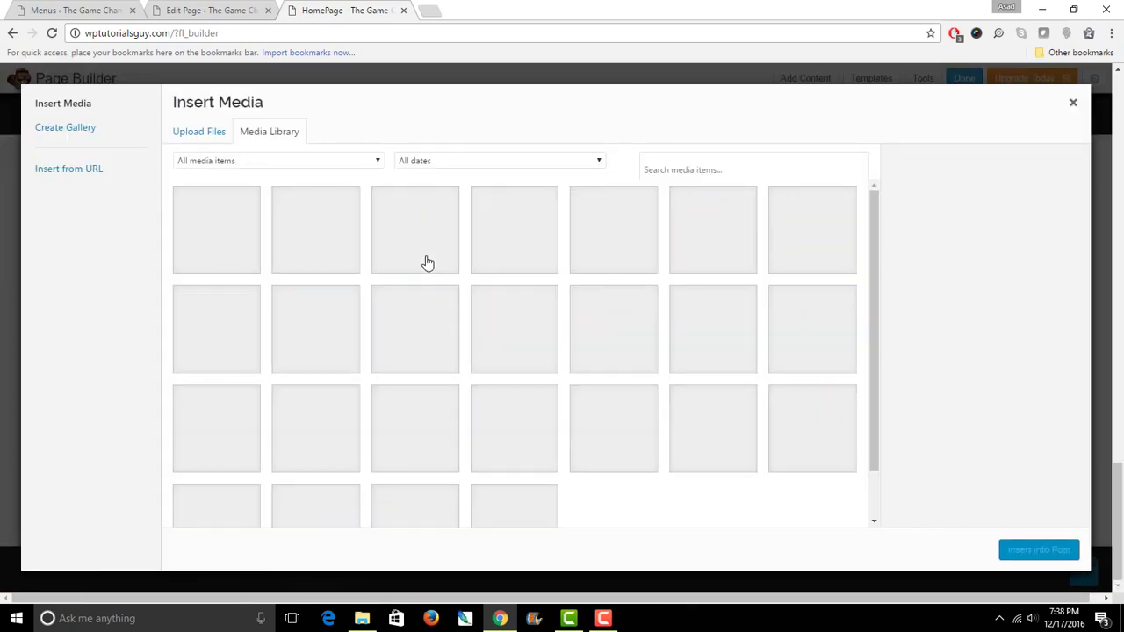
{"action": "left_click", "coordinate": [328, 341]}
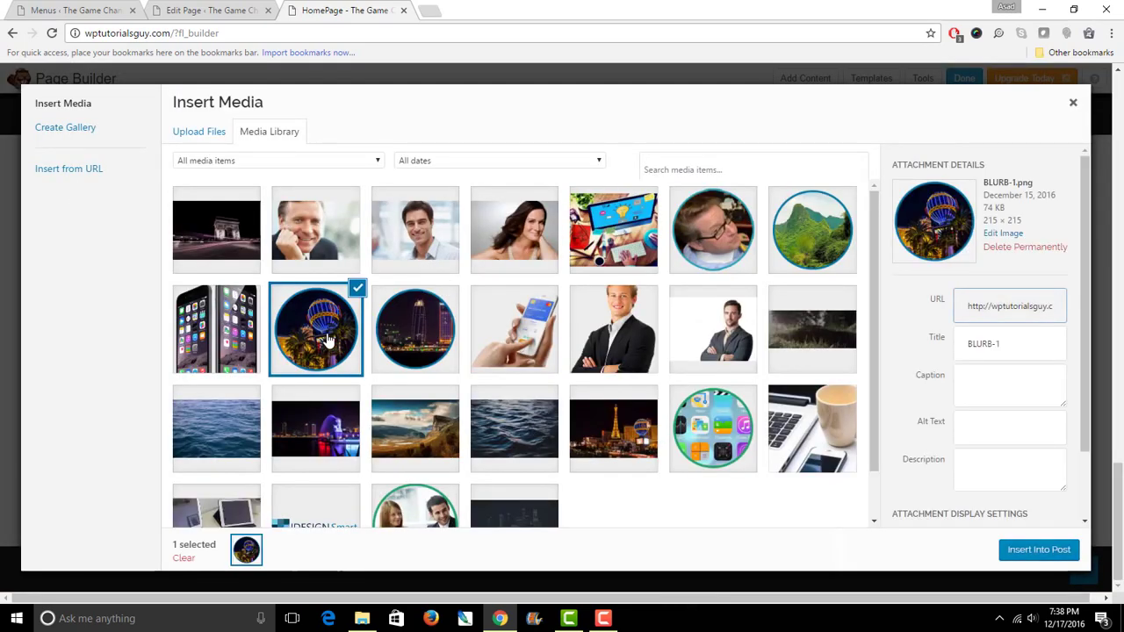
{"action": "scroll", "coordinate": [1085, 393], "scroll_direction": "down", "scroll_amount": 2}
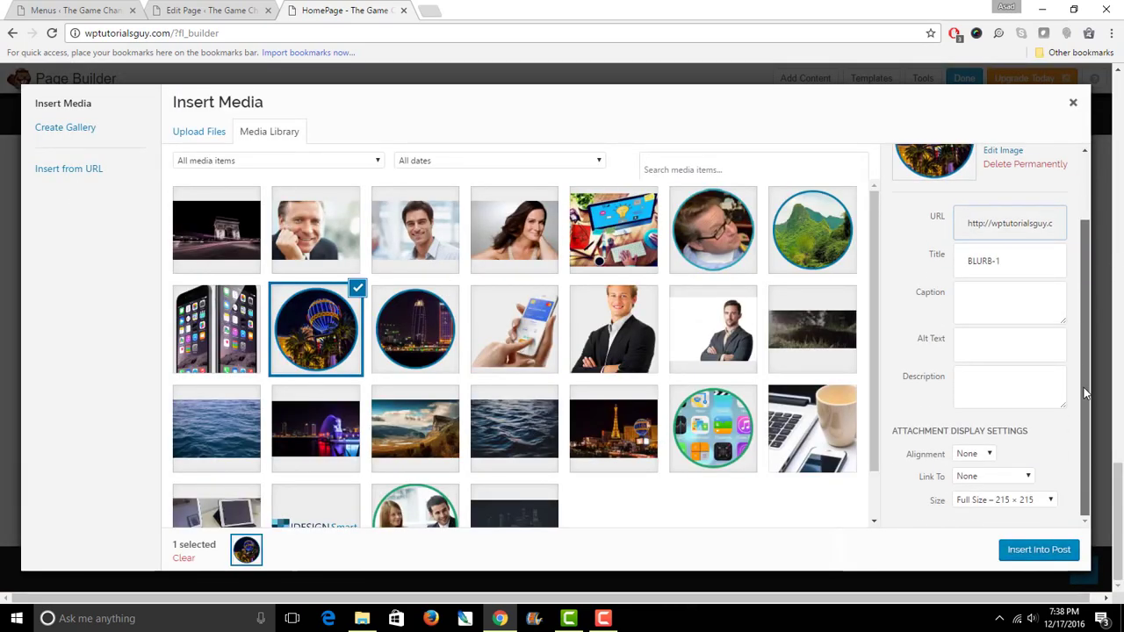
{"action": "left_click", "coordinate": [975, 476]}
{"action": "left_click", "coordinate": [973, 454]}
{"action": "left_click", "coordinate": [973, 454]}
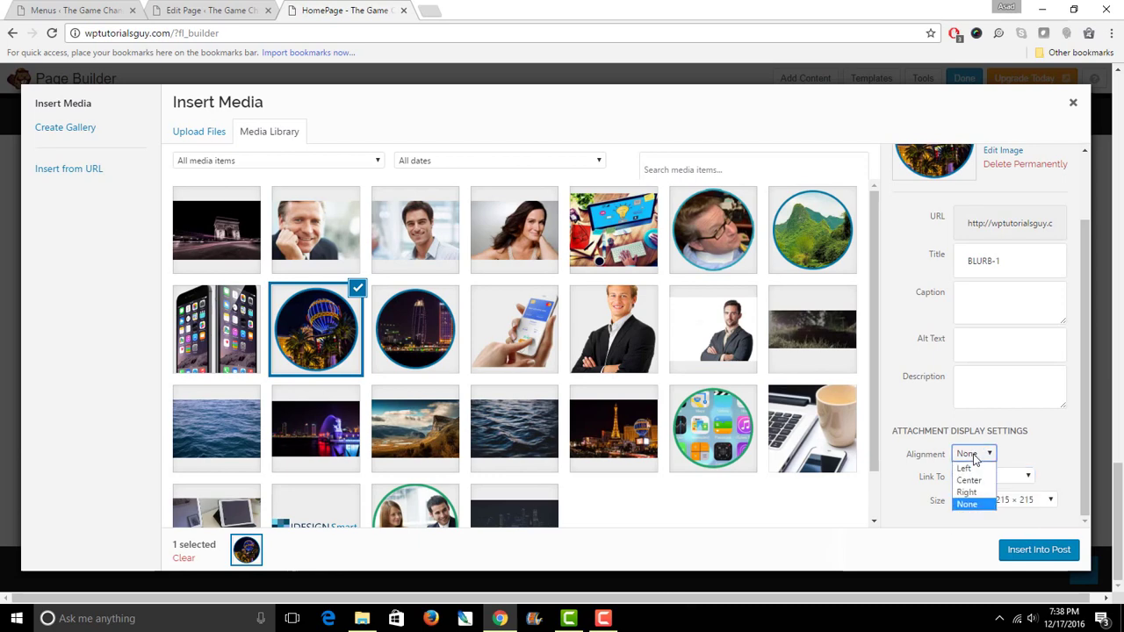
{"action": "left_click", "coordinate": [978, 482]}
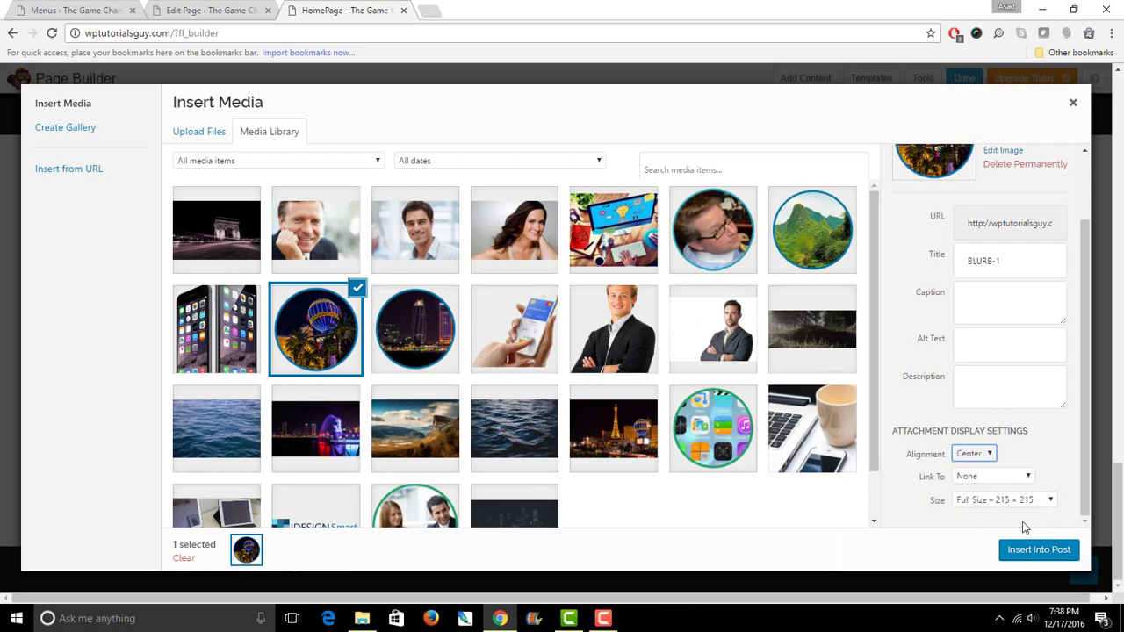
{"action": "left_click", "coordinate": [1023, 551]}
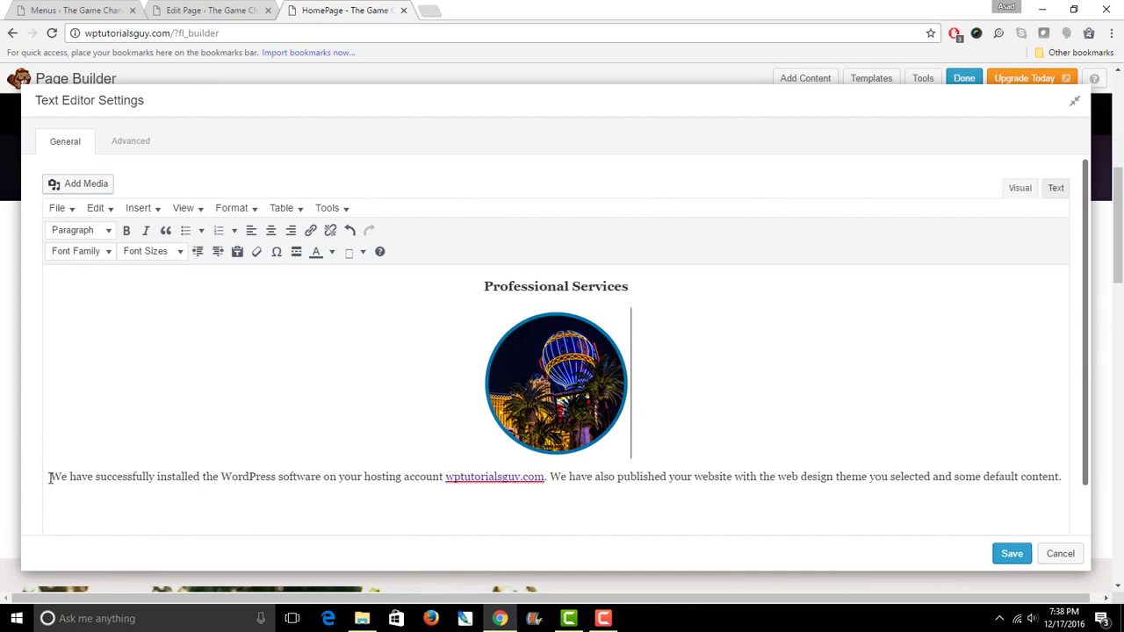
- Add an empty line after the paragraph, then cancel the module edits unsaved
{"action": "left_click_drag", "start_coordinate": [50, 477], "coordinate": [903, 477]}
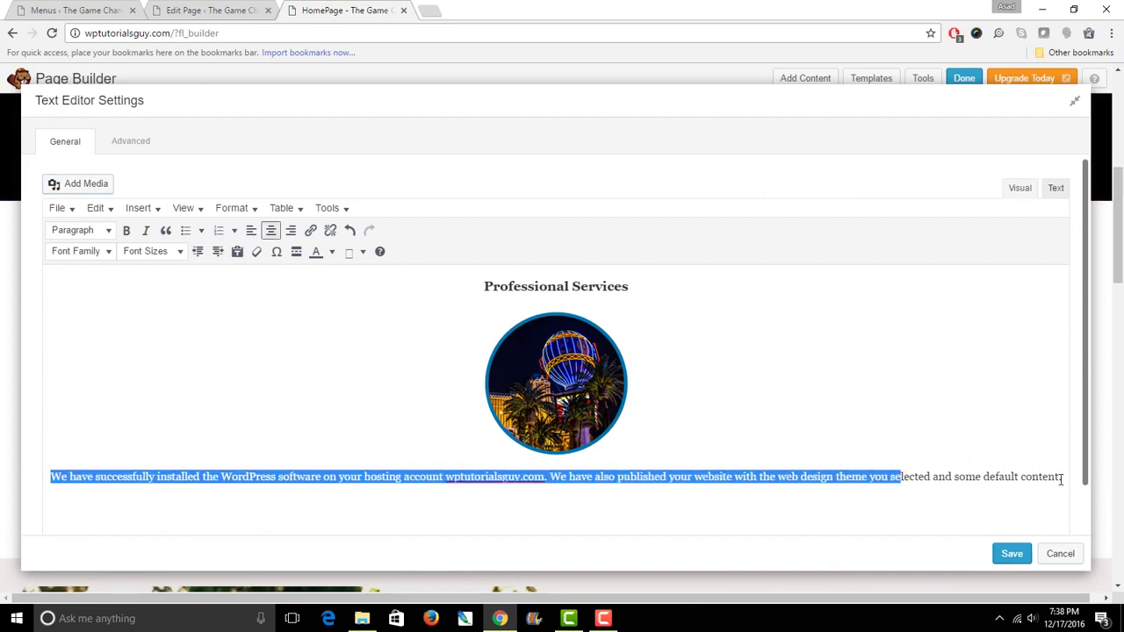
{"action": "left_click", "coordinate": [1062, 478]}
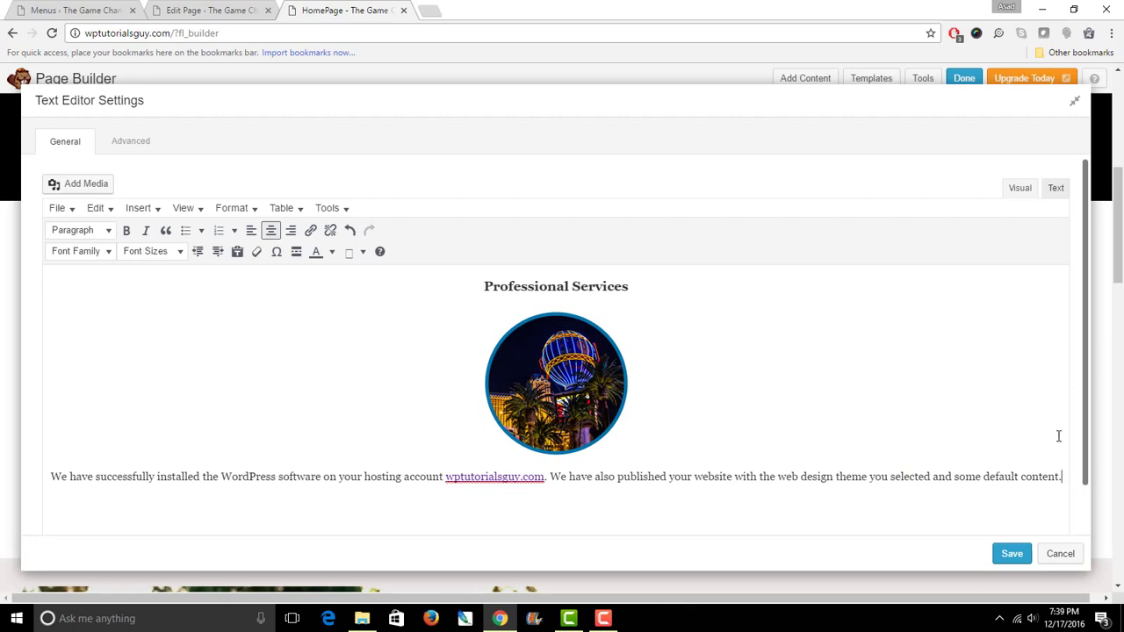
{"action": "key", "text": "Return"}
{"action": "left_click", "coordinate": [1060, 555]}
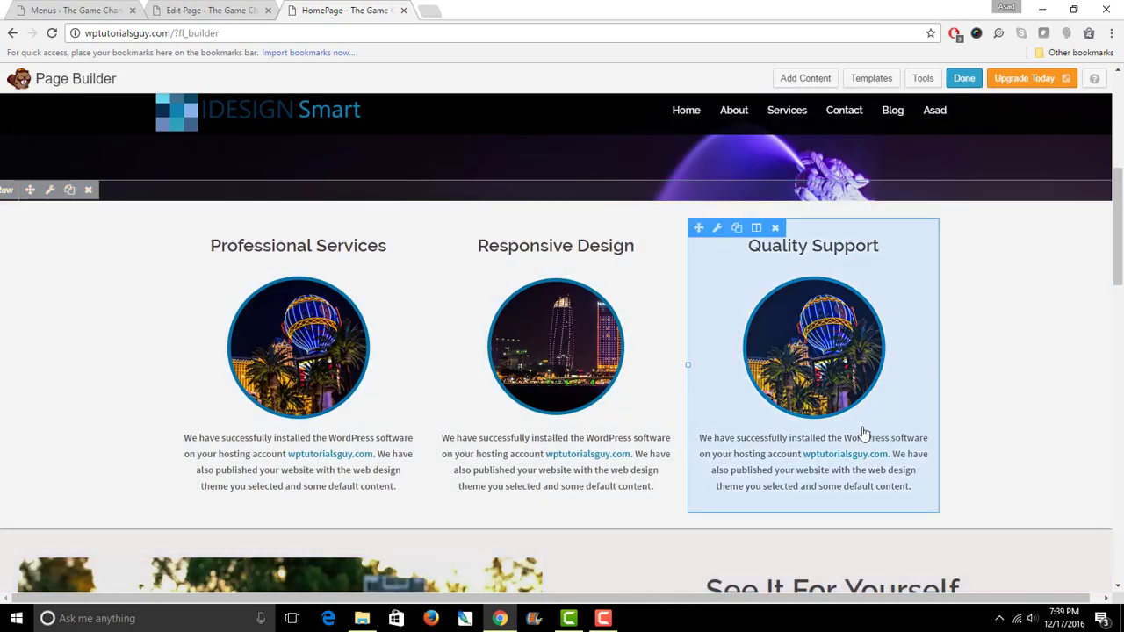
{"action": "scroll", "coordinate": [865, 432], "scroll_direction": "down", "scroll_amount": 1}
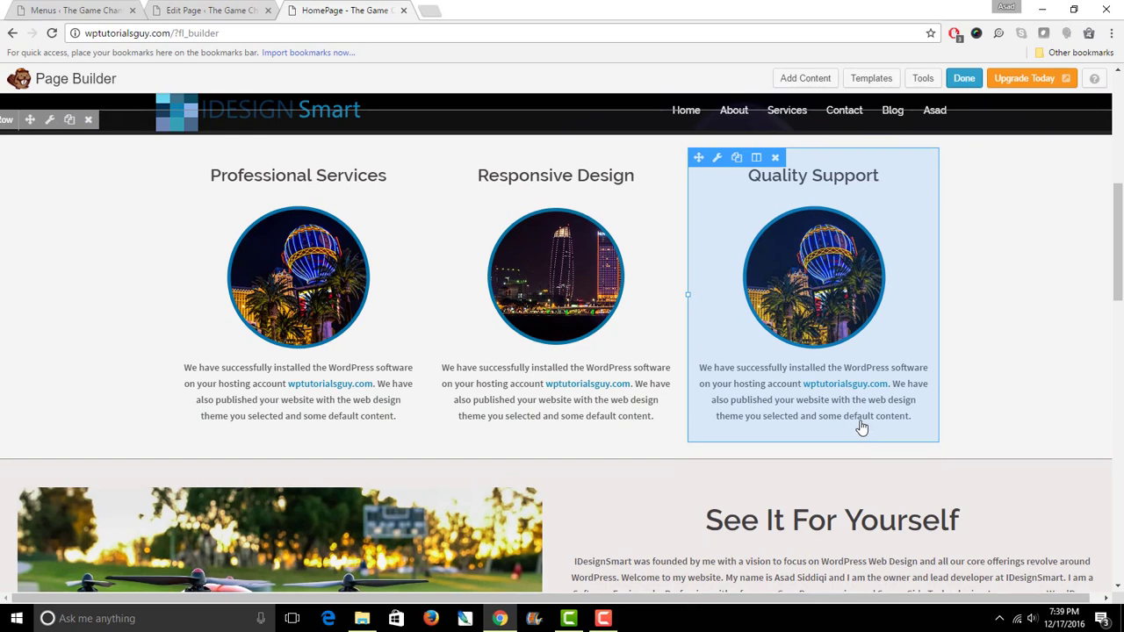
{"action": "scroll", "coordinate": [861, 427], "scroll_direction": "up", "scroll_amount": 2}
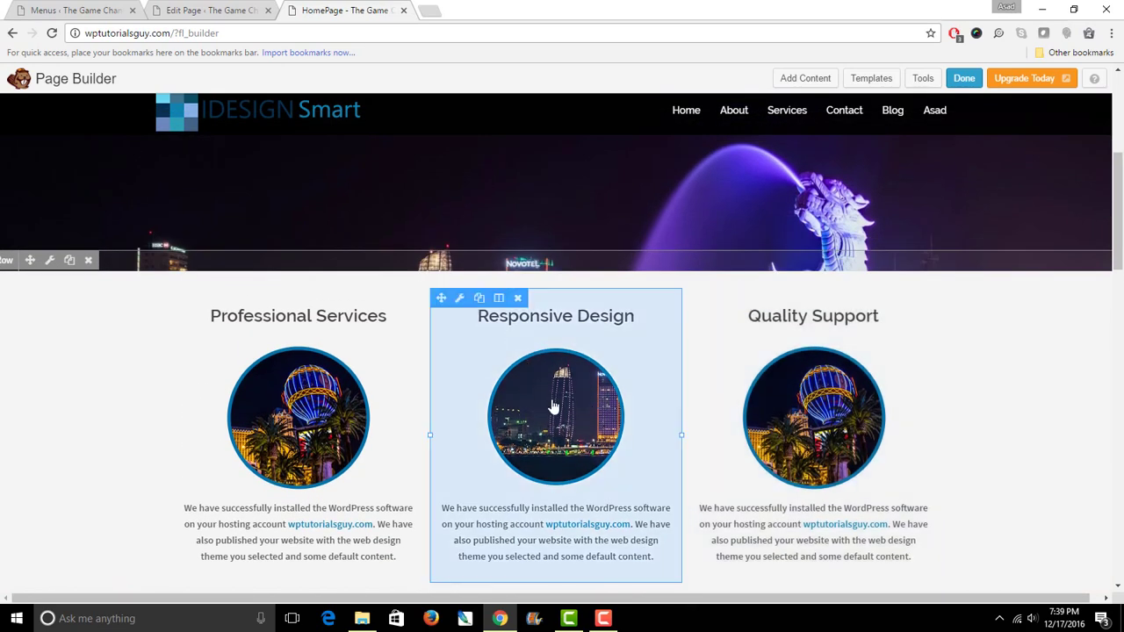
{"action": "left_click", "coordinate": [555, 410]}
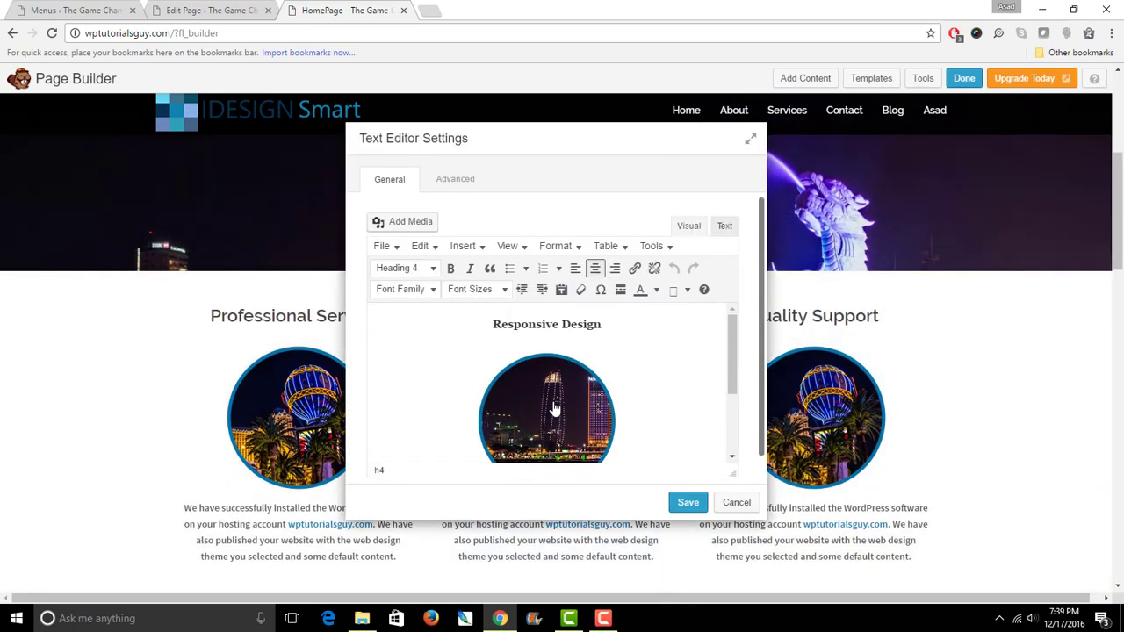
{"action": "scroll", "coordinate": [559, 397], "scroll_direction": "down", "scroll_amount": 2}
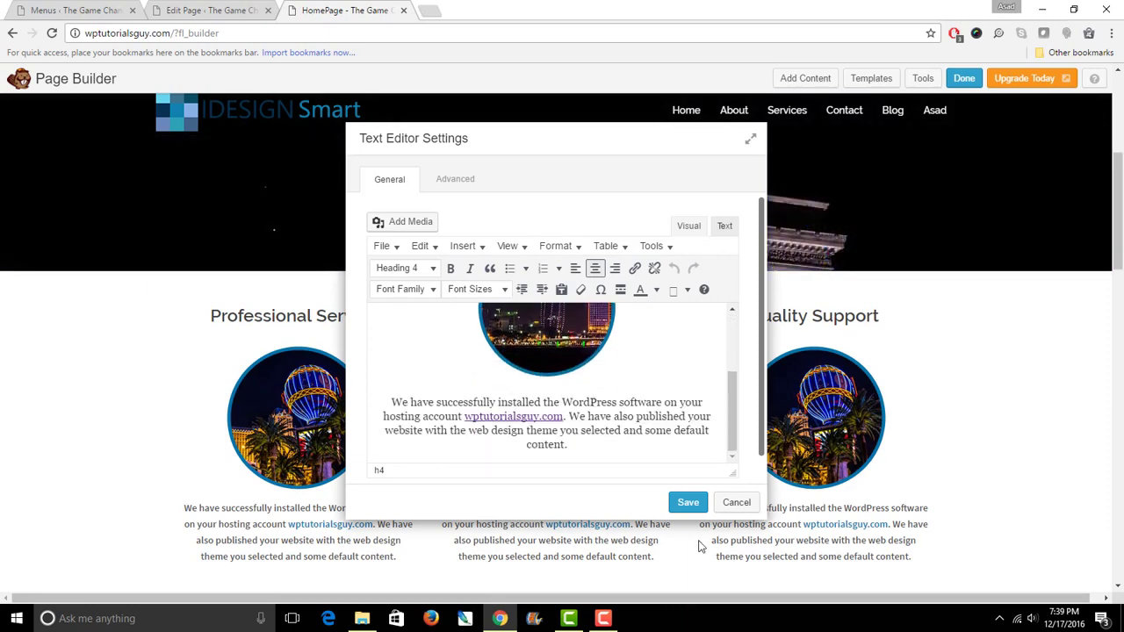
{"action": "left_click", "coordinate": [736, 501]}
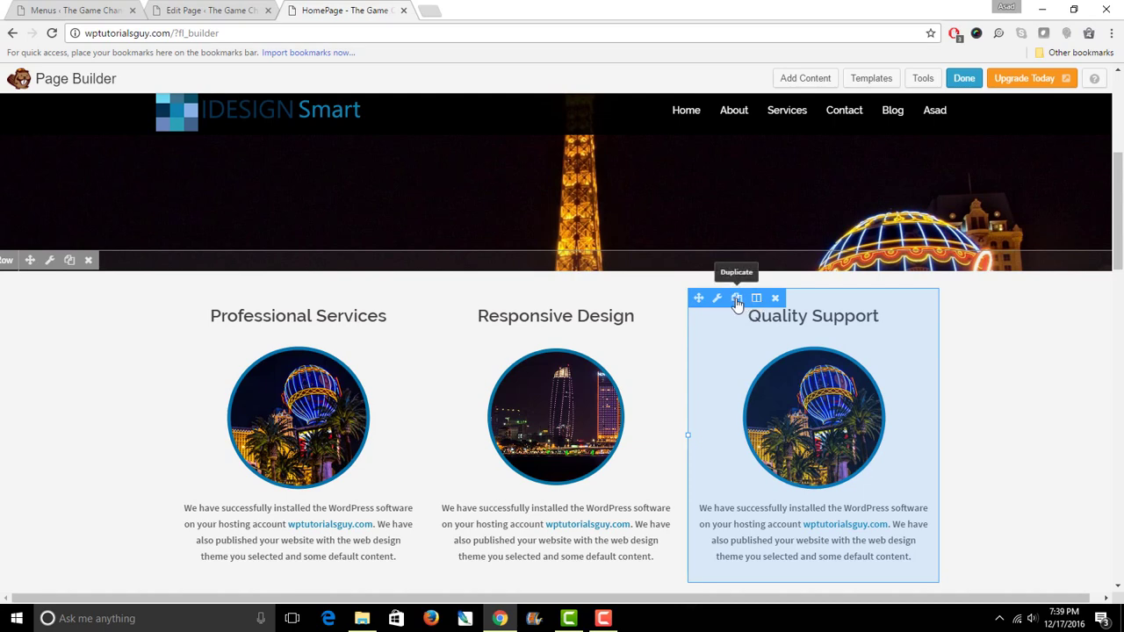
{"action": "left_click", "coordinate": [737, 303]}
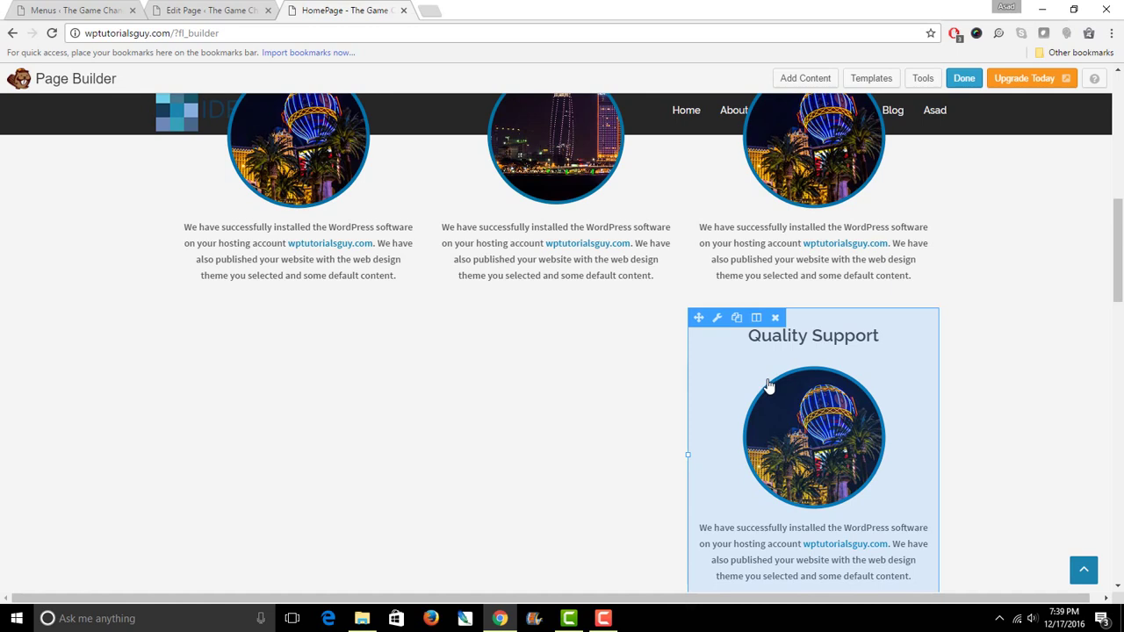
{"action": "left_click", "coordinate": [776, 321]}
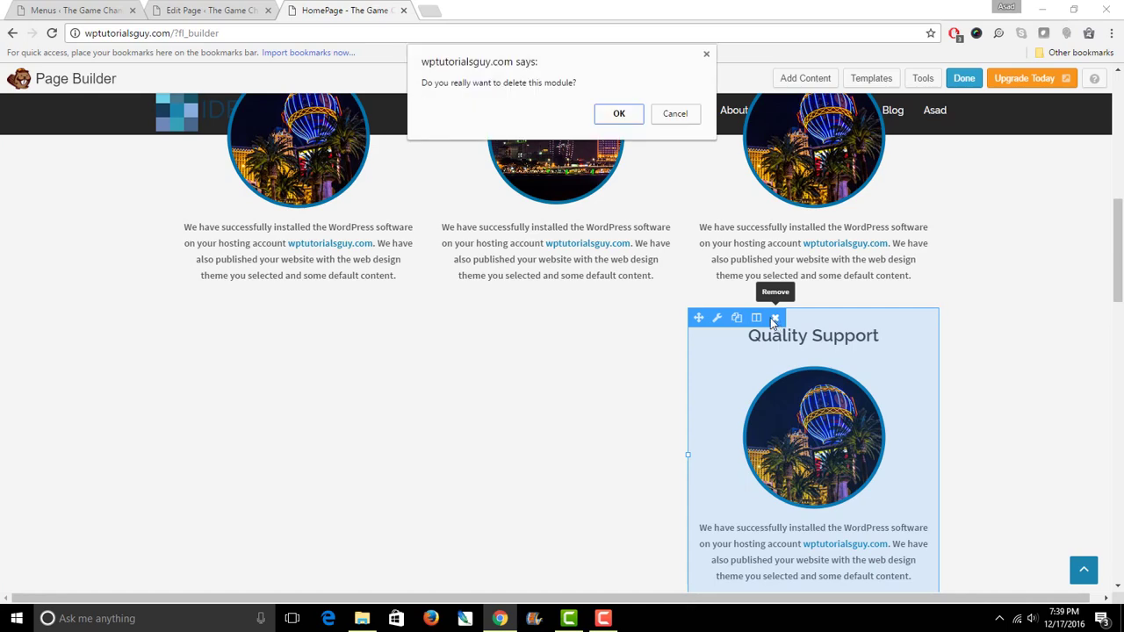
{"action": "left_click", "coordinate": [622, 112]}
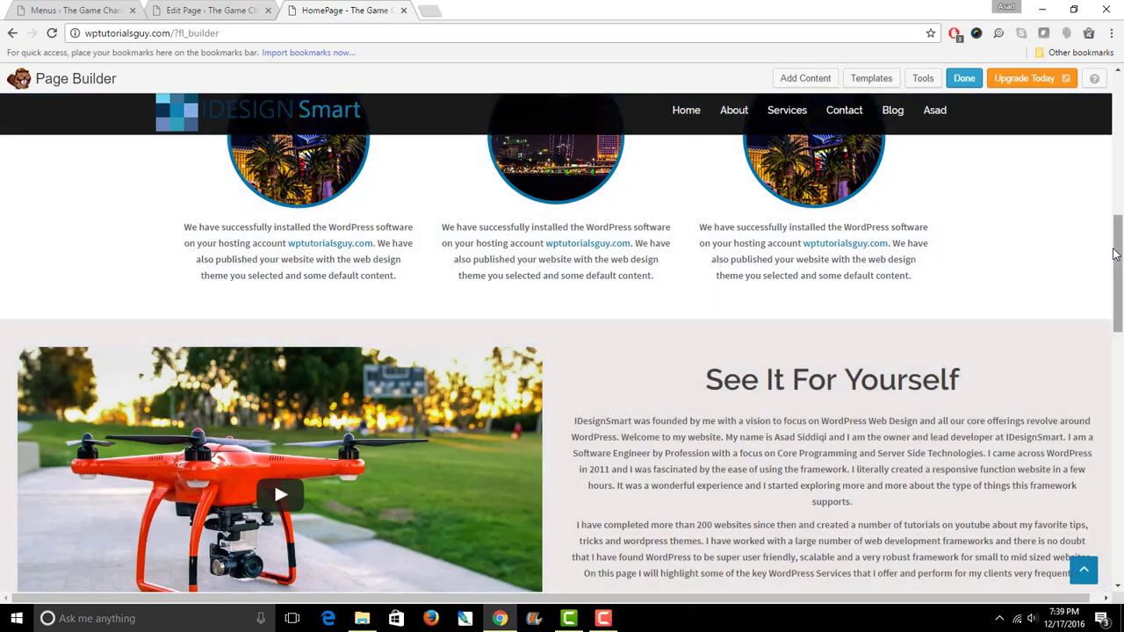
{"action": "left_click_drag", "start_coordinate": [1118, 235], "coordinate": [1119, 288]}
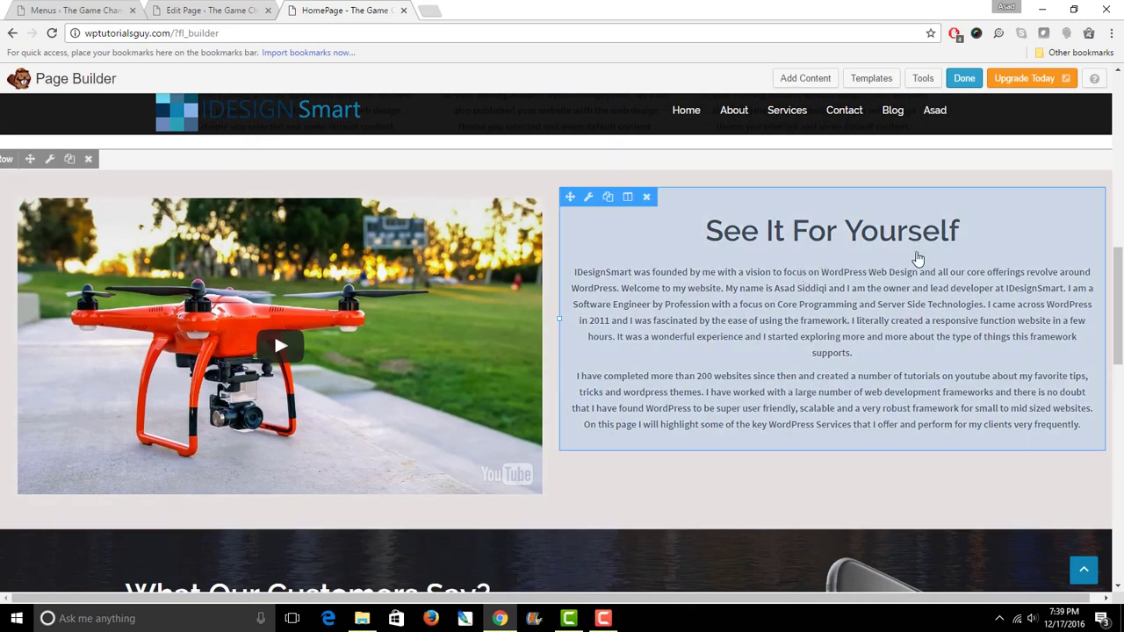
- Try Heading 3 for the See It For Yourself title, then cancel the edit
{"action": "left_click", "coordinate": [841, 316]}
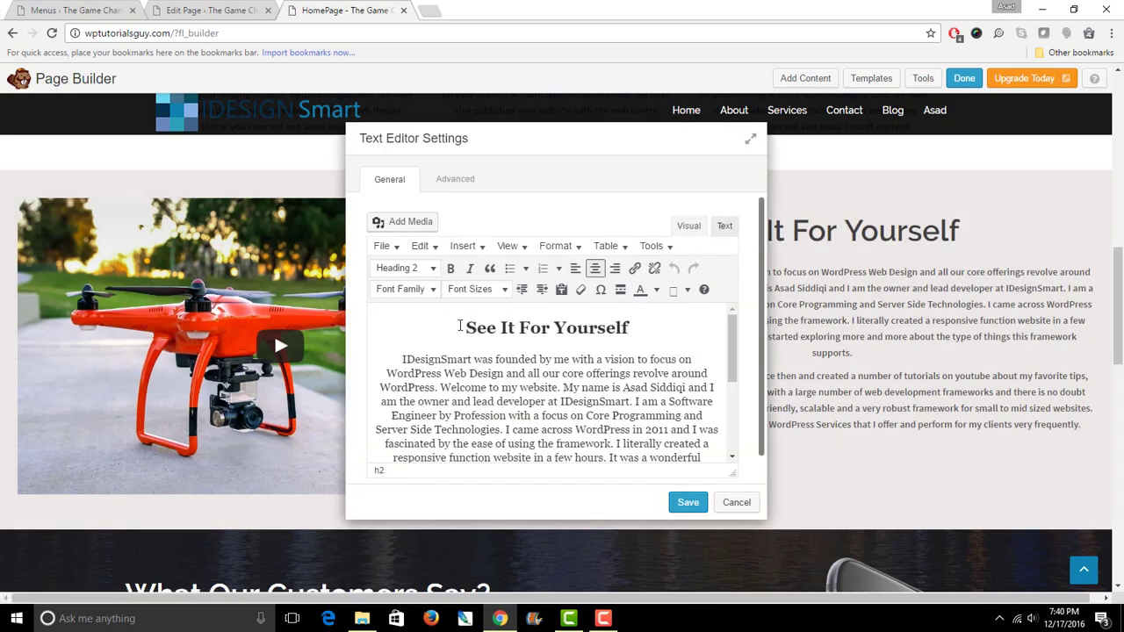
{"action": "mouse_move", "coordinate": [459, 327]}
{"action": "left_mouse_down"}
{"action": "mouse_move", "coordinate": [682, 331]}
{"action": "mouse_move", "coordinate": [456, 327]}
{"action": "left_mouse_up"}
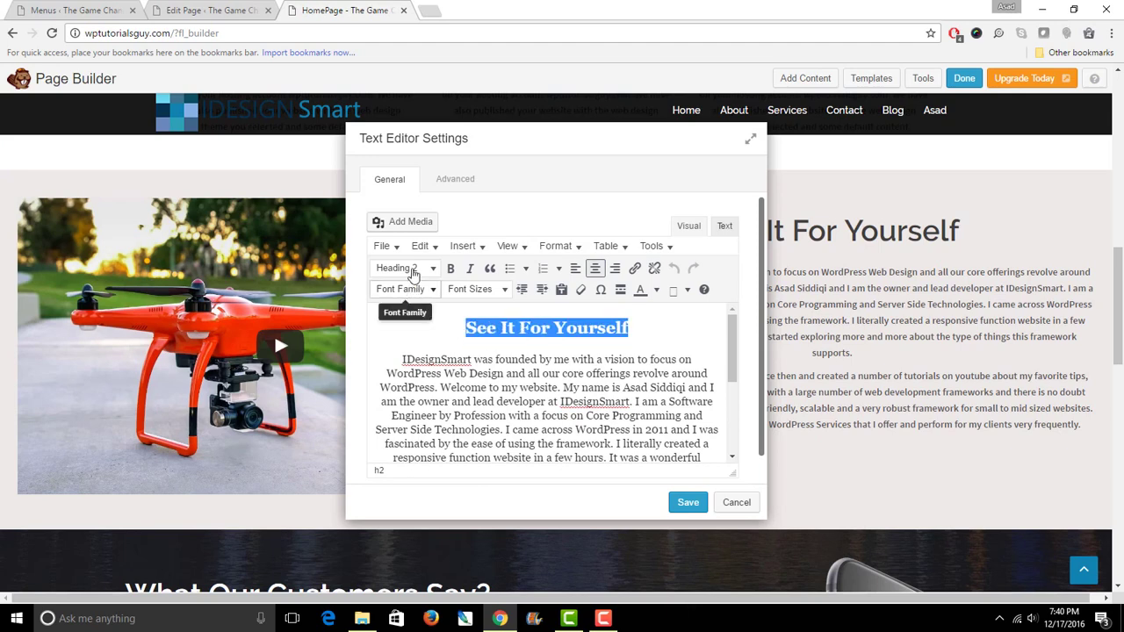
{"action": "left_click", "coordinate": [413, 271]}
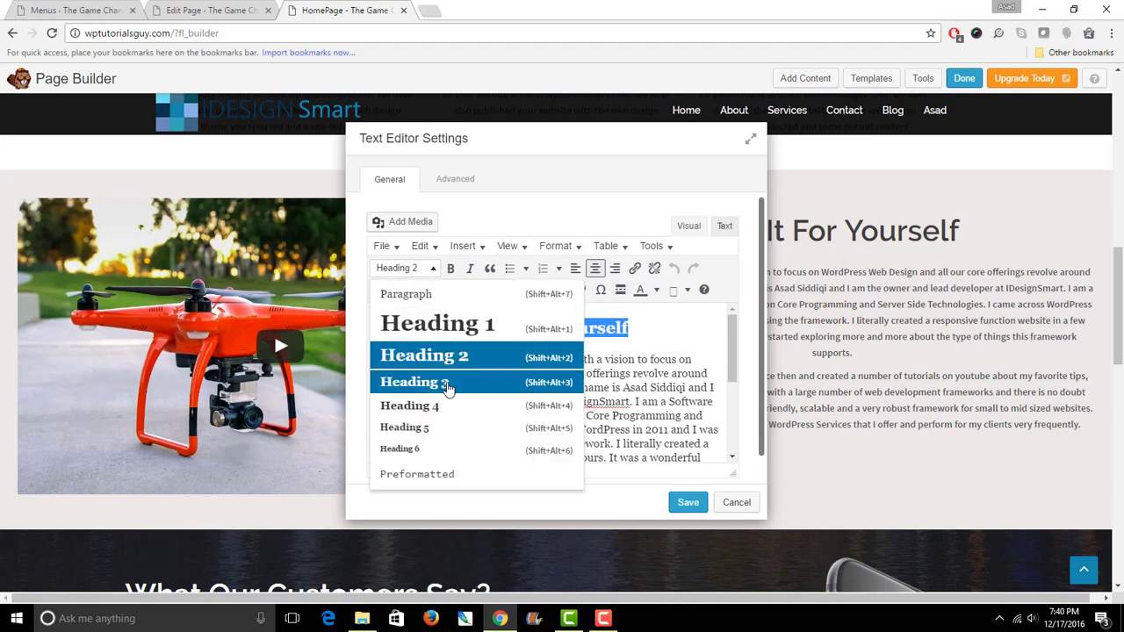
{"action": "left_click", "coordinate": [446, 382]}
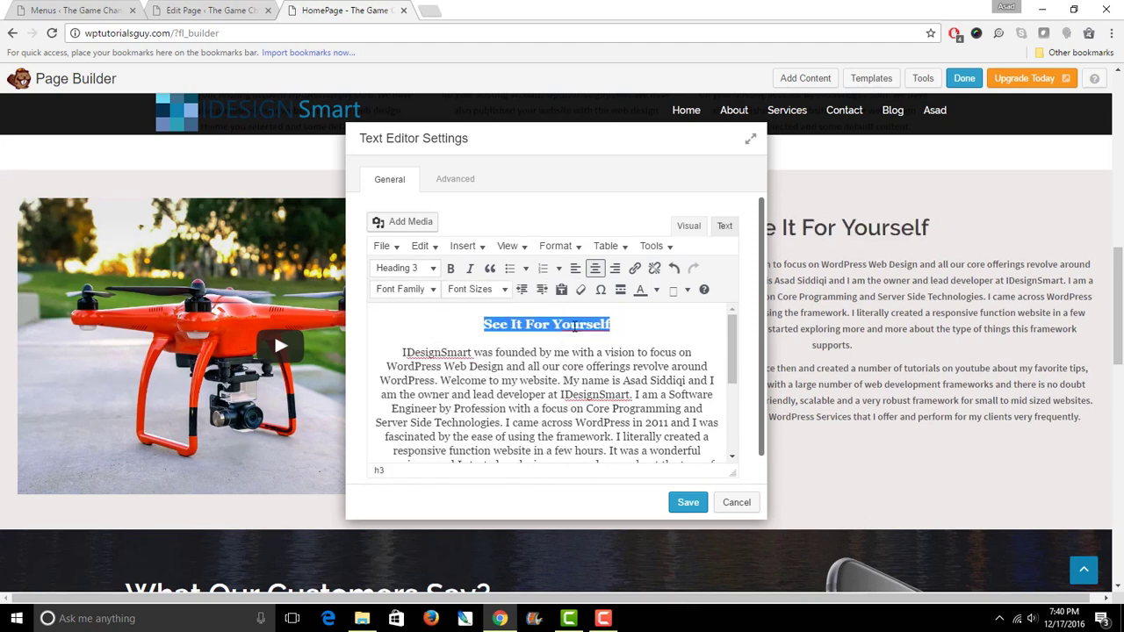
{"action": "left_click_drag", "start_coordinate": [401, 352], "coordinate": [638, 467]}
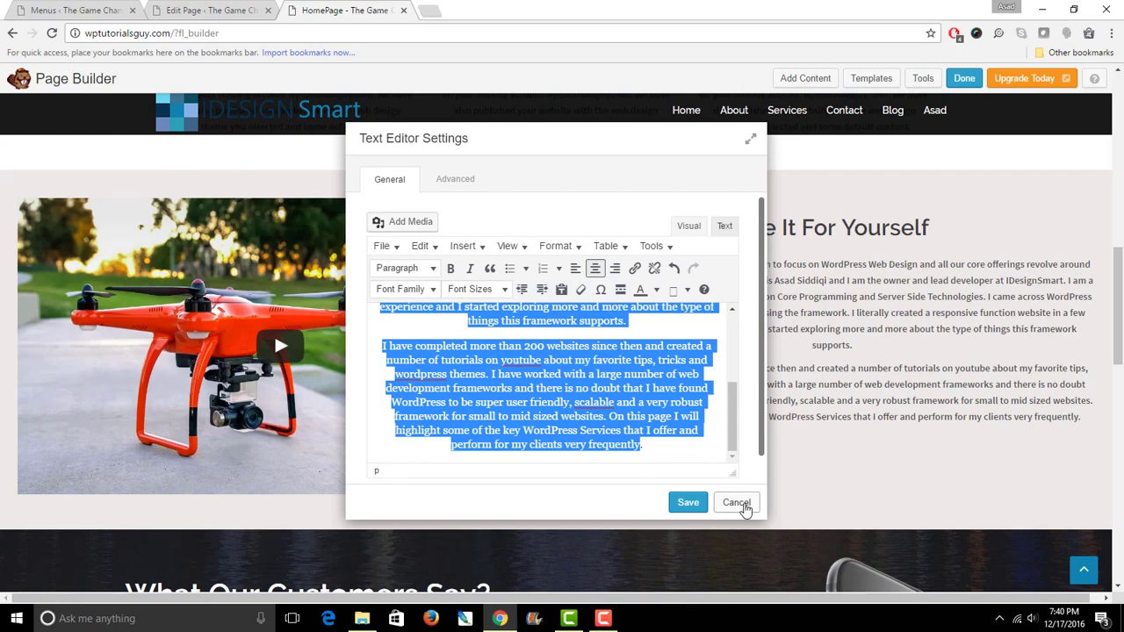
{"action": "left_click", "coordinate": [742, 506]}
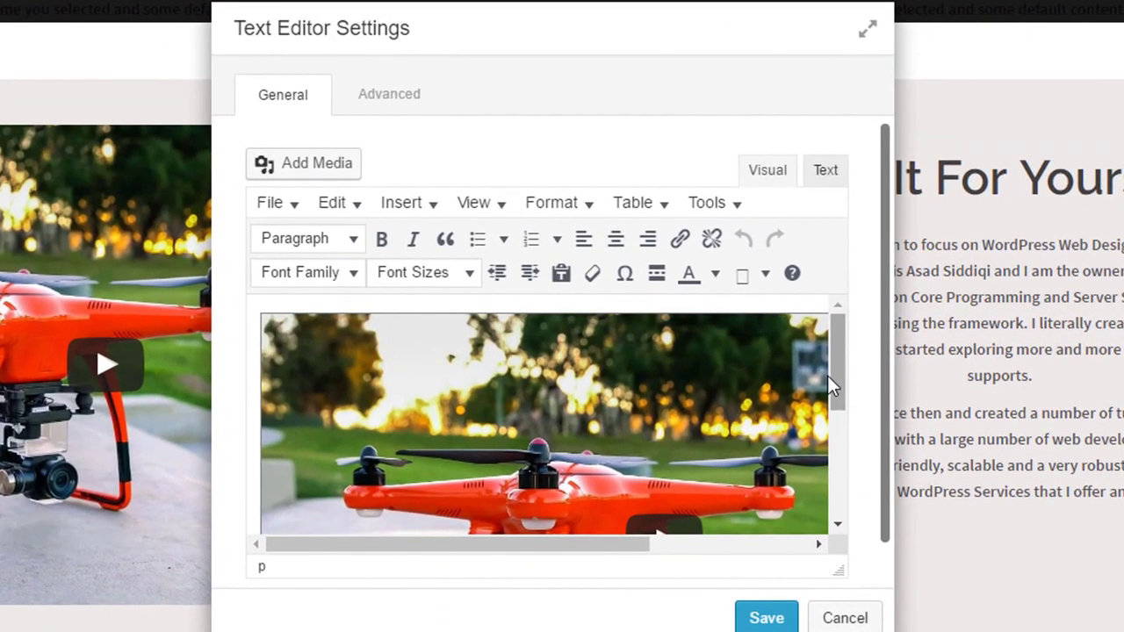
- Inspect the drone video's iframe embed code and its YouTube video ID
{"action": "scroll", "coordinate": [841, 377], "scroll_direction": "down", "scroll_amount": 4}
{"action": "left_click_drag", "start_coordinate": [839, 415], "coordinate": [825, 318]}
{"action": "scroll", "coordinate": [824, 318], "scroll_direction": "down", "scroll_amount": 4}
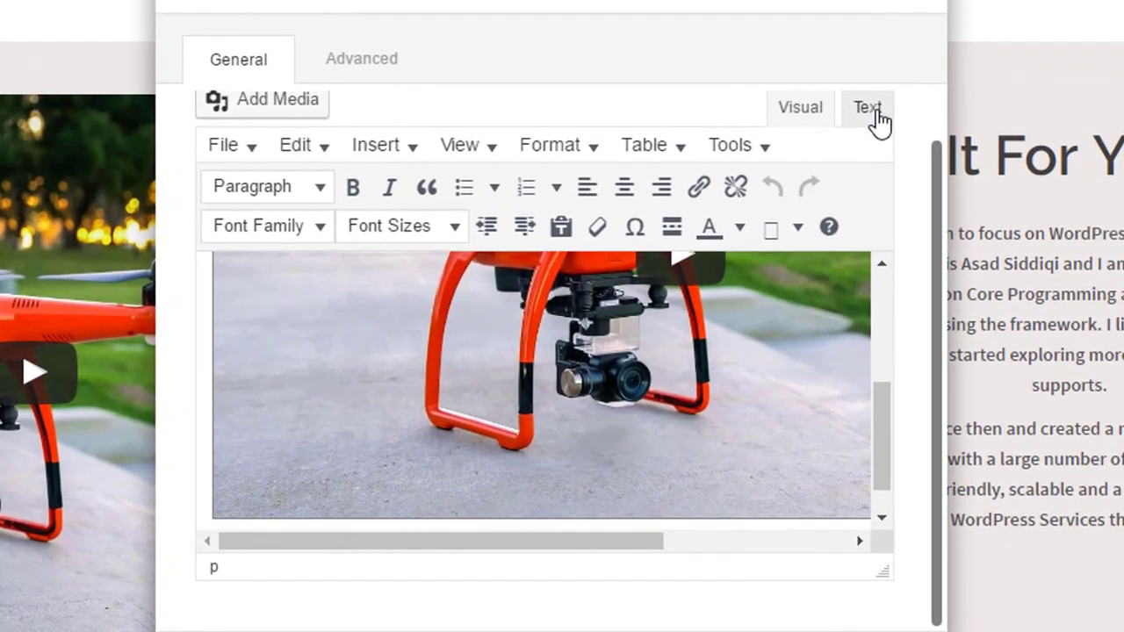
{"action": "left_click", "coordinate": [825, 136]}
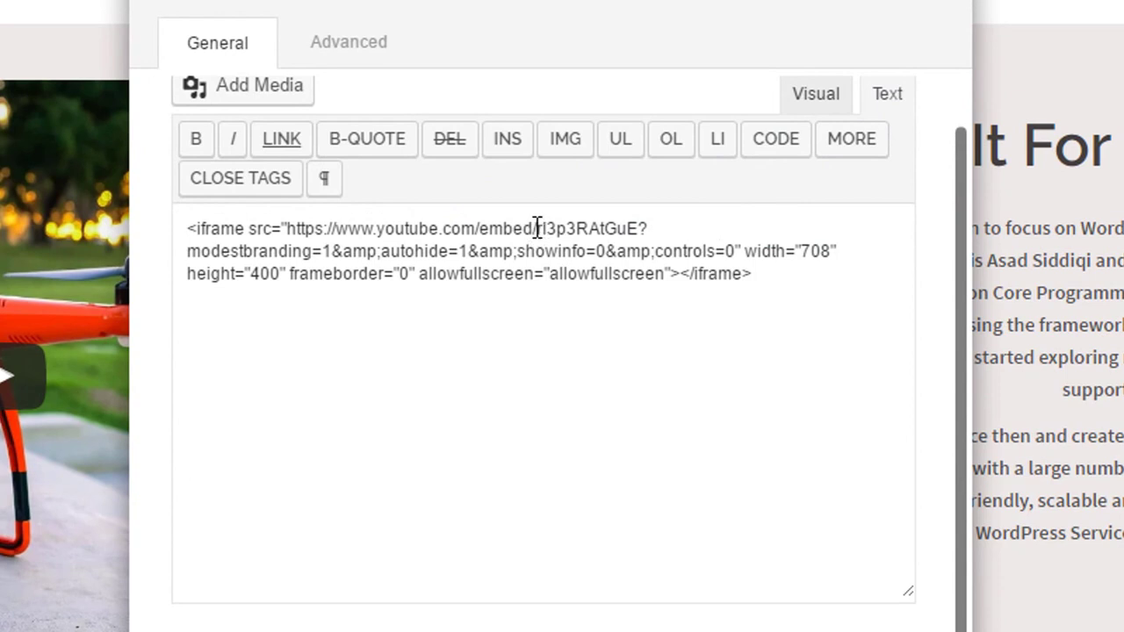
{"action": "left_click_drag", "start_coordinate": [535, 227], "coordinate": [640, 227]}
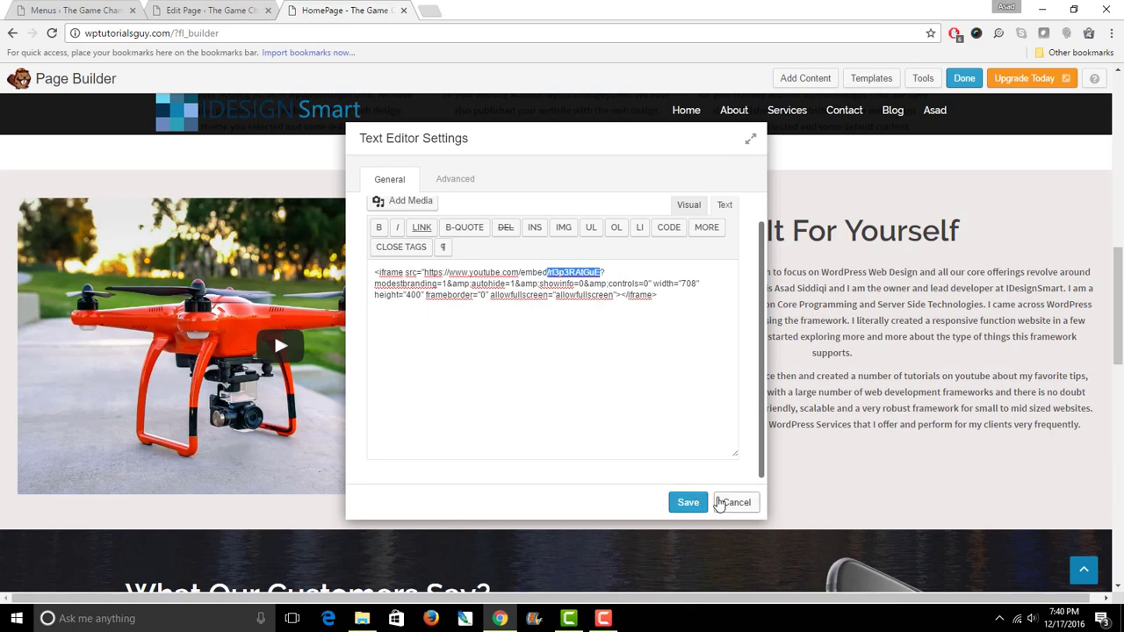
{"action": "left_click", "coordinate": [689, 205]}
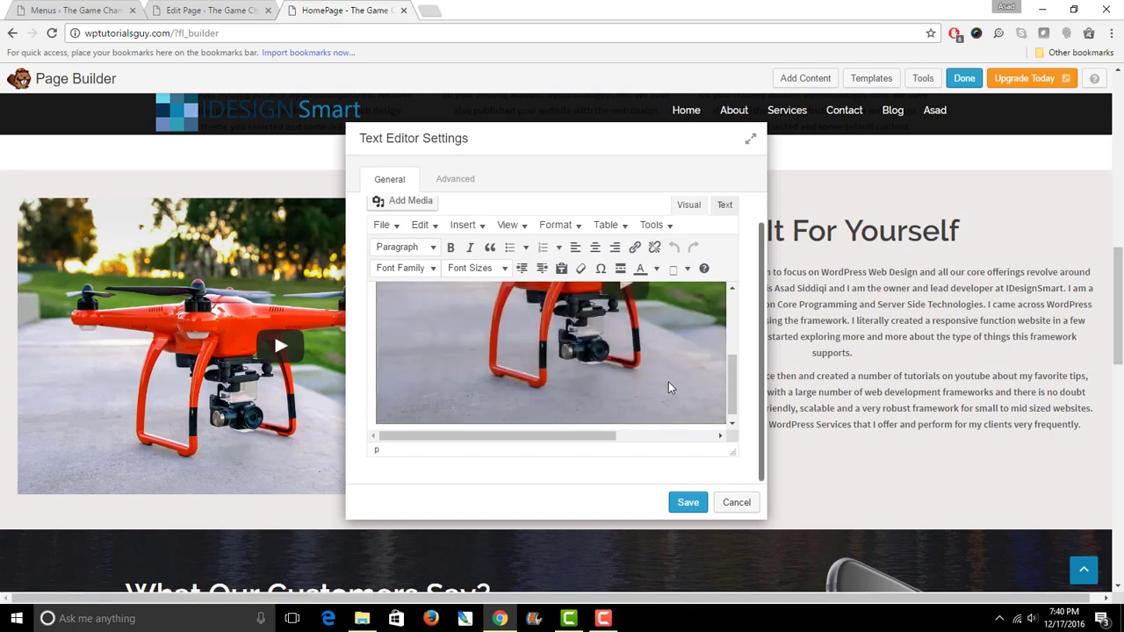
{"action": "left_click", "coordinate": [724, 206]}
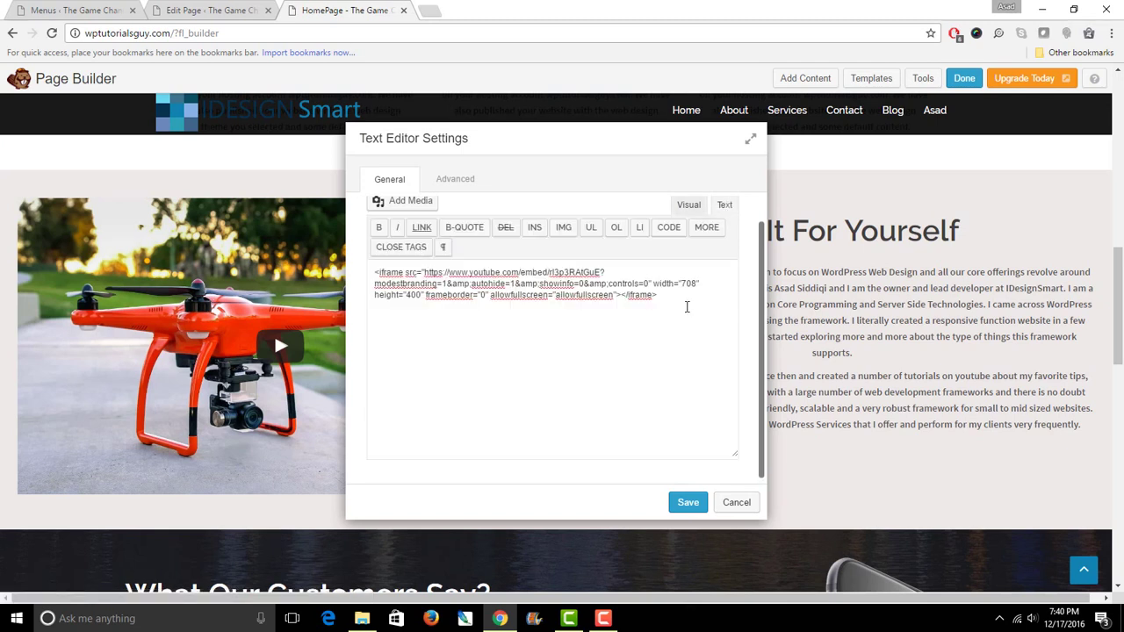
- Replace the video with test text 'sdfsdfsdfsdfsdfs' as Heading 2, then cancel unsaved
{"action": "left_click_drag", "start_coordinate": [687, 306], "coordinate": [332, 266]}
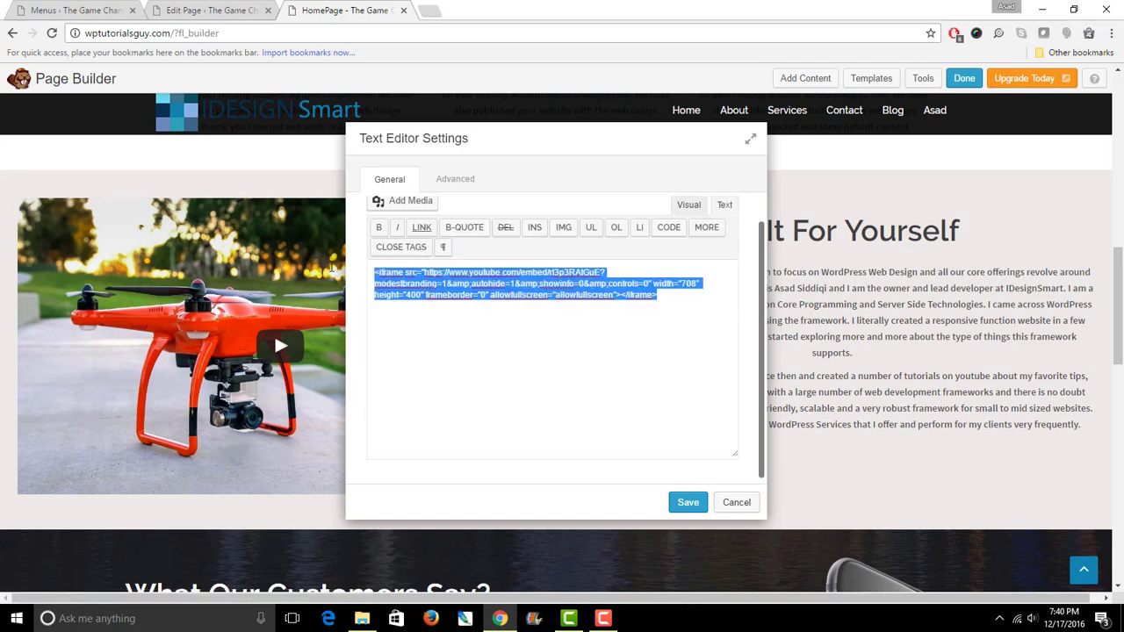
{"action": "left_click", "coordinate": [684, 204]}
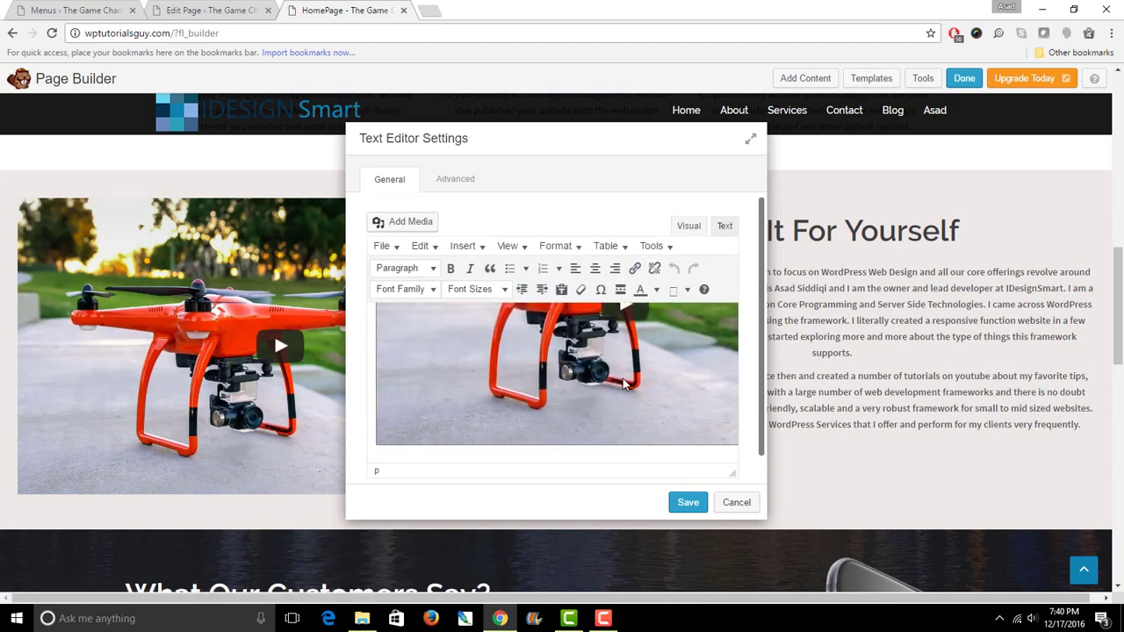
{"action": "left_click", "coordinate": [625, 384]}
{"action": "key", "text": "Delete"}
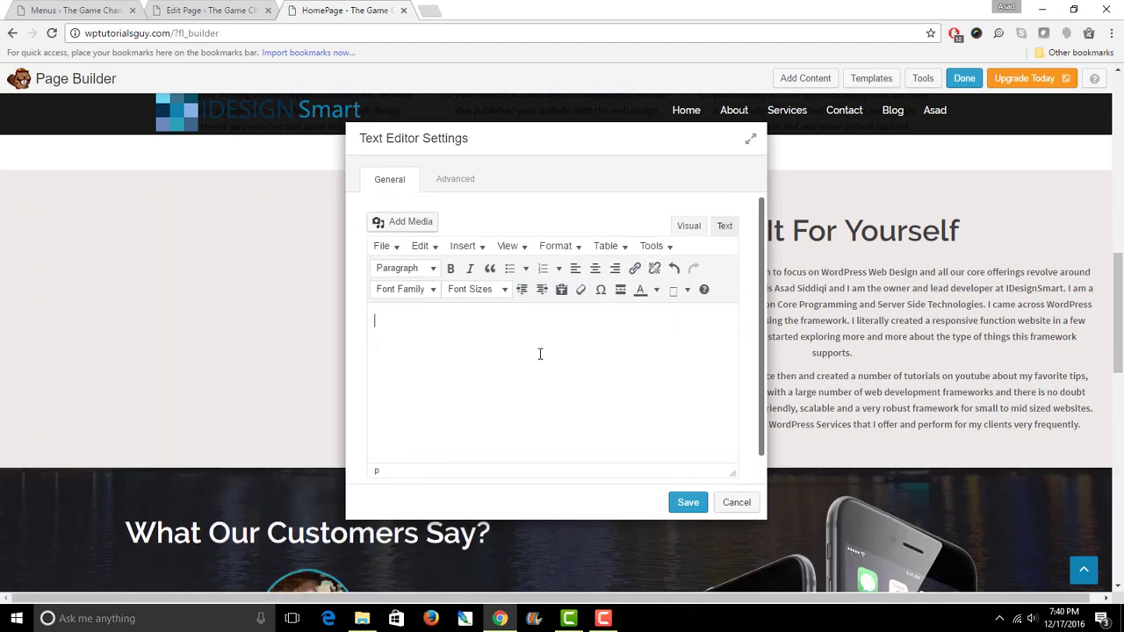
{"action": "type", "text": "sdfsdfsdfsdfsdfs"}
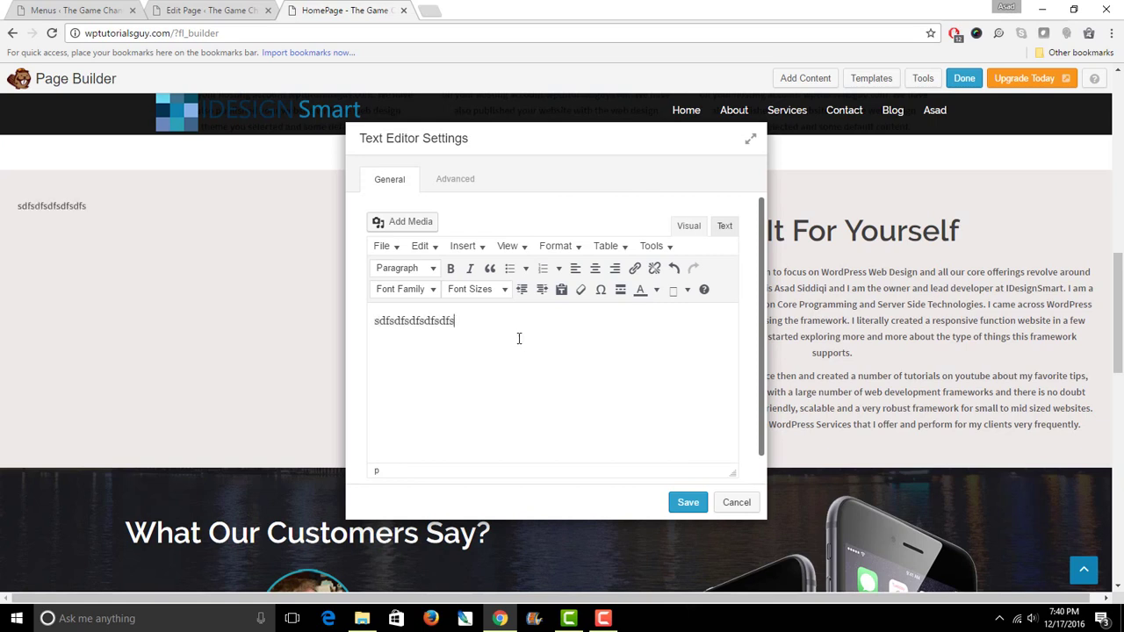
{"action": "left_click_drag", "start_coordinate": [516, 321], "coordinate": [301, 321]}
{"action": "left_click", "coordinate": [430, 269]}
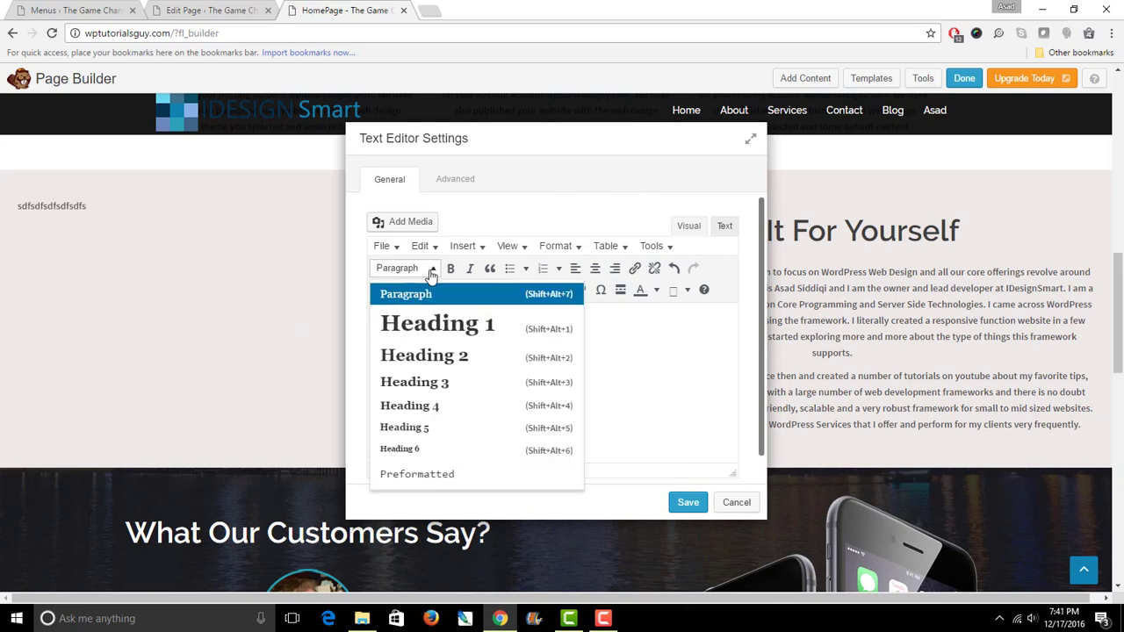
{"action": "left_click", "coordinate": [438, 360]}
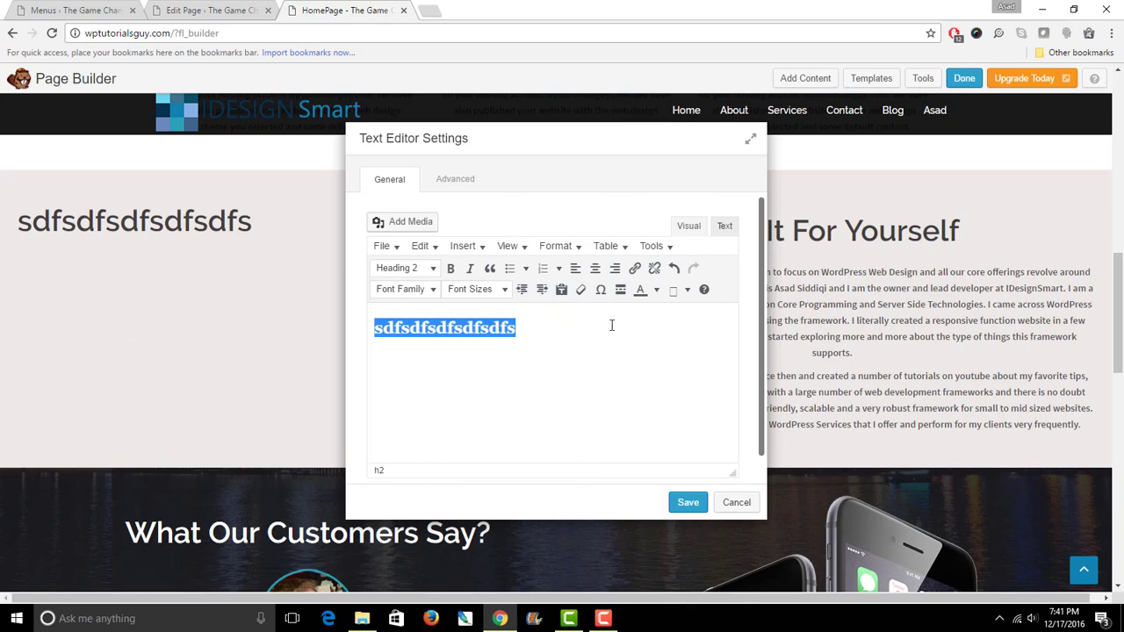
{"action": "left_click", "coordinate": [742, 507]}
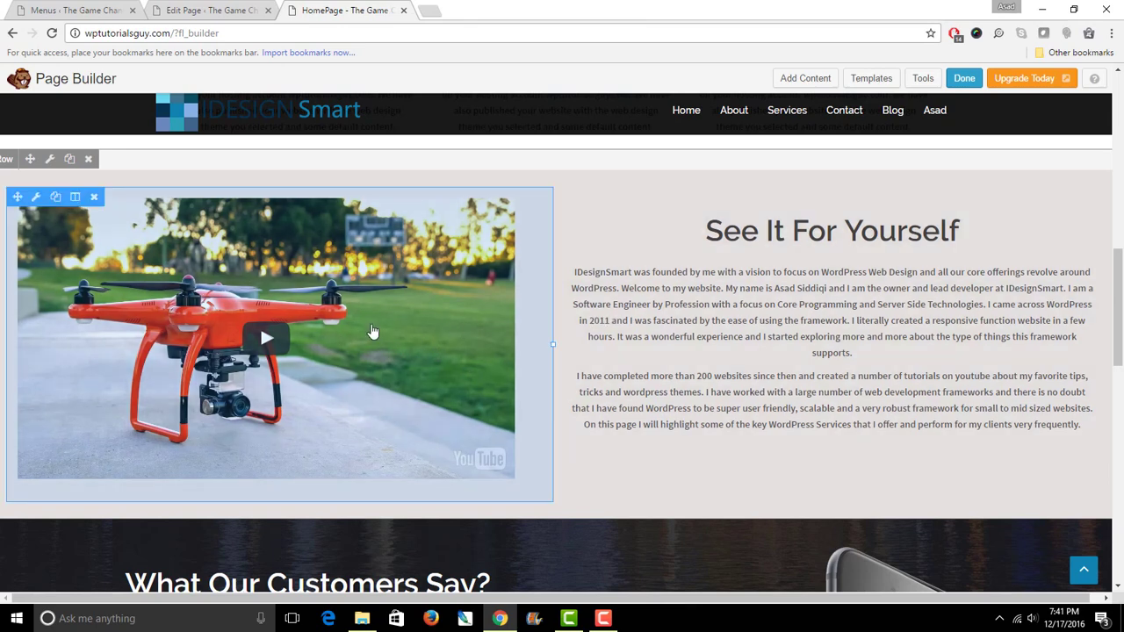
{"action": "left_click", "coordinate": [230, 264]}
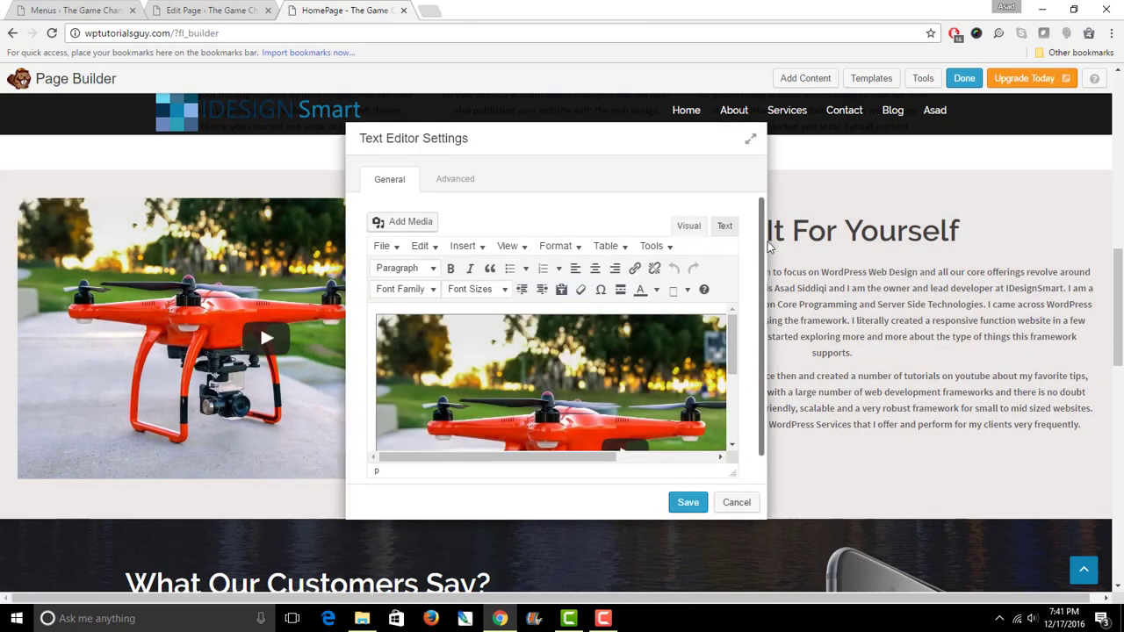
{"action": "left_click", "coordinate": [724, 227]}
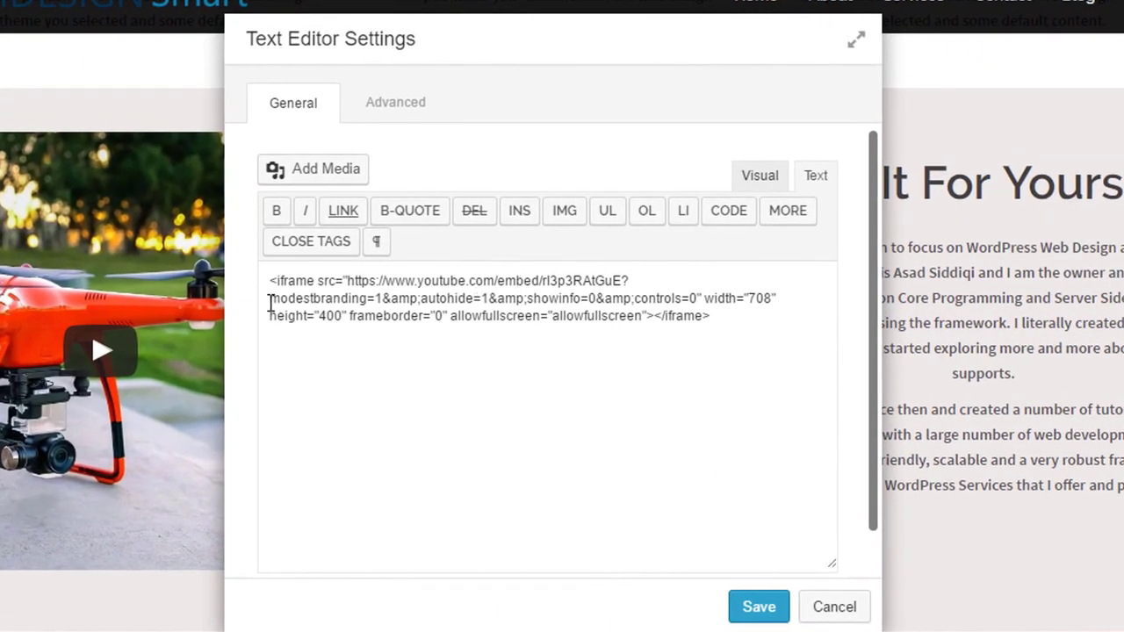
{"action": "left_click_drag", "start_coordinate": [270, 299], "coordinate": [384, 298]}
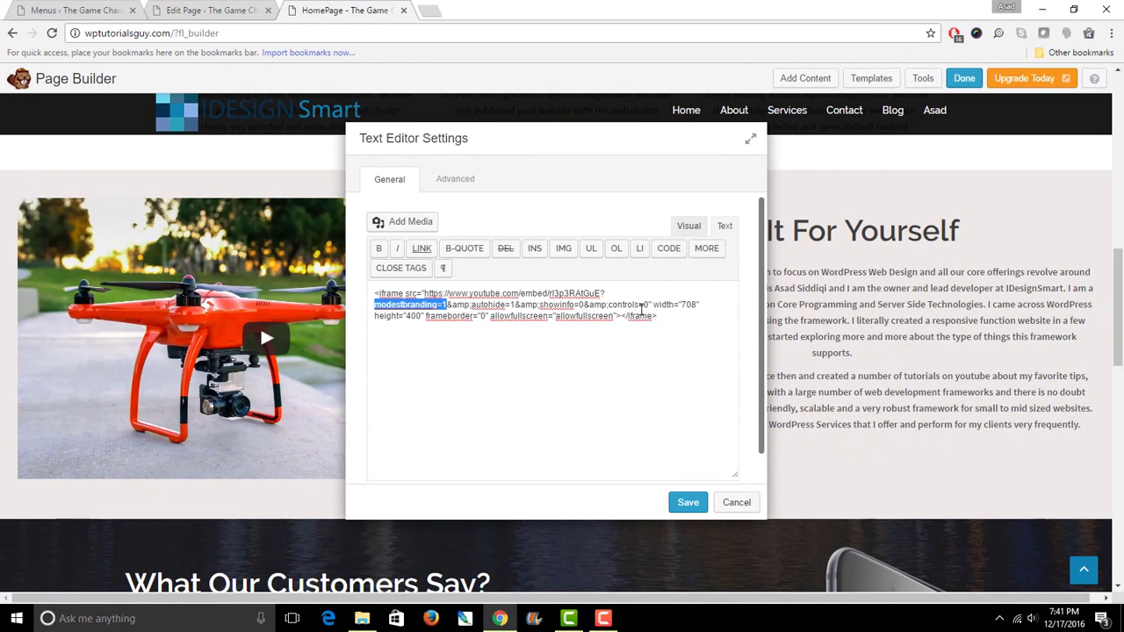
{"action": "left_click", "coordinate": [737, 502]}
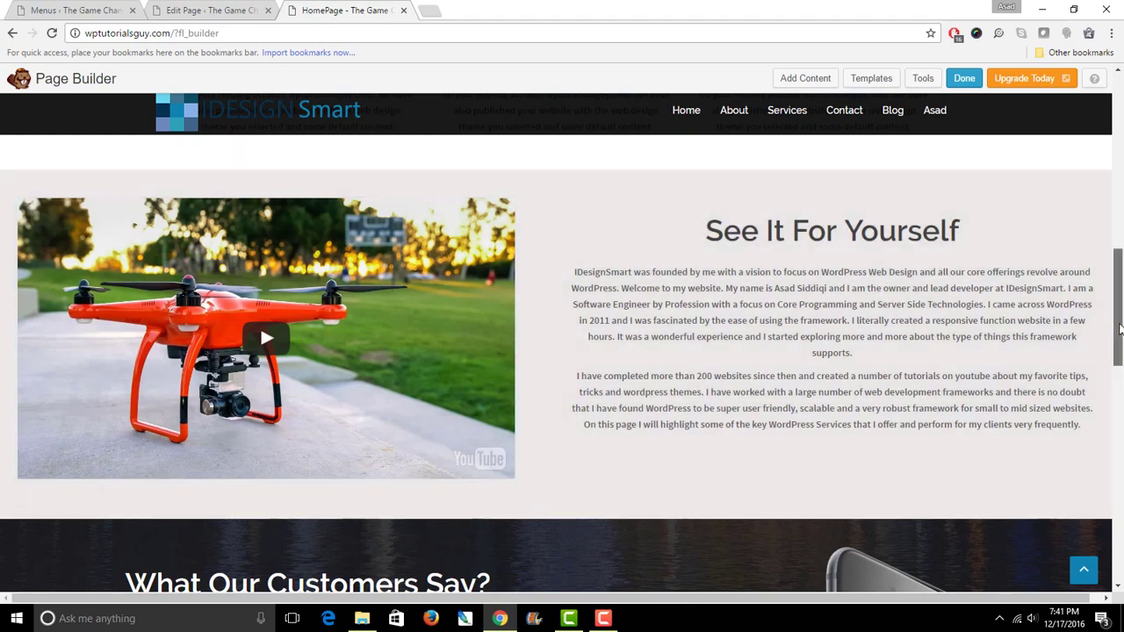
{"action": "mouse_move", "coordinate": [1116, 343]}
{"action": "left_mouse_down"}
{"action": "mouse_move", "coordinate": [1118, 418]}
{"action": "mouse_move", "coordinate": [1118, 347]}
{"action": "left_mouse_up"}
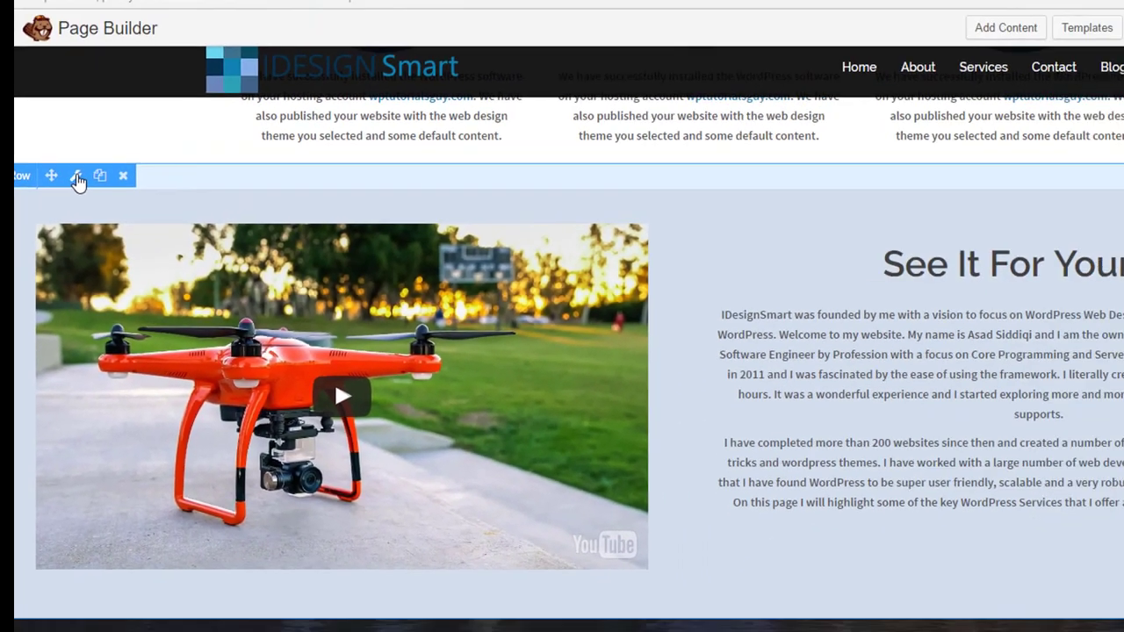
- Check the video row's background colour, cancel its settings, and scroll to What Our Customers Say?
{"action": "left_click", "coordinate": [146, 114]}
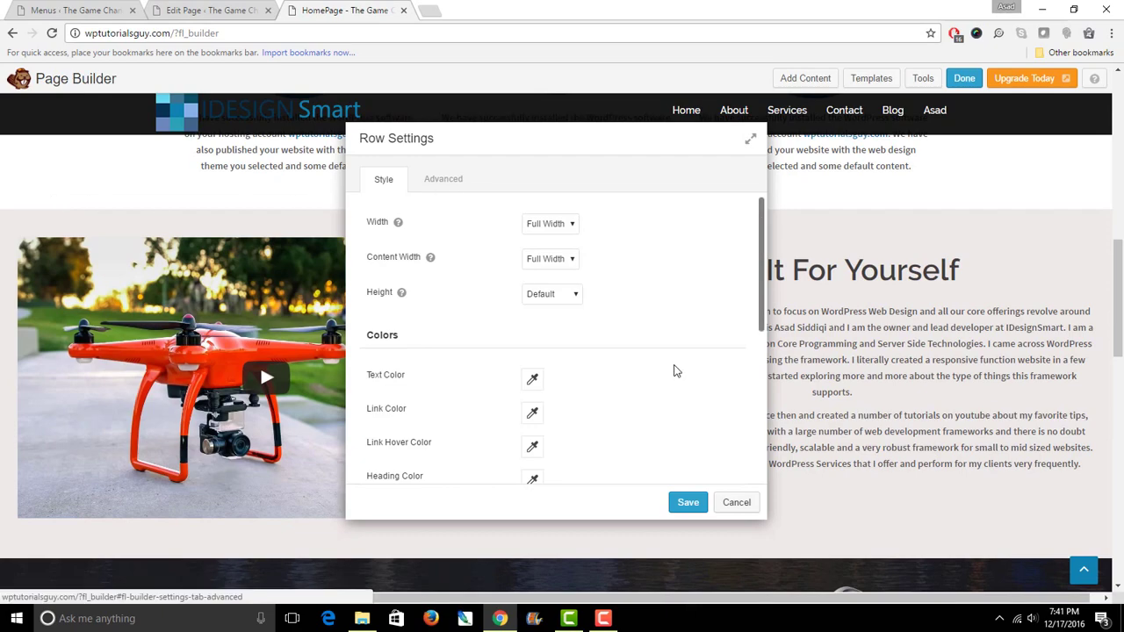
{"action": "scroll", "coordinate": [676, 371], "scroll_direction": "down", "scroll_amount": 3}
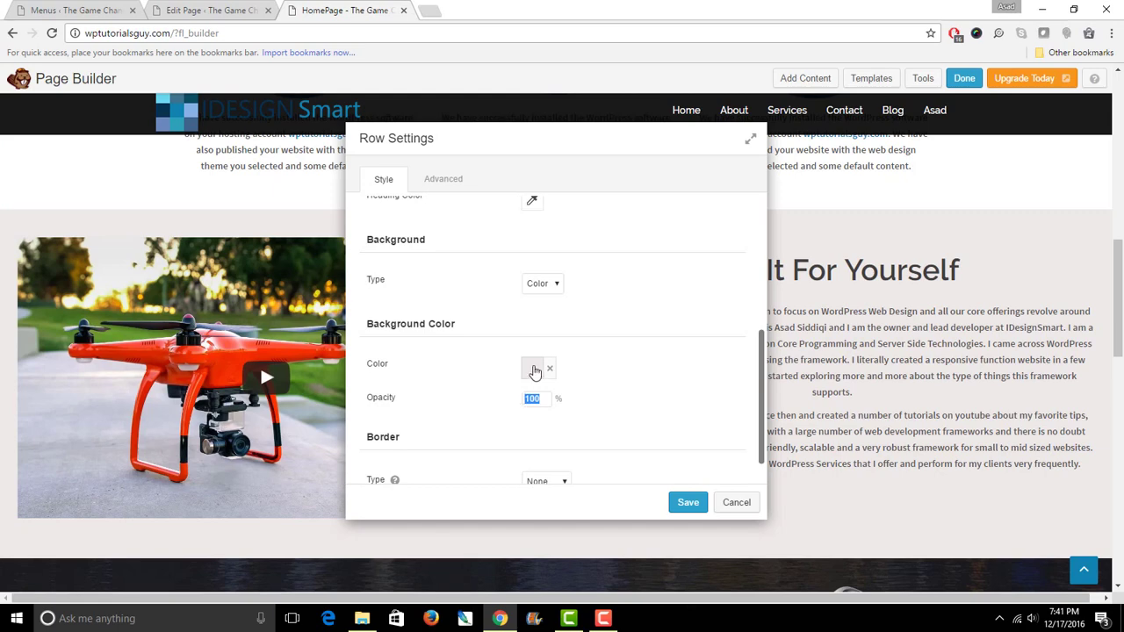
{"action": "left_click", "coordinate": [534, 369]}
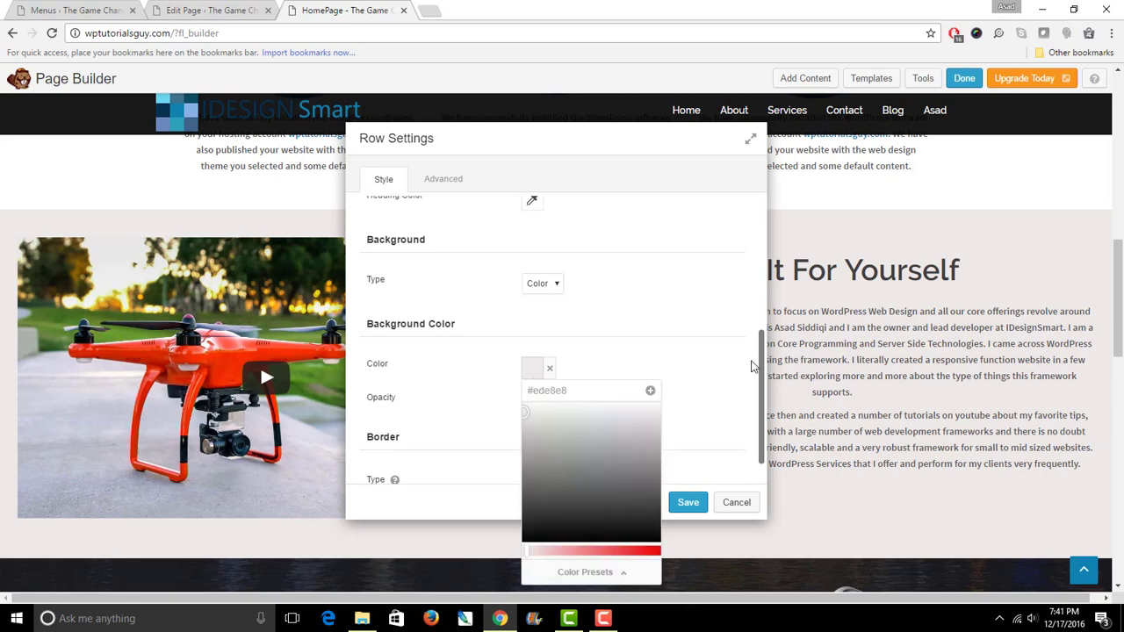
{"action": "left_click", "coordinate": [727, 404]}
{"action": "left_click", "coordinate": [736, 502]}
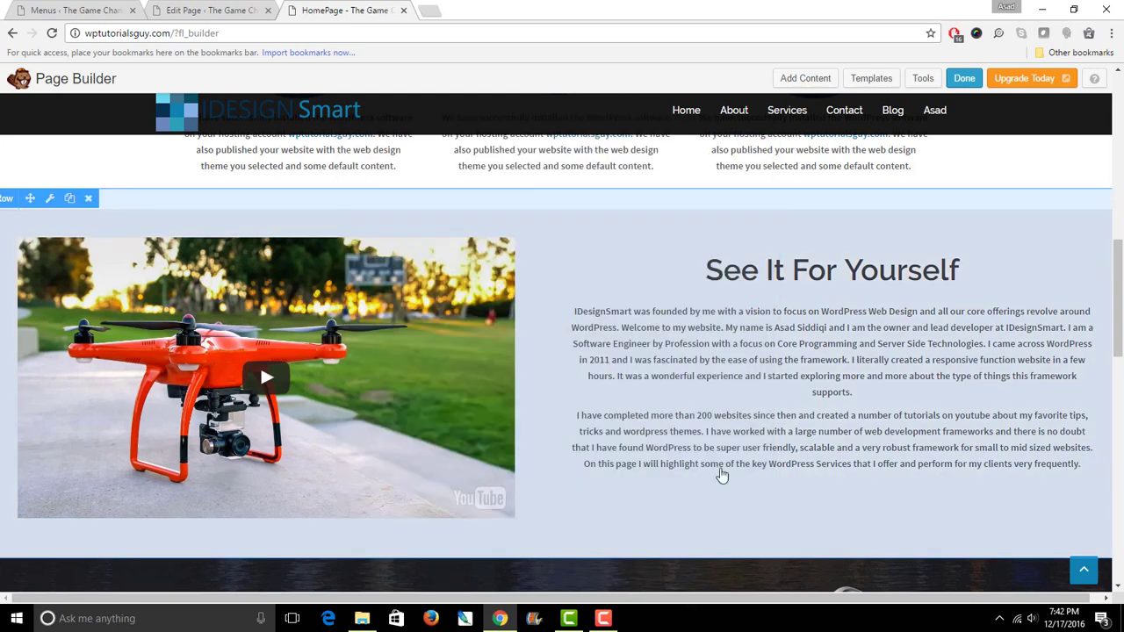
{"action": "scroll", "coordinate": [659, 389], "scroll_direction": "down", "scroll_amount": 5}
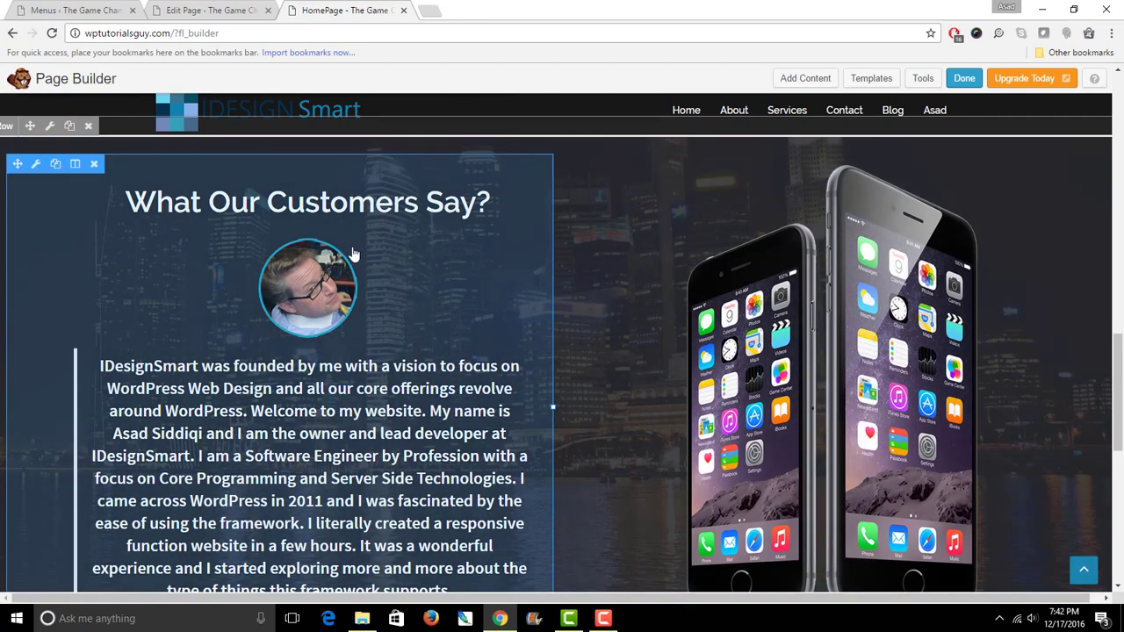
{"action": "scroll", "coordinate": [381, 254], "scroll_direction": "up", "scroll_amount": 2}
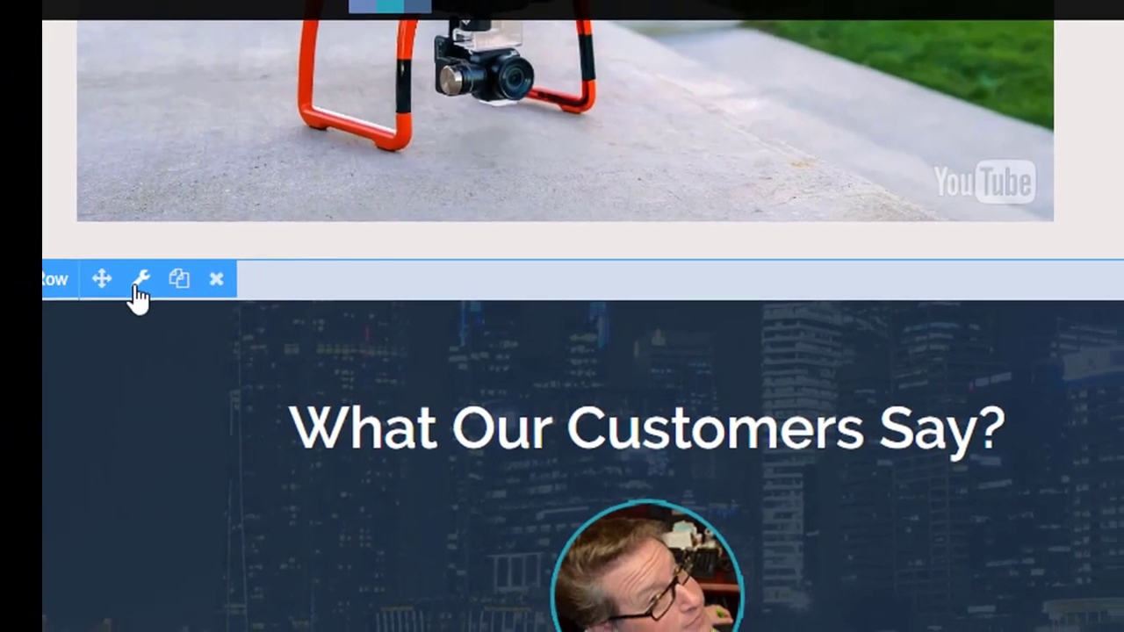
{"action": "left_click", "coordinate": [54, 272]}
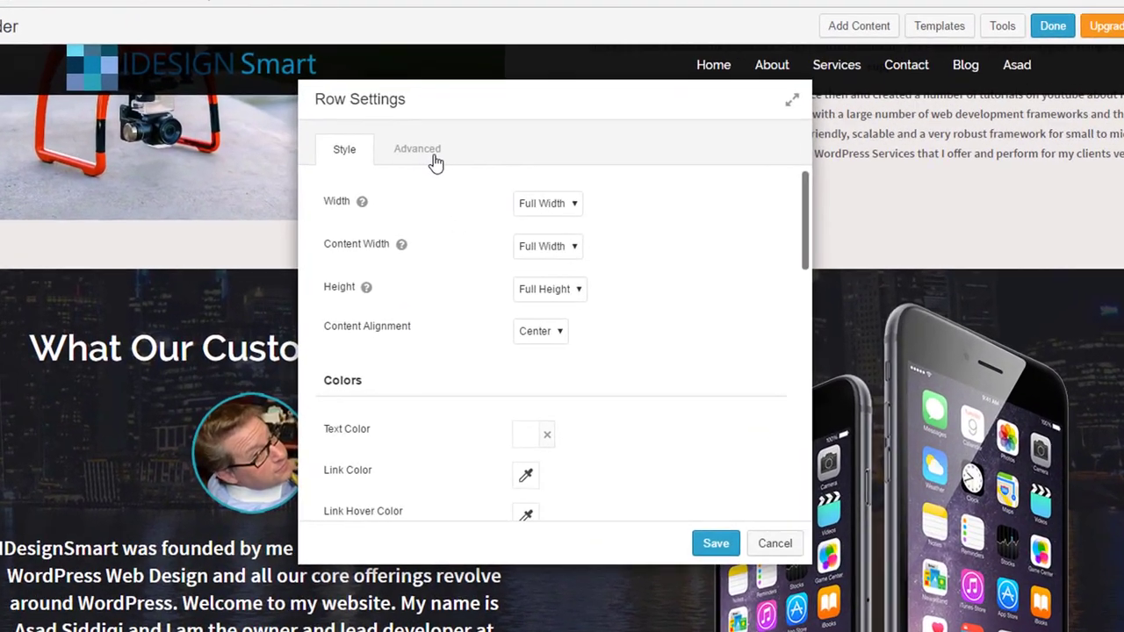
{"action": "left_click", "coordinate": [455, 187]}
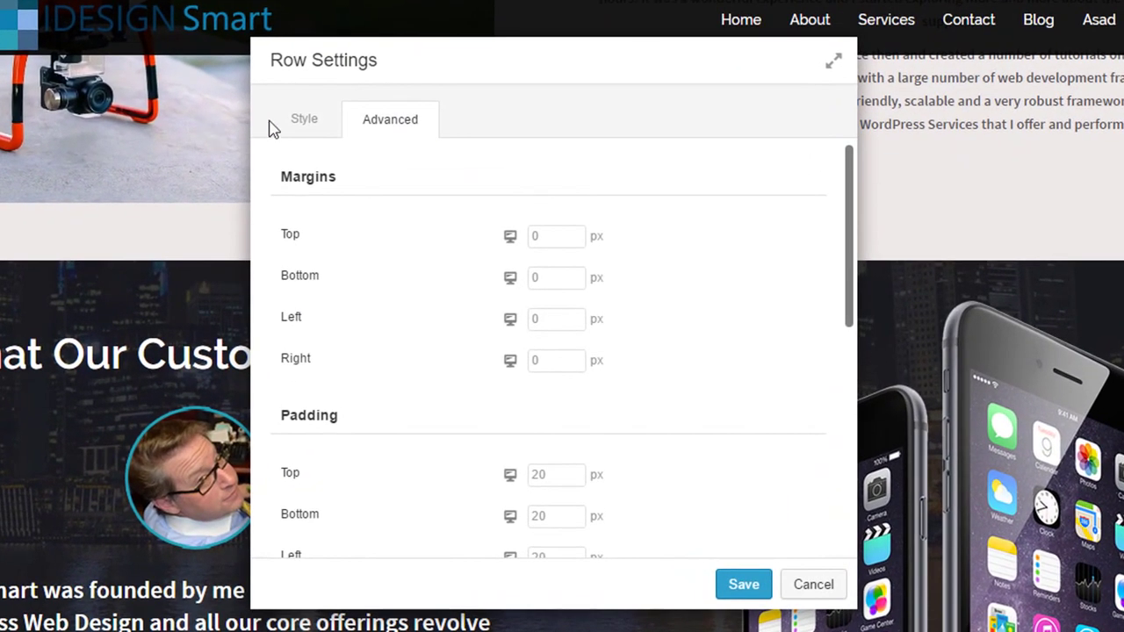
{"action": "left_click", "coordinate": [319, 124]}
{"action": "scroll", "coordinate": [517, 225], "scroll_direction": "down", "scroll_amount": 3}
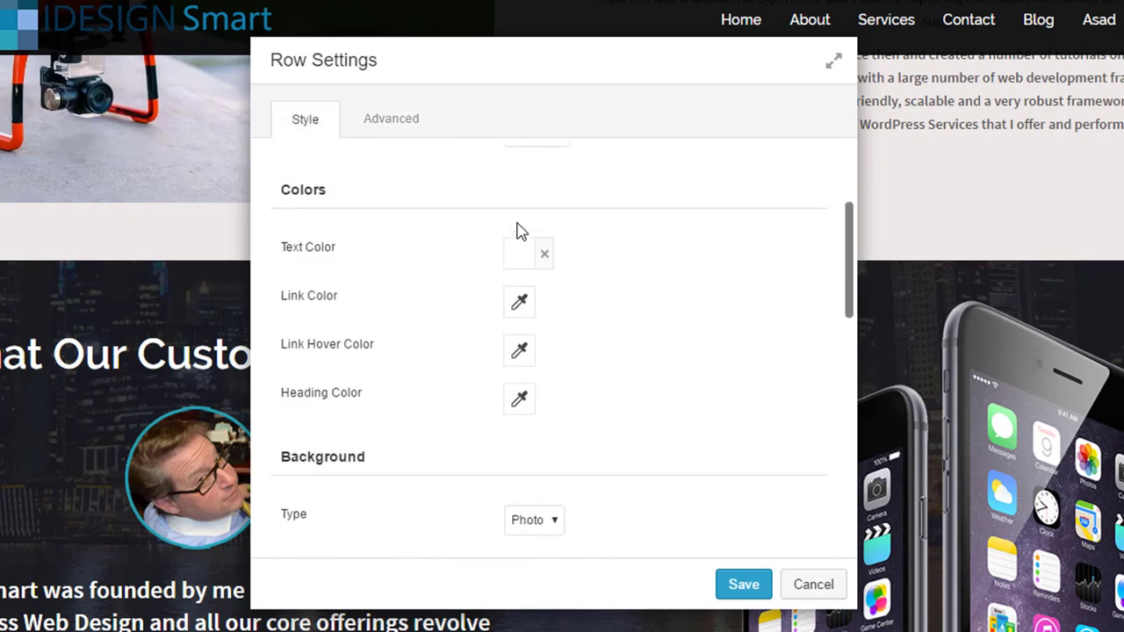
{"action": "scroll", "coordinate": [519, 232], "scroll_direction": "down", "scroll_amount": 1}
{"action": "scroll", "coordinate": [519, 228], "scroll_direction": "down", "scroll_amount": 2}
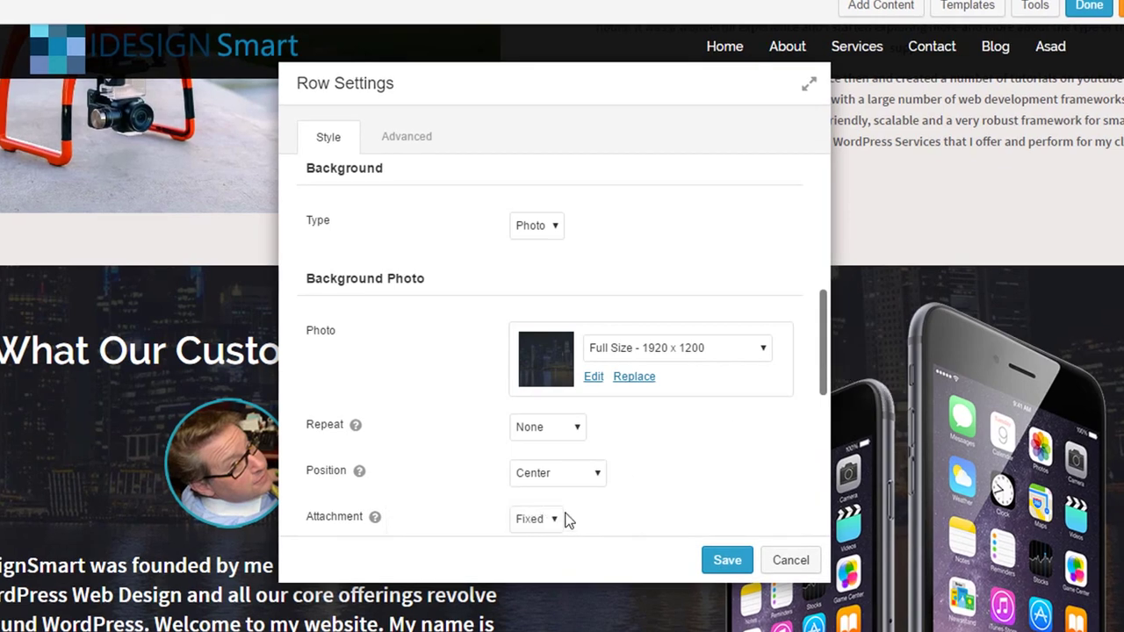
{"action": "left_click", "coordinate": [556, 521]}
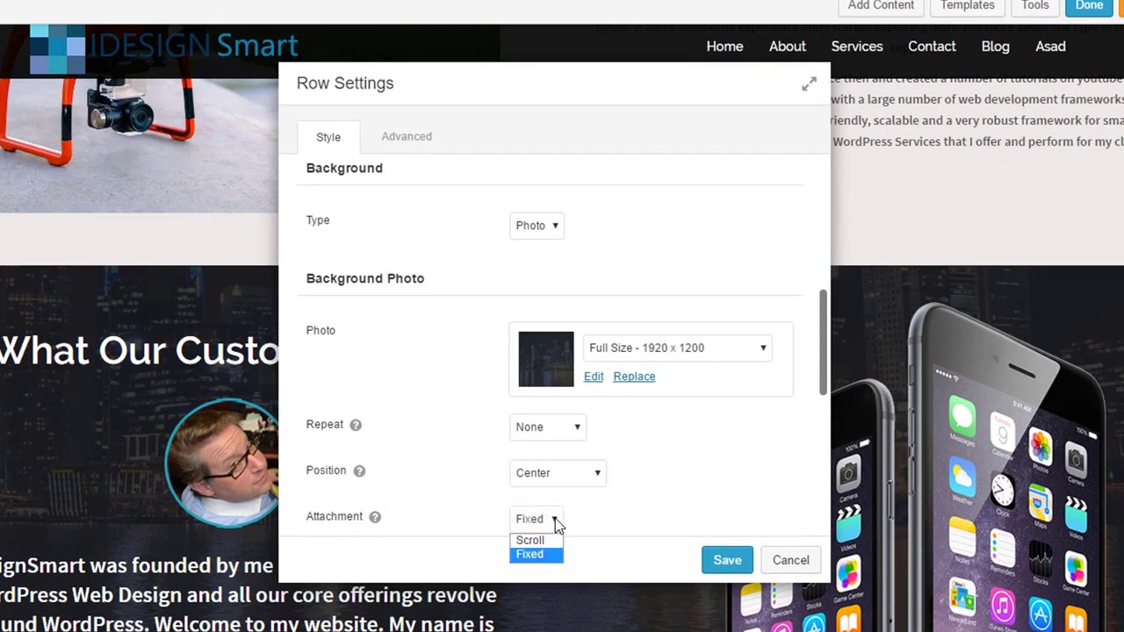
{"action": "left_click", "coordinate": [556, 522]}
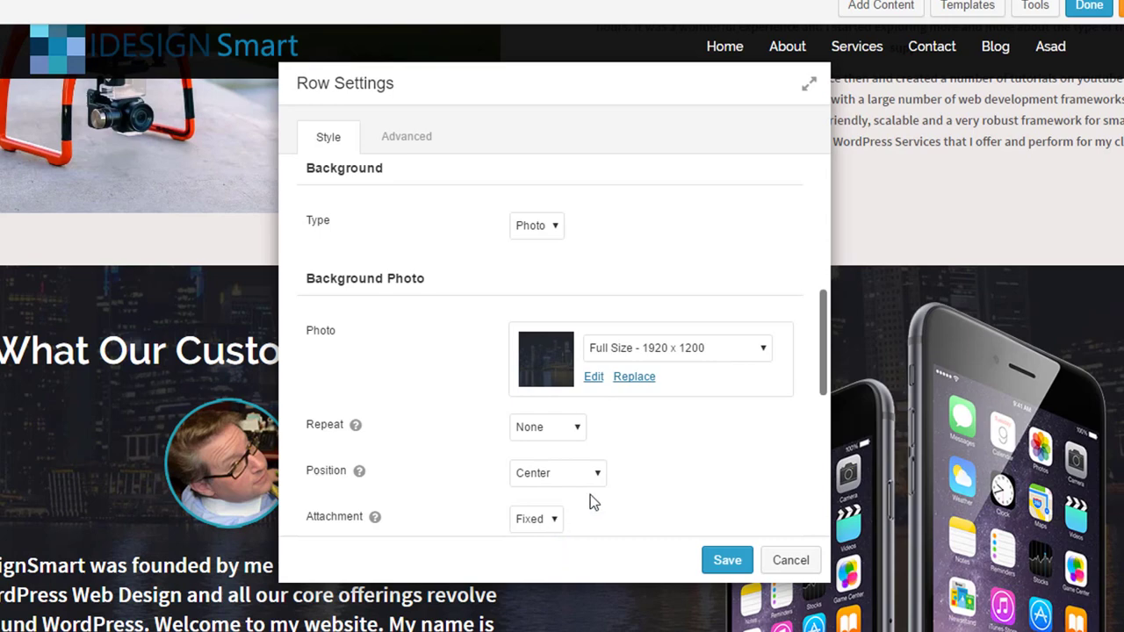
{"action": "scroll", "coordinate": [569, 395], "scroll_direction": "down", "scroll_amount": 5}
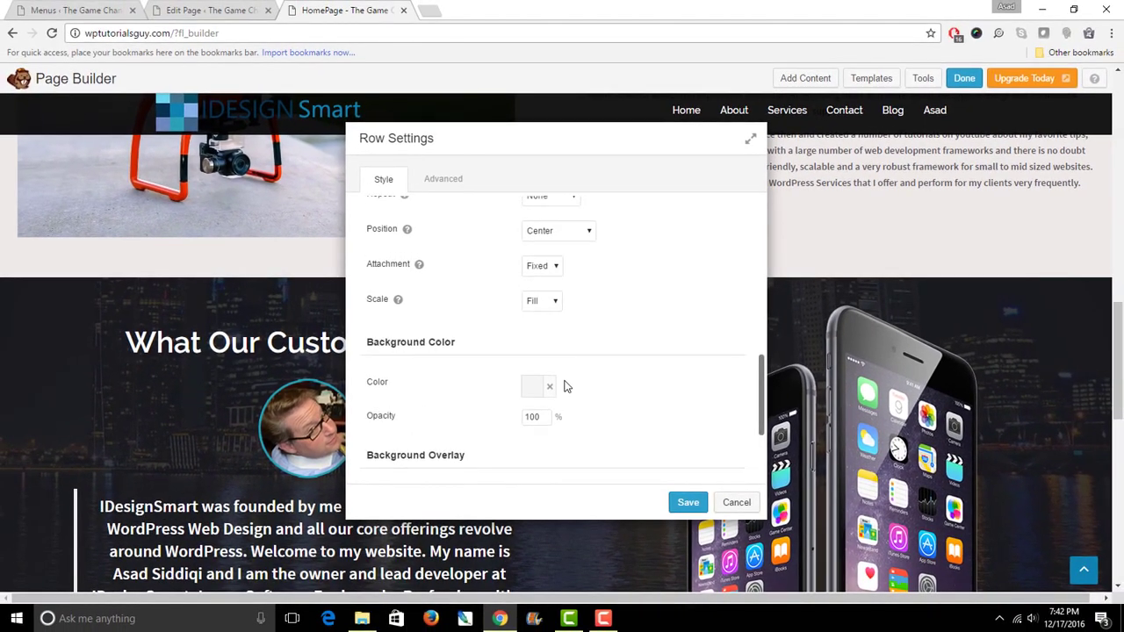
{"action": "scroll", "coordinate": [565, 386], "scroll_direction": "up", "scroll_amount": 4}
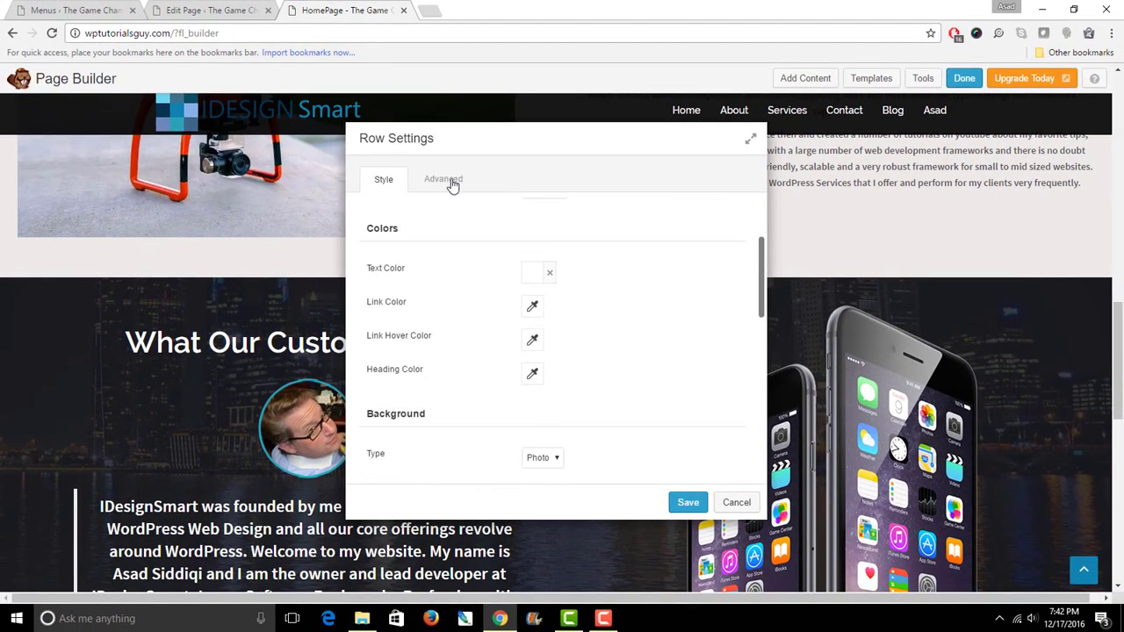
{"action": "left_click", "coordinate": [449, 181]}
{"action": "scroll", "coordinate": [576, 343], "scroll_direction": "up", "scroll_amount": 2}
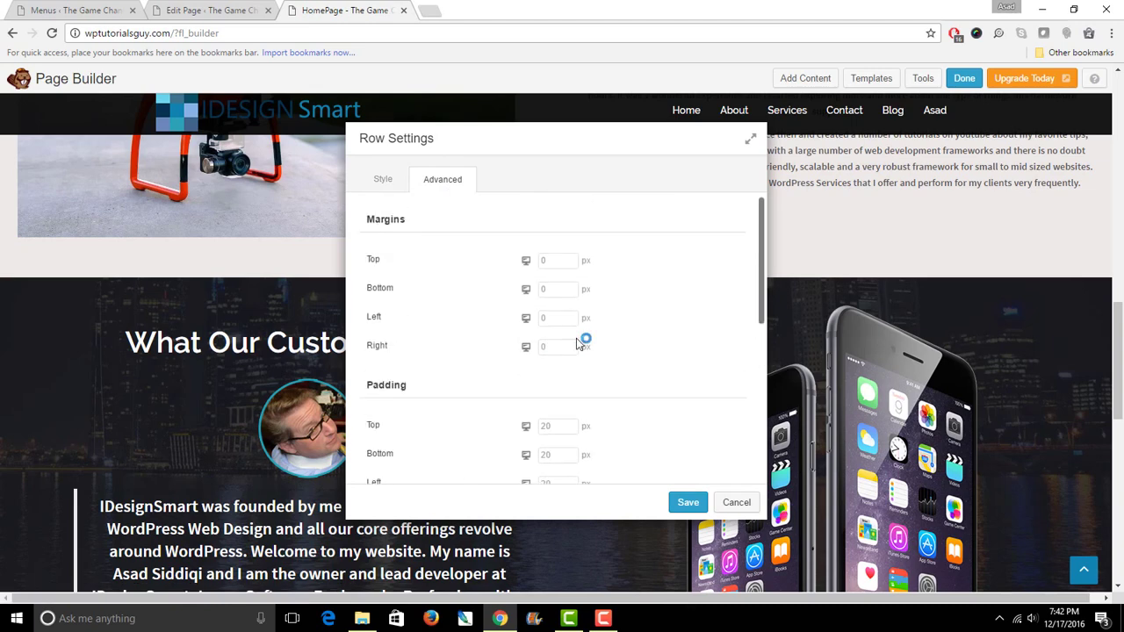
{"action": "left_click", "coordinate": [736, 503]}
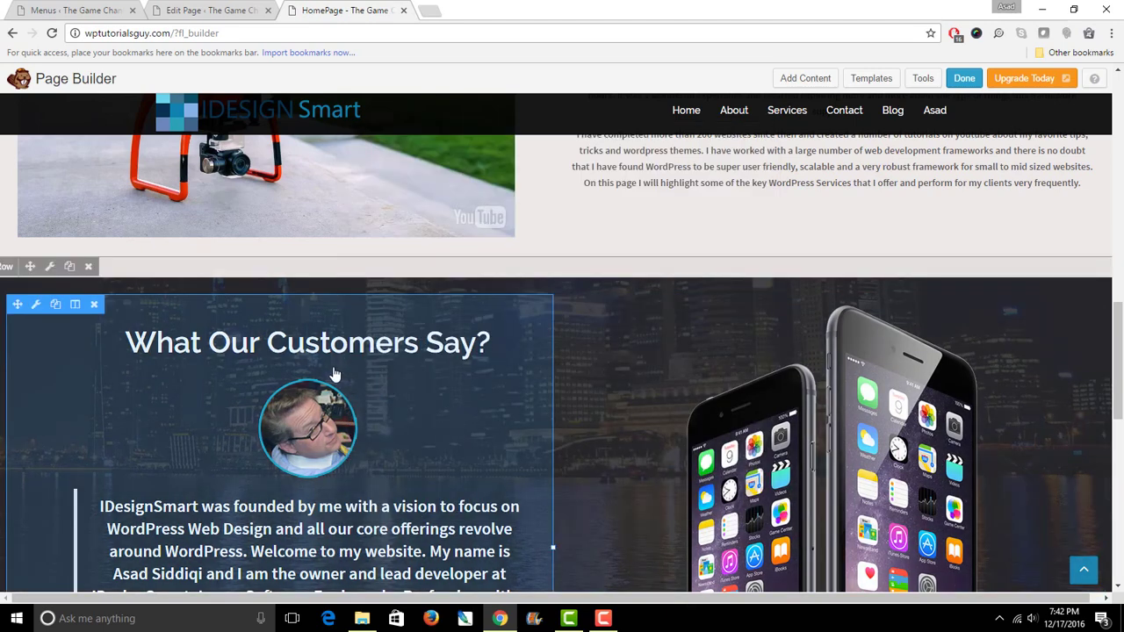
{"action": "left_click", "coordinate": [328, 374]}
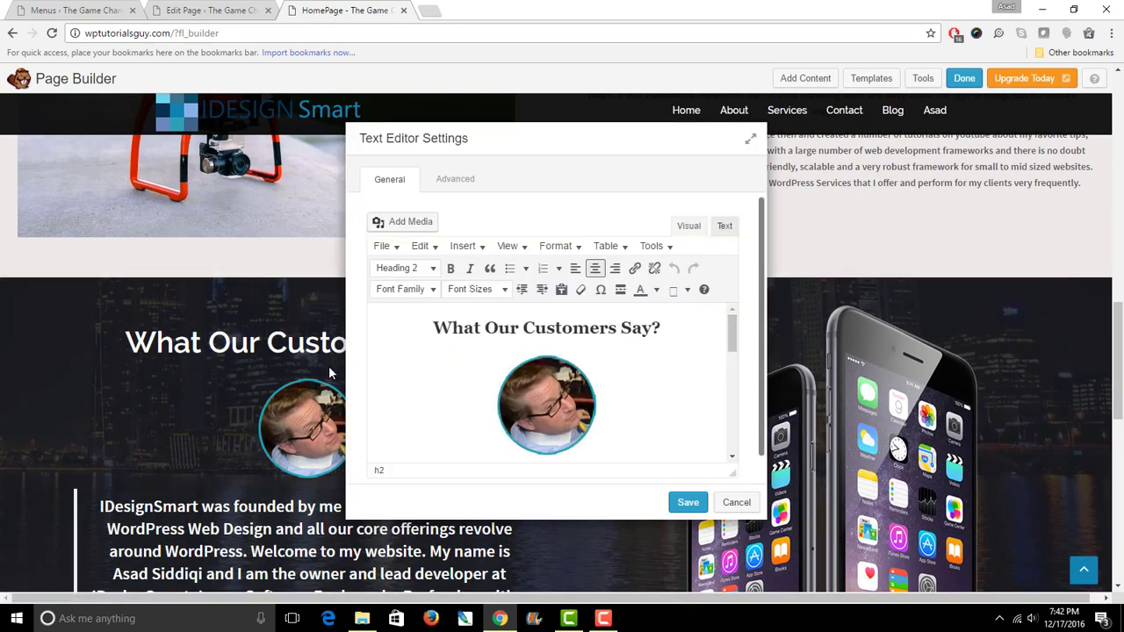
{"action": "left_click_drag", "start_coordinate": [432, 328], "coordinate": [690, 332]}
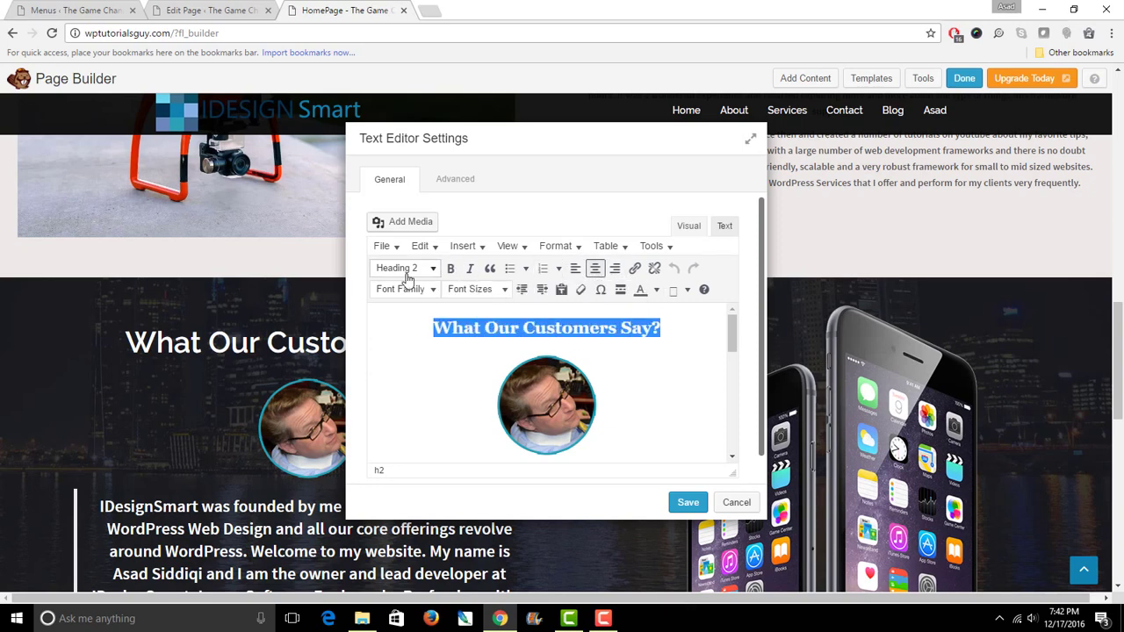
{"action": "left_click", "coordinate": [521, 388]}
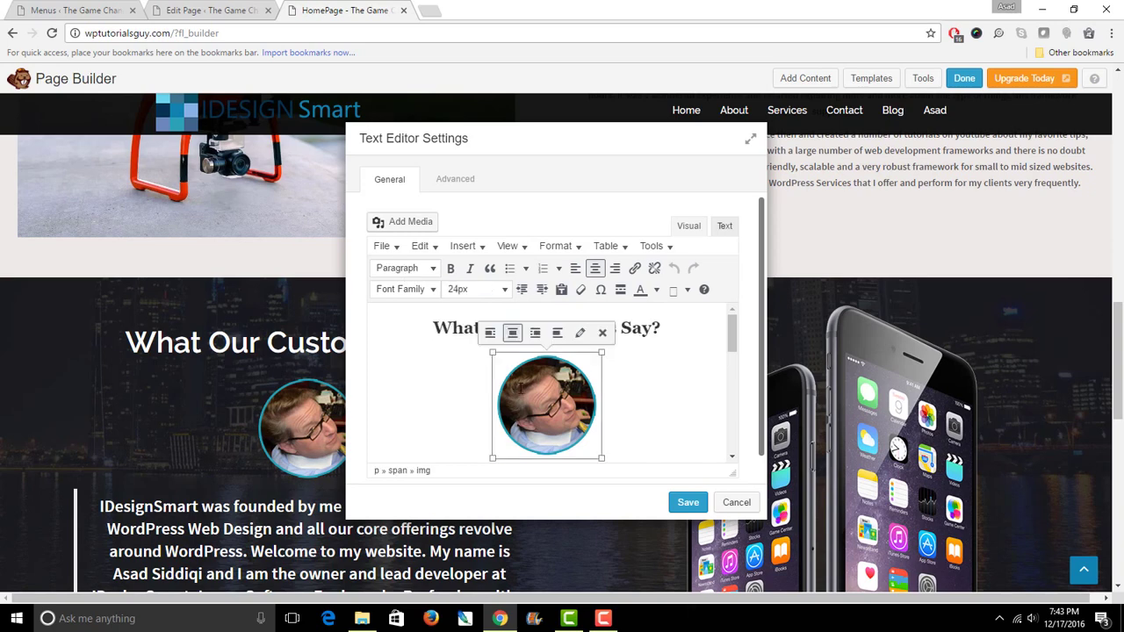
{"action": "scroll", "coordinate": [621, 402], "scroll_direction": "down", "scroll_amount": 3}
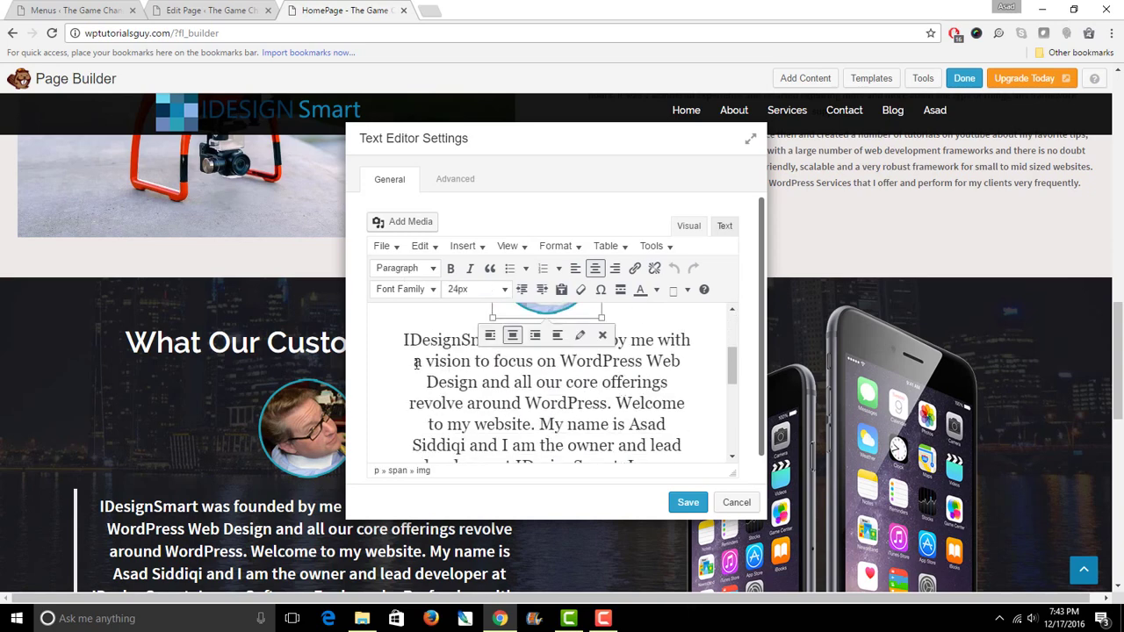
{"action": "left_click_drag", "start_coordinate": [403, 341], "coordinate": [630, 448]}
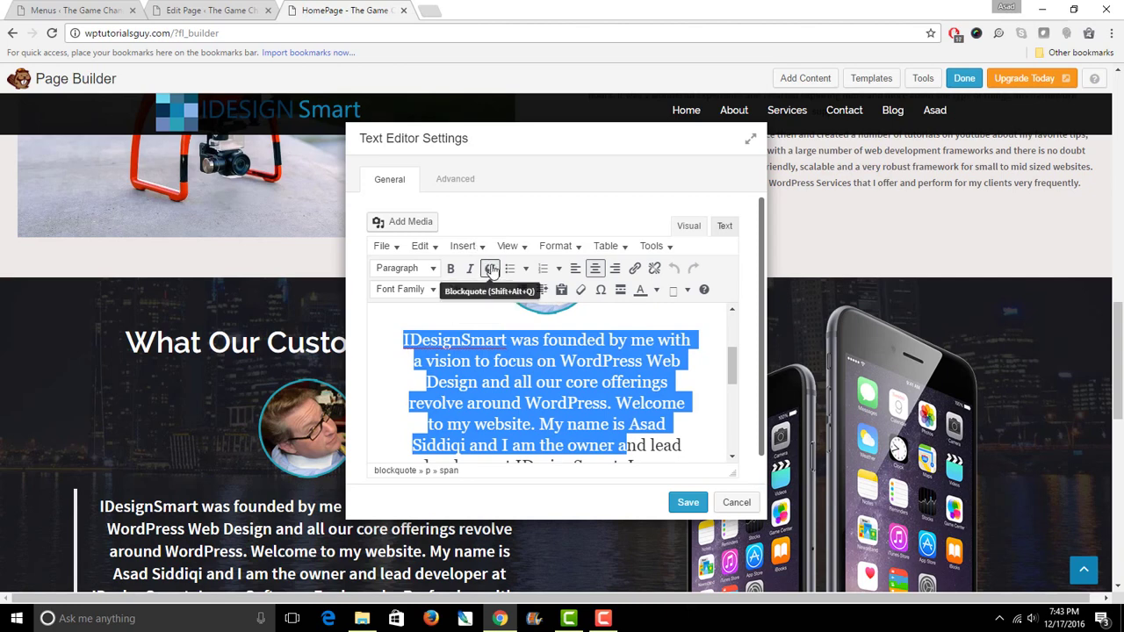
{"action": "scroll", "coordinate": [286, 514], "scroll_direction": "down", "scroll_amount": 3}
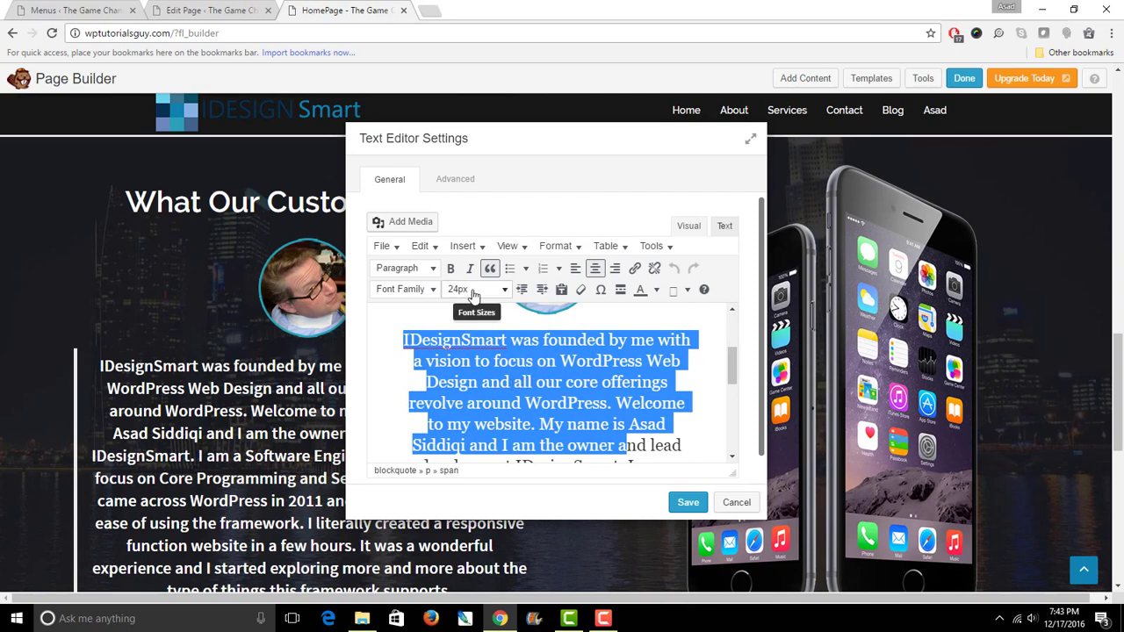
{"action": "left_click", "coordinate": [419, 294]}
{"action": "left_click", "coordinate": [420, 294]}
{"action": "left_click", "coordinate": [491, 291]}
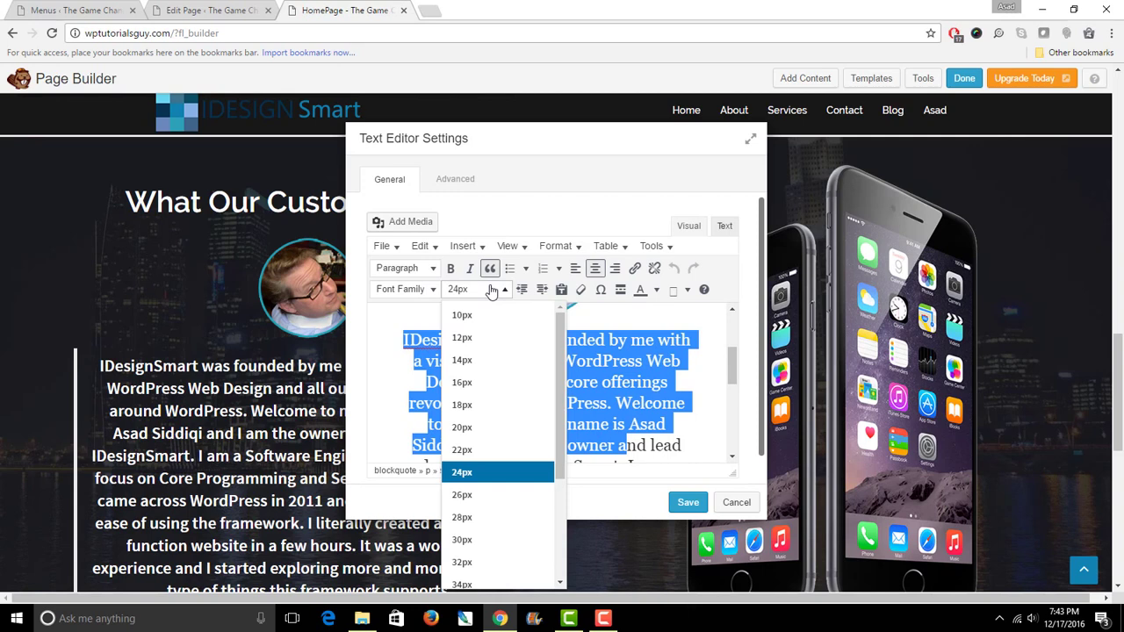
{"action": "left_click", "coordinate": [492, 291]}
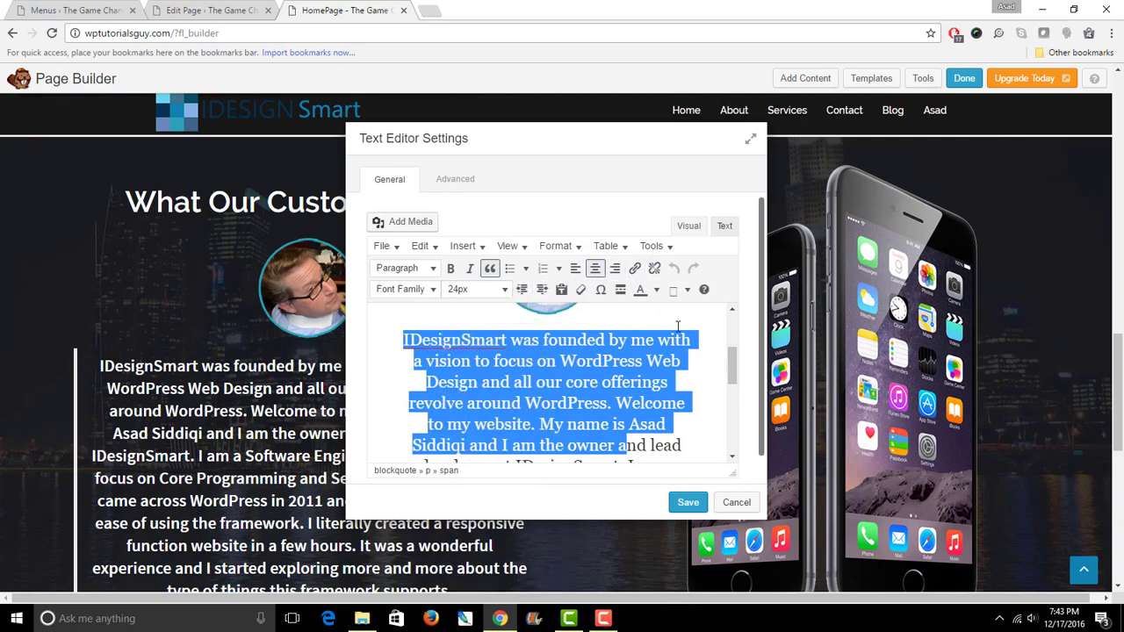
{"action": "left_click", "coordinate": [656, 291]}
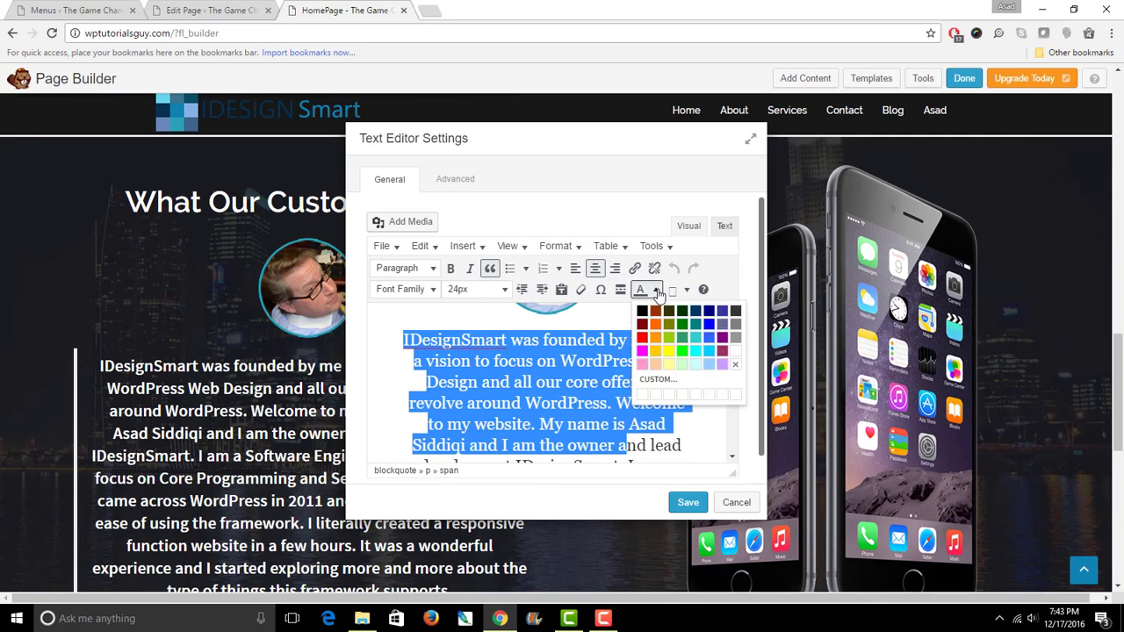
{"action": "left_click", "coordinate": [657, 291]}
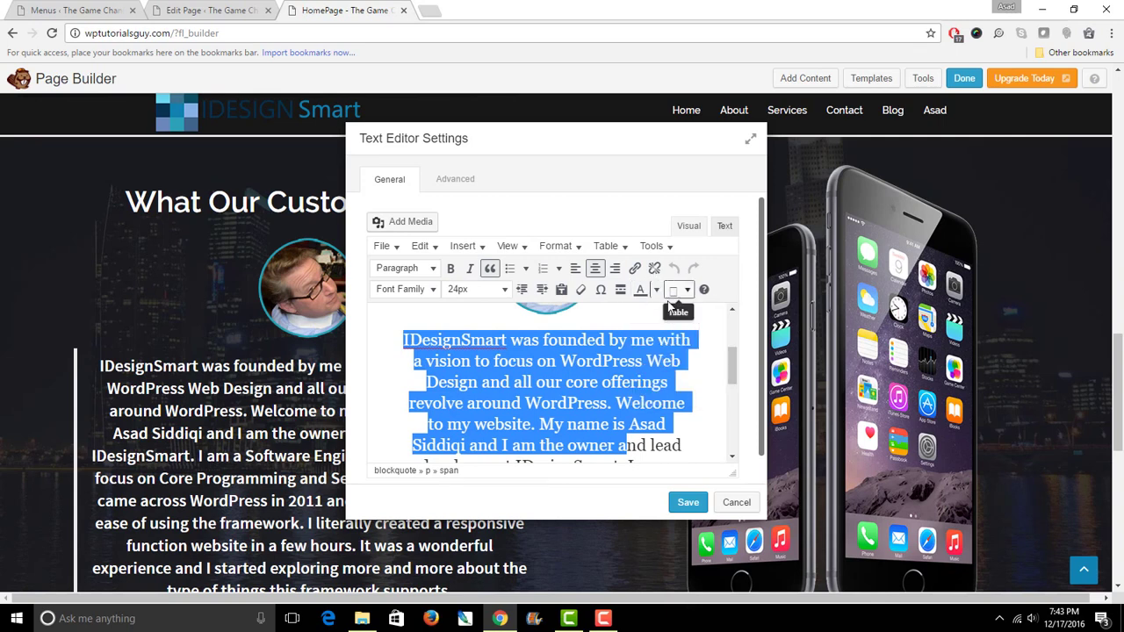
{"action": "left_click", "coordinate": [729, 503]}
{"action": "scroll", "coordinate": [733, 496], "scroll_direction": "down", "scroll_amount": 4}
{"action": "scroll", "coordinate": [733, 496], "scroll_direction": "down", "scroll_amount": 3}
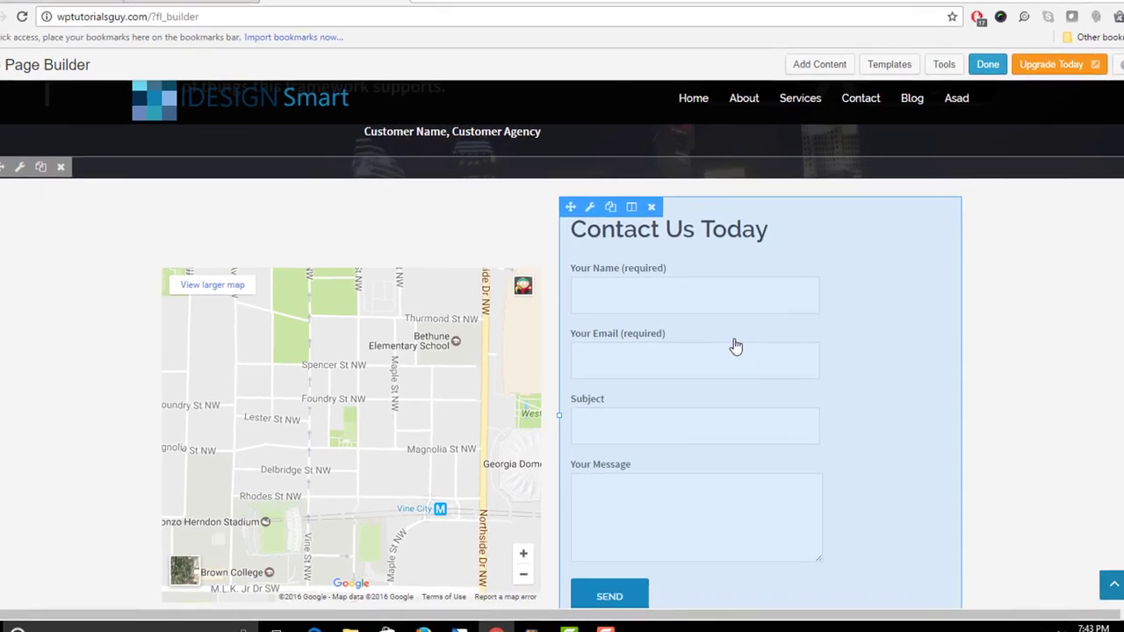
{"action": "left_click", "coordinate": [726, 345]}
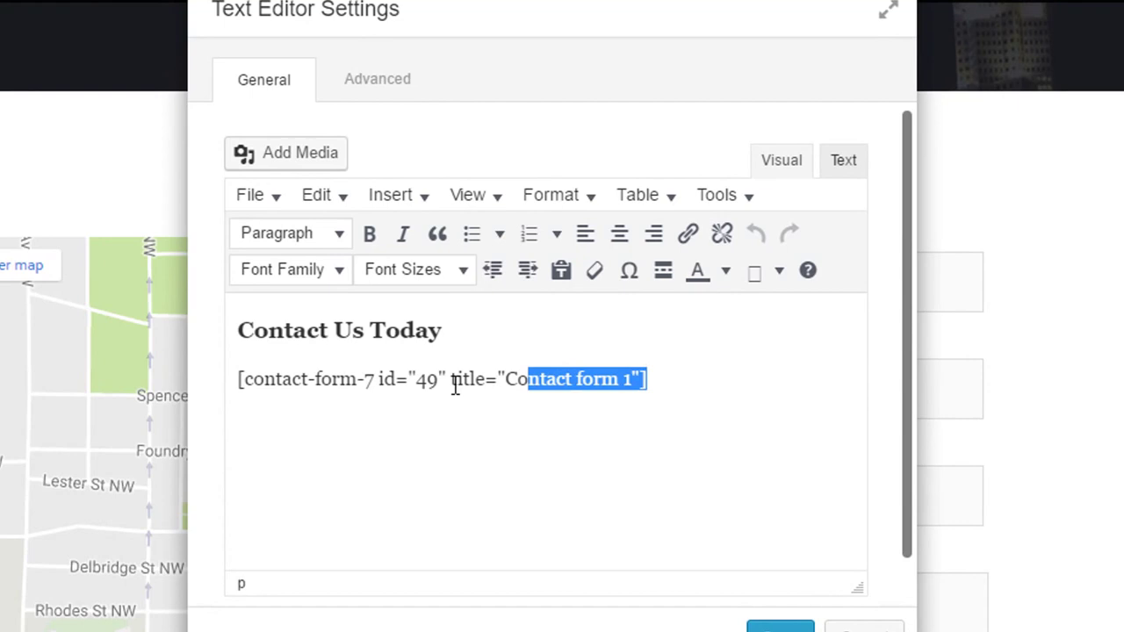
{"action": "left_click_drag", "start_coordinate": [455, 386], "coordinate": [221, 383]}
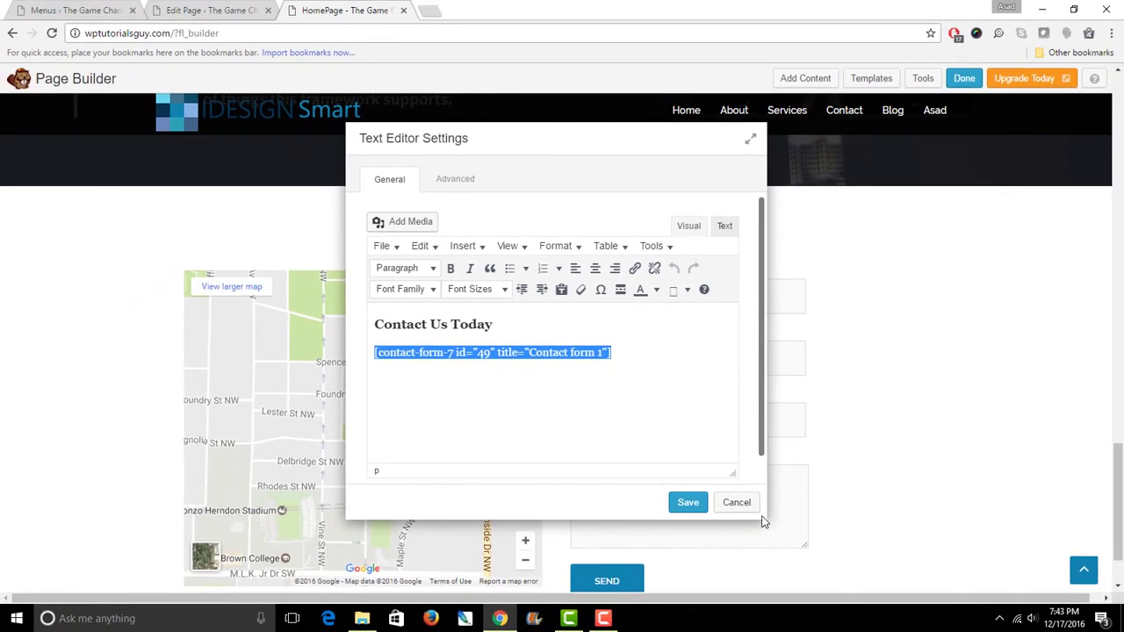
{"action": "left_click", "coordinate": [738, 503]}
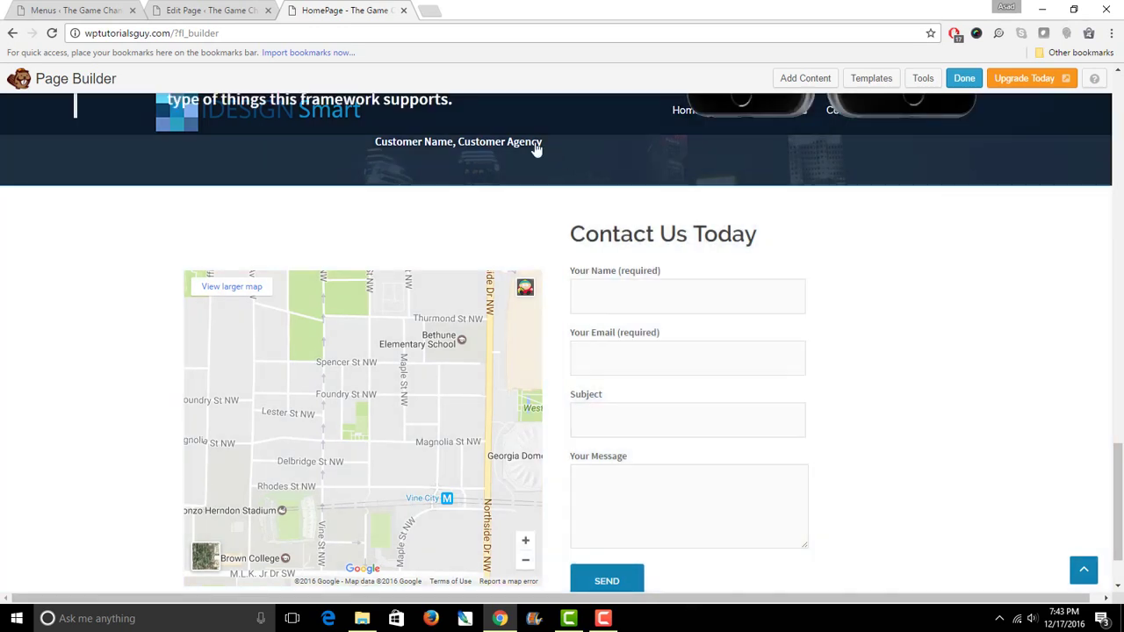
- Go to the Contact Forms list and select Contact form 1's shortcode
{"action": "left_click", "coordinate": [79, 11]}
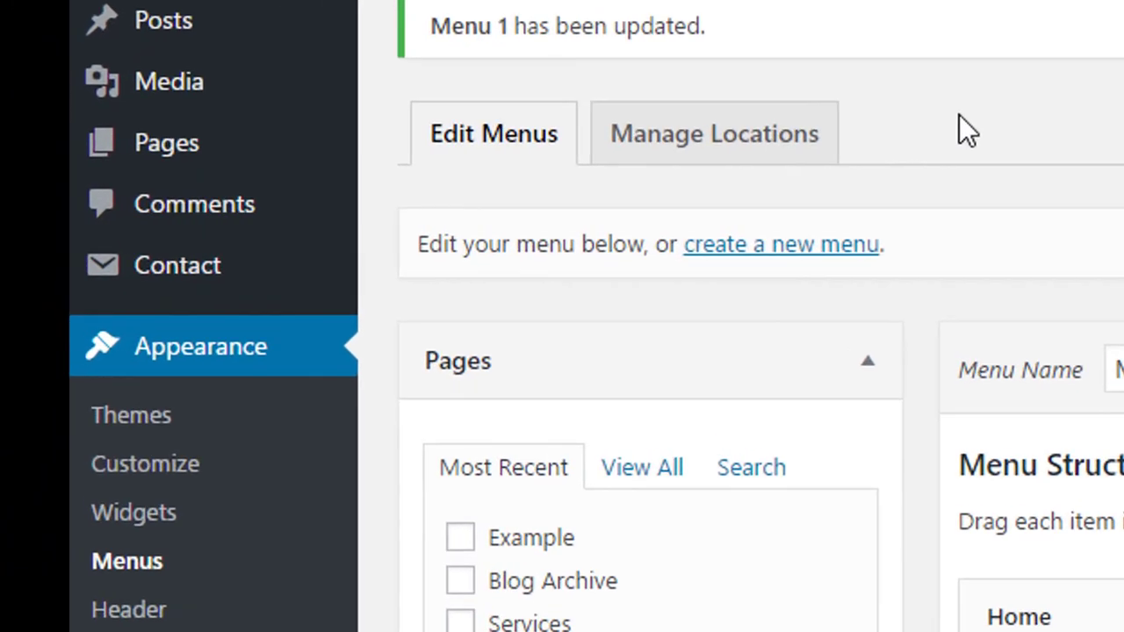
{"action": "mouse_move", "coordinate": [203, 283]}
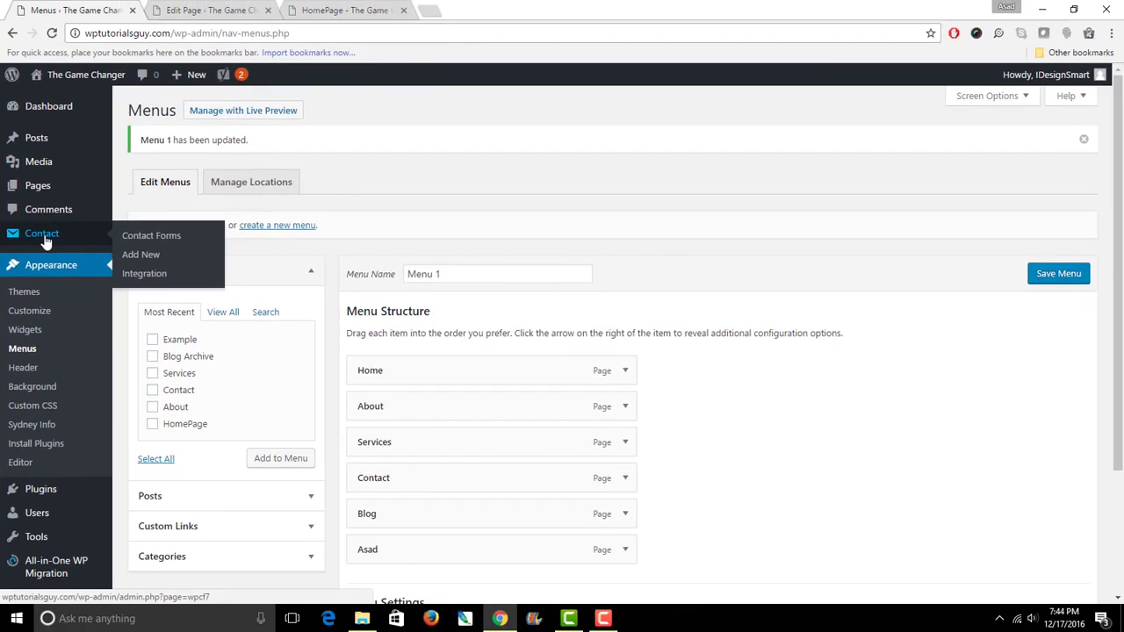
{"action": "left_click", "coordinate": [44, 235]}
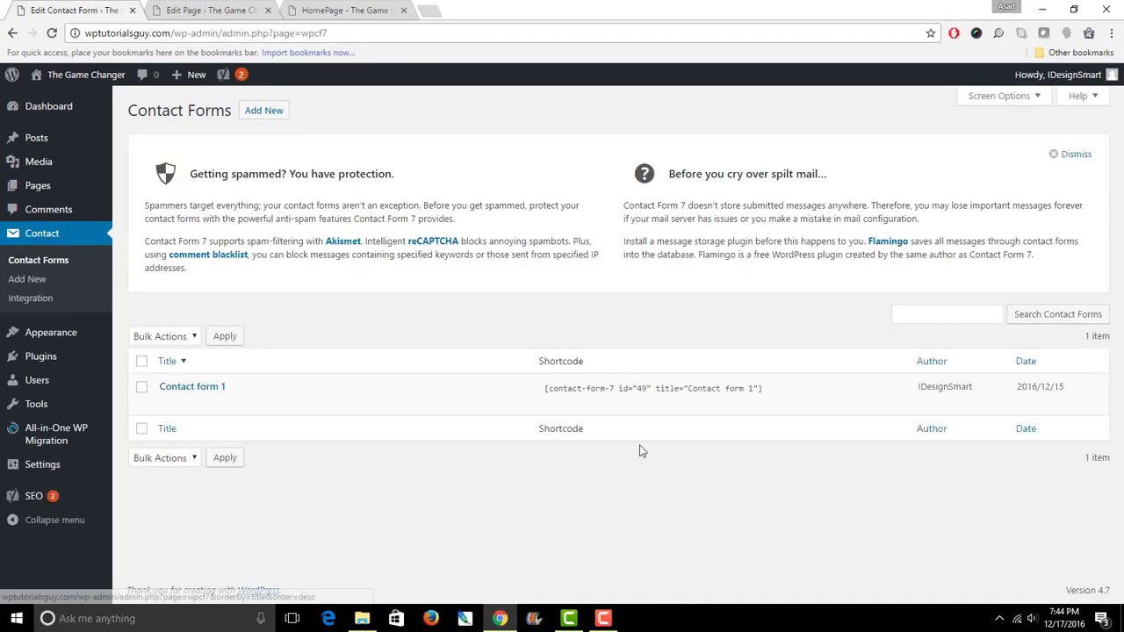
{"action": "left_click", "coordinate": [563, 387]}
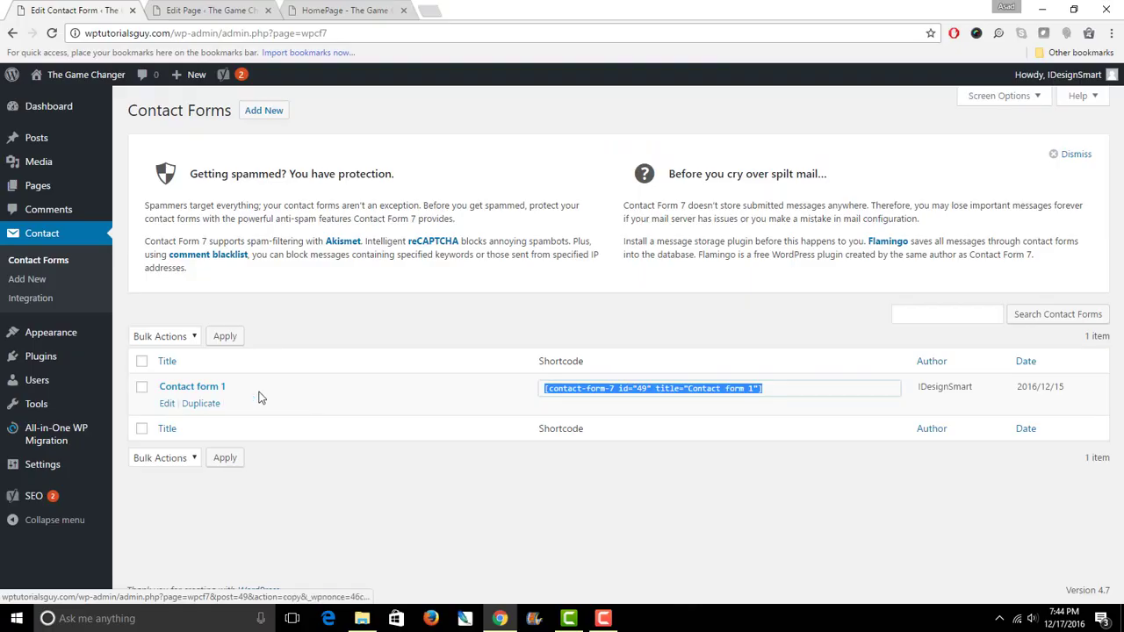
- In Contact form 1's template, add an empty line after the [textarea your-message] field
{"action": "left_click", "coordinate": [449, 402]}
{"action": "left_click", "coordinate": [209, 388]}
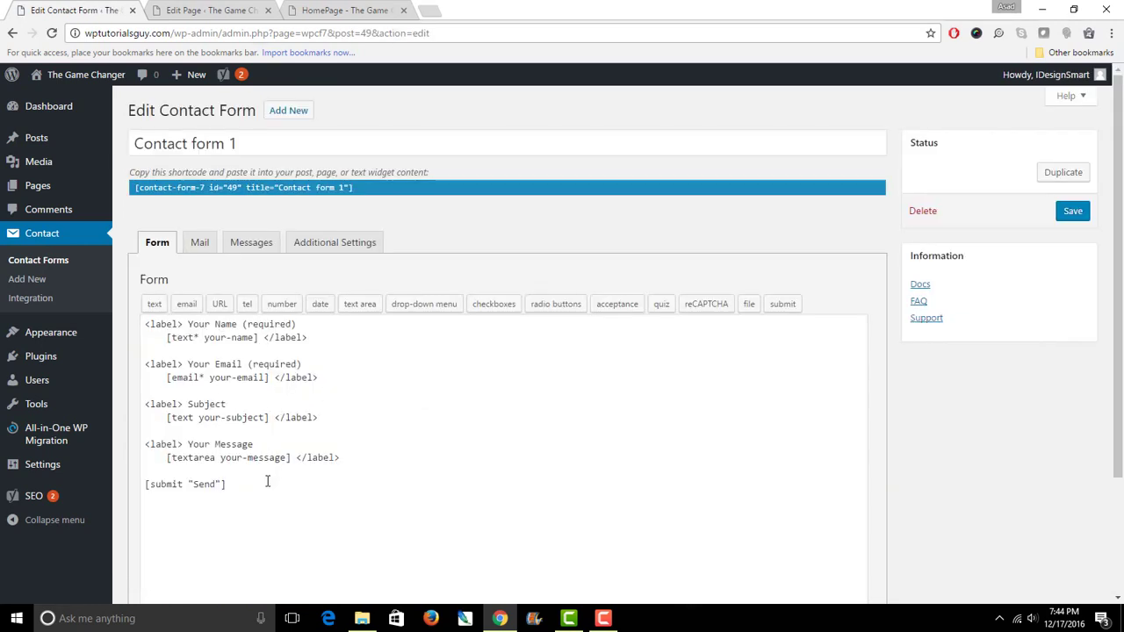
{"action": "left_click_drag", "start_coordinate": [267, 481], "coordinate": [123, 317]}
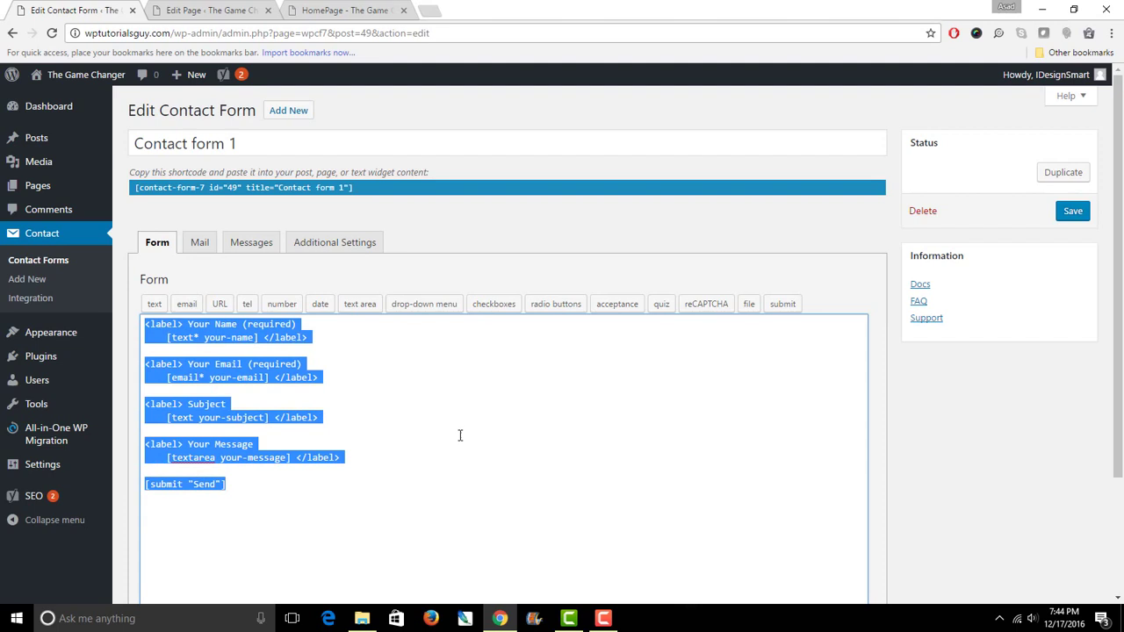
{"action": "left_click", "coordinate": [377, 453]}
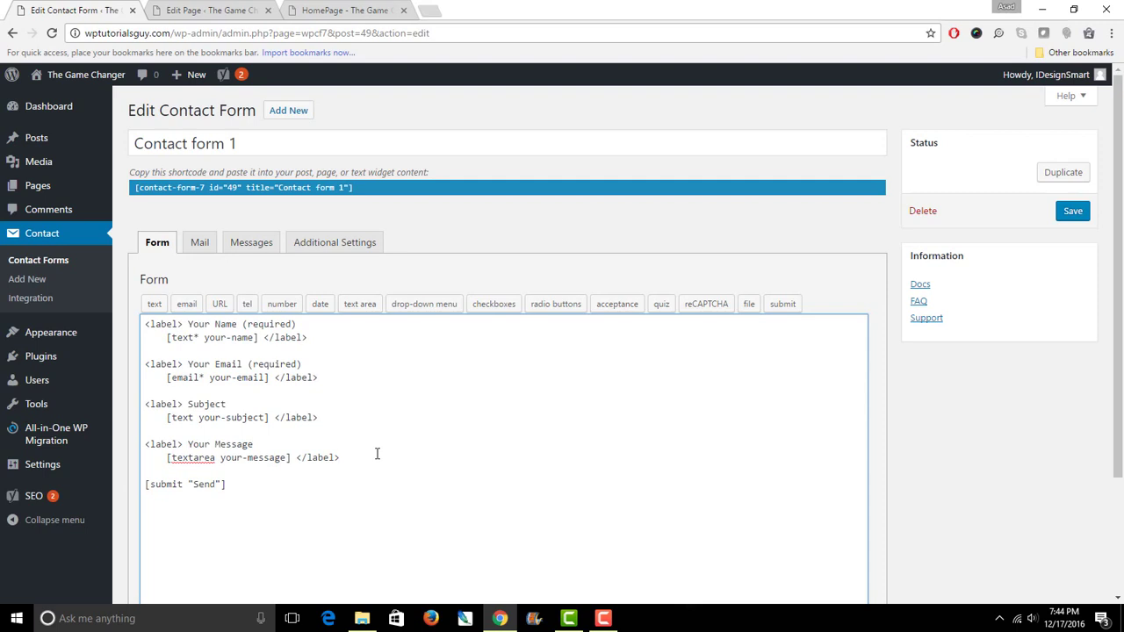
{"action": "key", "text": "Return"}
{"action": "key", "text": "Return"}
{"action": "left_click", "coordinate": [155, 304]}
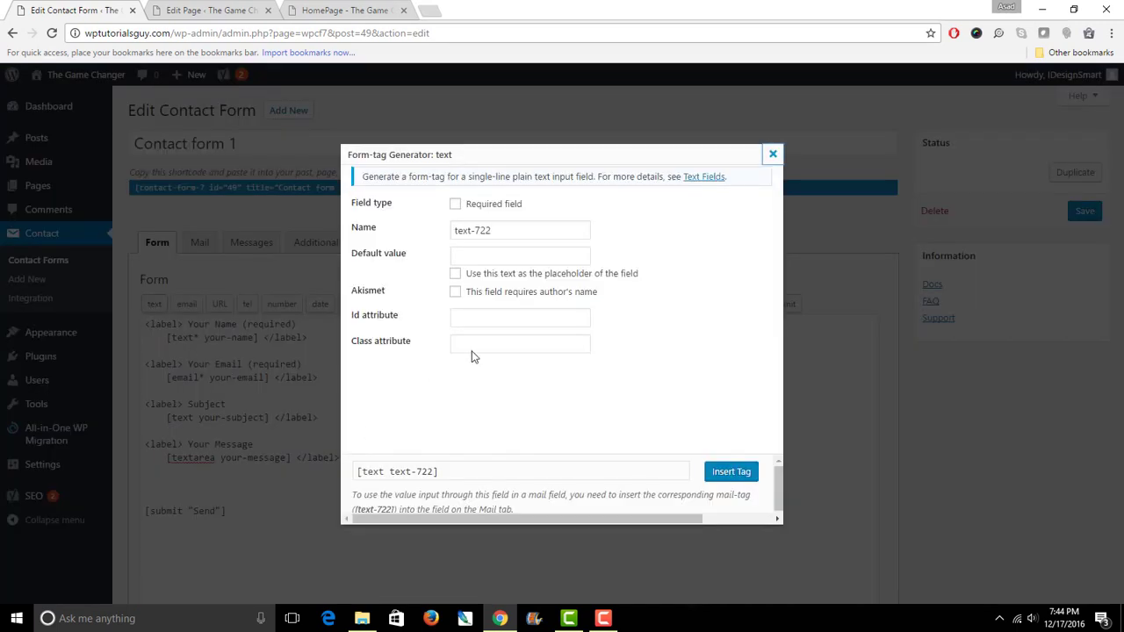
{"action": "left_click", "coordinate": [455, 204]}
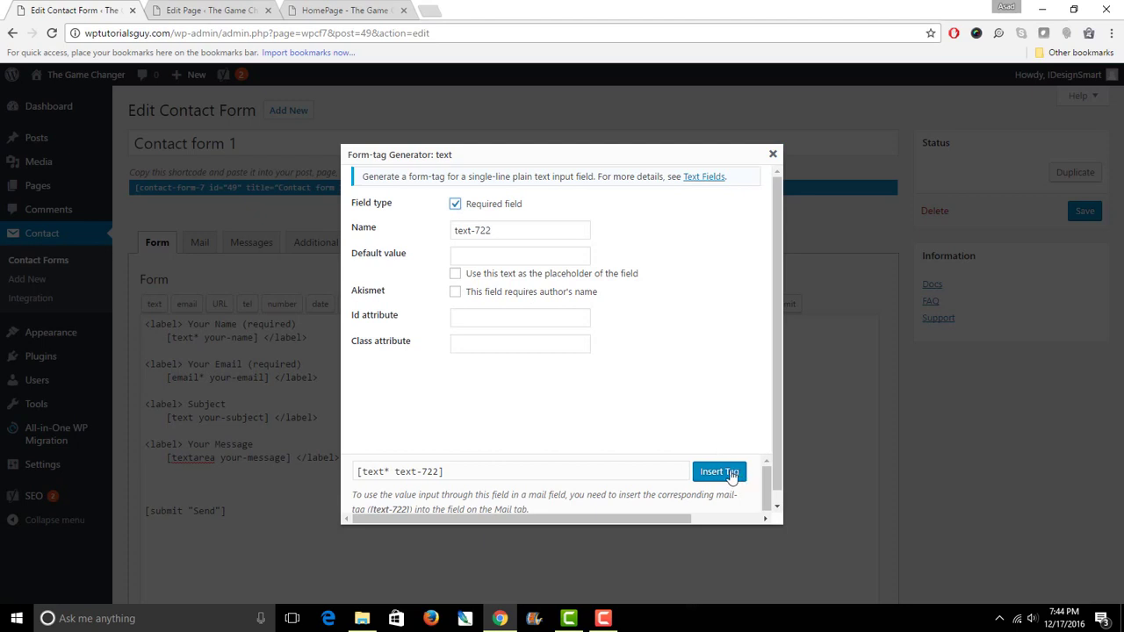
{"action": "left_click", "coordinate": [720, 473]}
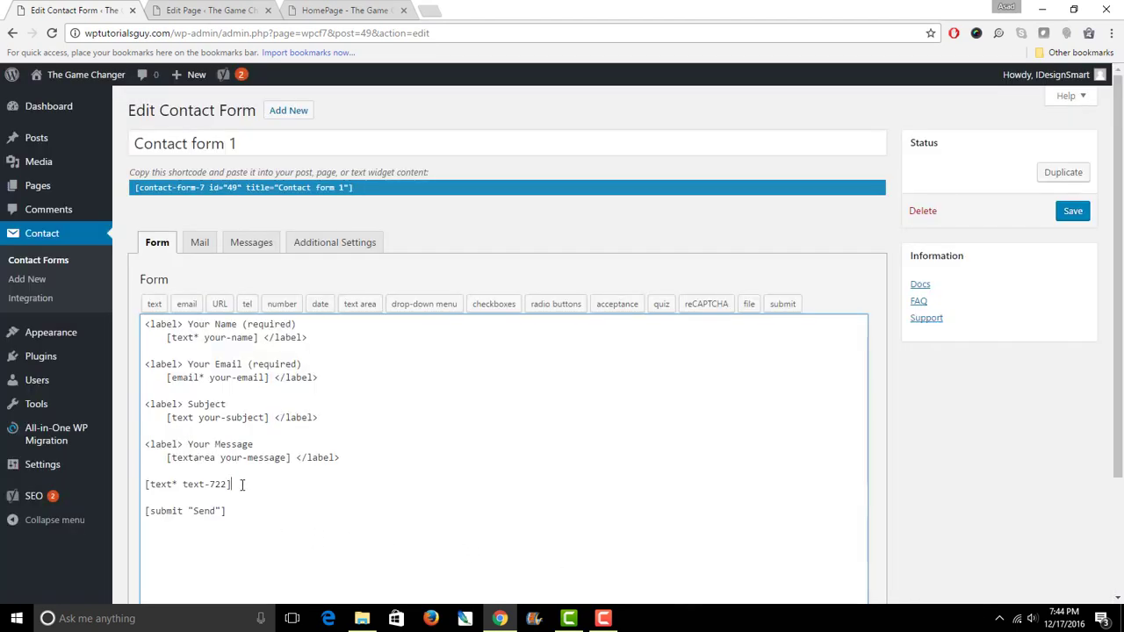
{"action": "left_click_drag", "start_coordinate": [243, 484], "coordinate": [145, 486]}
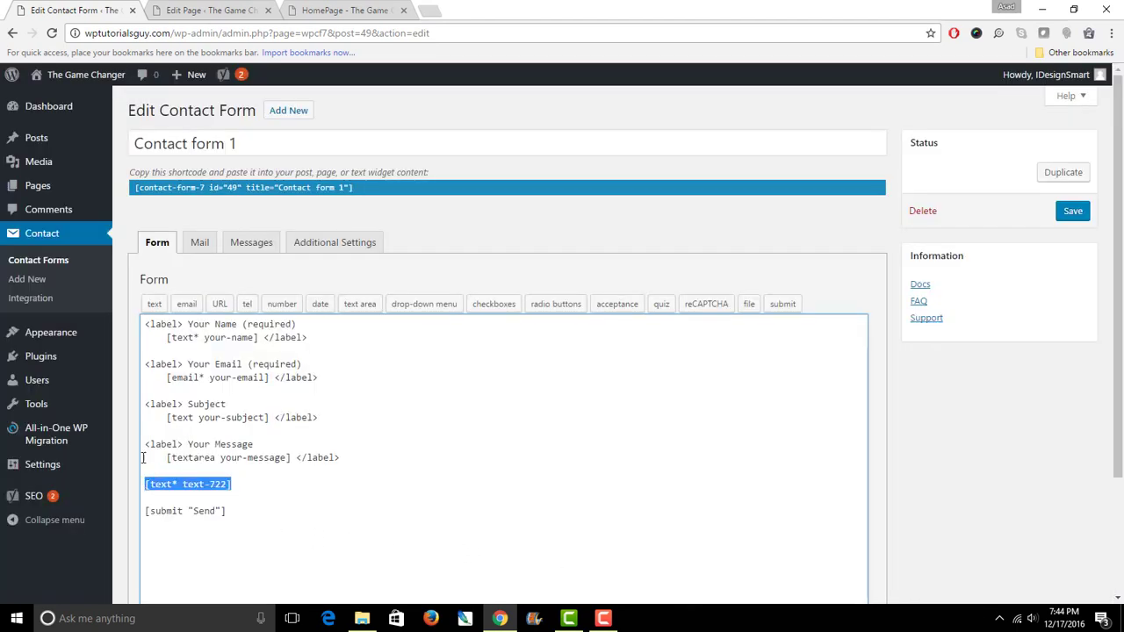
{"action": "left_click_drag", "start_coordinate": [144, 445], "coordinate": [266, 442]}
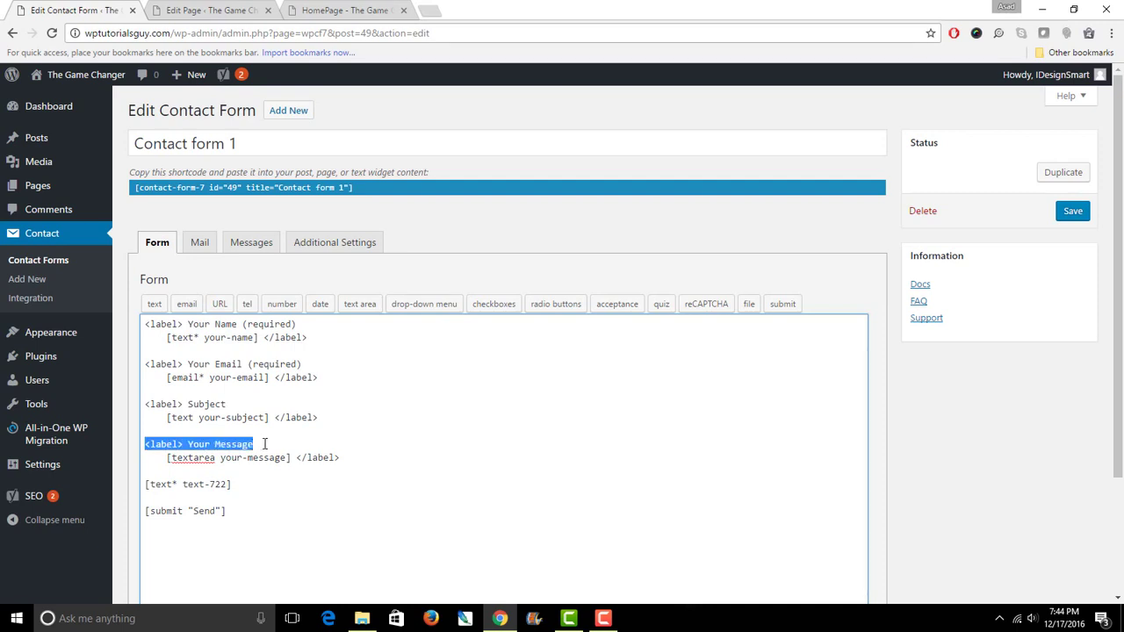
{"action": "left_click_drag", "start_coordinate": [233, 483], "coordinate": [146, 483]}
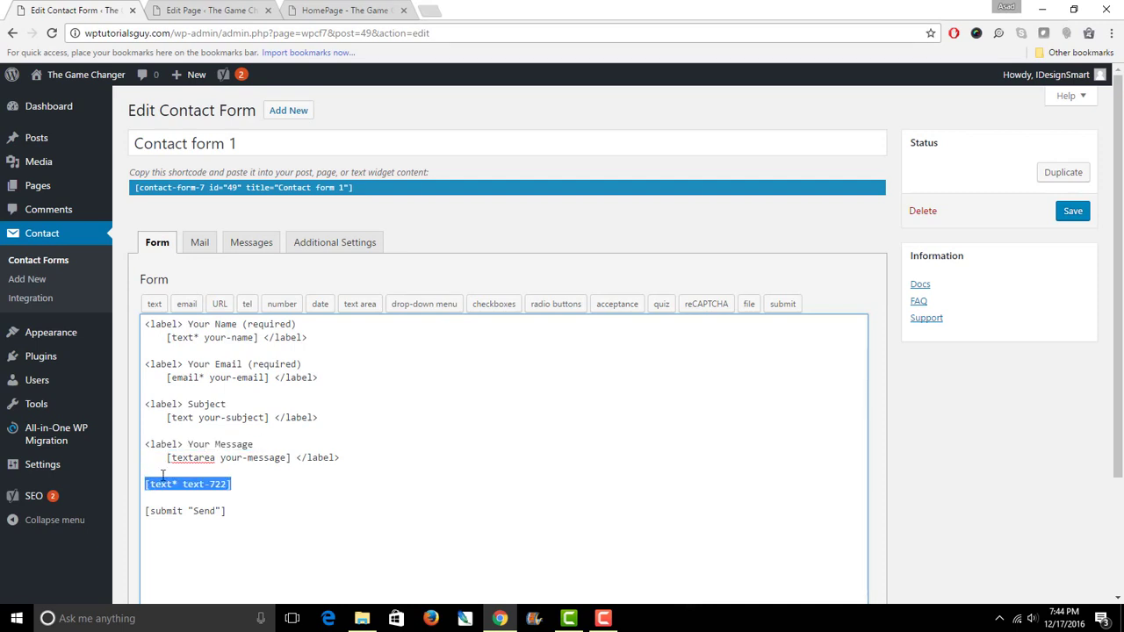
{"action": "key", "text": "Delete"}
{"action": "key", "text": "Delete"}
{"action": "key", "text": "Delete"}
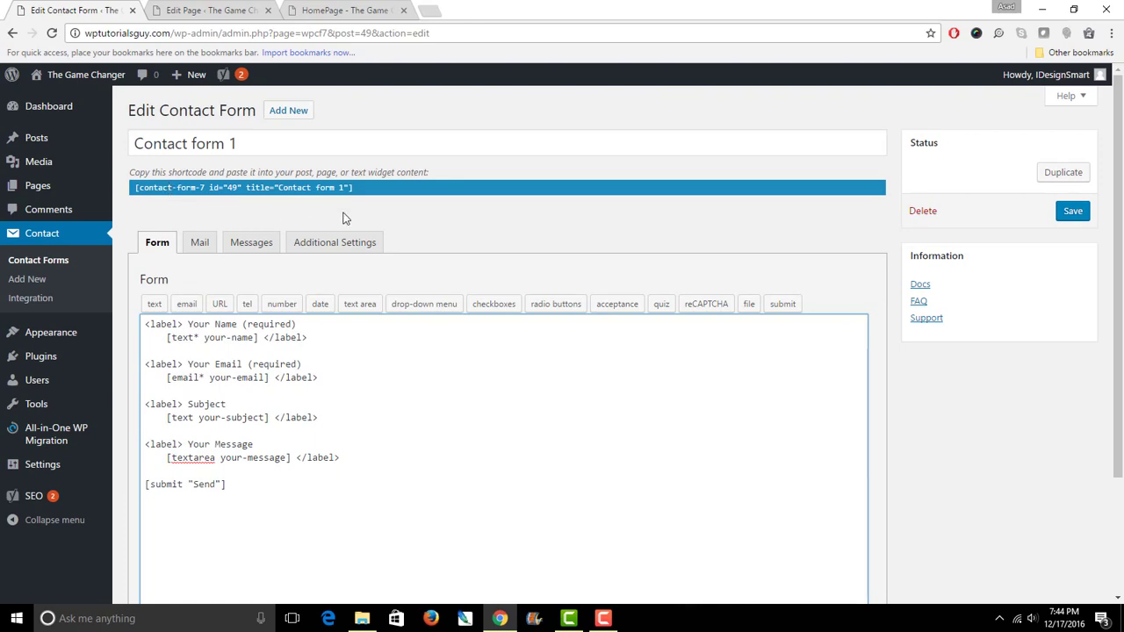
- Review the form's Mail recipient and sender addresses, then return to the HomePage Page Builder
{"action": "left_click", "coordinate": [217, 246]}
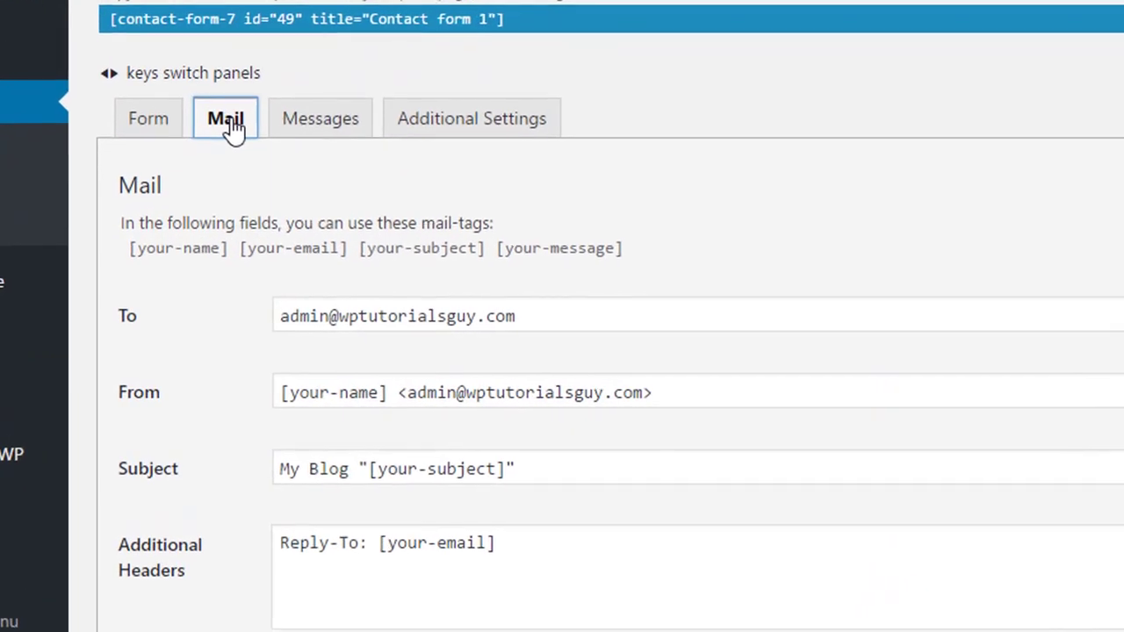
{"action": "left_click_drag", "start_coordinate": [567, 322], "coordinate": [214, 327]}
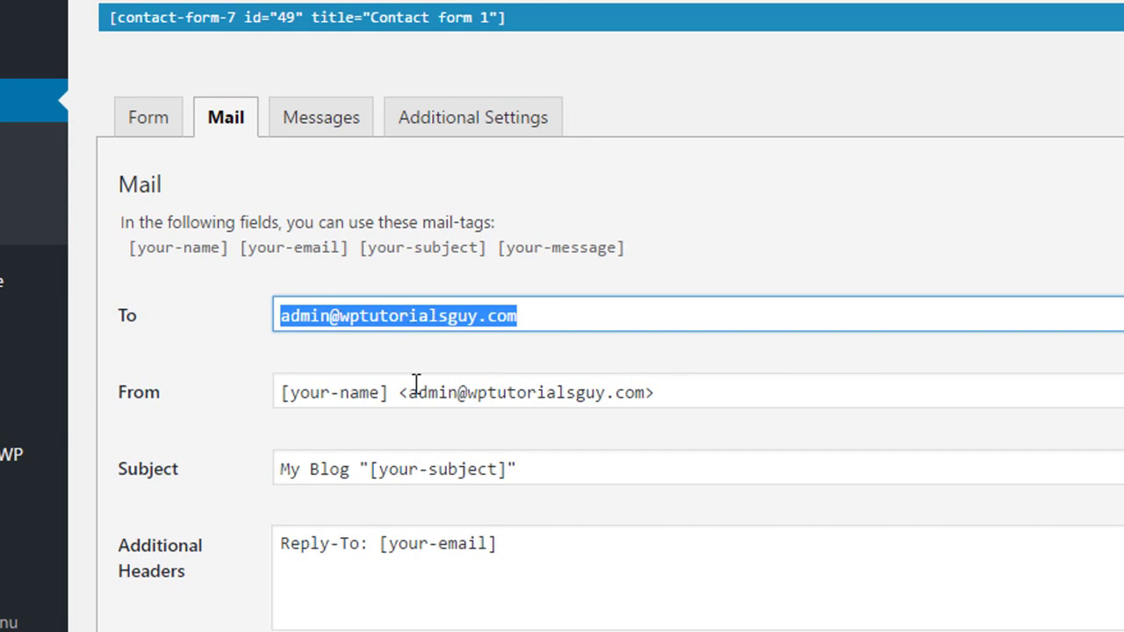
{"action": "left_click_drag", "start_coordinate": [411, 393], "coordinate": [641, 393]}
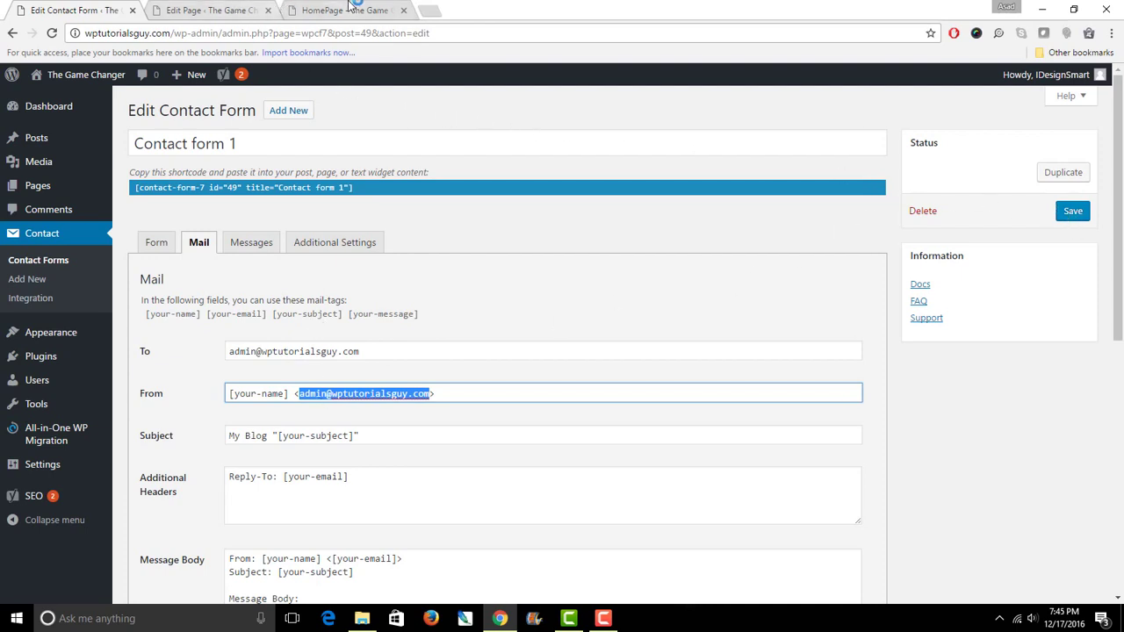
{"action": "left_click", "coordinate": [133, 10]}
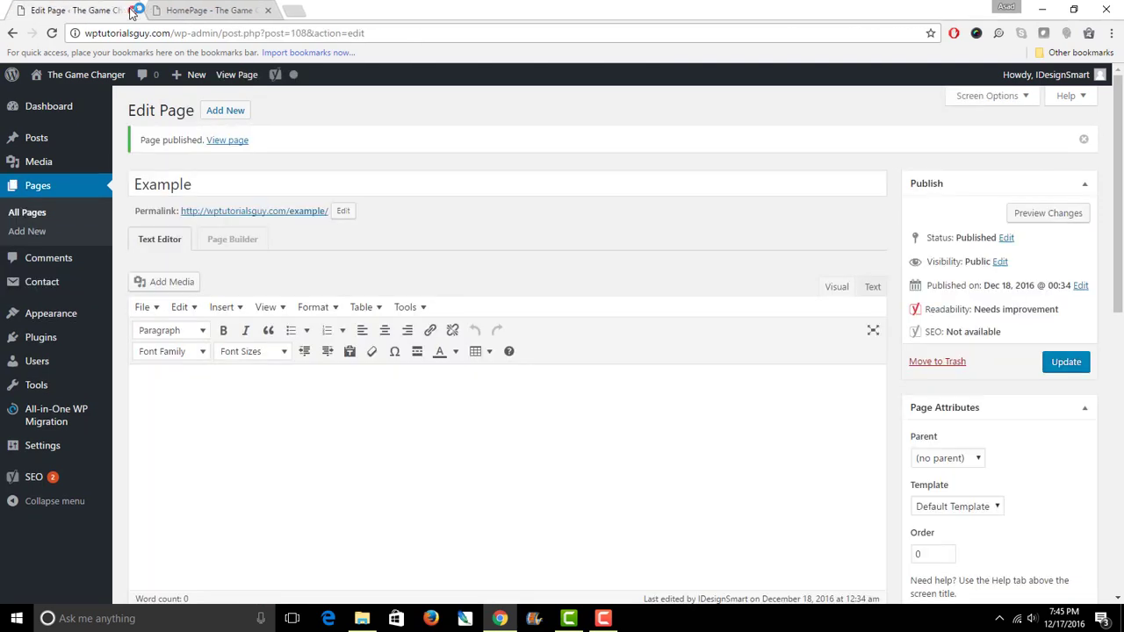
{"action": "left_click", "coordinate": [209, 10]}
{"action": "scroll", "coordinate": [589, 261], "scroll_direction": "down", "scroll_amount": 1}
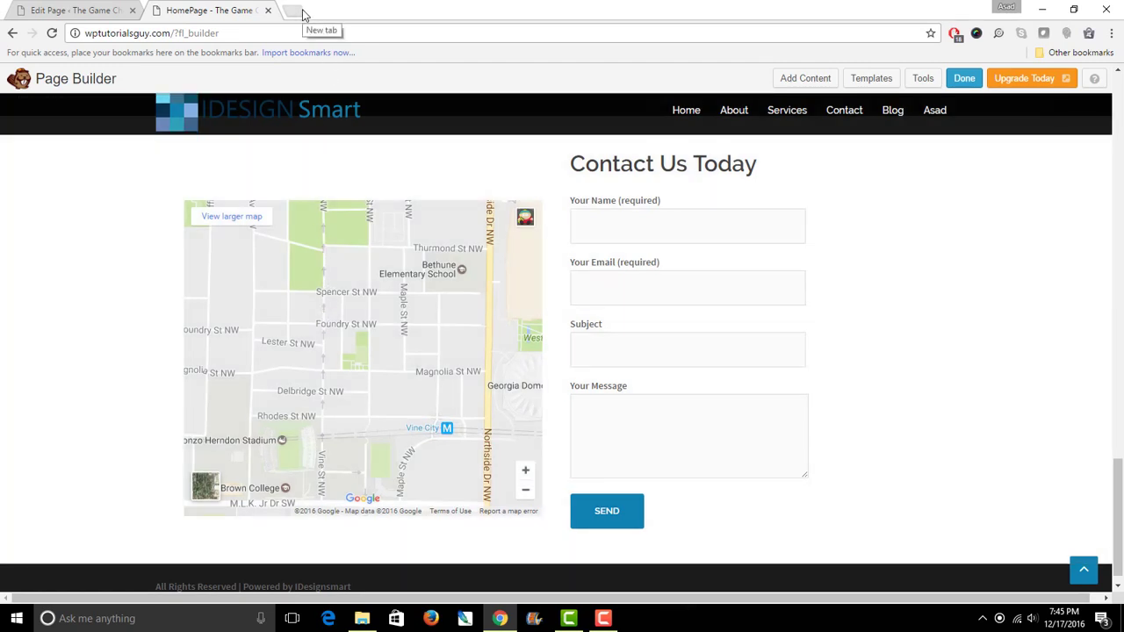
- Open maps.google.com in a new tab and look around the Sugarloaf Pkwy area
{"action": "left_click", "coordinate": [303, 14]}
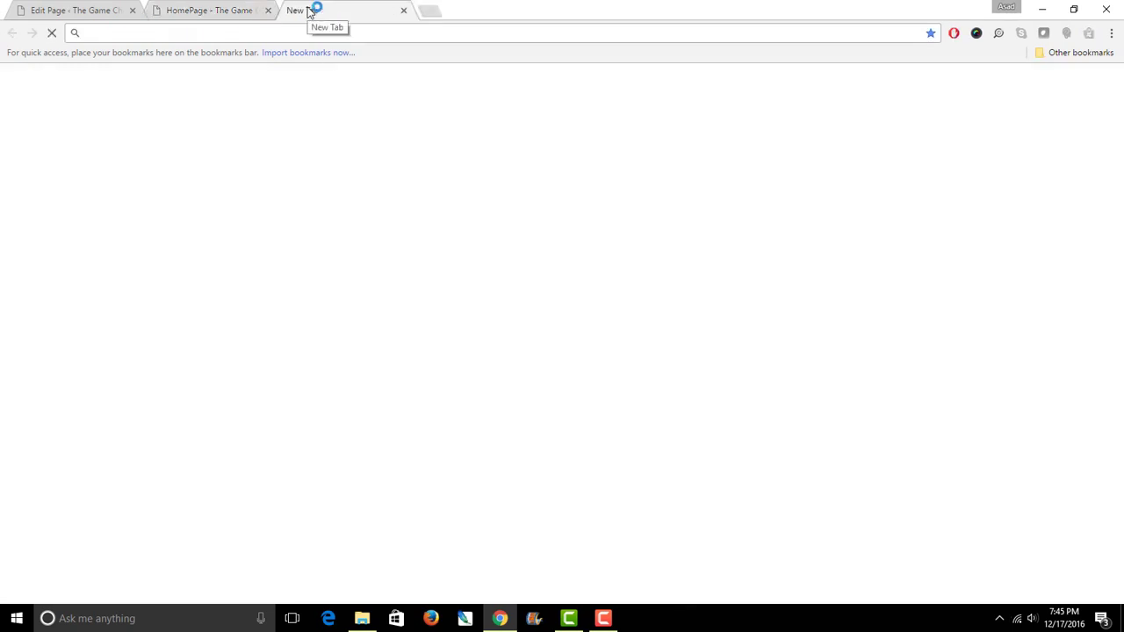
{"action": "type", "text": "maps.google.c"}
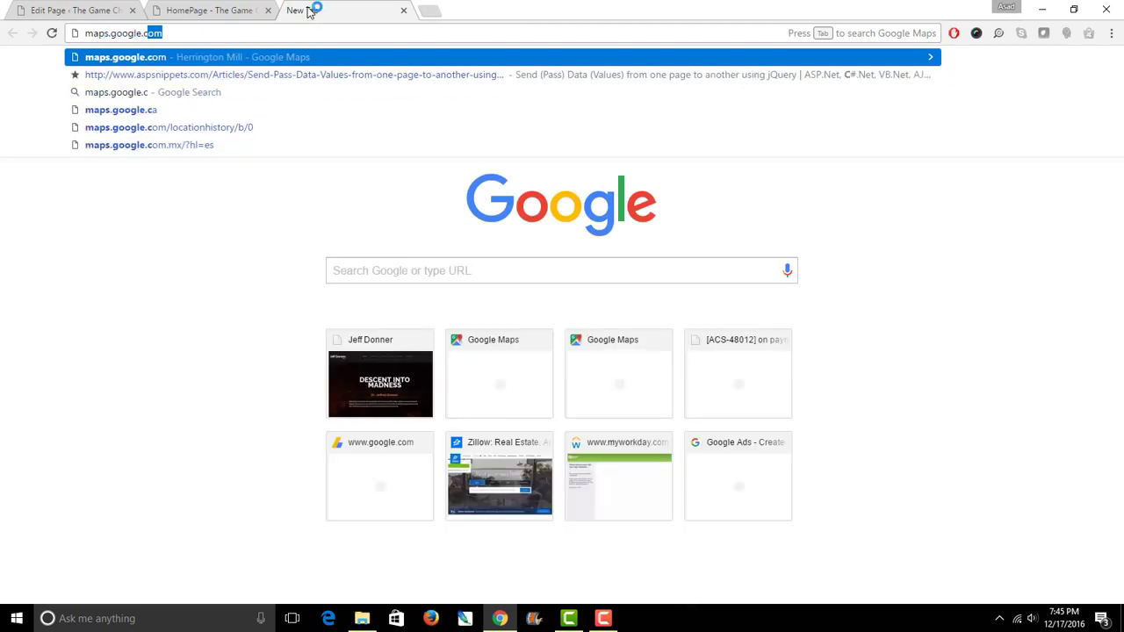
{"action": "key", "text": "Return"}
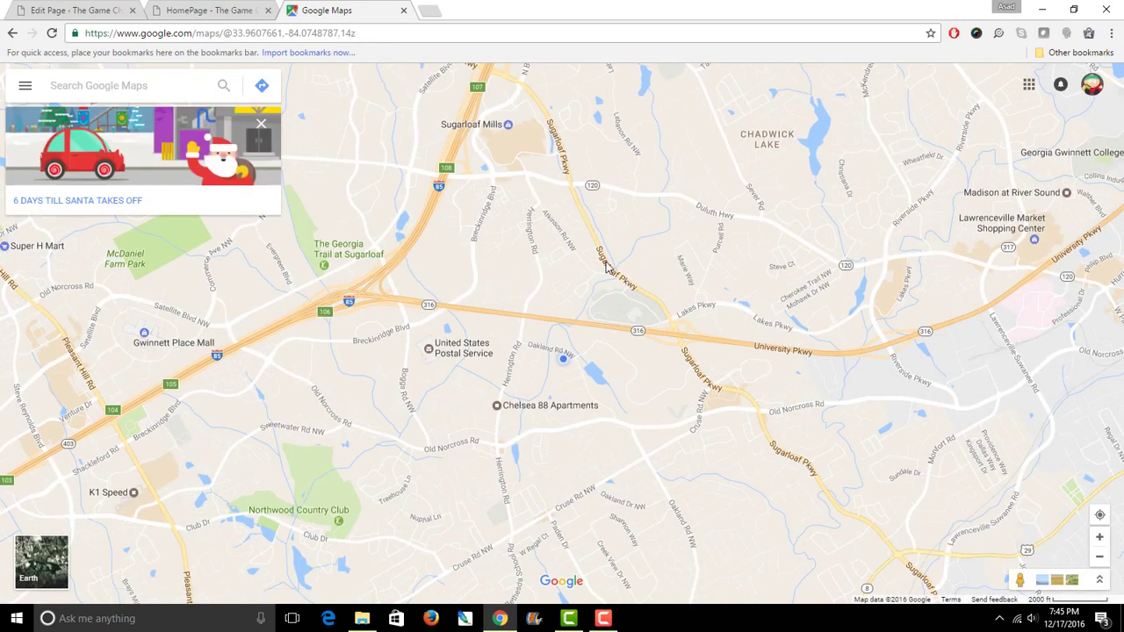
{"action": "right_click", "coordinate": [606, 266]}
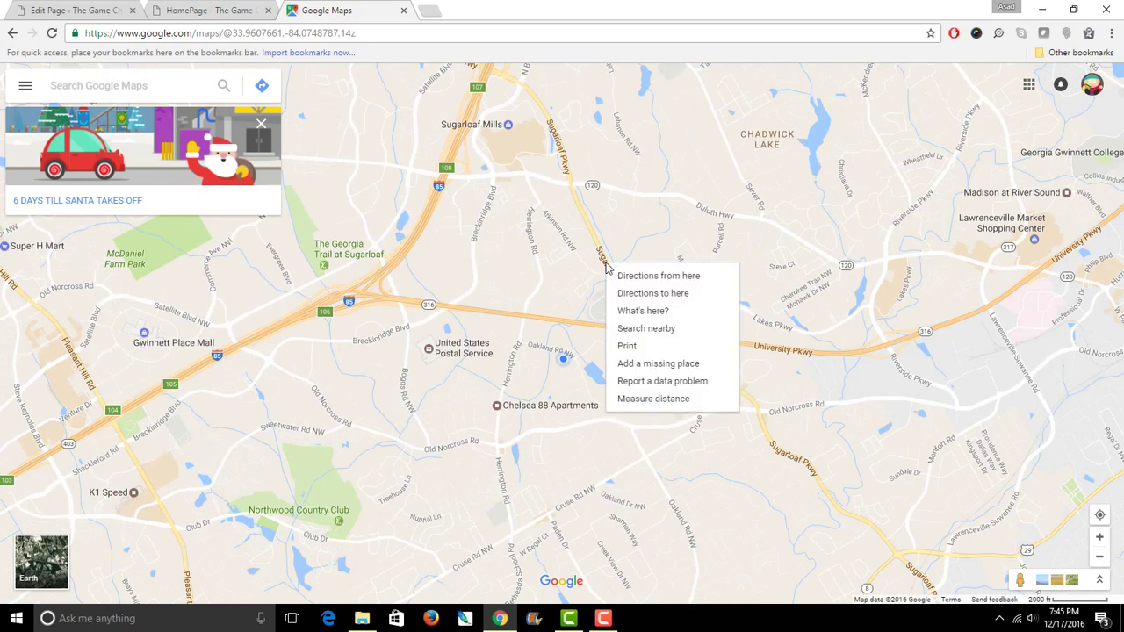
{"action": "left_click", "coordinate": [569, 273]}
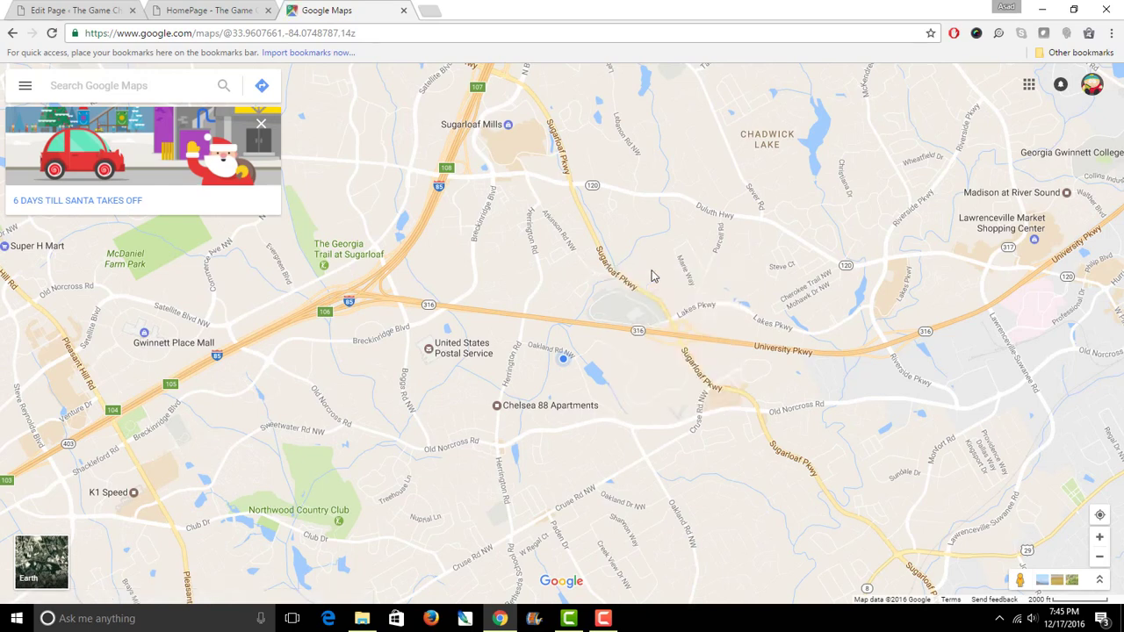
{"action": "scroll", "coordinate": [621, 281], "scroll_direction": "up", "scroll_amount": 5}
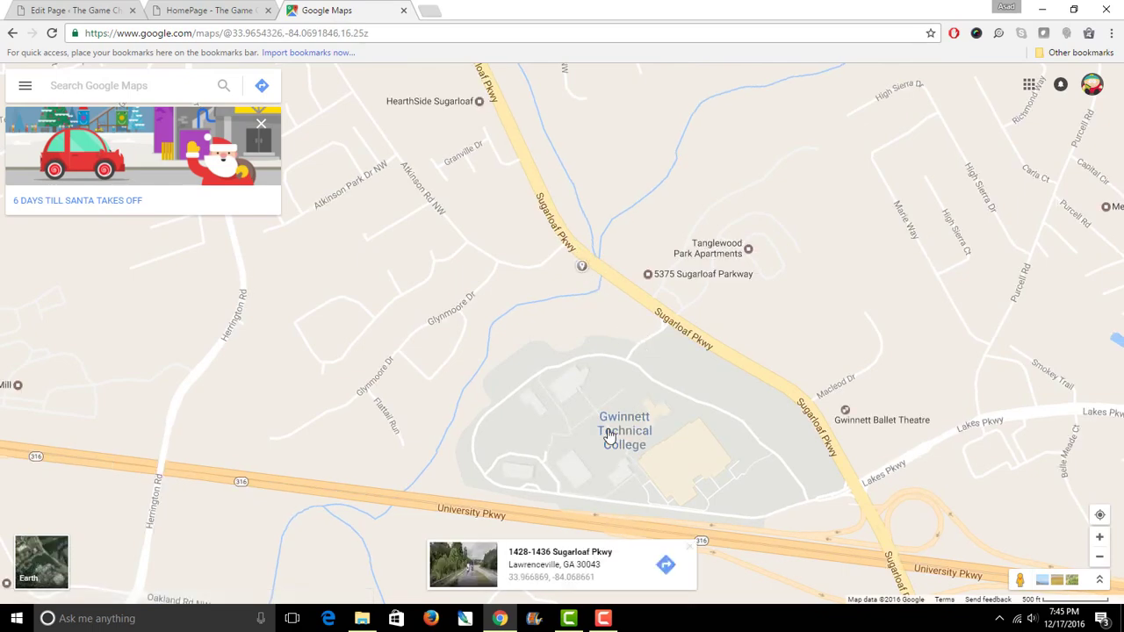
- Copy Gwinnett Technical College's embed-map iframe code and close the share window
{"action": "left_click", "coordinate": [610, 436]}
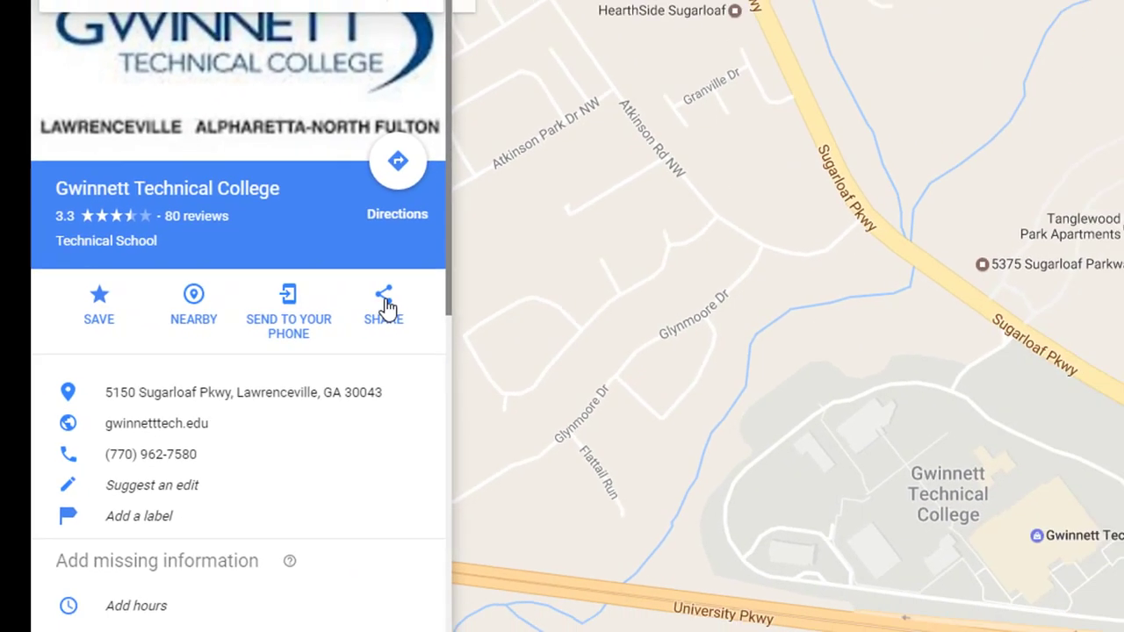
{"action": "left_click", "coordinate": [385, 303]}
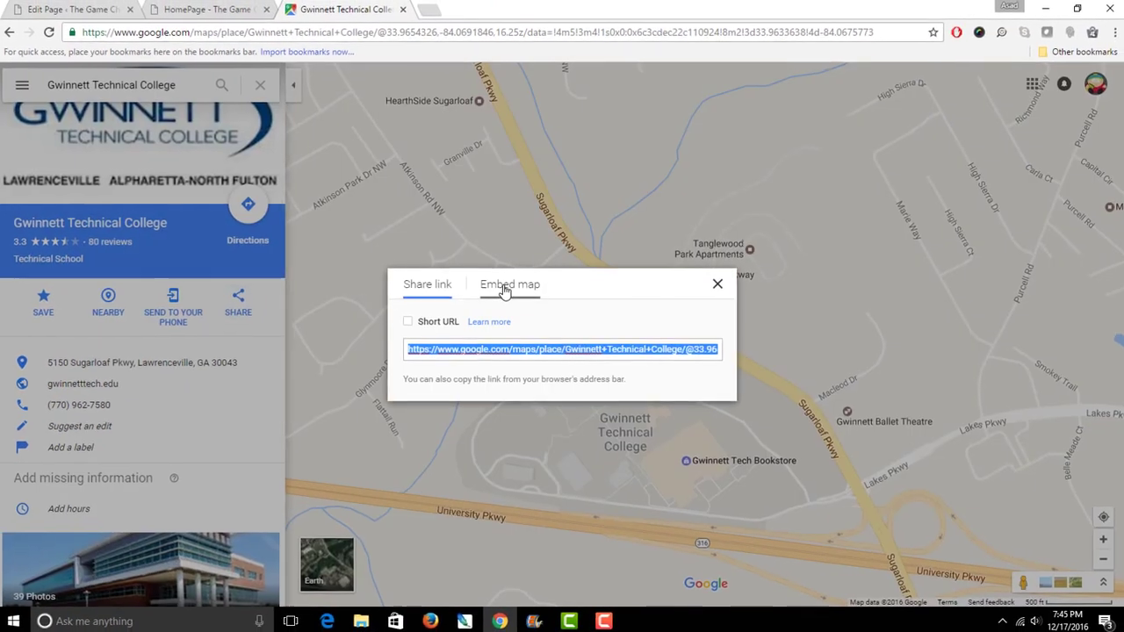
{"action": "left_click", "coordinate": [506, 287]}
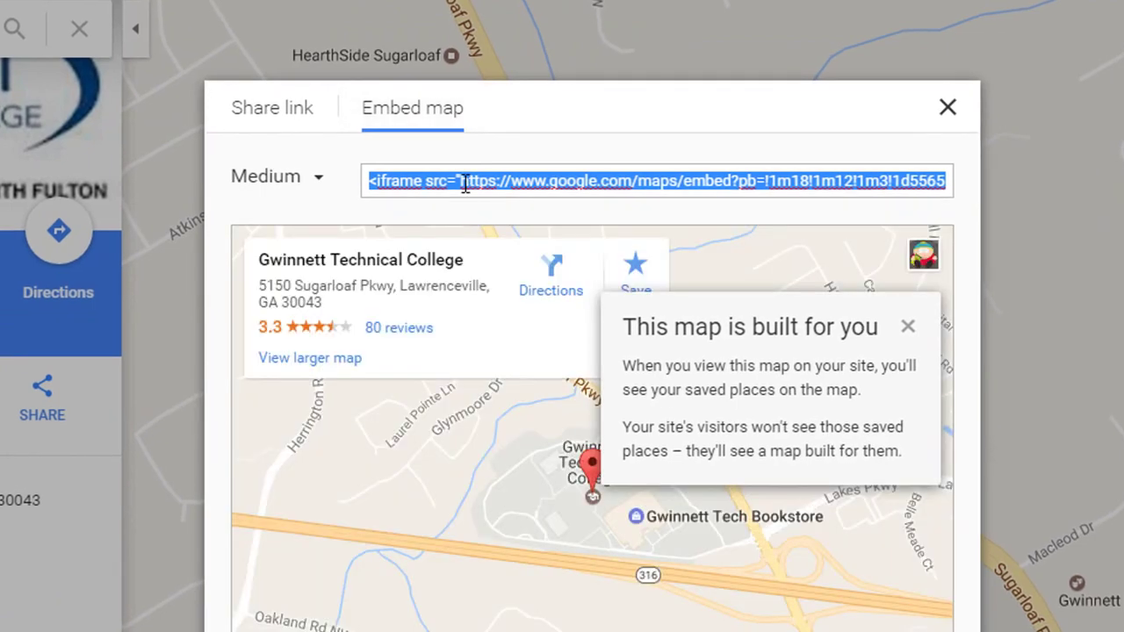
{"action": "right_click", "coordinate": [464, 184]}
{"action": "left_click", "coordinate": [505, 228]}
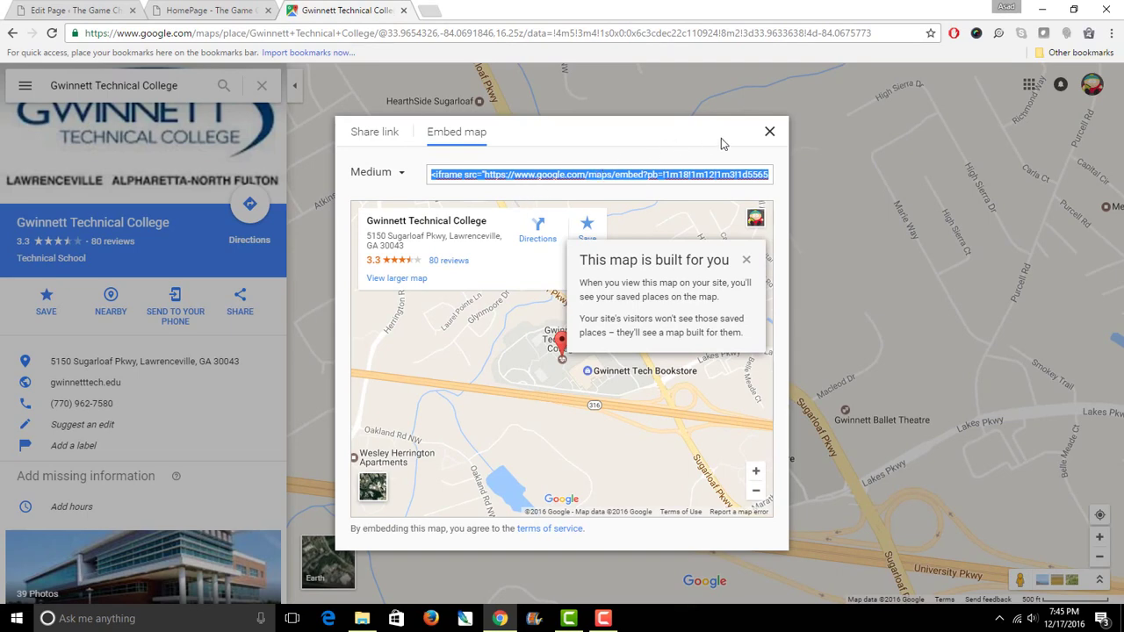
{"action": "left_click", "coordinate": [770, 133]}
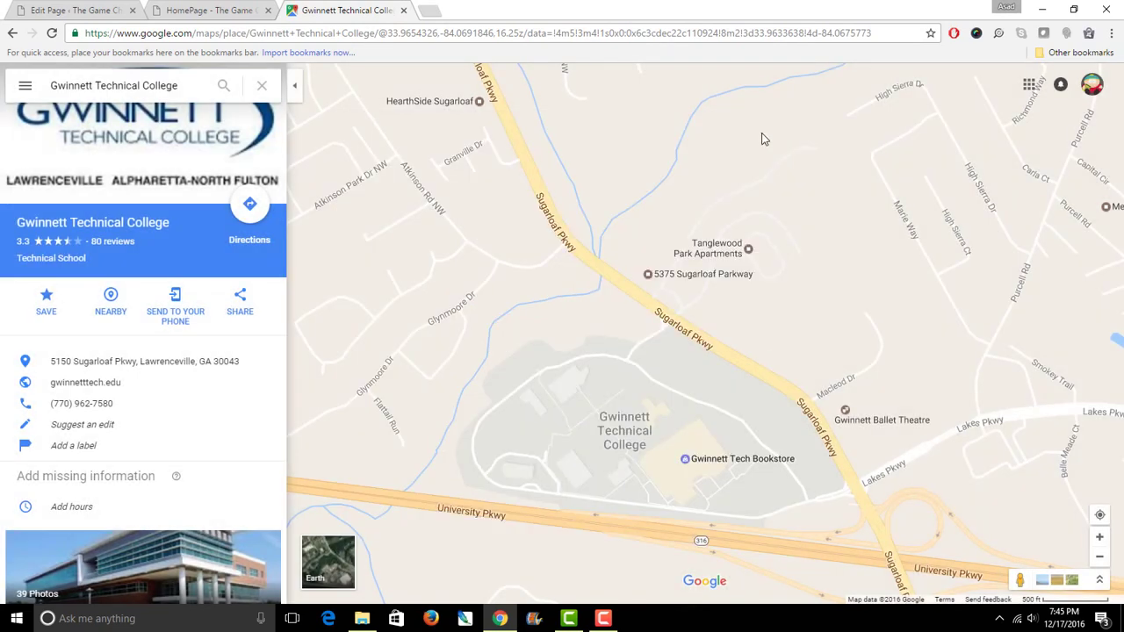
- Paste the Gwinnett Technical College embed code below the map module's existing iframe
{"action": "left_click", "coordinate": [197, 10]}
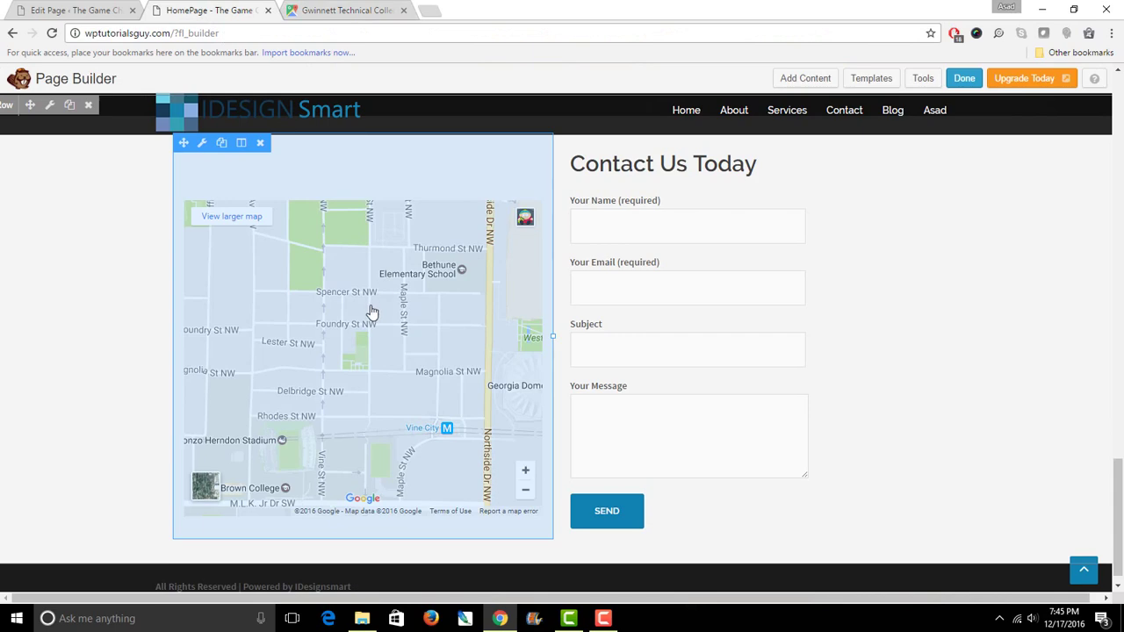
{"action": "left_click", "coordinate": [372, 312]}
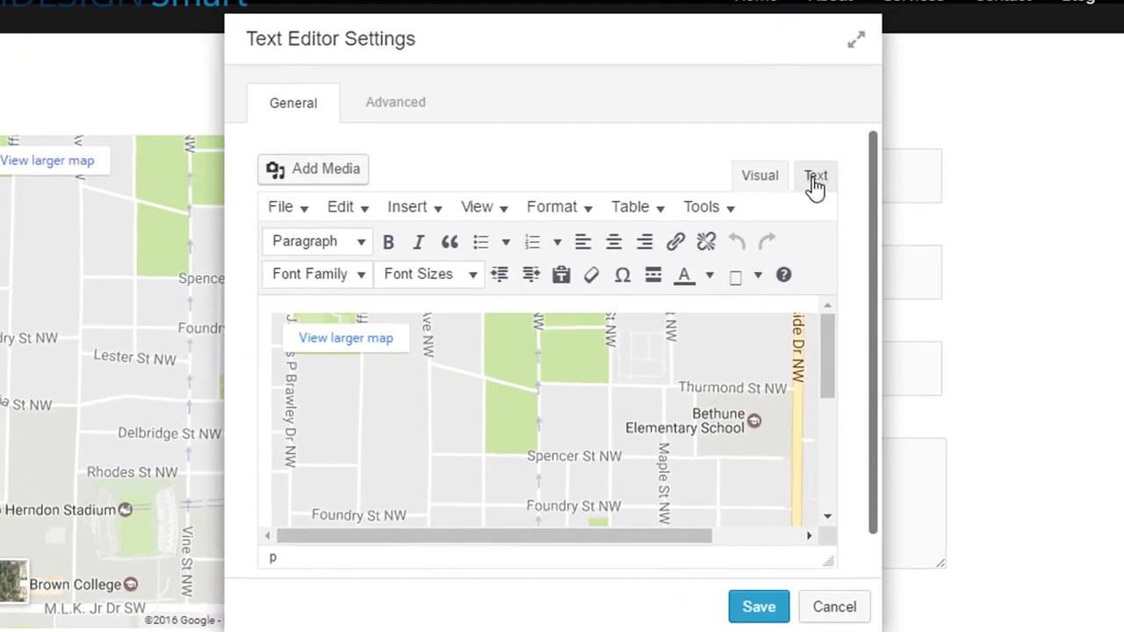
{"action": "left_click", "coordinate": [816, 180]}
{"action": "left_click_drag", "start_coordinate": [603, 346], "coordinate": [221, 263]}
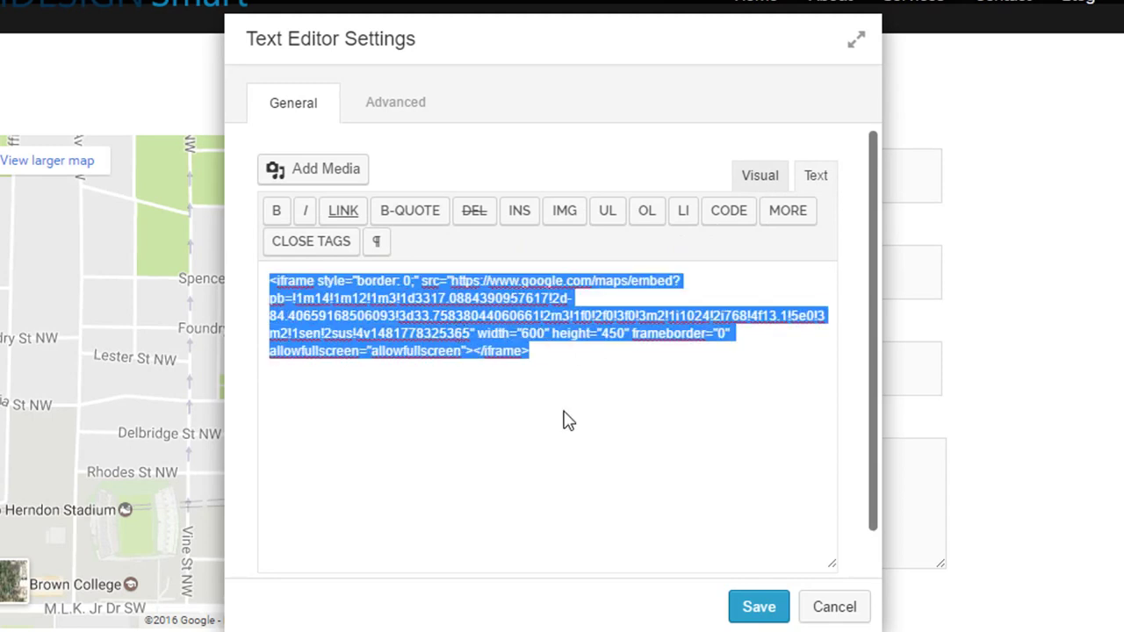
{"action": "left_click", "coordinate": [565, 351]}
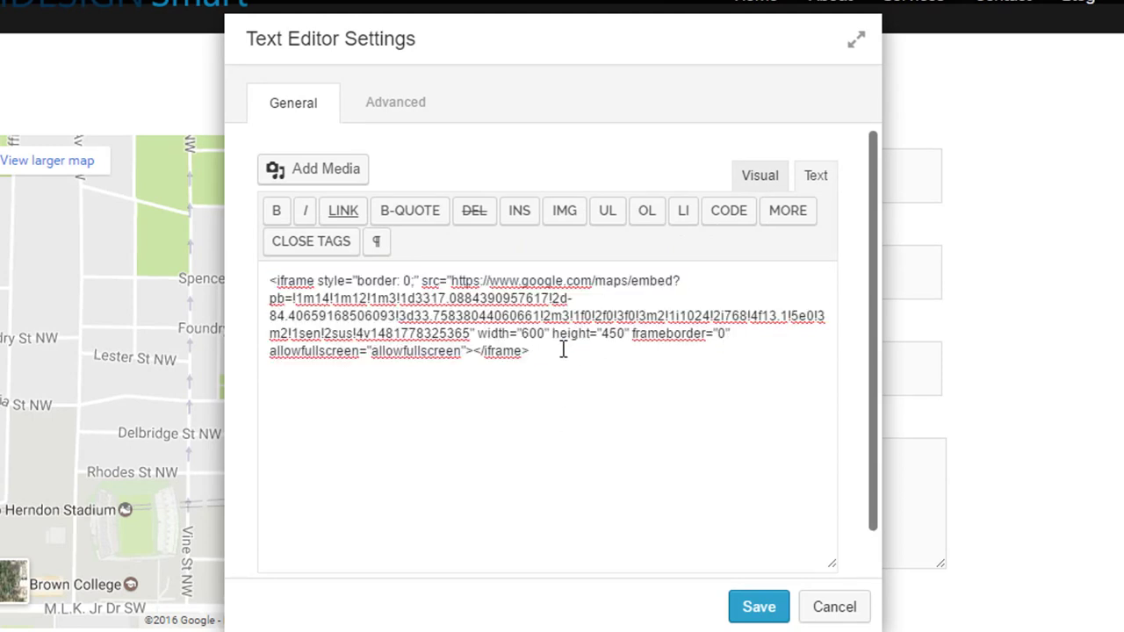
{"action": "key", "text": "Return"}
{"action": "key", "text": "Return"}
{"action": "key", "text": "ctrl+v"}
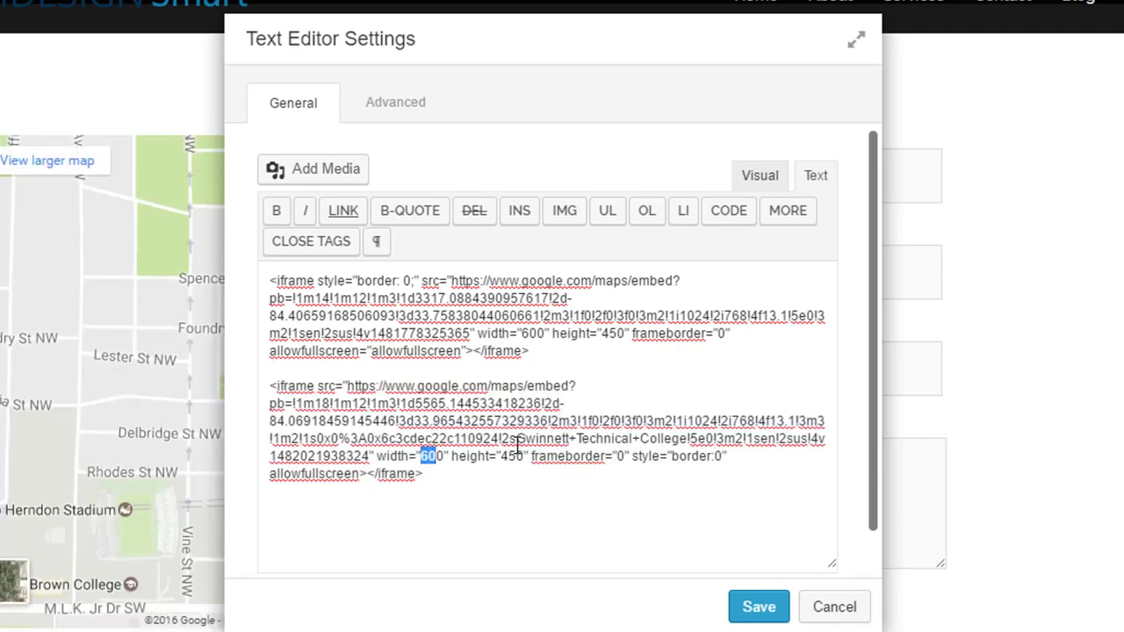
- Delete the second map embed again and save the map module
{"action": "left_click_drag", "start_coordinate": [498, 456], "coordinate": [516, 457]}
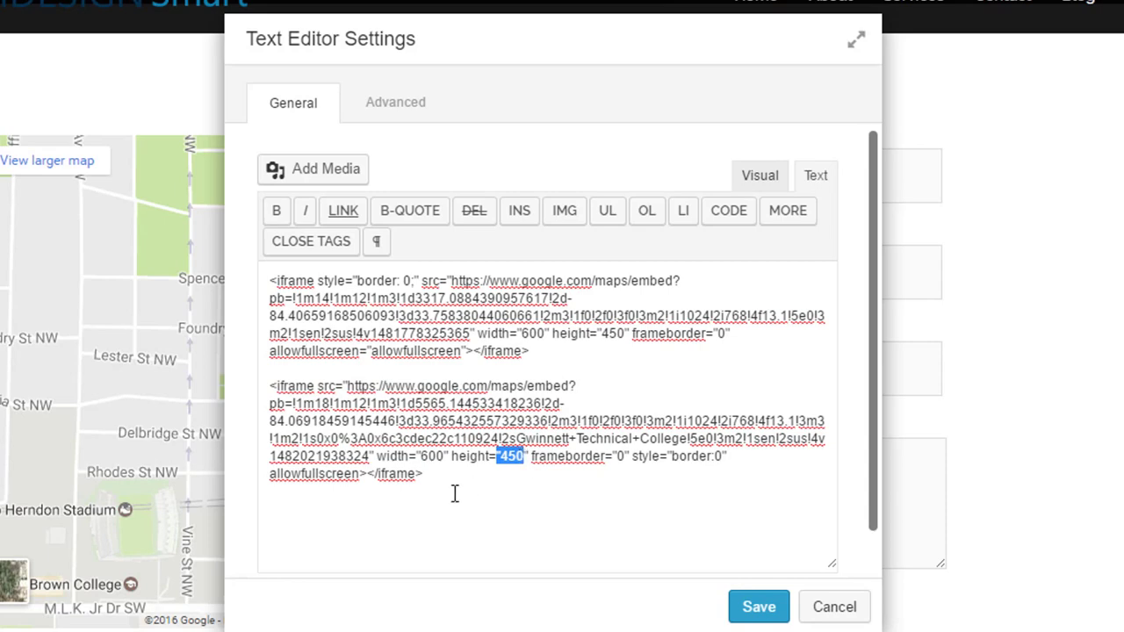
{"action": "left_click_drag", "start_coordinate": [425, 474], "coordinate": [209, 374]}
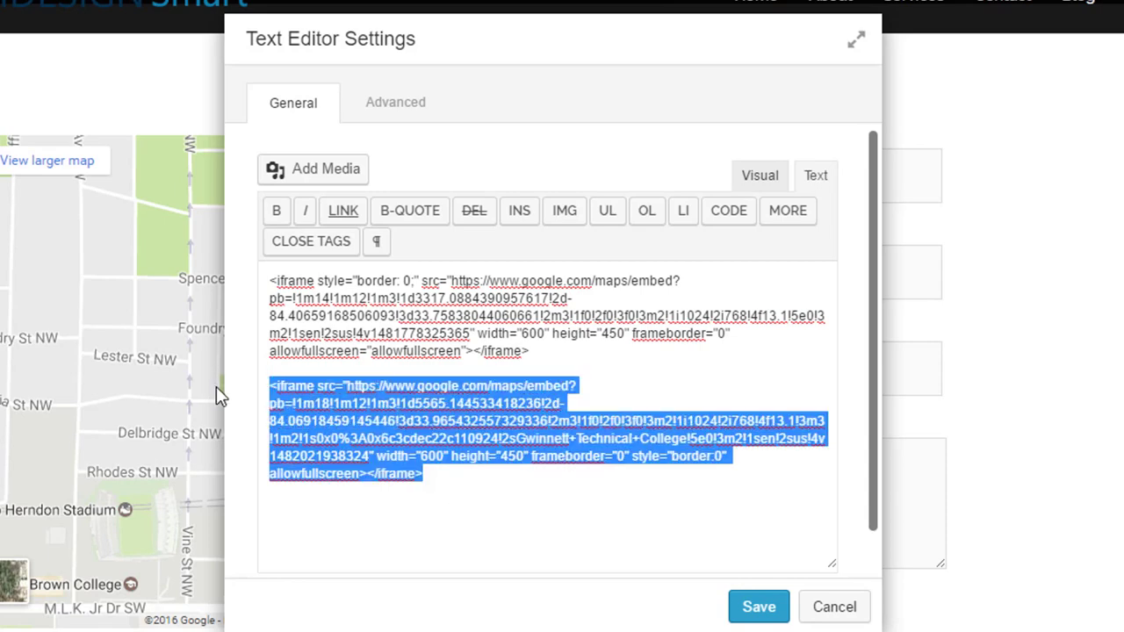
{"action": "key", "text": "BackSpace"}
{"action": "key", "text": "BackSpace"}
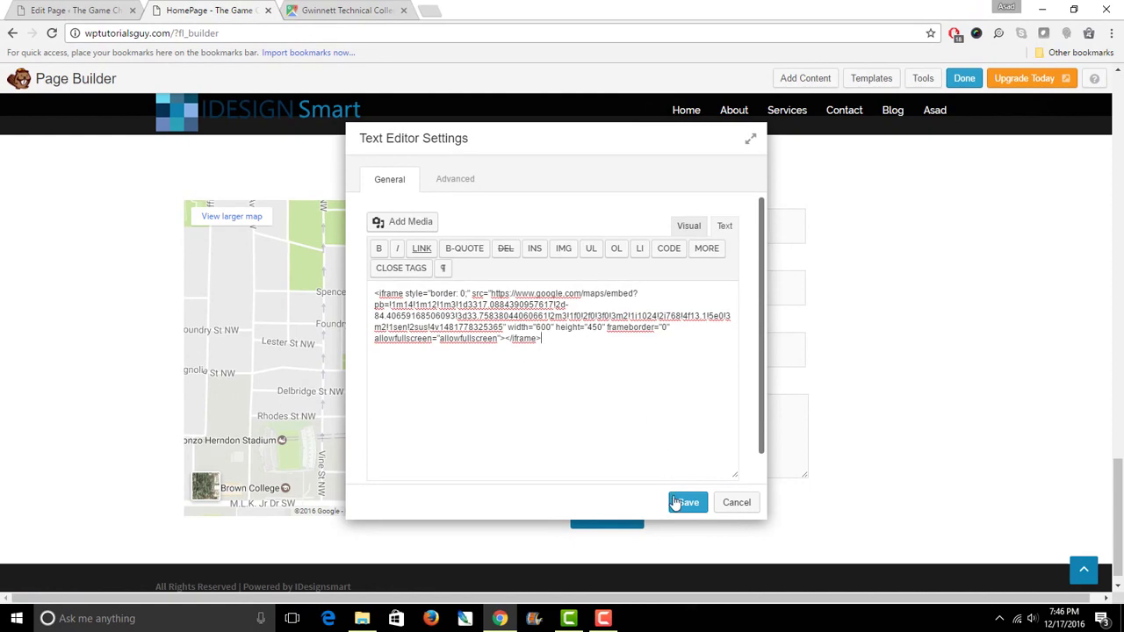
{"action": "left_click", "coordinate": [676, 502]}
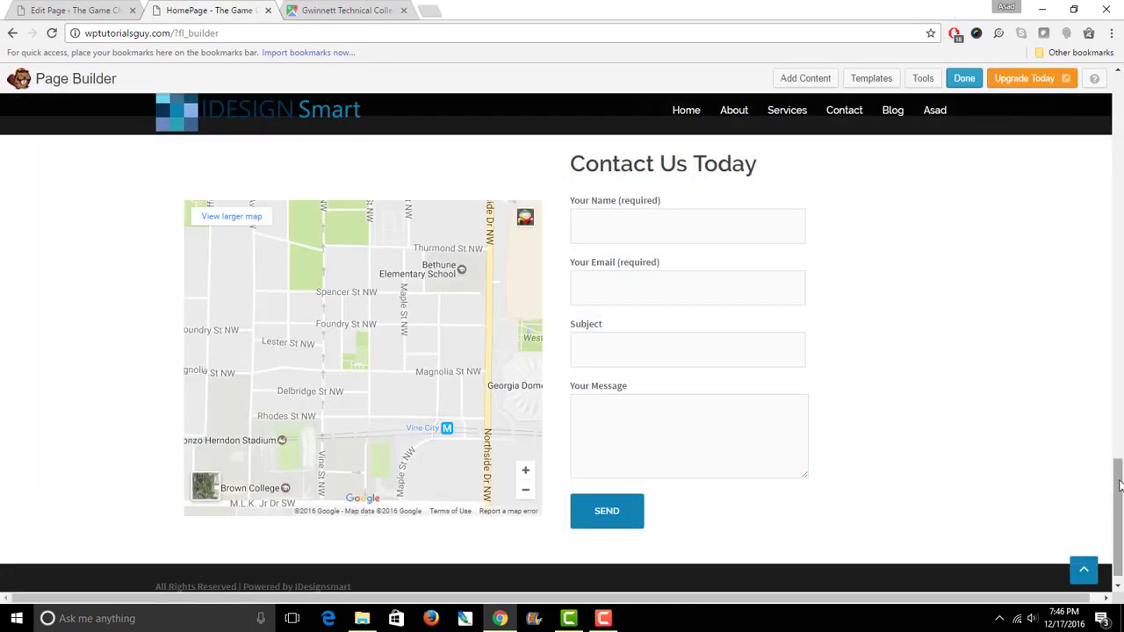
- Drop a 2 Columns row below the Contact Us Today form, with a Text Editor module in its left column
{"action": "scroll", "coordinate": [1093, 144], "scroll_direction": "up", "scroll_amount": 15}
{"action": "scroll", "coordinate": [1062, 304], "scroll_direction": "down", "scroll_amount": 15}
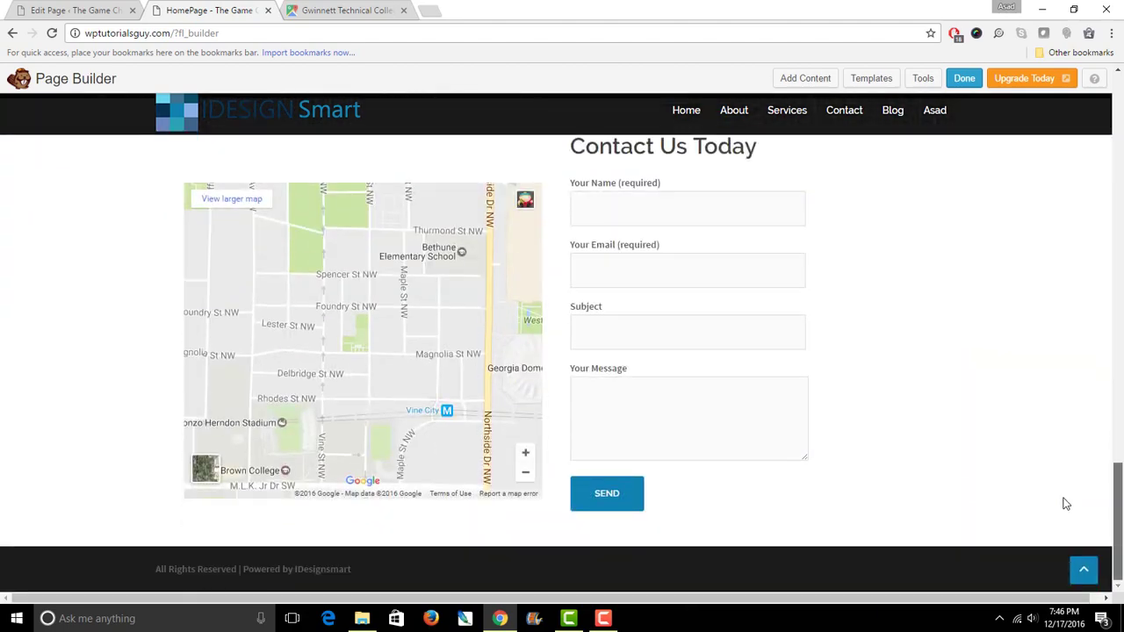
{"action": "scroll", "coordinate": [1088, 286], "scroll_direction": "up", "scroll_amount": 12}
{"action": "scroll", "coordinate": [1093, 323], "scroll_direction": "down", "scroll_amount": 3}
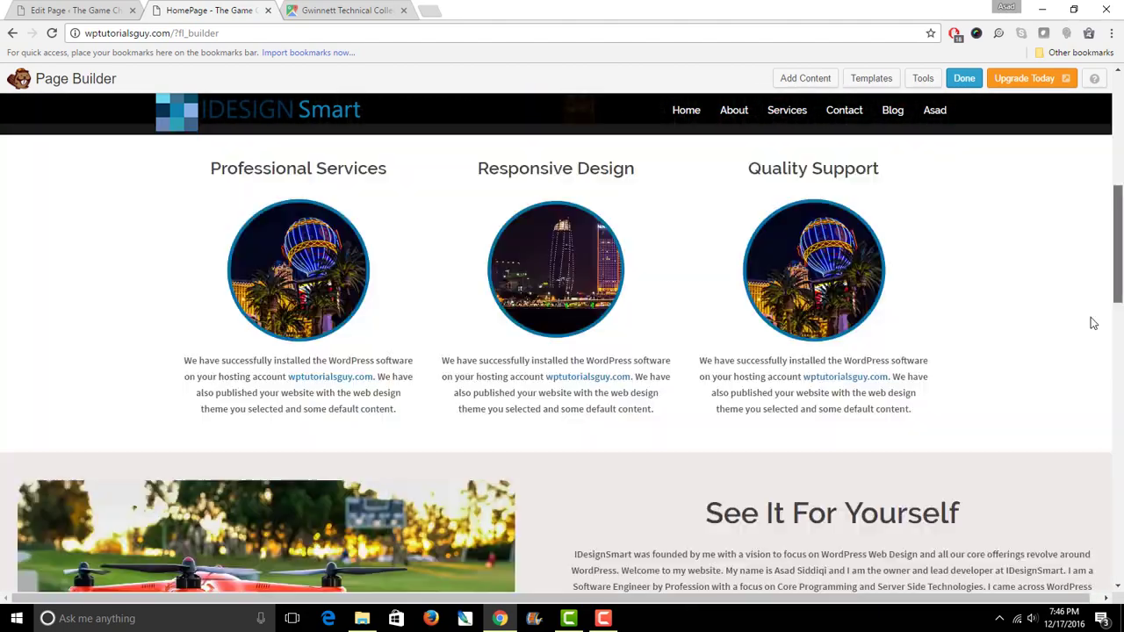
{"action": "scroll", "coordinate": [1093, 324], "scroll_direction": "down", "scroll_amount": 10}
{"action": "scroll", "coordinate": [1066, 444], "scroll_direction": "up", "scroll_amount": 6}
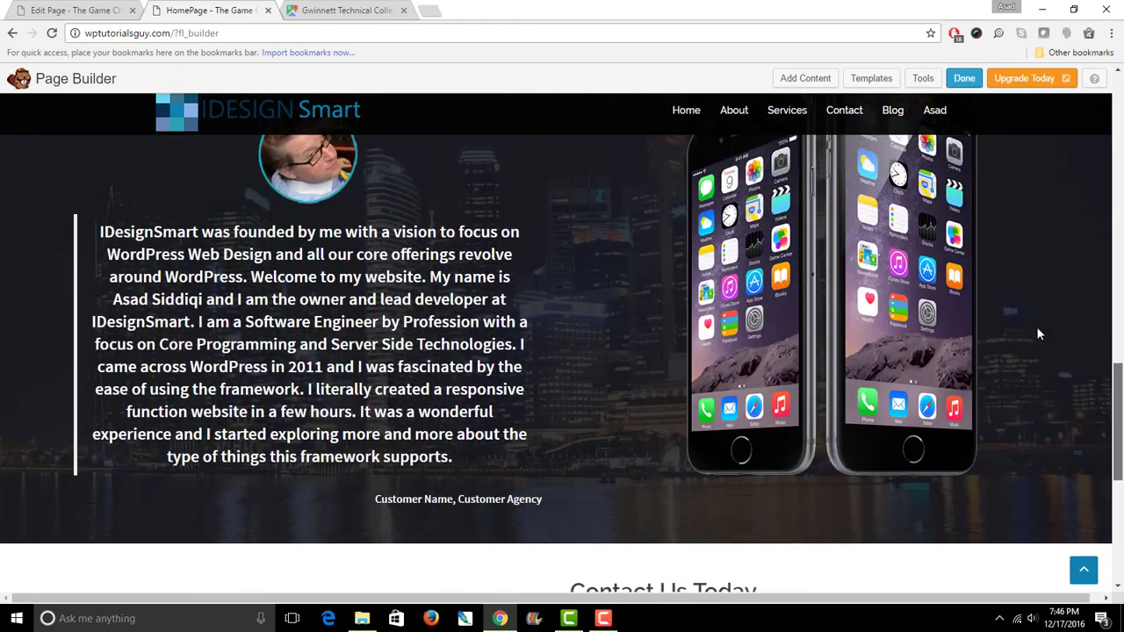
{"action": "scroll", "coordinate": [1038, 333], "scroll_direction": "up", "scroll_amount": 5}
{"action": "scroll", "coordinate": [1033, 288], "scroll_direction": "down", "scroll_amount": 10}
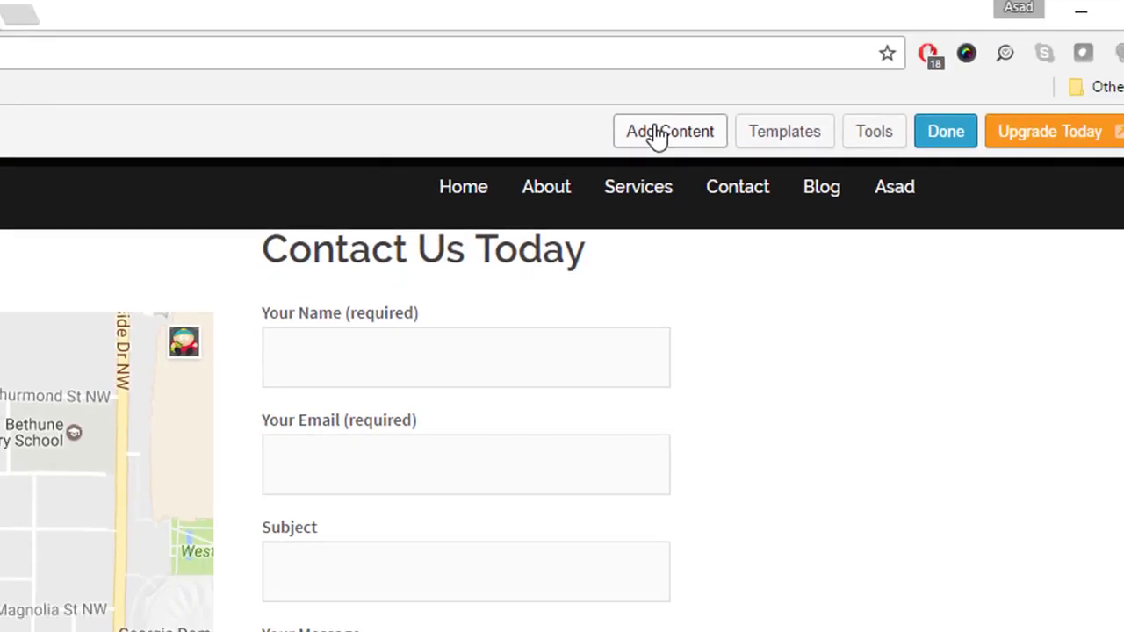
{"action": "left_click", "coordinate": [698, 188]}
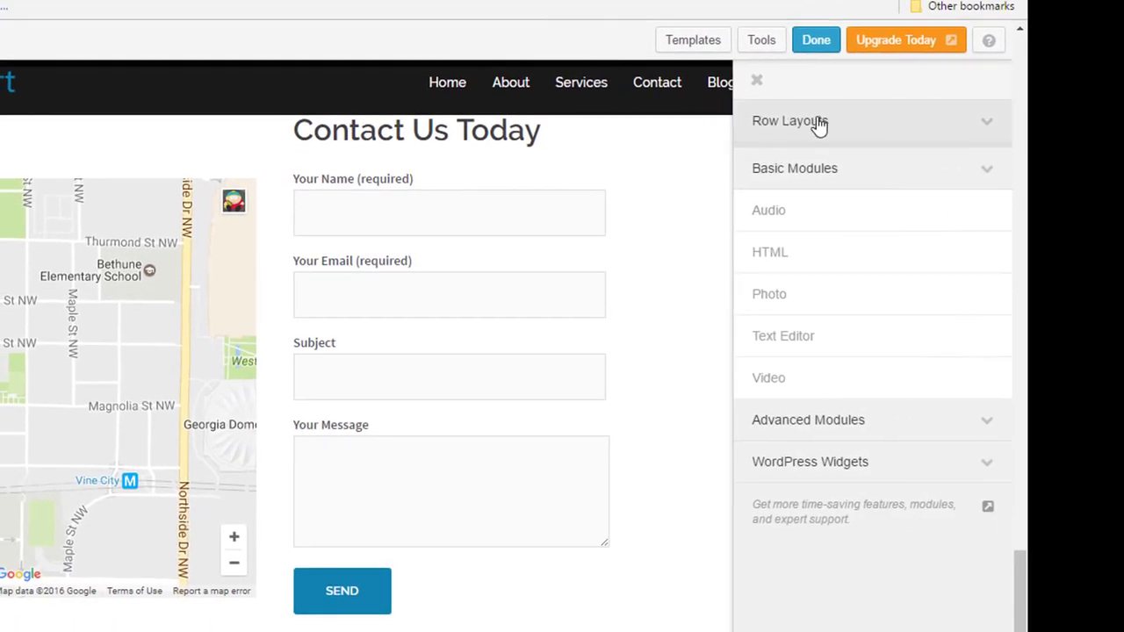
{"action": "left_click", "coordinate": [819, 125]}
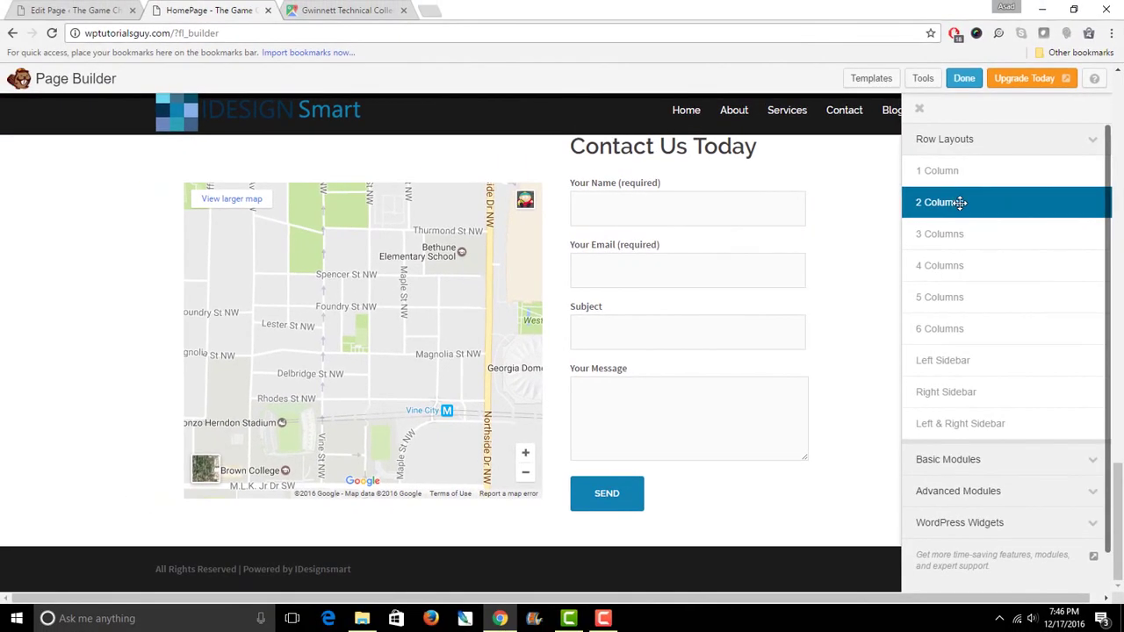
{"action": "left_click_drag", "start_coordinate": [960, 202], "coordinate": [591, 537]}
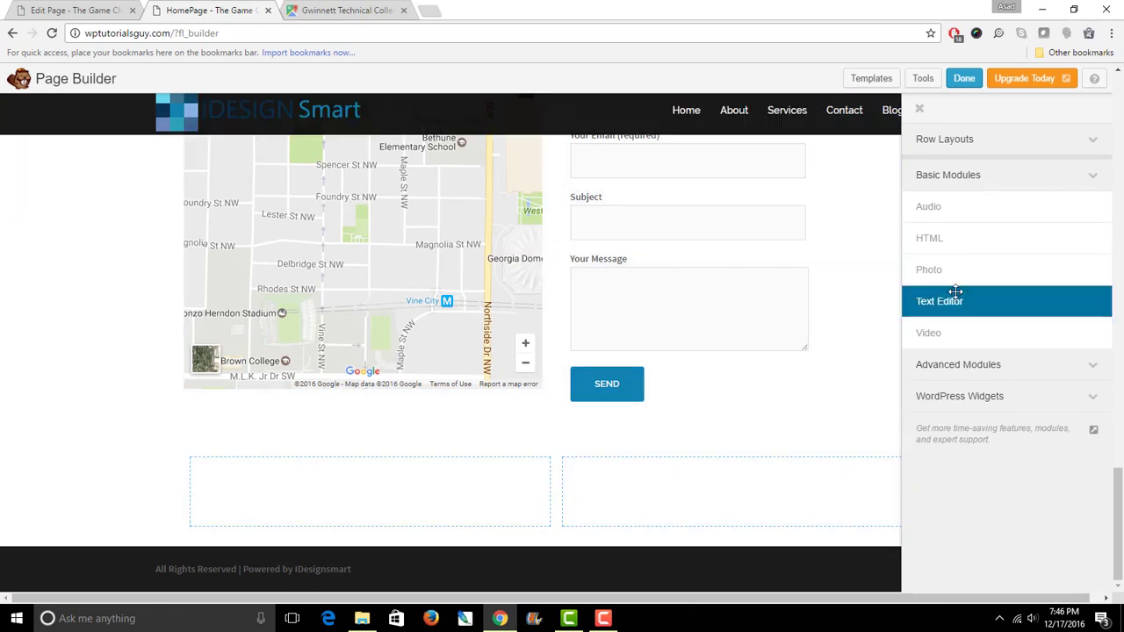
{"action": "left_click_drag", "start_coordinate": [955, 302], "coordinate": [482, 539]}
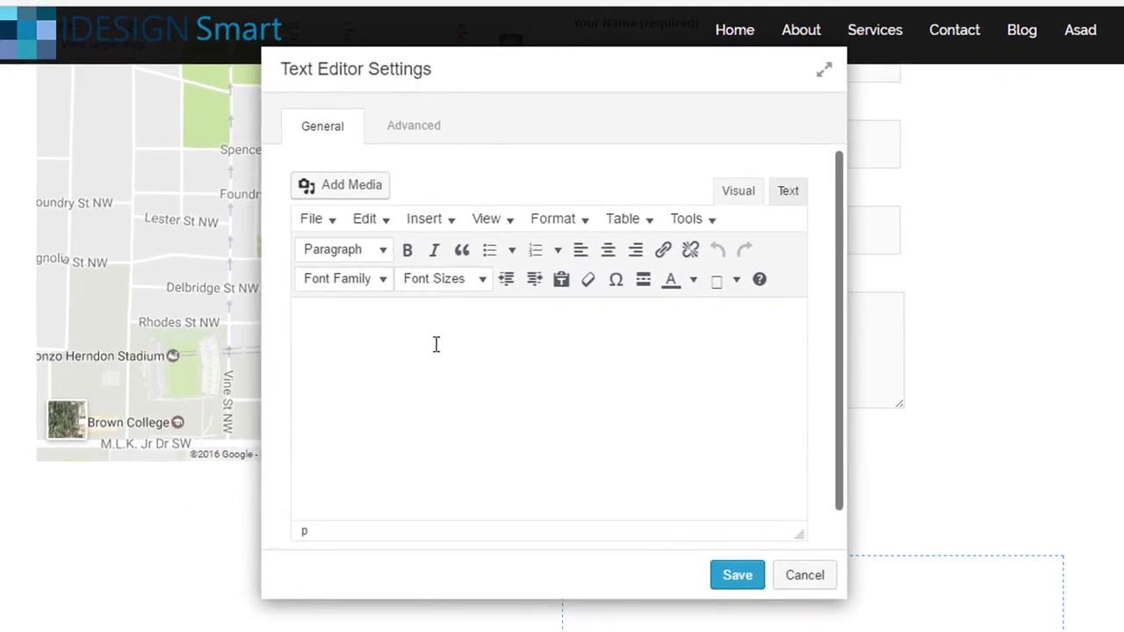
- Enter 'asadas' as a Heading 2 and delete the 'asdasdadasdas' placeholder line below it
{"action": "type", "text": "asadas"}
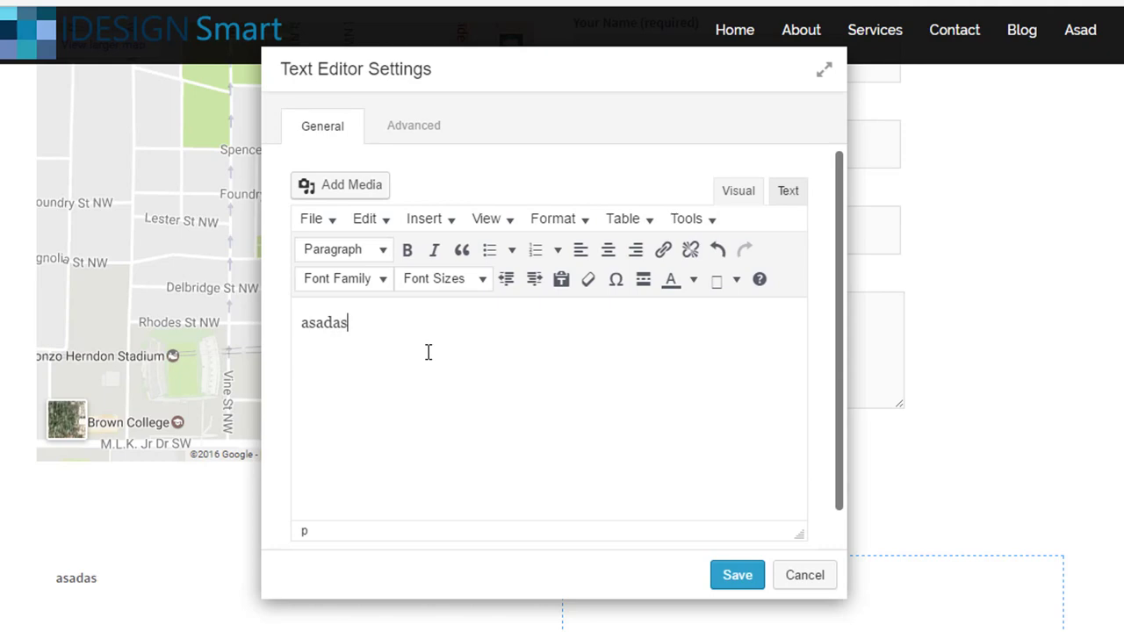
{"action": "key", "text": "Return"}
{"action": "type", "text": "asdasdadasdas"}
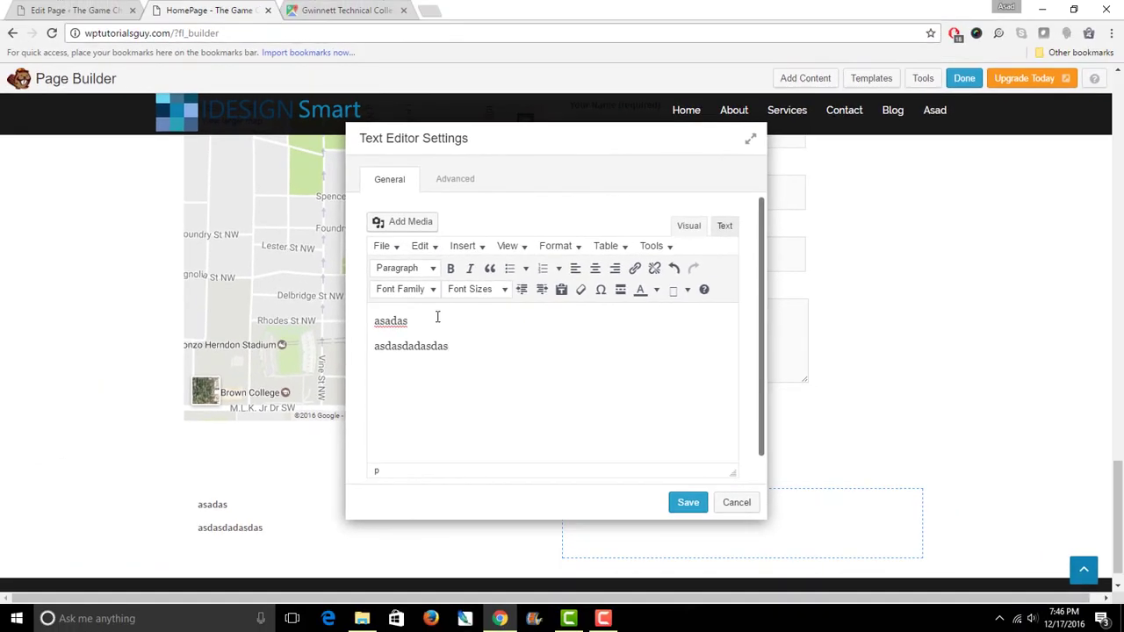
{"action": "left_click_drag", "start_coordinate": [437, 317], "coordinate": [351, 323]}
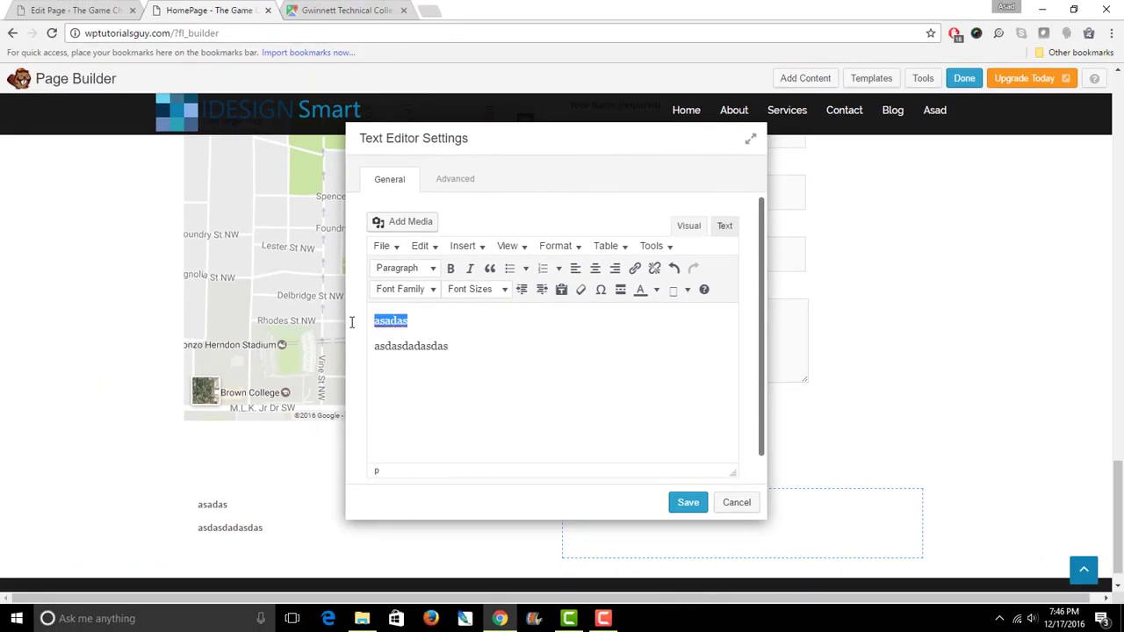
{"action": "left_click", "coordinate": [402, 269]}
{"action": "left_click", "coordinate": [422, 357]}
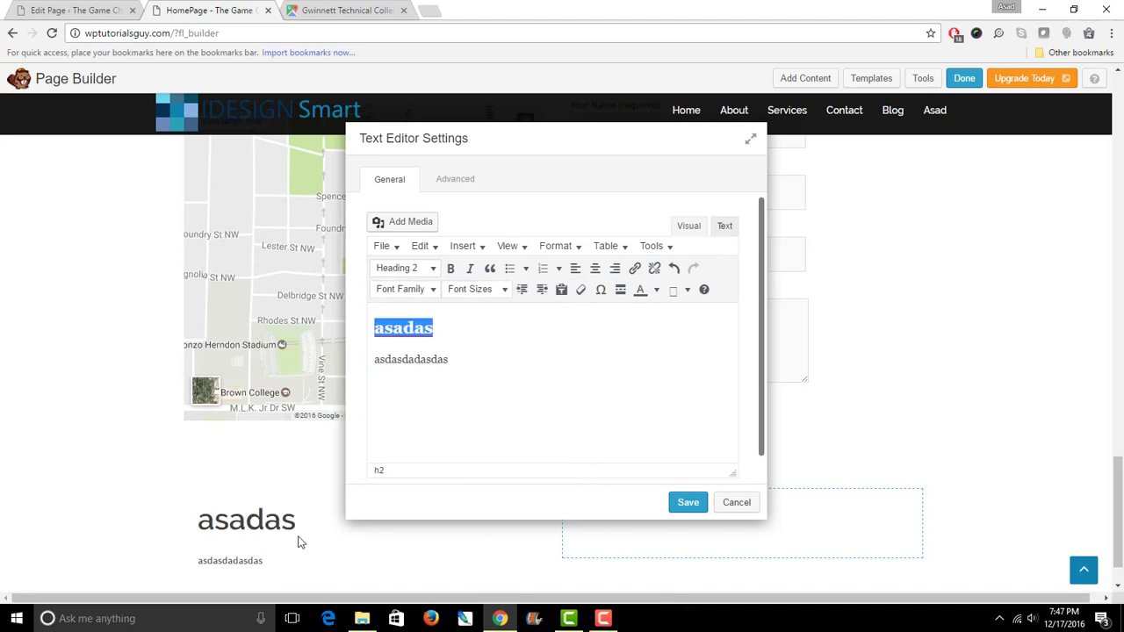
{"action": "left_click", "coordinate": [403, 392]}
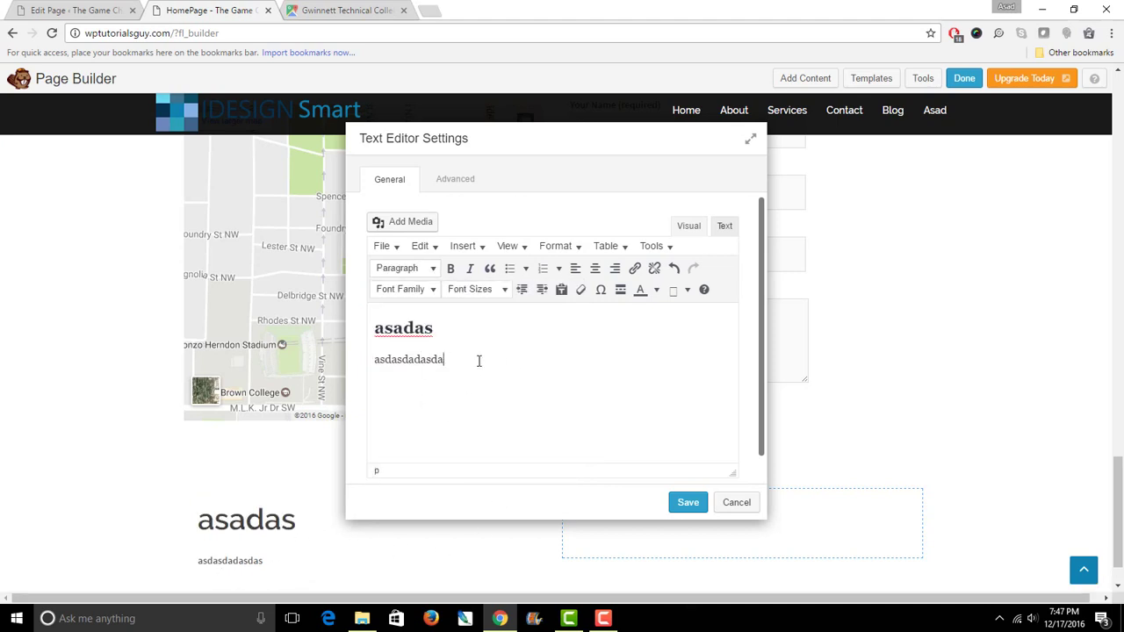
{"action": "key", "text": "BackSpace"}
{"action": "key", "text": "BackSpace"}
{"action": "key", "text": "BackSpace"}
{"action": "key", "text": "BackSpace"}
{"action": "key", "text": "BackSpace"}
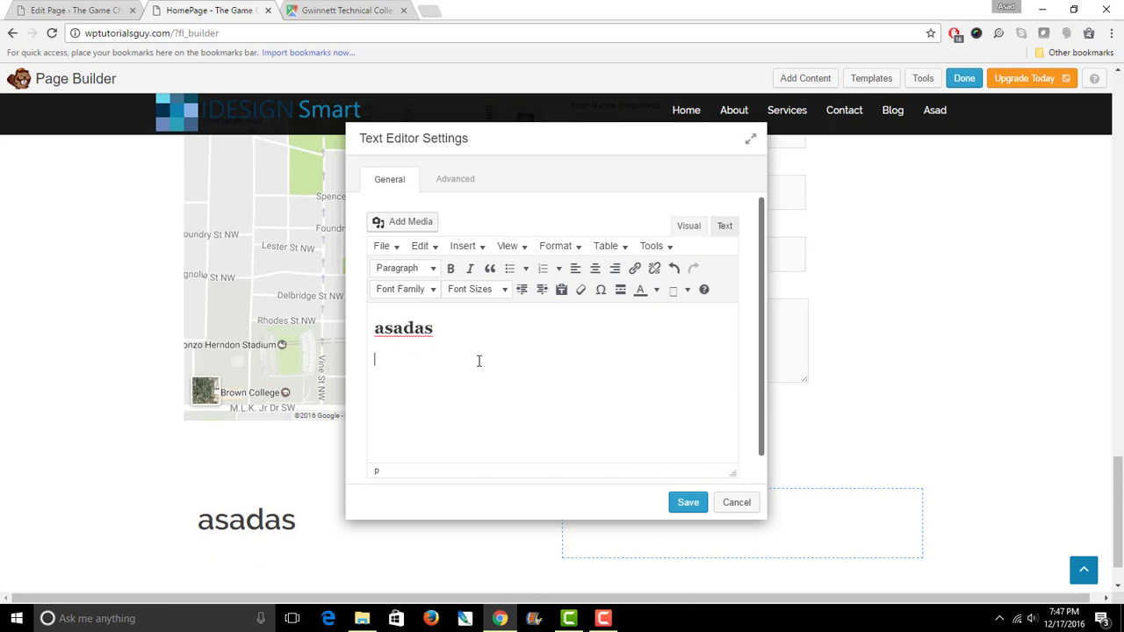
- Insert the businessman photo from the media library under the heading and save the module
{"action": "left_click", "coordinate": [393, 224]}
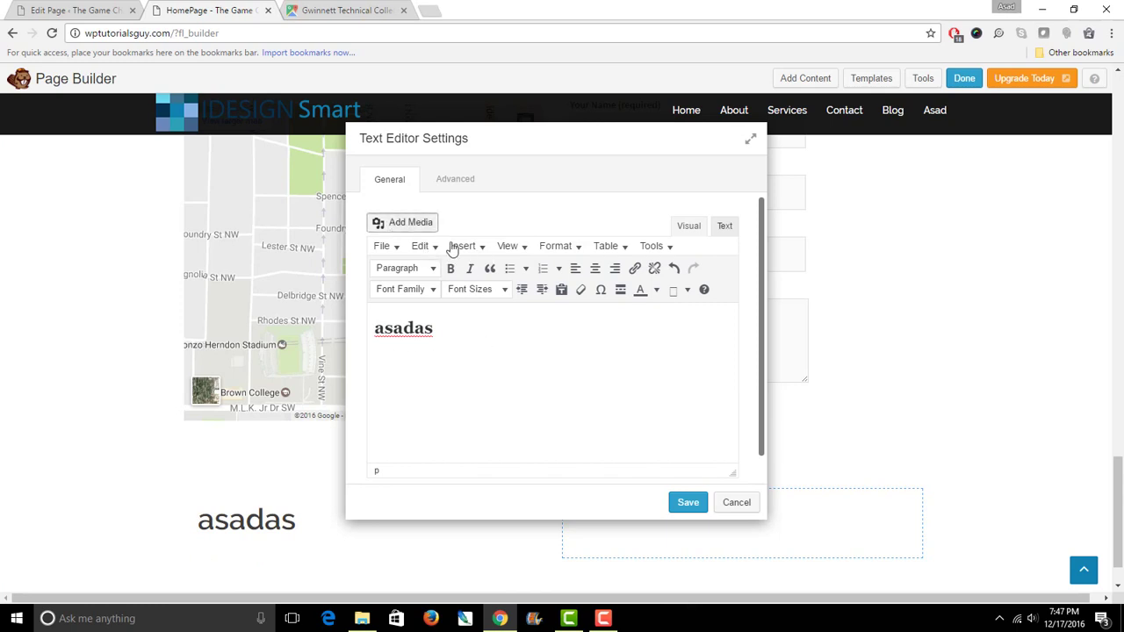
{"action": "left_click", "coordinate": [646, 333]}
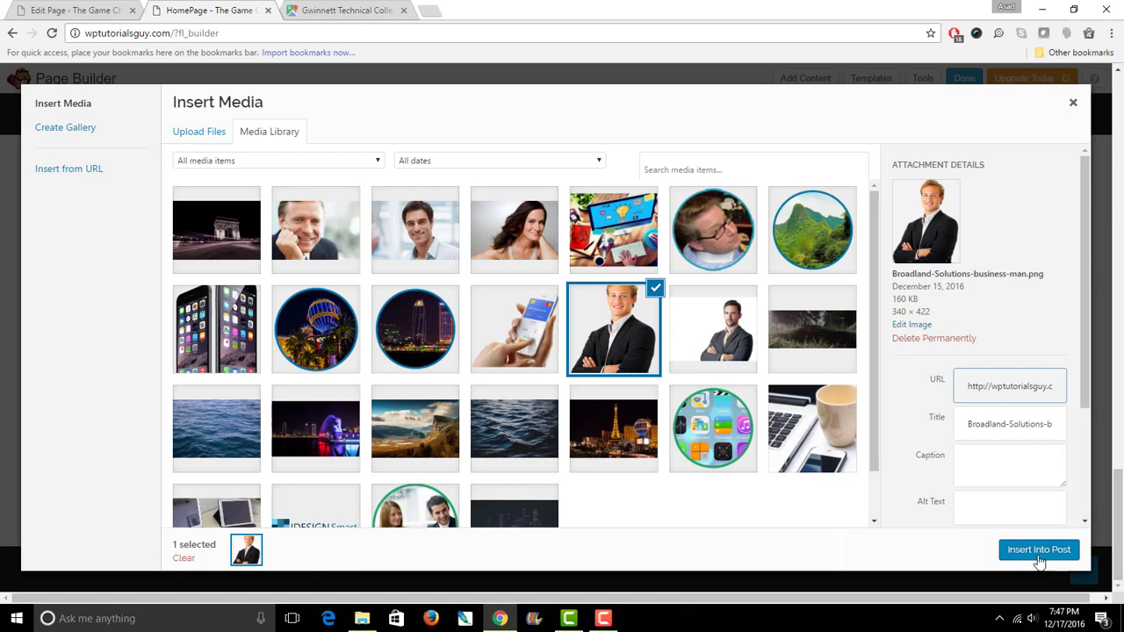
{"action": "left_click", "coordinate": [1038, 552]}
{"action": "scroll", "coordinate": [802, 414], "scroll_direction": "down", "scroll_amount": 2}
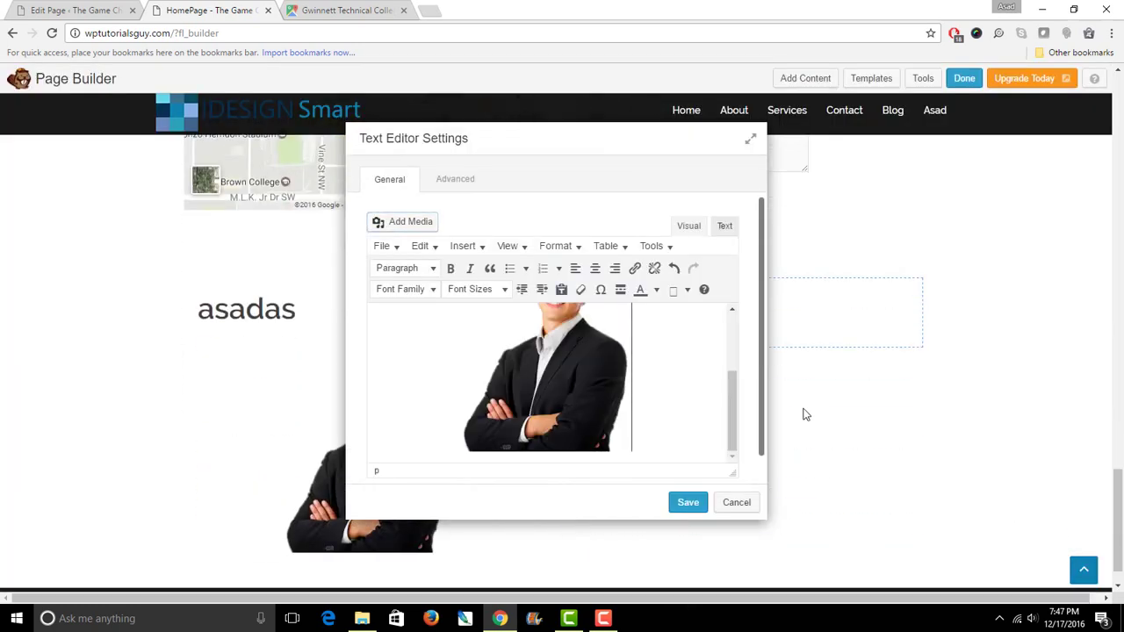
{"action": "left_click", "coordinate": [695, 502]}
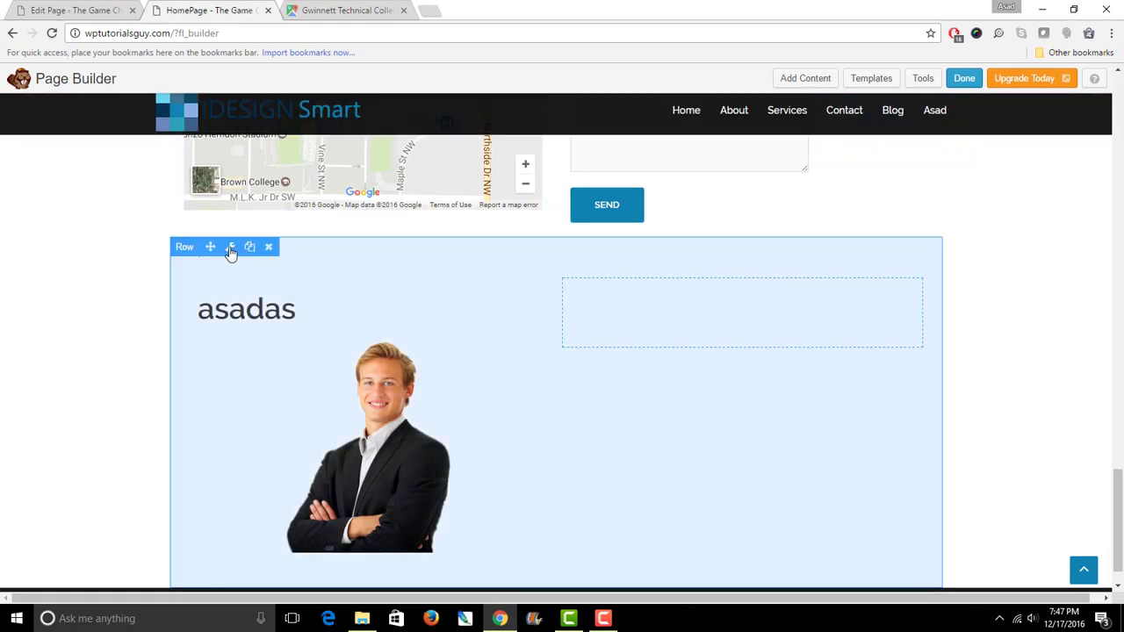
- Set the new row's Width and Content Width to Full Width and save the row settings
{"action": "left_click", "coordinate": [231, 249]}
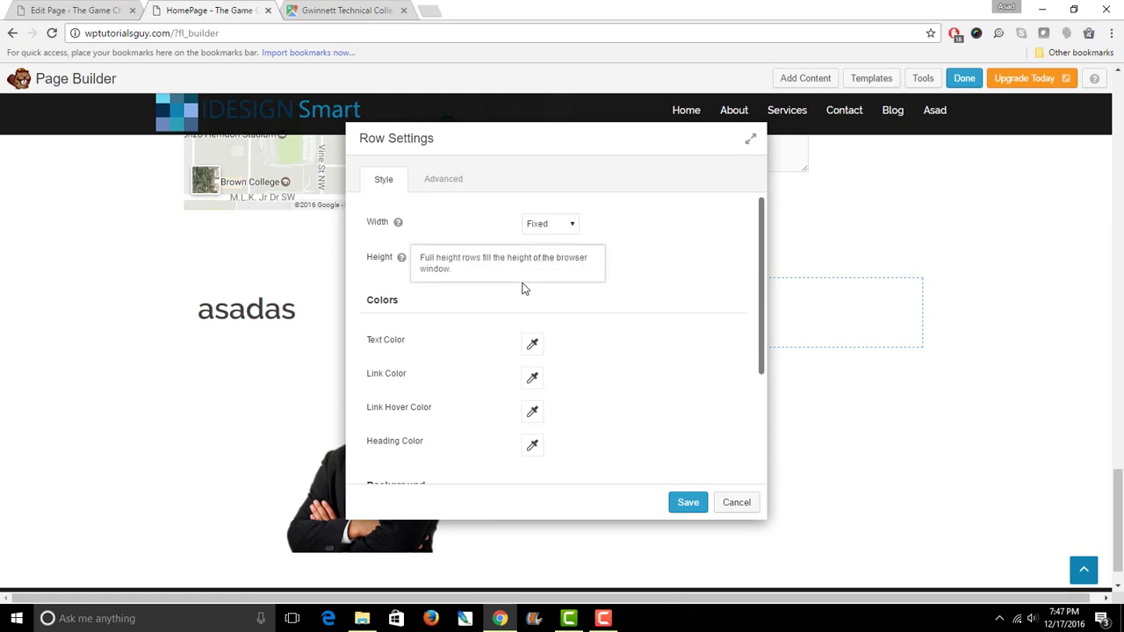
{"action": "left_click", "coordinate": [553, 225]}
{"action": "left_click", "coordinate": [545, 251]}
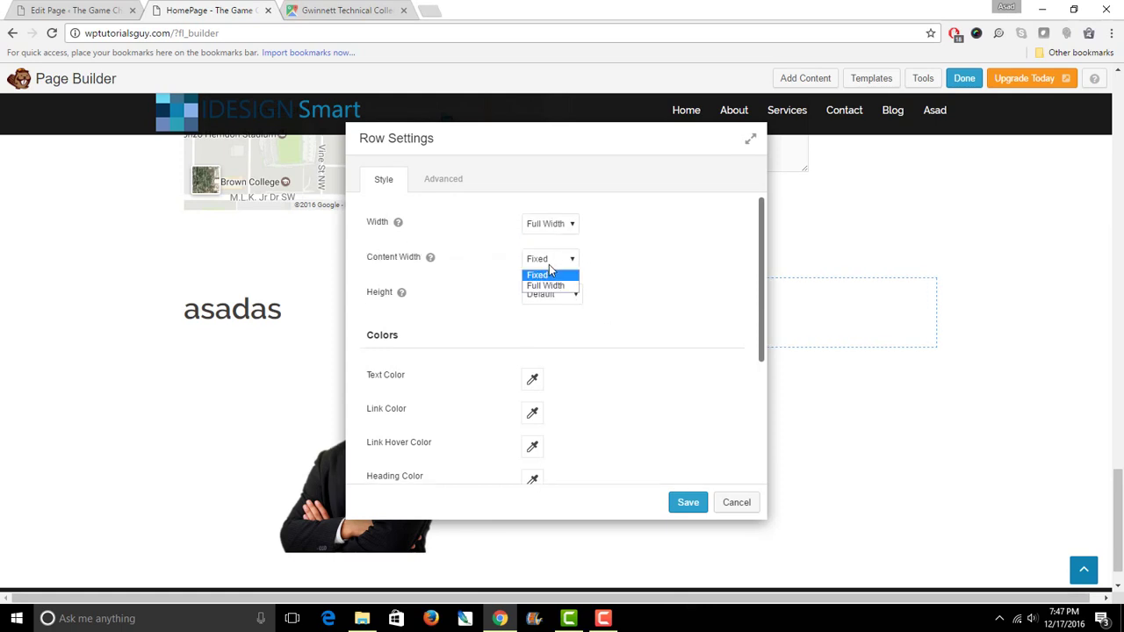
{"action": "left_click", "coordinate": [545, 287]}
{"action": "left_click", "coordinate": [688, 503]}
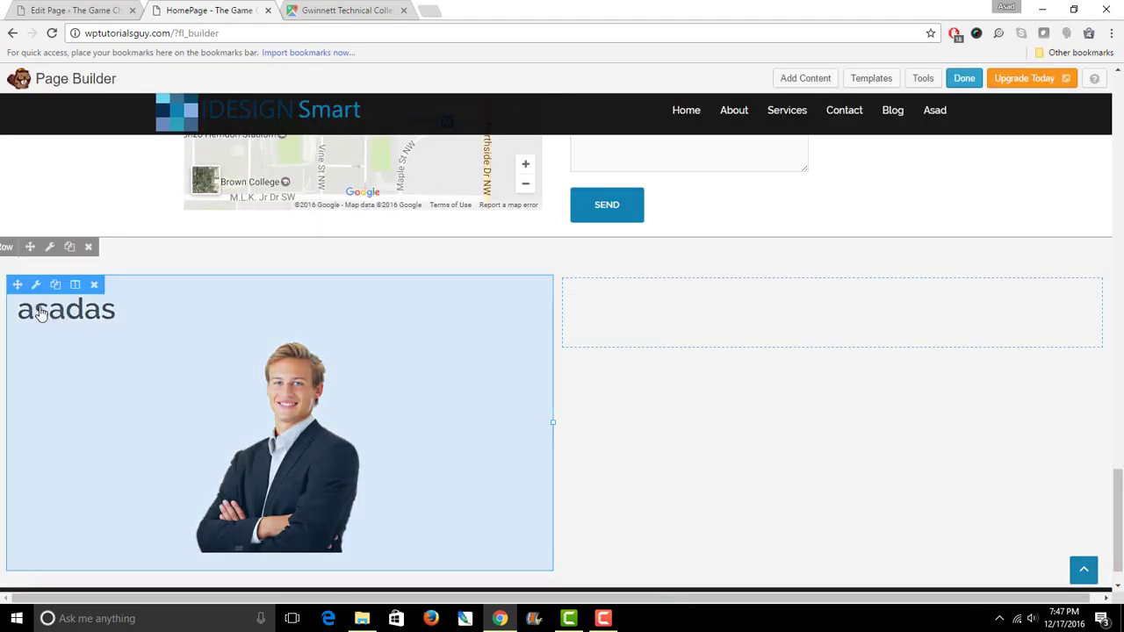
- Try centre alignment on the asadas text module, then cancel without keeping it
{"action": "left_click", "coordinate": [146, 334]}
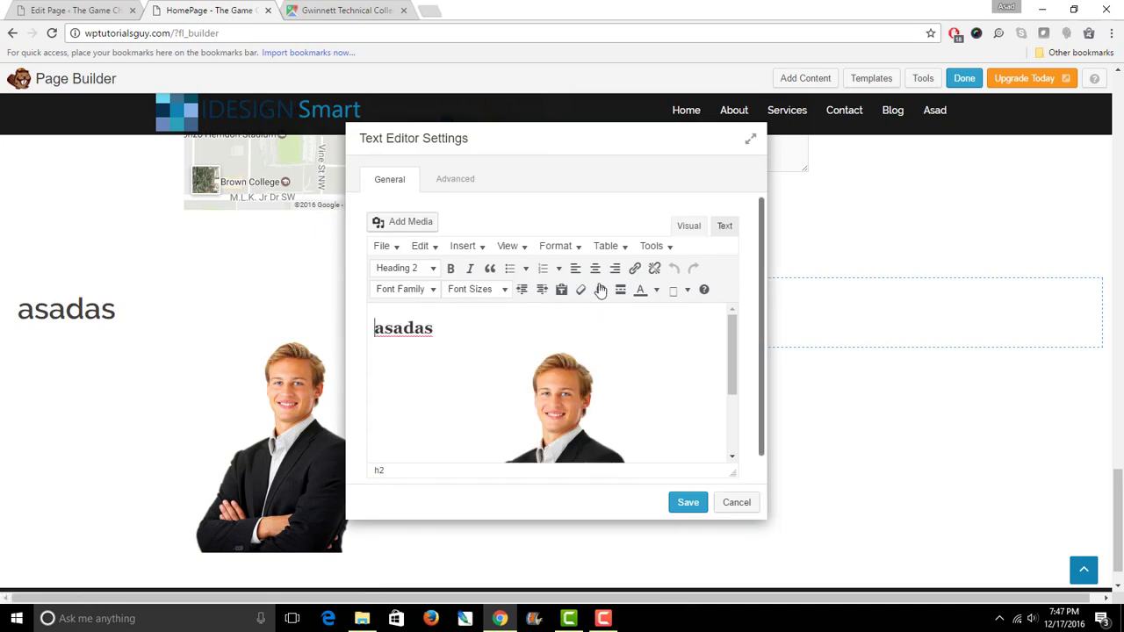
{"action": "left_click", "coordinate": [594, 268]}
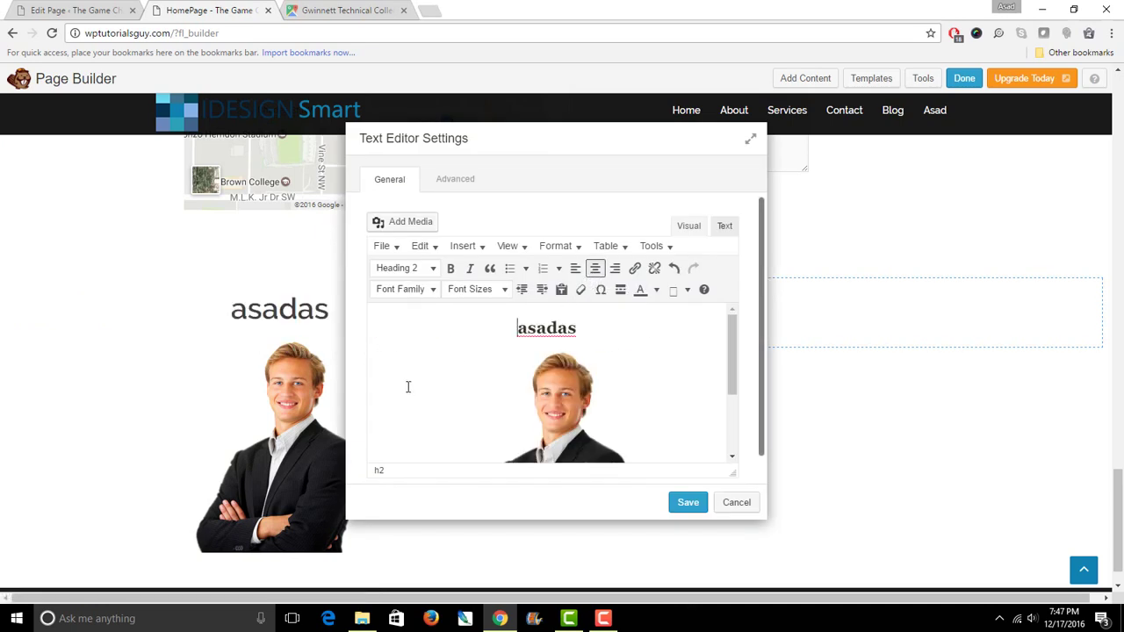
{"action": "left_click", "coordinate": [738, 504]}
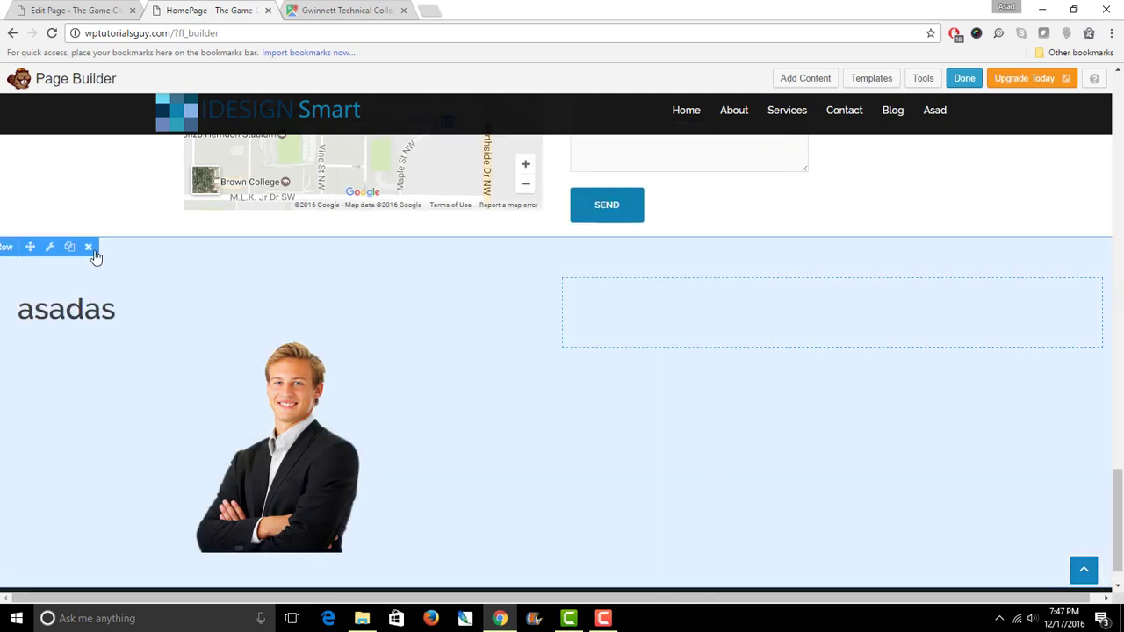
{"action": "left_click", "coordinate": [91, 249]}
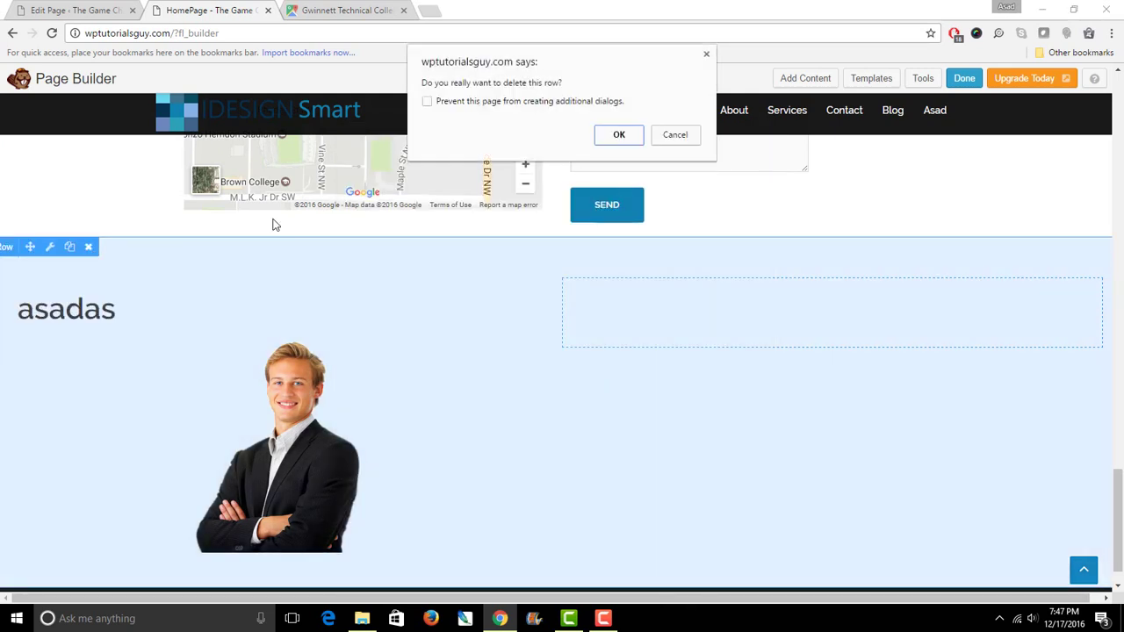
{"action": "left_click", "coordinate": [622, 134]}
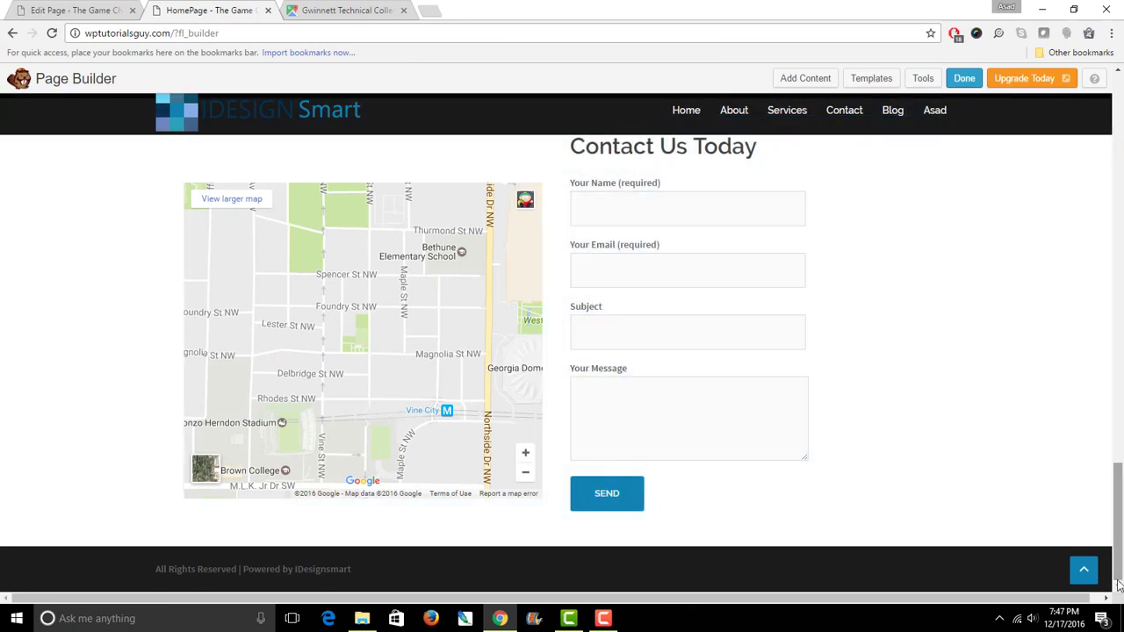
{"action": "left_click_drag", "start_coordinate": [404, 570], "coordinate": [155, 569]}
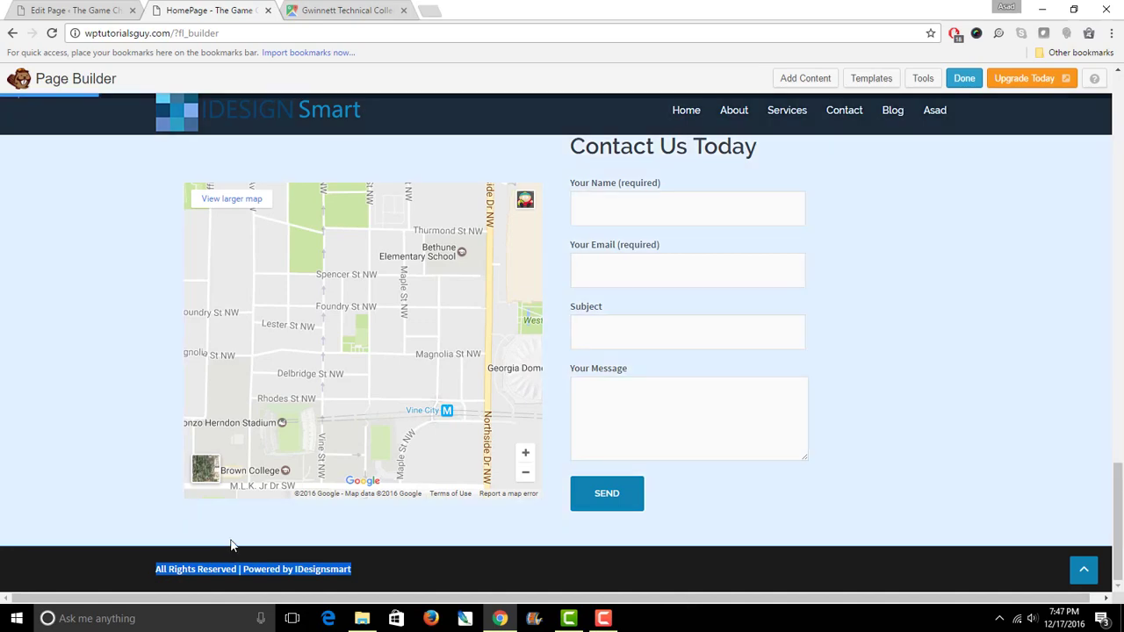
{"action": "scroll", "coordinate": [422, 457], "scroll_direction": "up", "scroll_amount": 2}
{"action": "scroll", "coordinate": [424, 456], "scroll_direction": "down", "scroll_amount": 3}
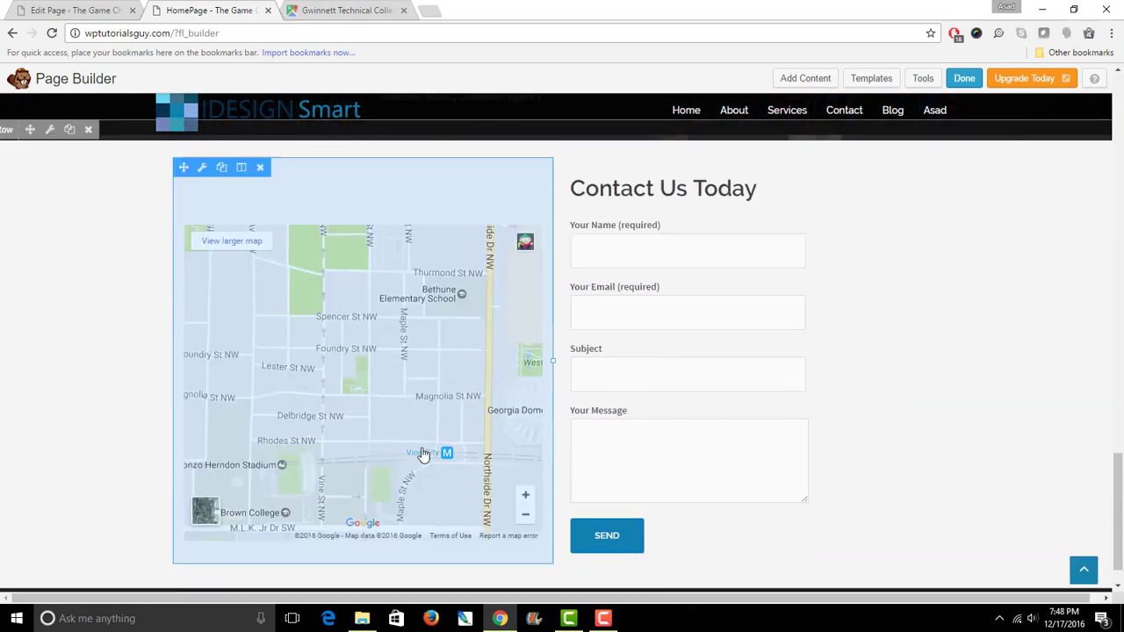
{"action": "scroll", "coordinate": [146, 399], "scroll_direction": "up", "scroll_amount": 5}
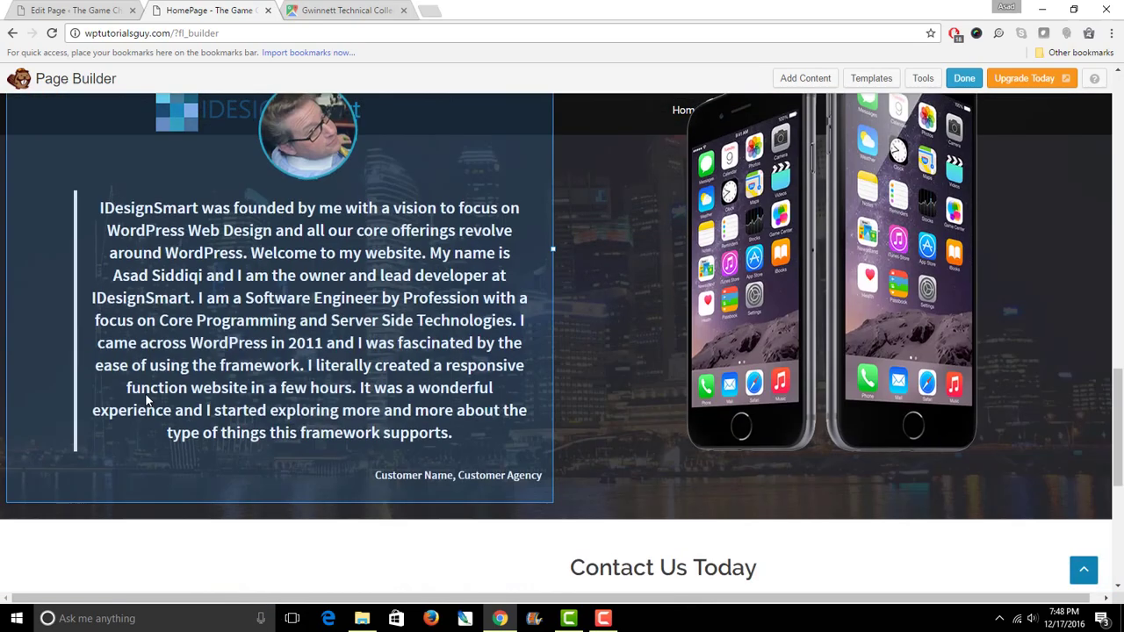
{"action": "scroll", "coordinate": [145, 399], "scroll_direction": "up", "scroll_amount": 3}
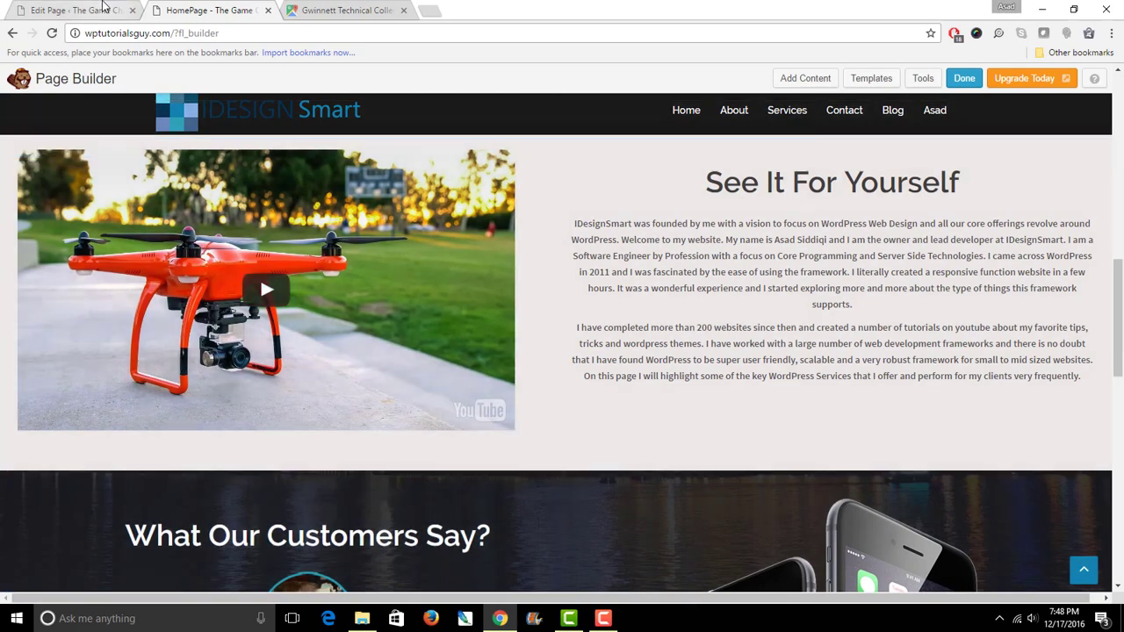
- Load the Sydney Child Theme Footer (footer.php) via Appearance > Editor and highlight its footer markup
{"action": "left_click", "coordinate": [103, 9]}
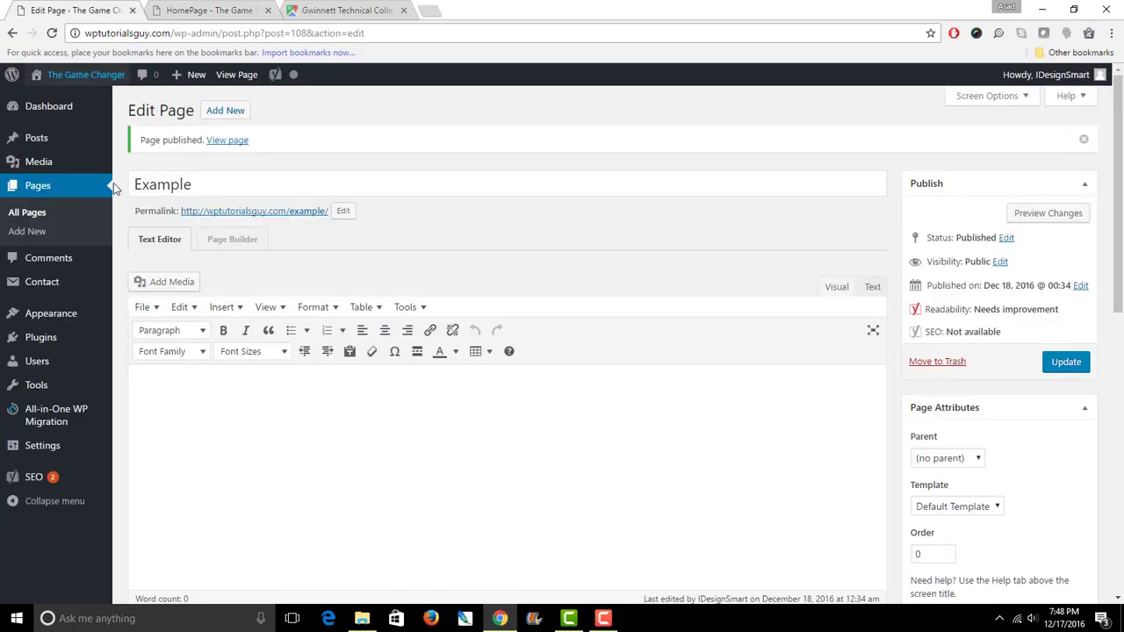
{"action": "mouse_move", "coordinate": [70, 314]}
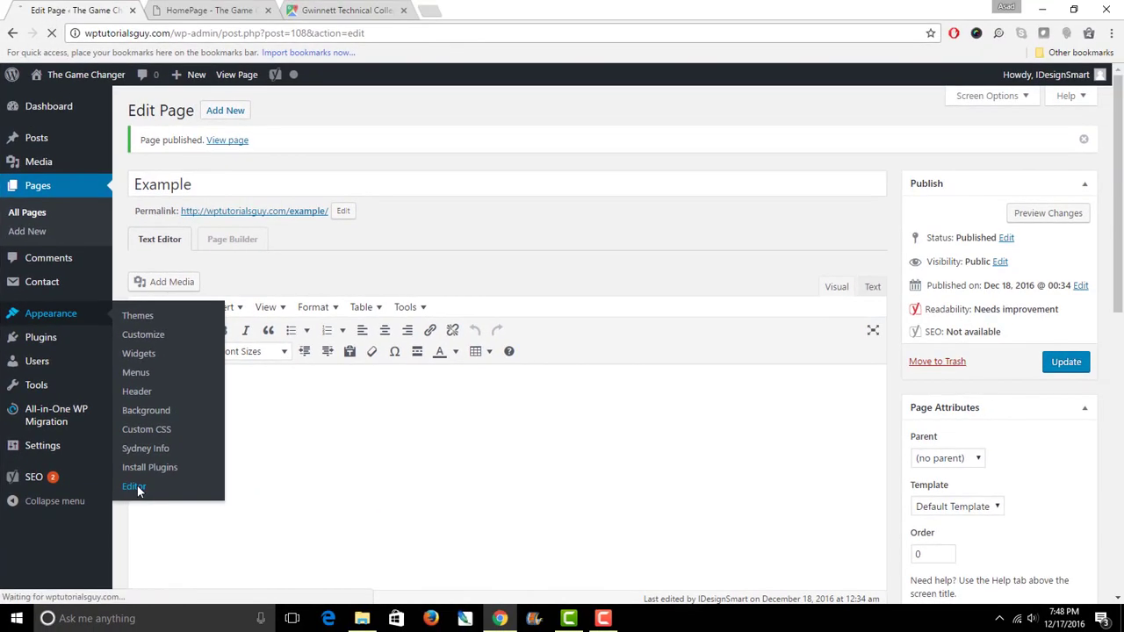
{"action": "left_click", "coordinate": [301, 529]}
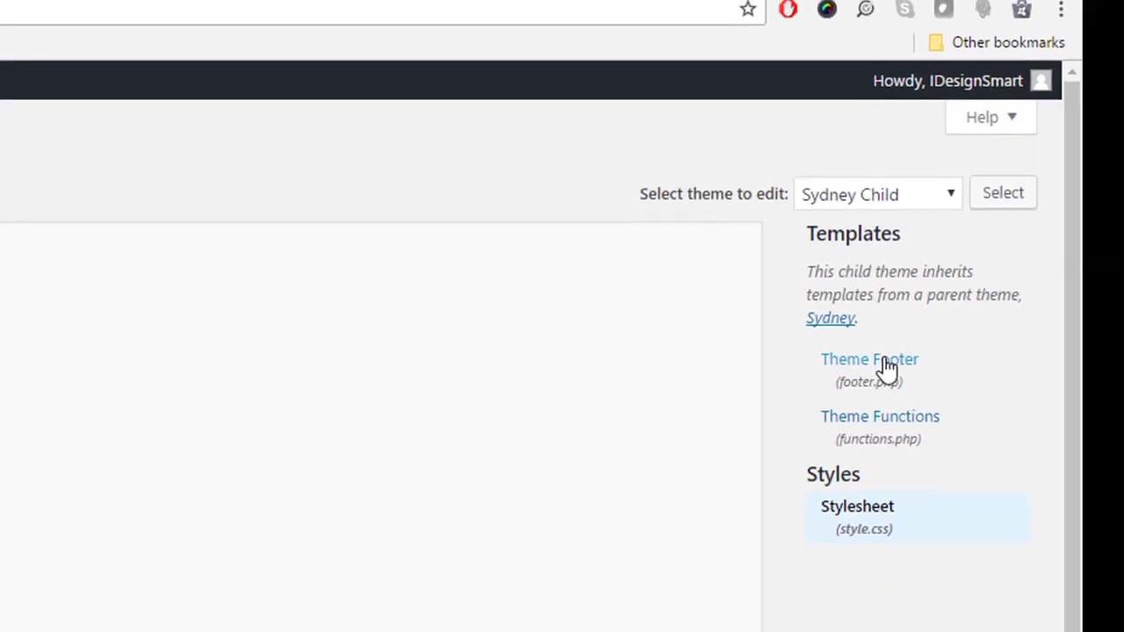
{"action": "left_click", "coordinate": [889, 369]}
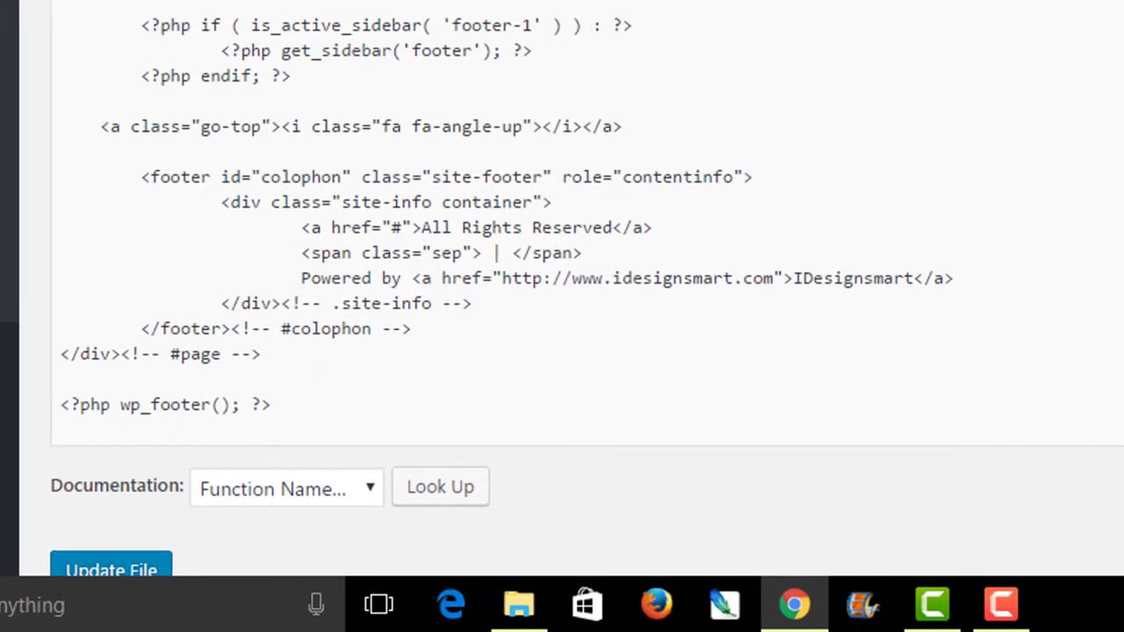
{"action": "left_click_drag", "start_coordinate": [140, 177], "coordinate": [515, 318]}
{"action": "left_click", "coordinate": [594, 342]}
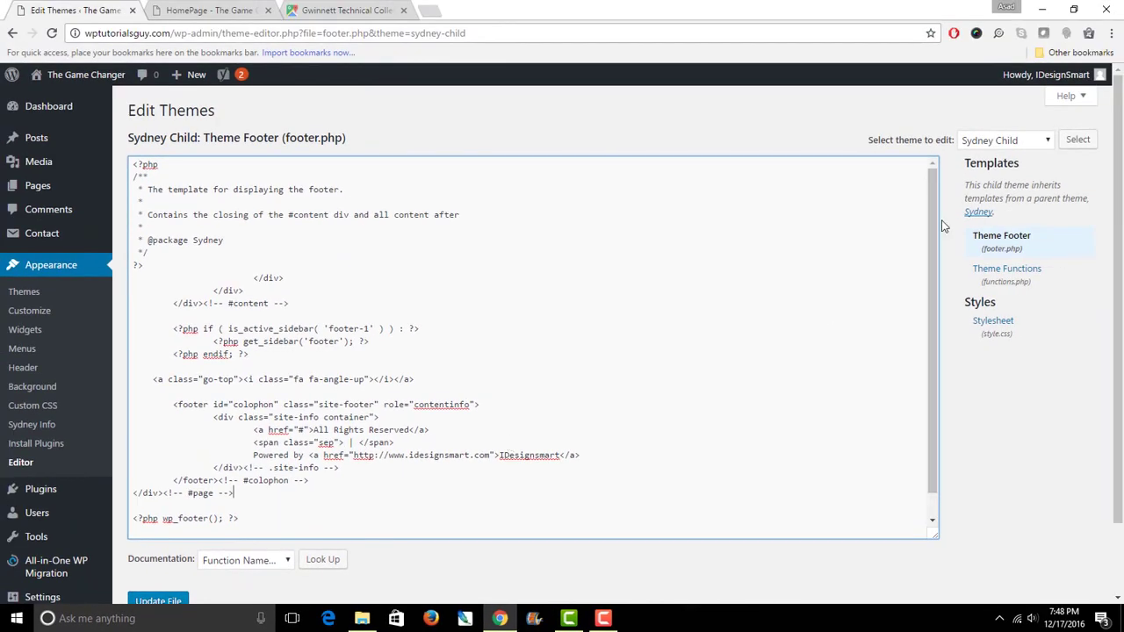
- Publish the homepage edits with Done > Publish Changes in Page Builder
{"action": "left_click", "coordinate": [211, 10]}
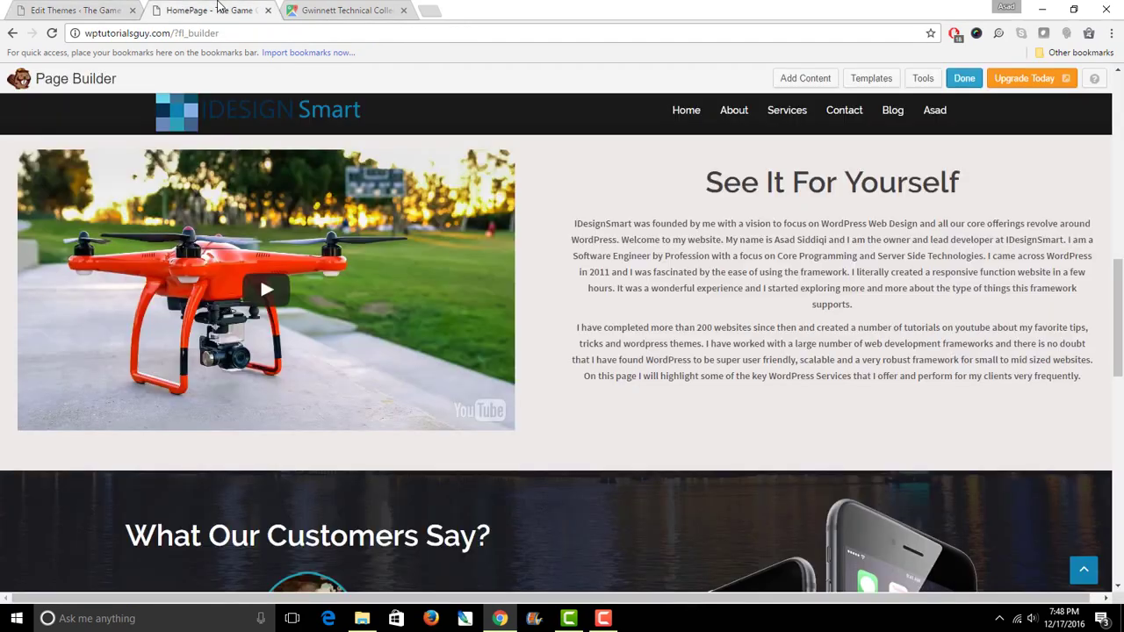
{"action": "scroll", "coordinate": [639, 350], "scroll_direction": "up", "scroll_amount": 1}
{"action": "scroll", "coordinate": [639, 350], "scroll_direction": "up", "scroll_amount": 10}
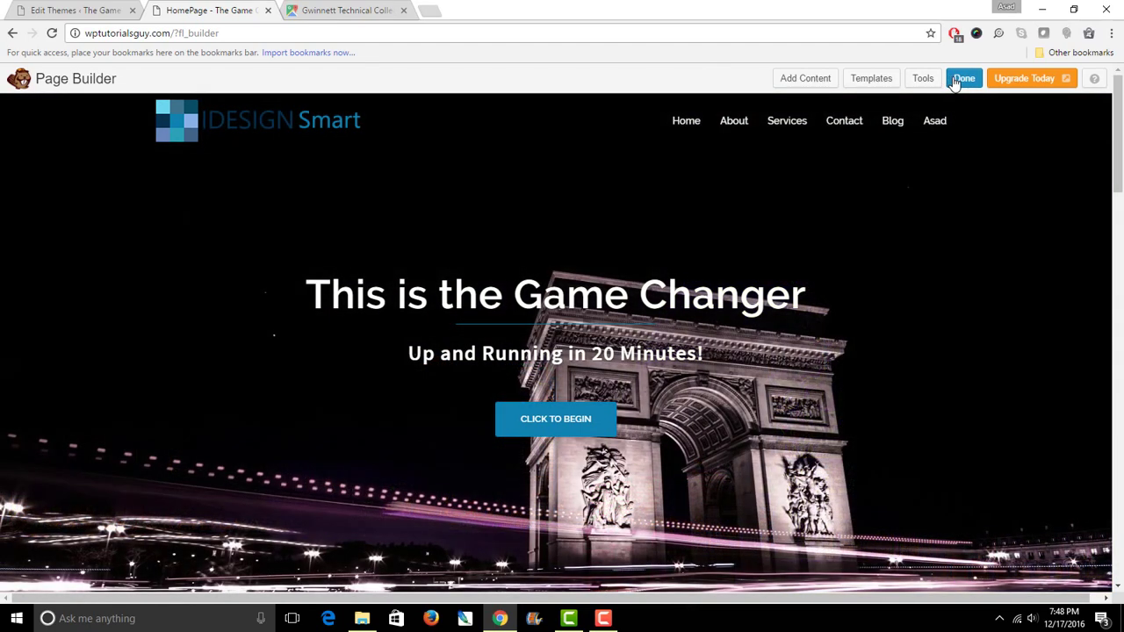
{"action": "left_click", "coordinate": [955, 82]}
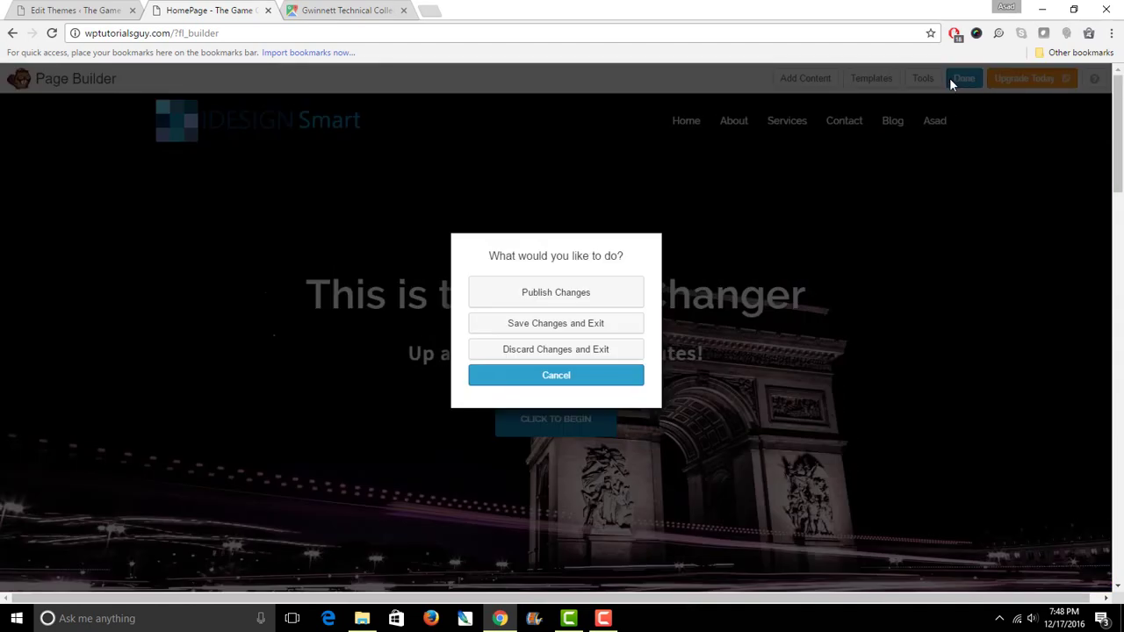
{"action": "left_click", "coordinate": [553, 298]}
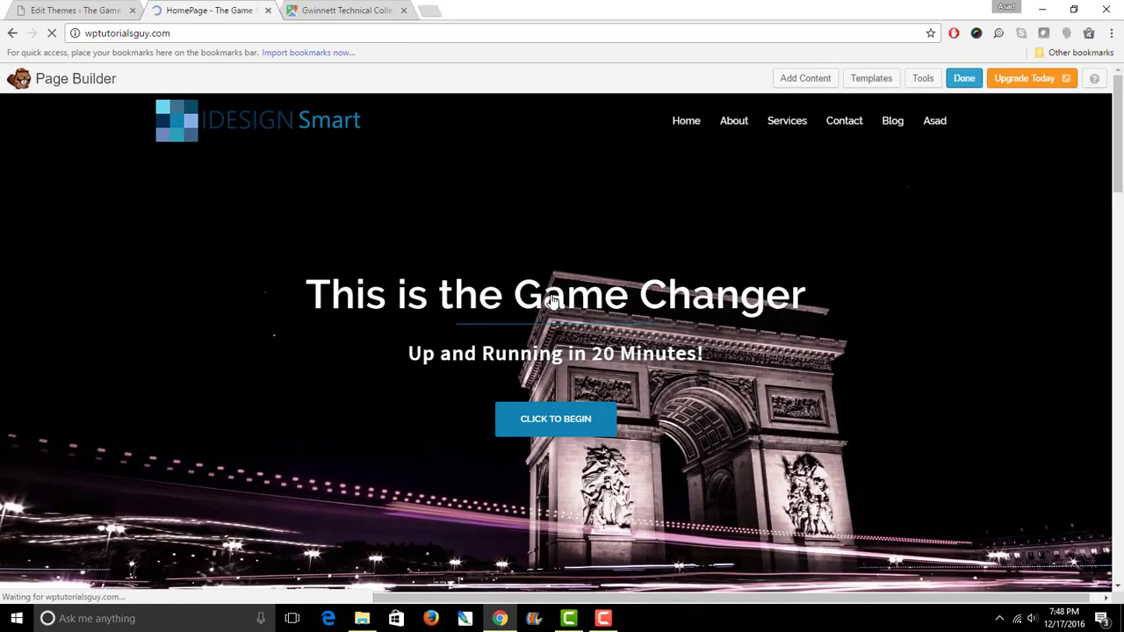
- Scroll through the live homepage and go to the About page from the navigation
{"action": "scroll", "coordinate": [649, 458], "scroll_direction": "down", "scroll_amount": 15}
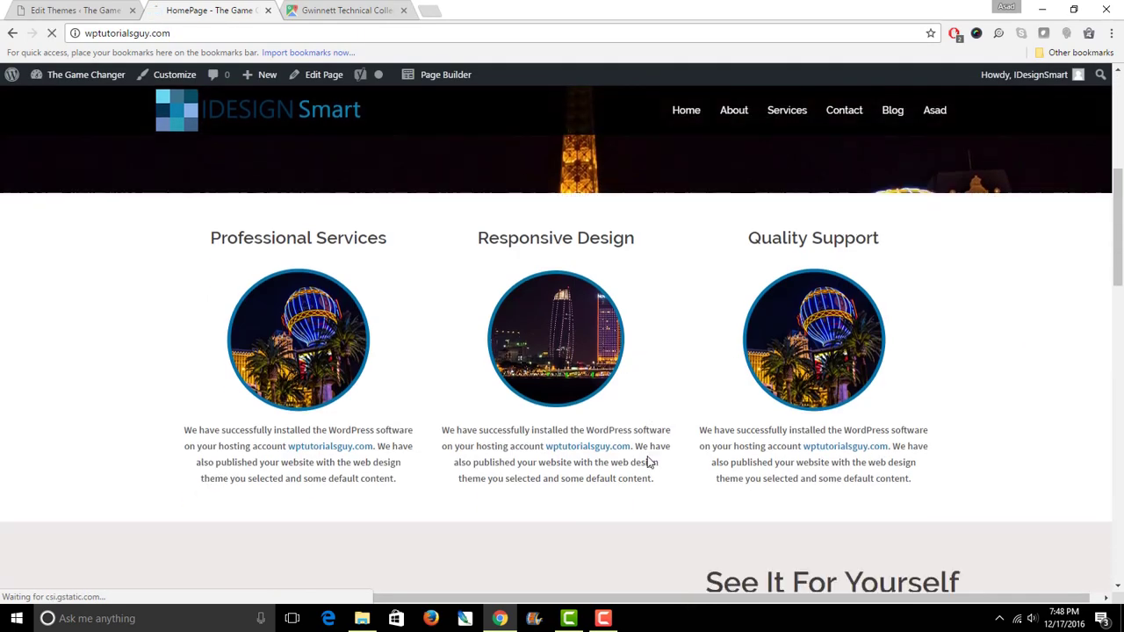
{"action": "scroll", "coordinate": [648, 461], "scroll_direction": "down", "scroll_amount": 8}
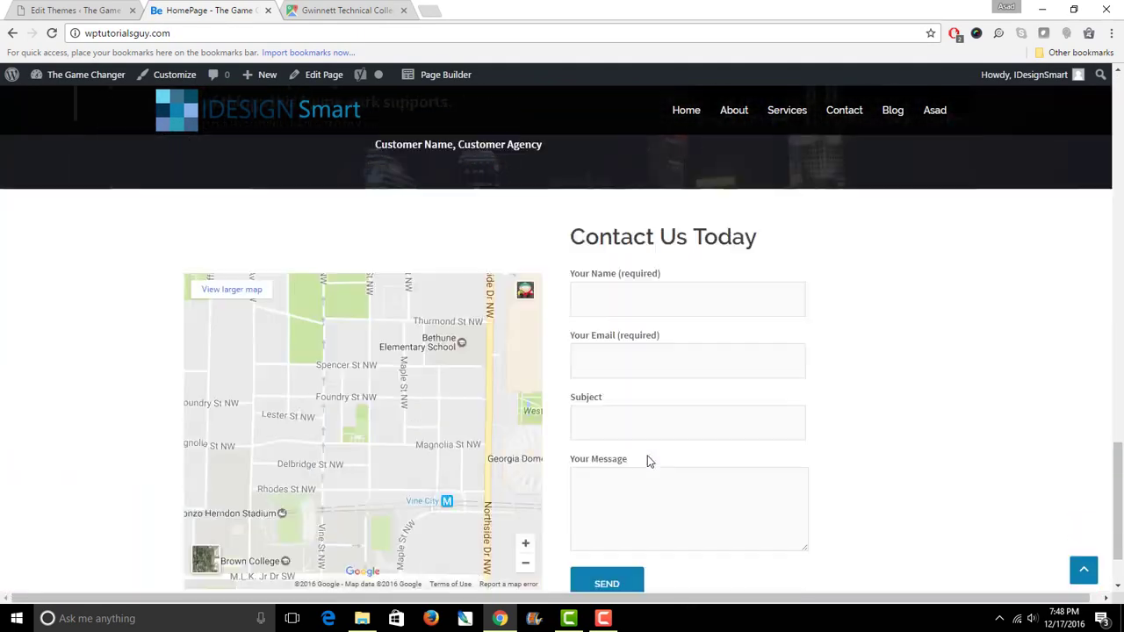
{"action": "scroll", "coordinate": [648, 455], "scroll_direction": "up", "scroll_amount": 3}
{"action": "scroll", "coordinate": [648, 455], "scroll_direction": "up", "scroll_amount": 20}
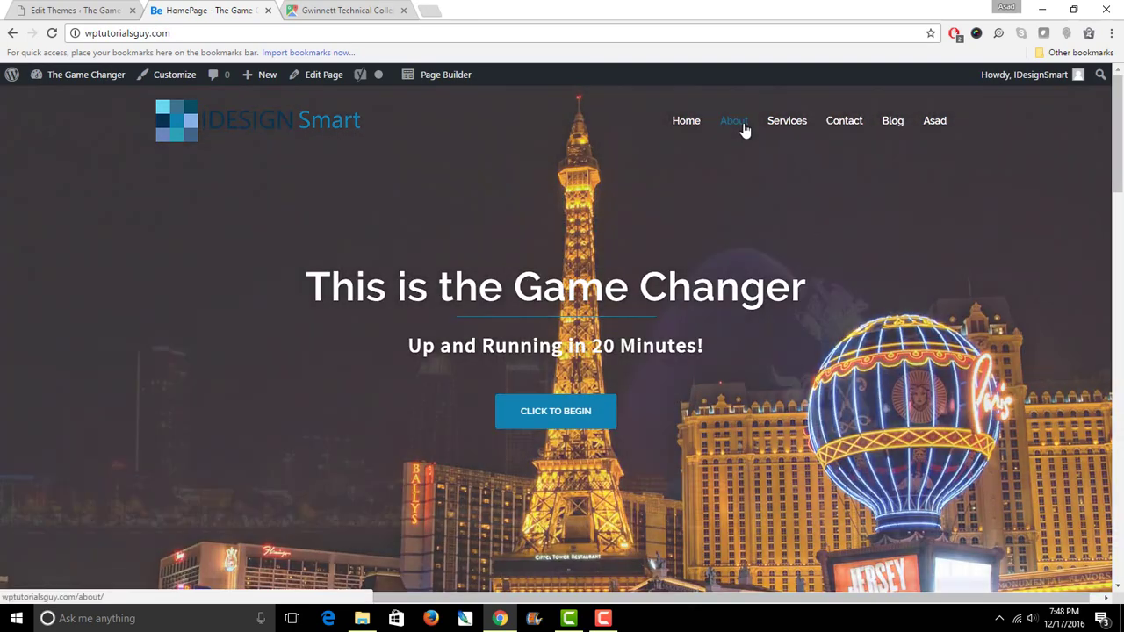
{"action": "left_click", "coordinate": [738, 127]}
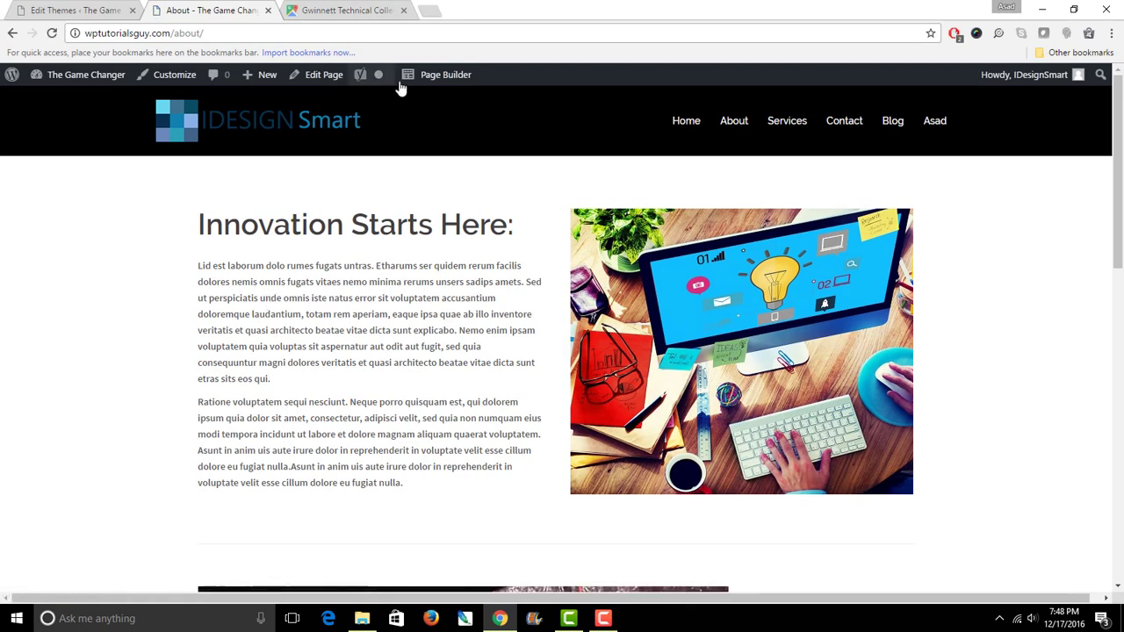
- Open the About page in Page Builder and view the intro text and desktop photo modules without changes
{"action": "left_click", "coordinate": [442, 75]}
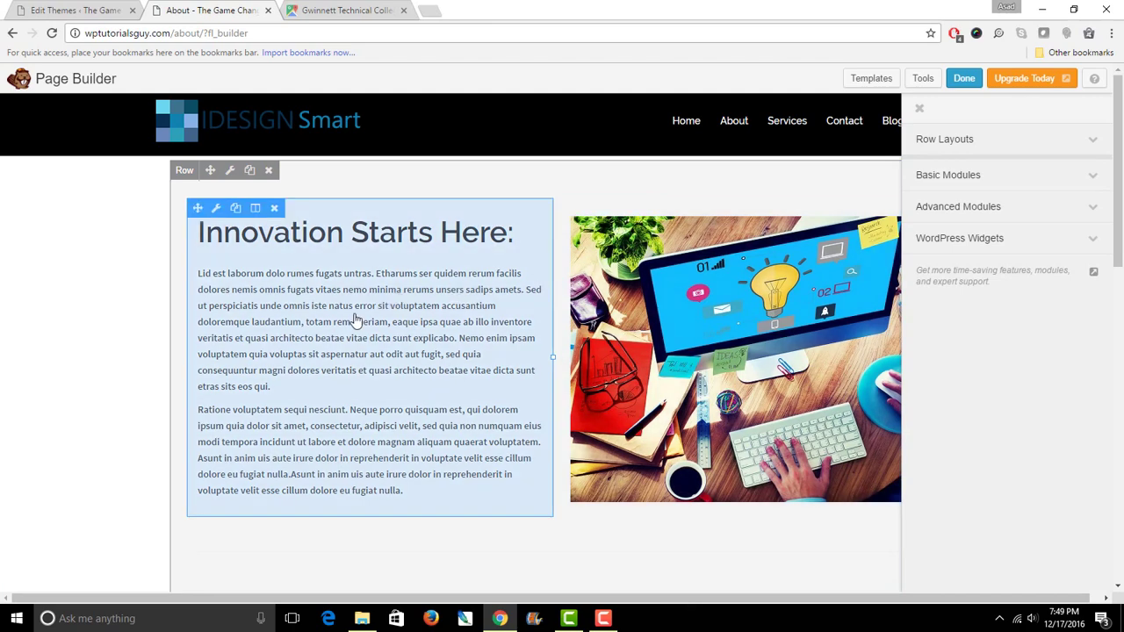
{"action": "left_click", "coordinate": [355, 321]}
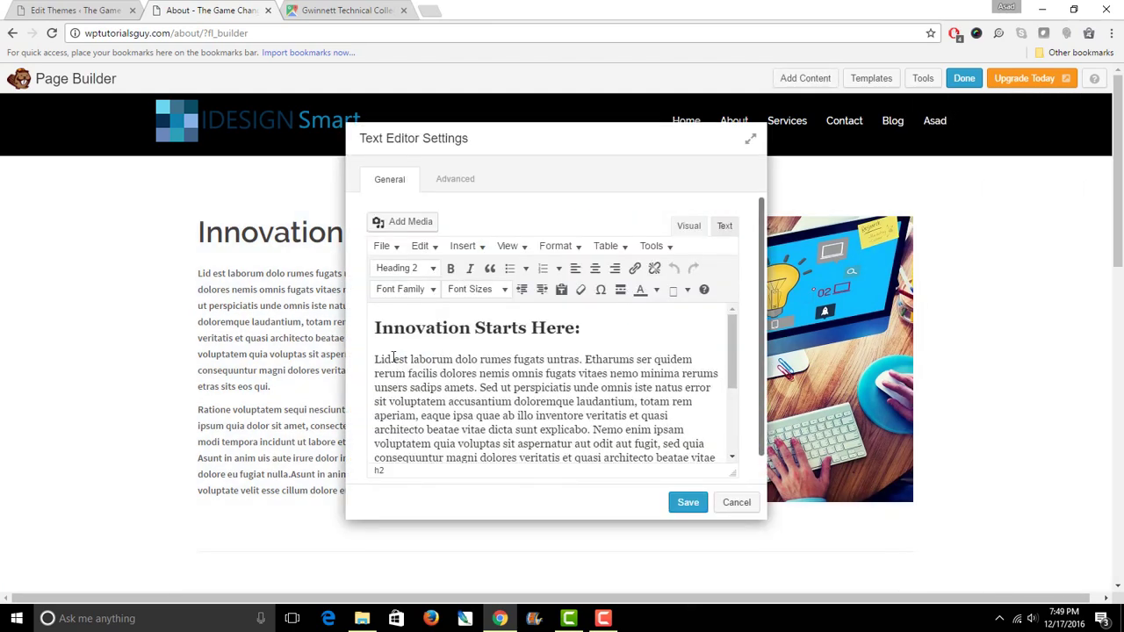
{"action": "left_click_drag", "start_coordinate": [375, 359], "coordinate": [648, 474]}
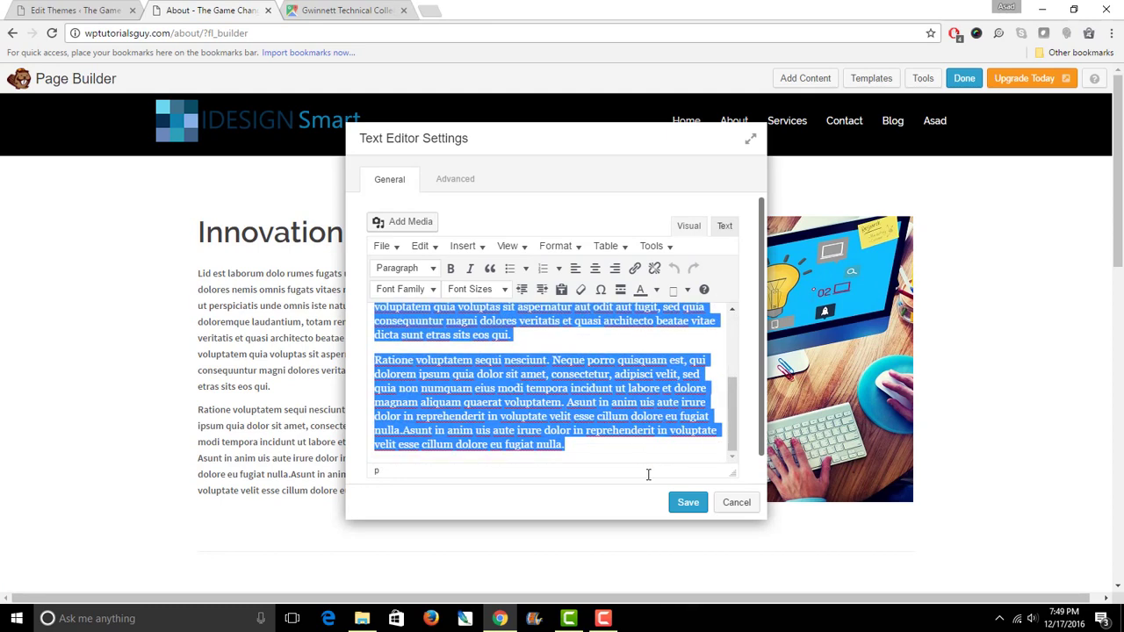
{"action": "left_click", "coordinate": [735, 503]}
{"action": "left_click", "coordinate": [753, 380]}
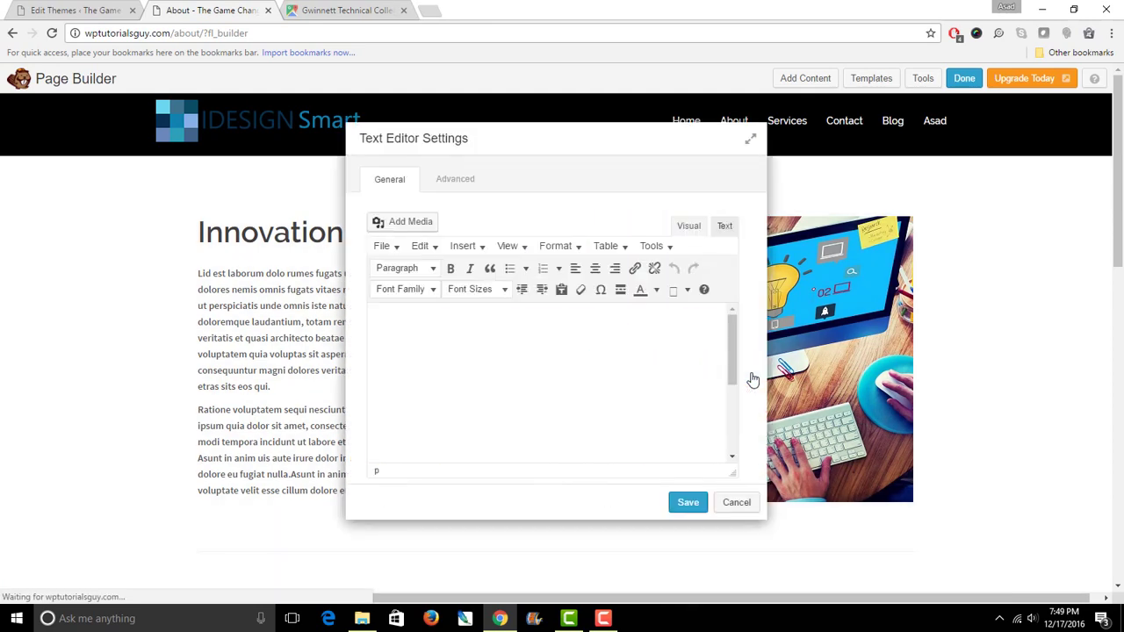
{"action": "scroll", "coordinate": [589, 365], "scroll_direction": "down", "scroll_amount": 5}
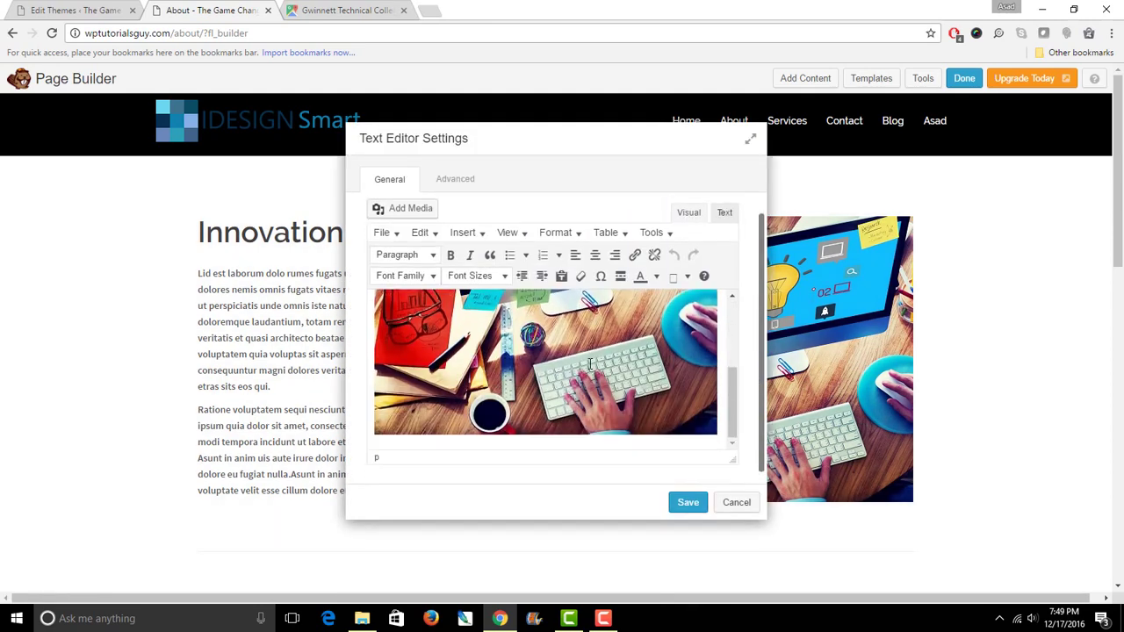
{"action": "left_click", "coordinate": [736, 503]}
{"action": "scroll", "coordinate": [693, 461], "scroll_direction": "down", "scroll_amount": 4}
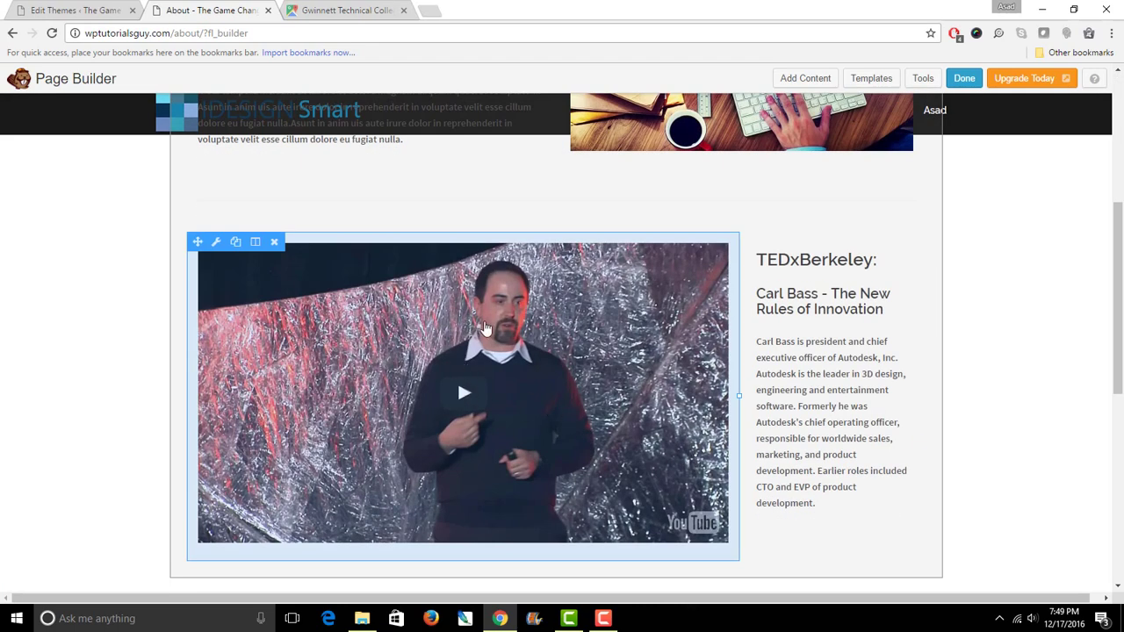
- Inspect the TEDx video module's embed code in Text mode, selecting the YouTube video ID, then cancel
{"action": "left_click", "coordinate": [508, 323]}
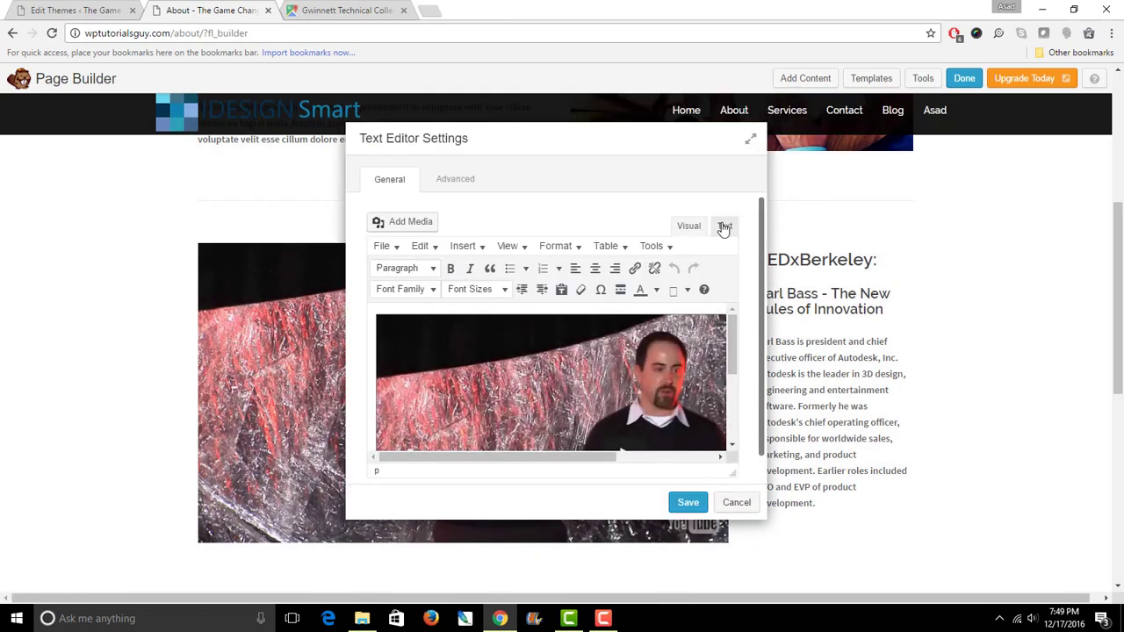
{"action": "left_click", "coordinate": [725, 226]}
{"action": "left_click_drag", "start_coordinate": [548, 293], "coordinate": [598, 293]}
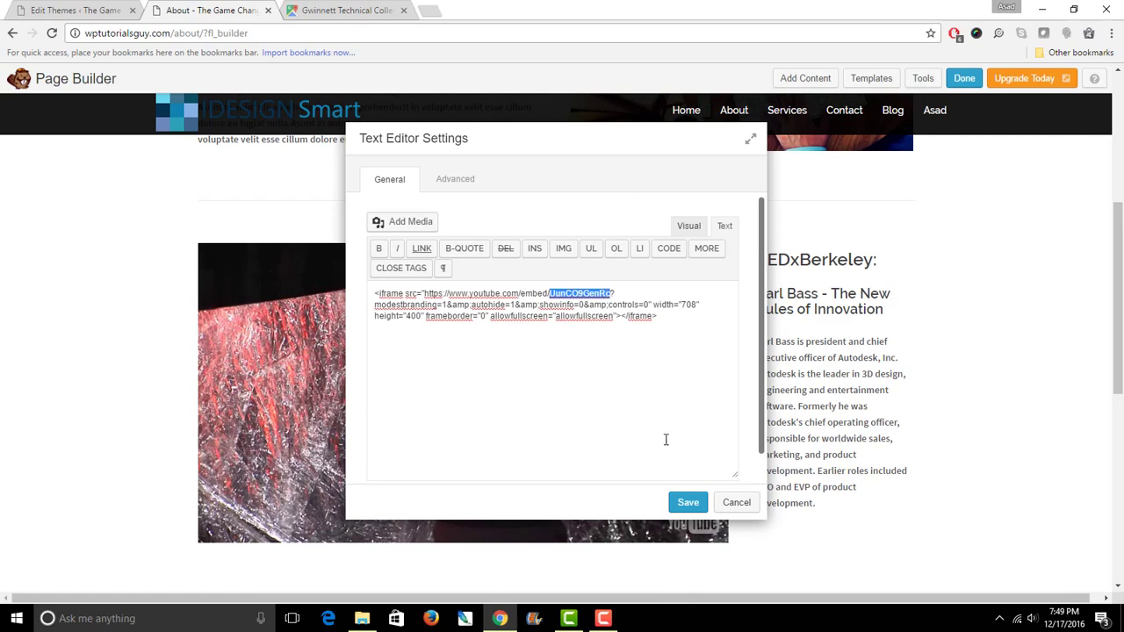
{"action": "left_click", "coordinate": [735, 503]}
{"action": "scroll", "coordinate": [685, 447], "scroll_direction": "down", "scroll_amount": 4}
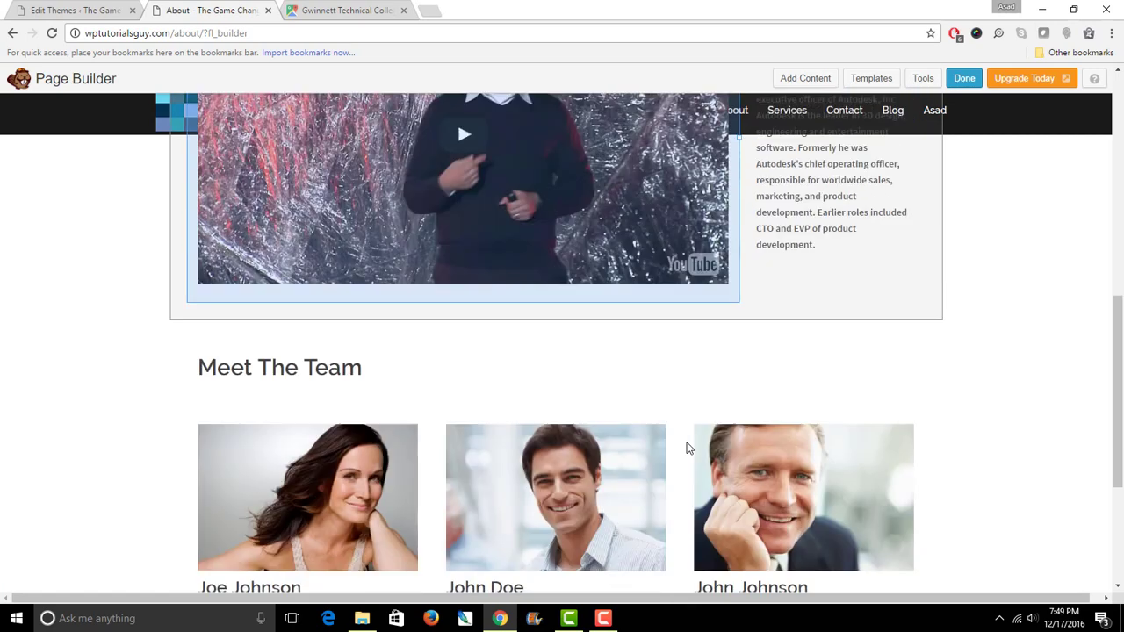
- View the first Meet The Team member module's settings and cancel without changes
{"action": "left_click", "coordinate": [367, 431]}
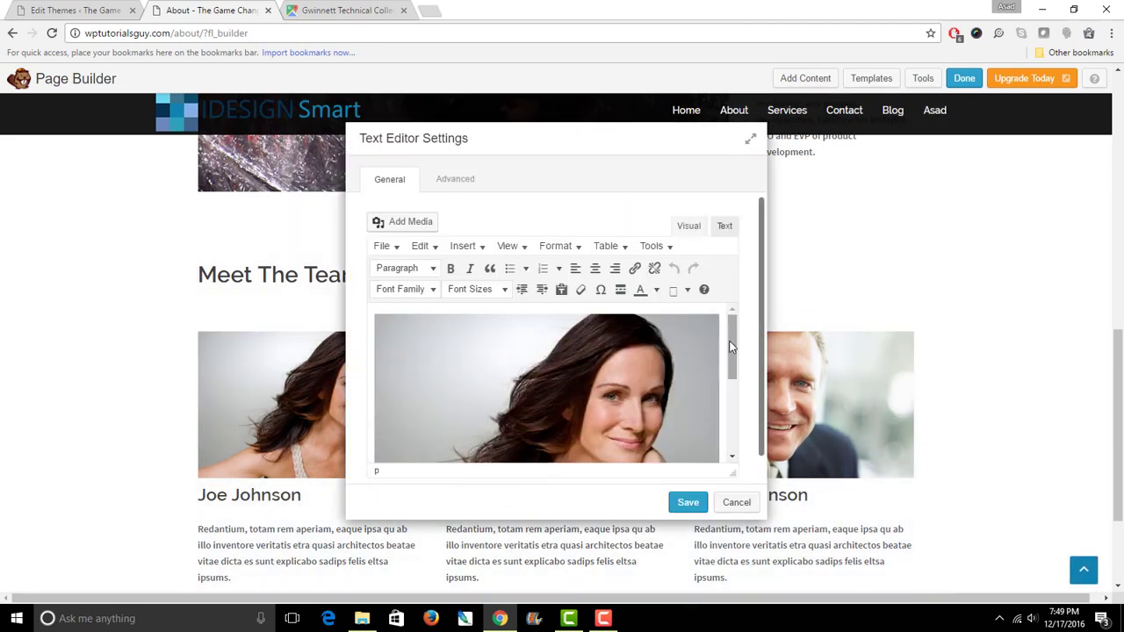
{"action": "scroll", "coordinate": [667, 404], "scroll_direction": "down", "scroll_amount": 5}
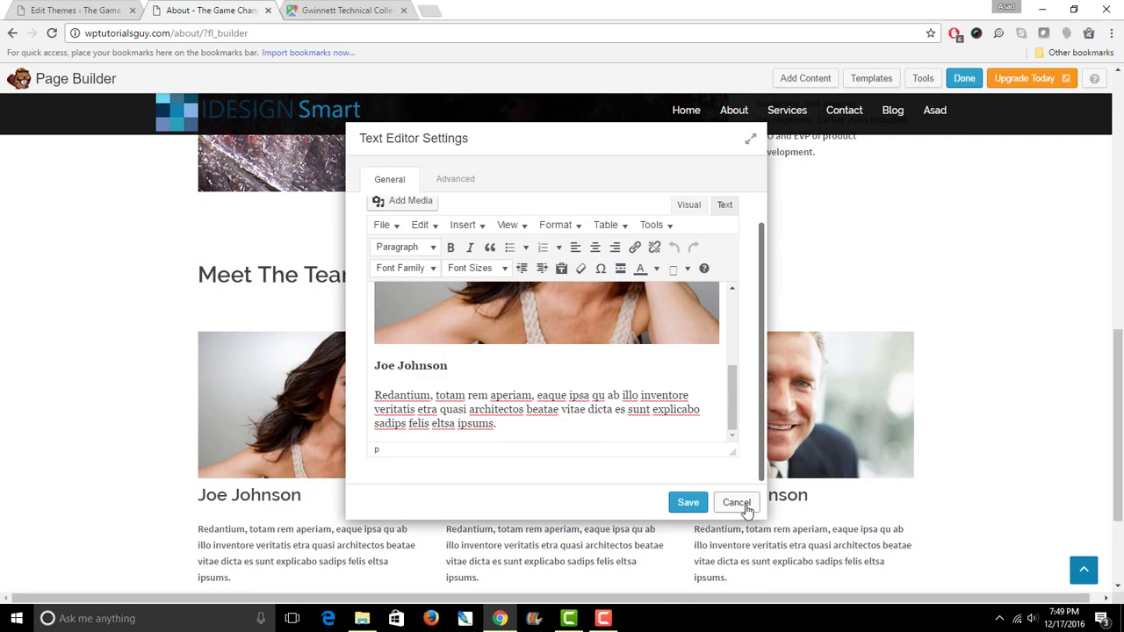
{"action": "left_click", "coordinate": [737, 503]}
{"action": "scroll", "coordinate": [725, 431], "scroll_direction": "up", "scroll_amount": 8}
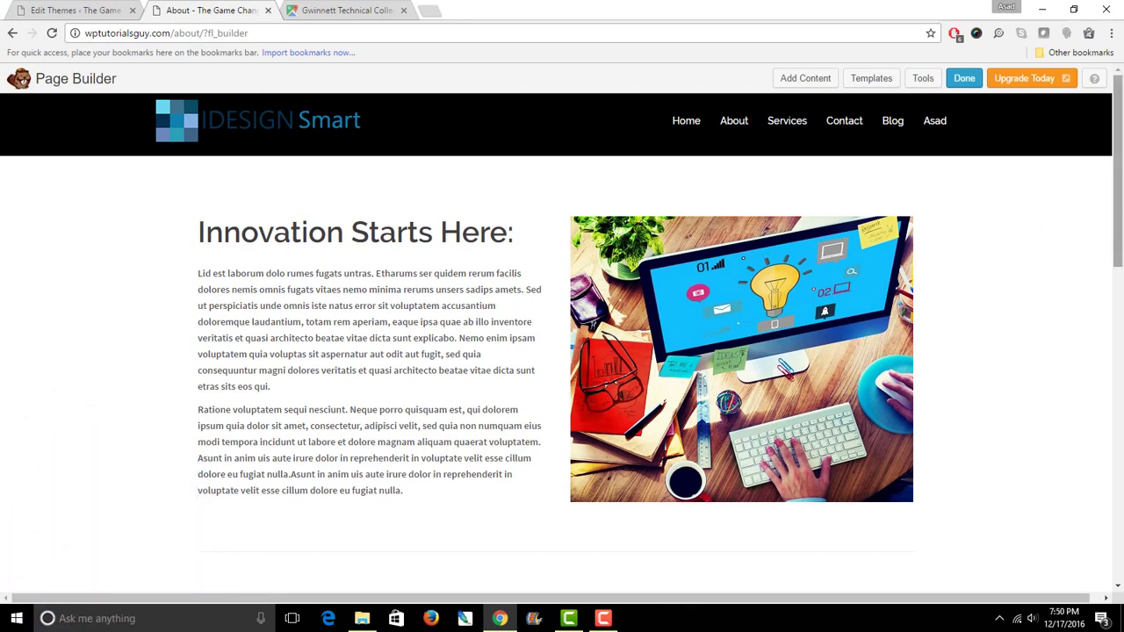
- Publish the About page with Done > Publish Changes, leaving Page Builder for the live page
{"action": "left_click", "coordinate": [1119, 220]}
{"action": "left_click", "coordinate": [1119, 219]}
{"action": "left_click", "coordinate": [964, 80]}
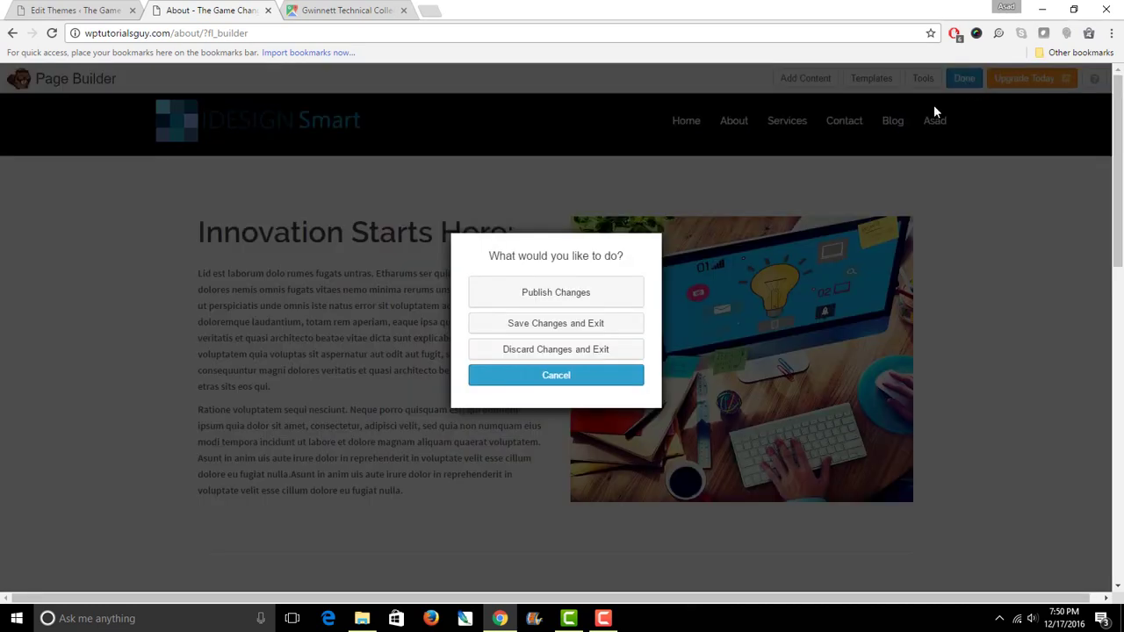
{"action": "left_click", "coordinate": [547, 303]}
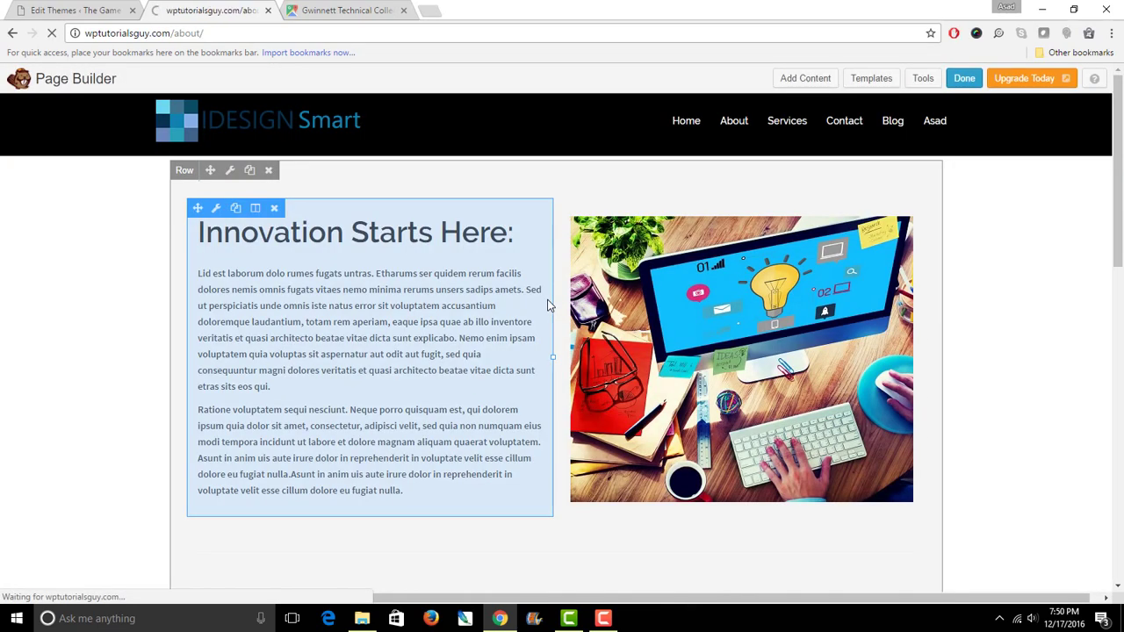